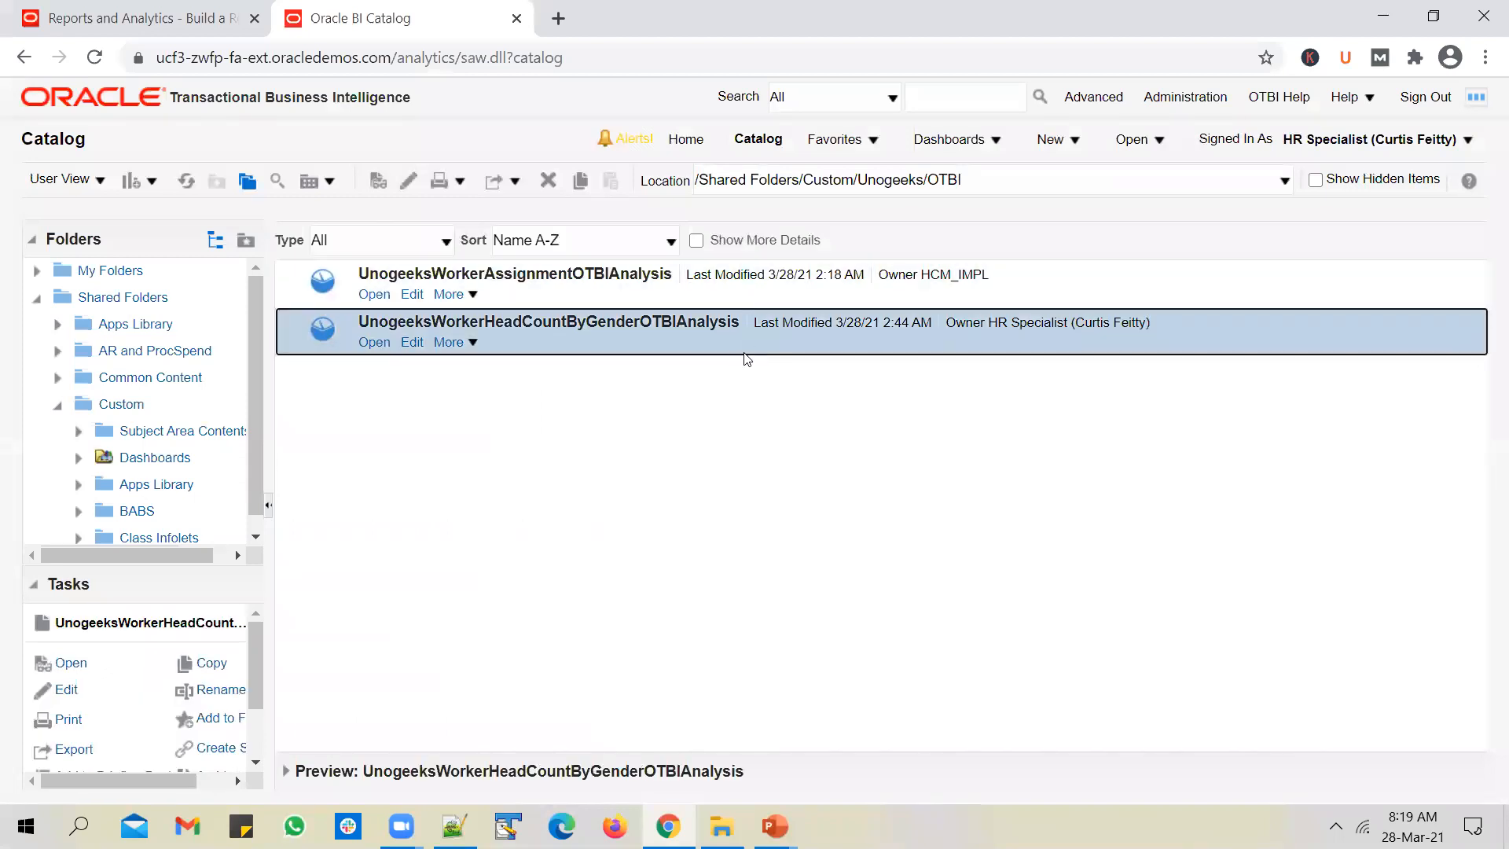
click(723, 281)
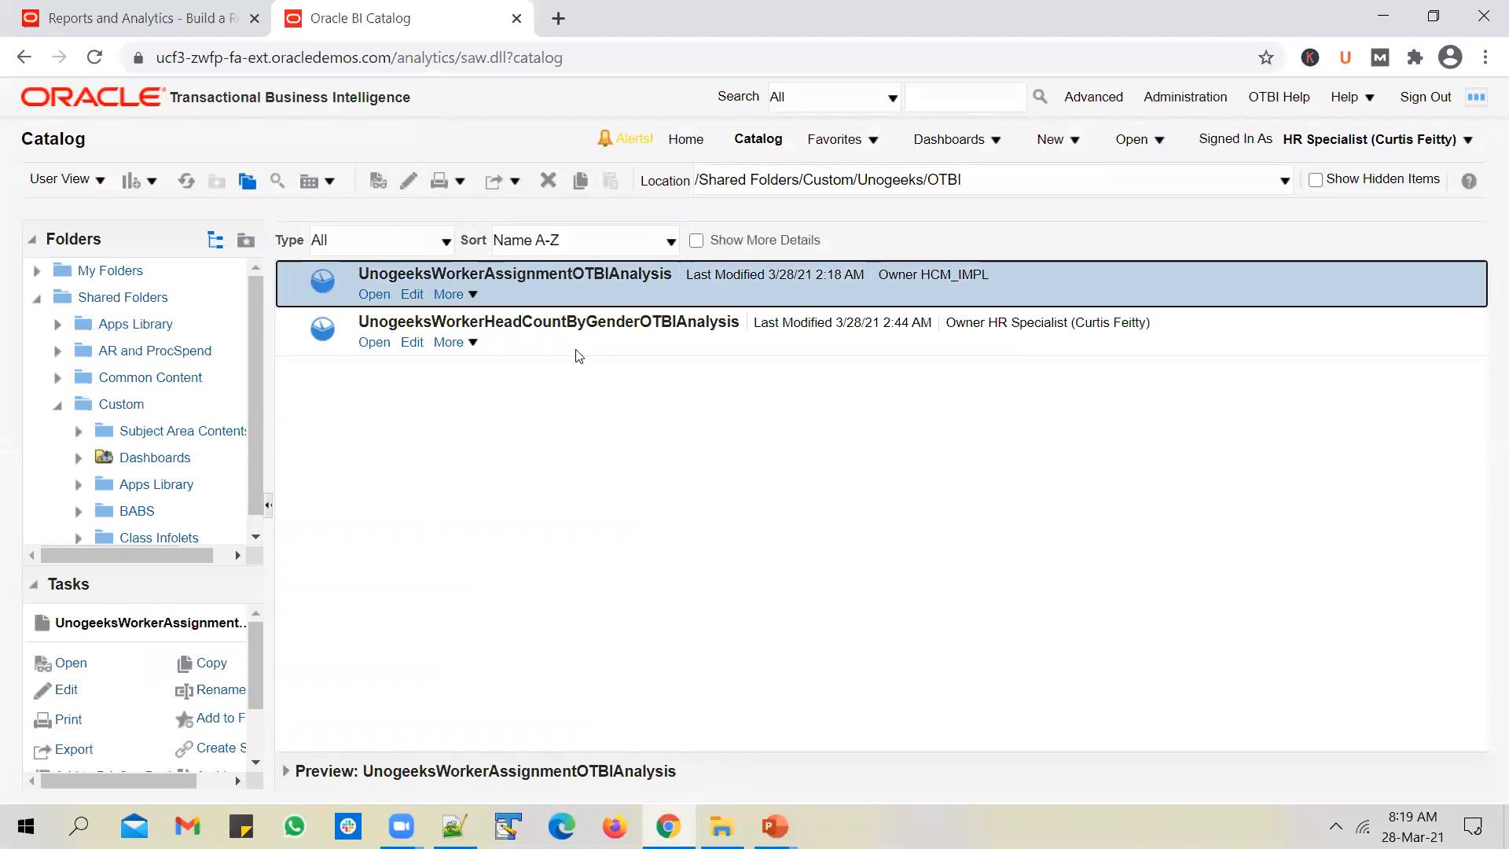
click(488, 322)
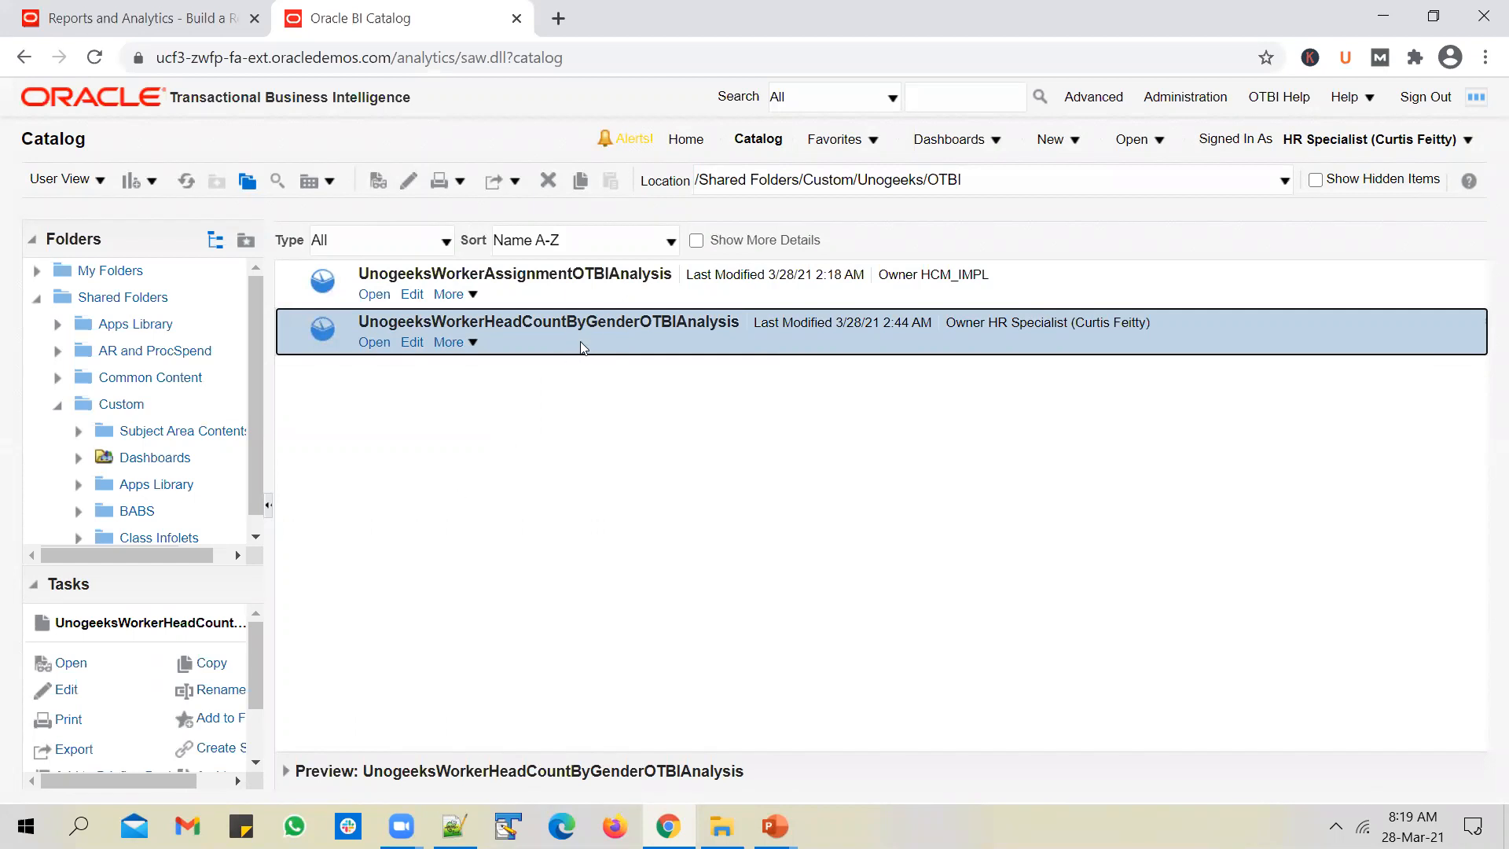
click(623, 300)
click(614, 351)
- Run UnogeeksWorkerAssignmentOTBIAnalysis with its default department prompt value to view the results, and return to the catalog
click(374, 294)
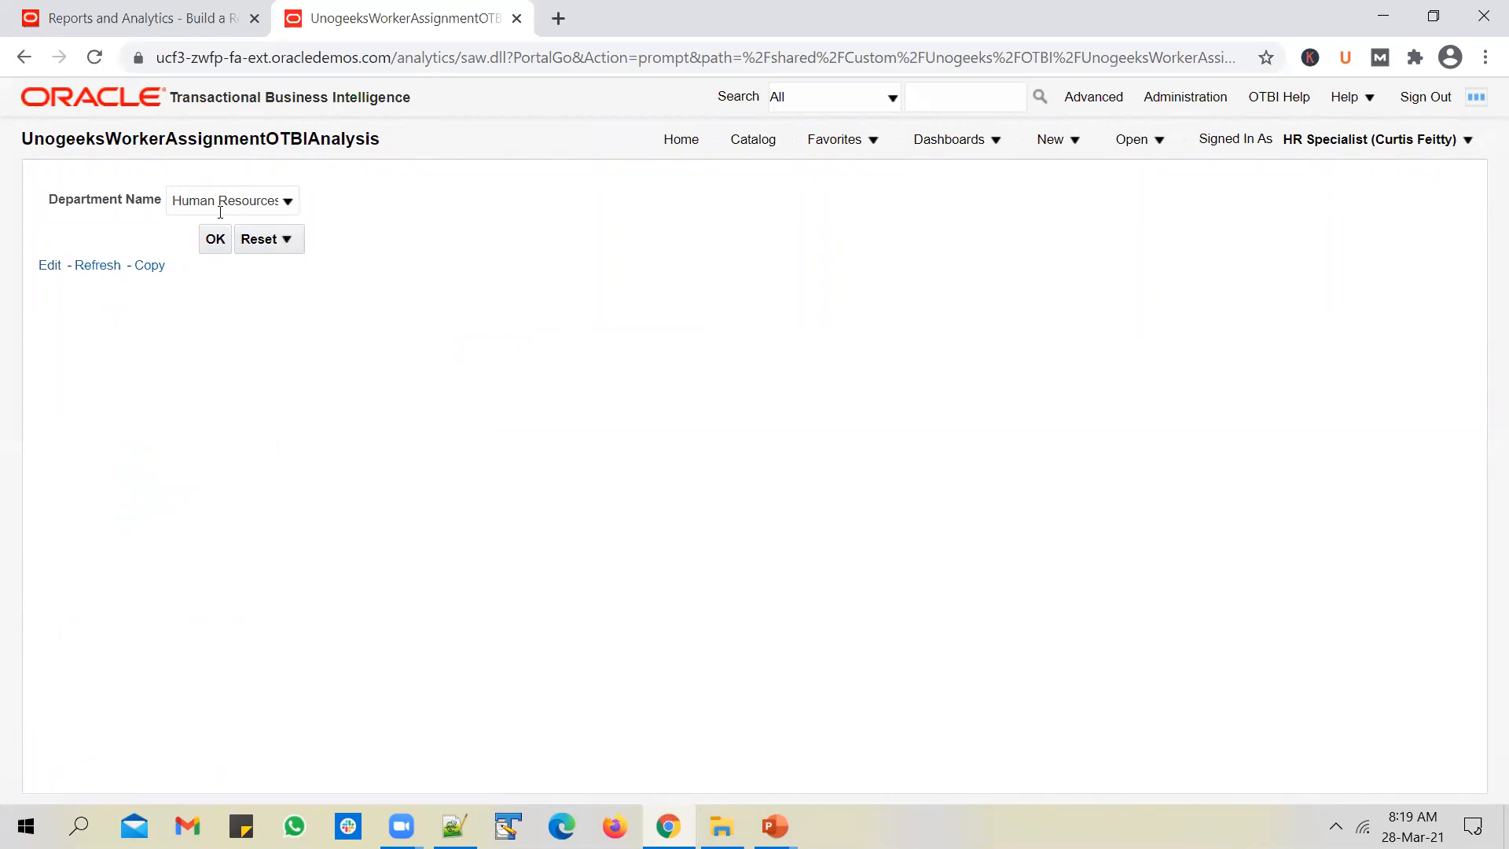
click(220, 239)
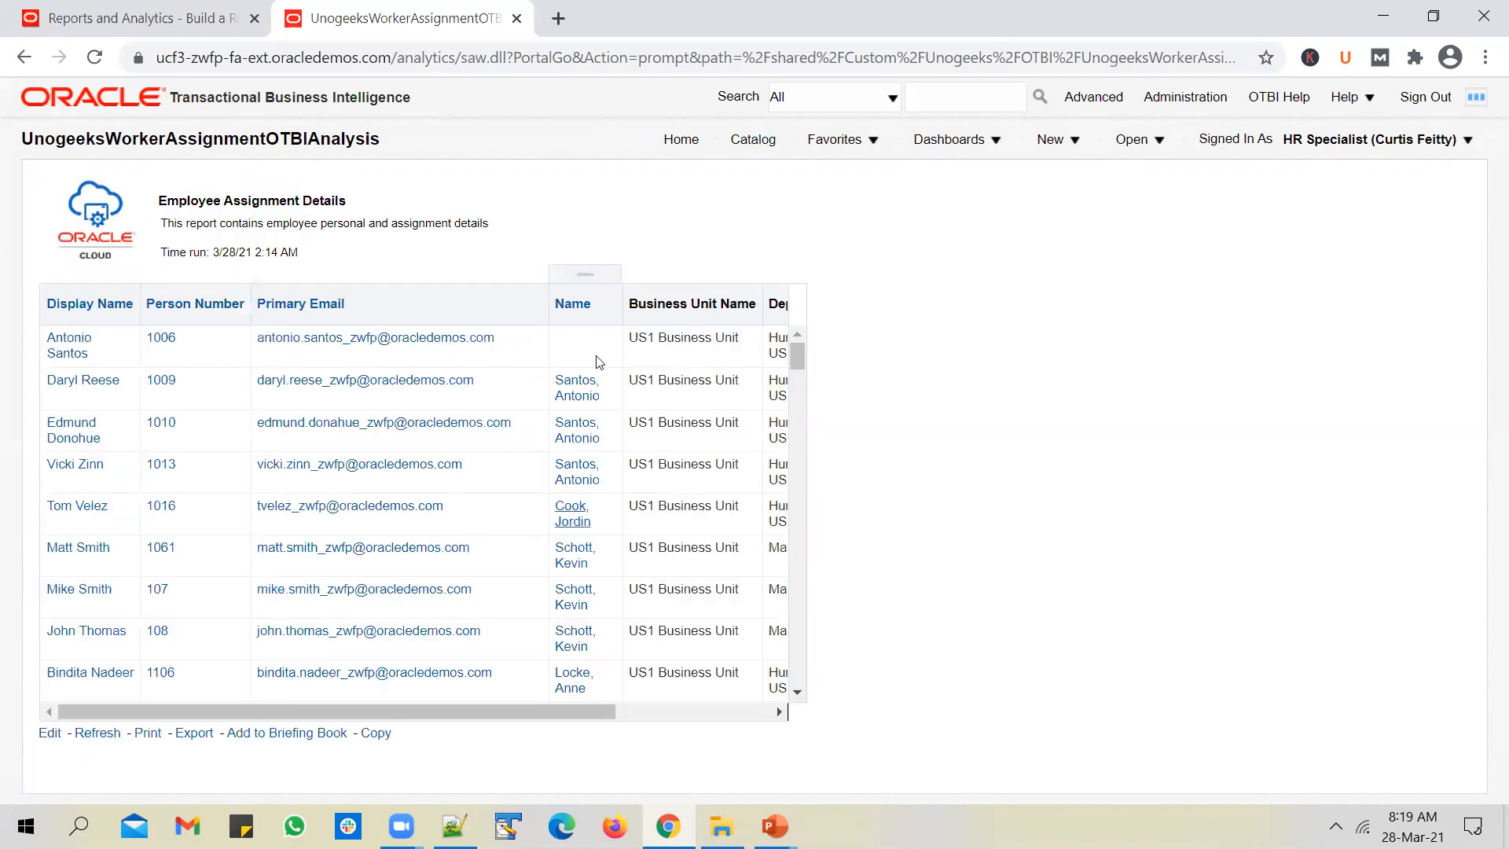
click(753, 142)
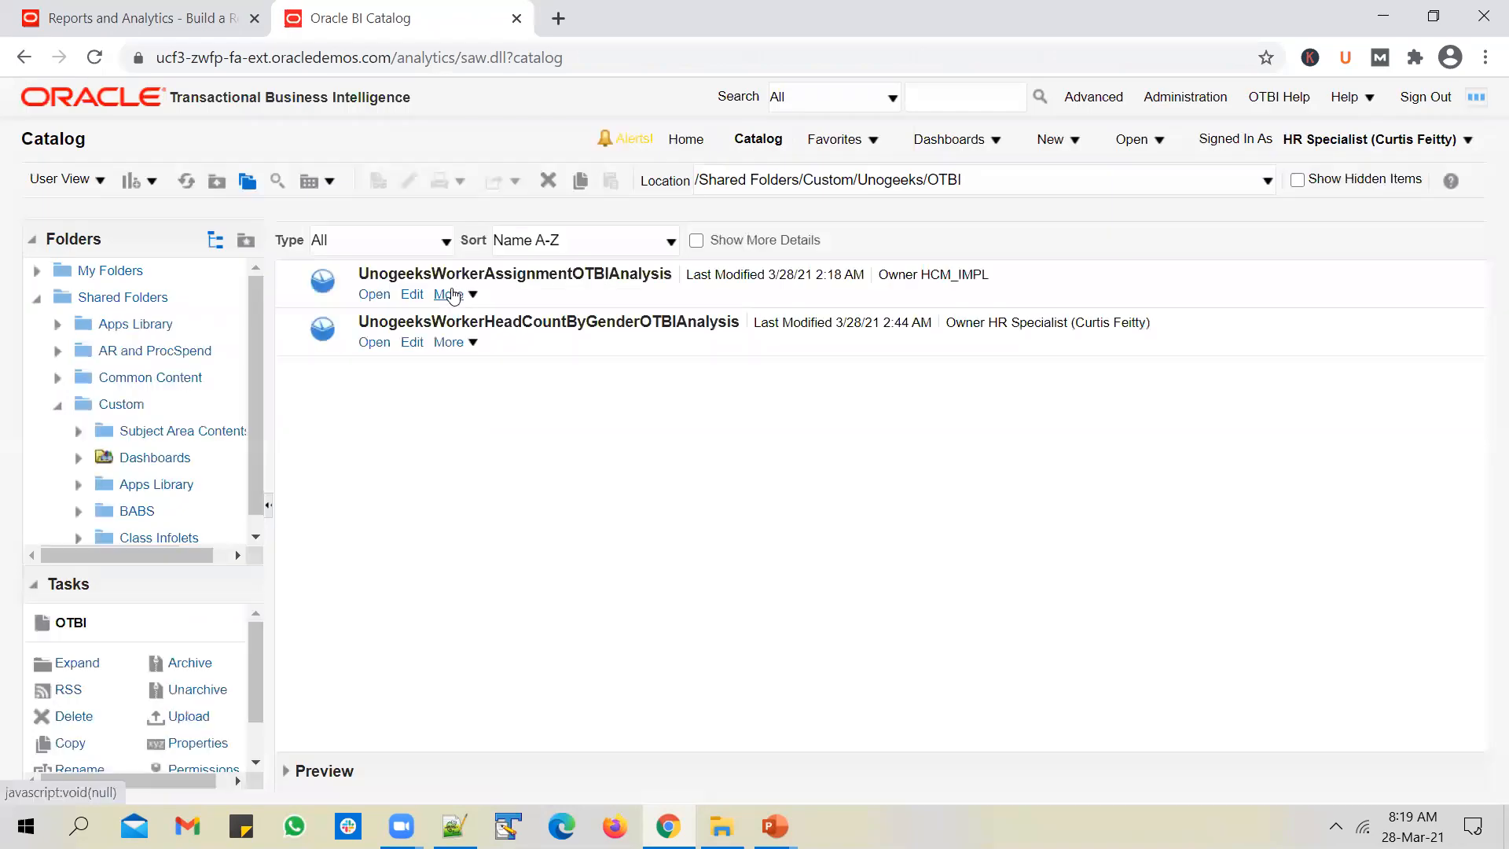
- Run UnogeeksWorkerHeadCountByGenderOTBIAnalysis with the default Manufacturing US department to view its graph, and return to the catalog
click(437, 351)
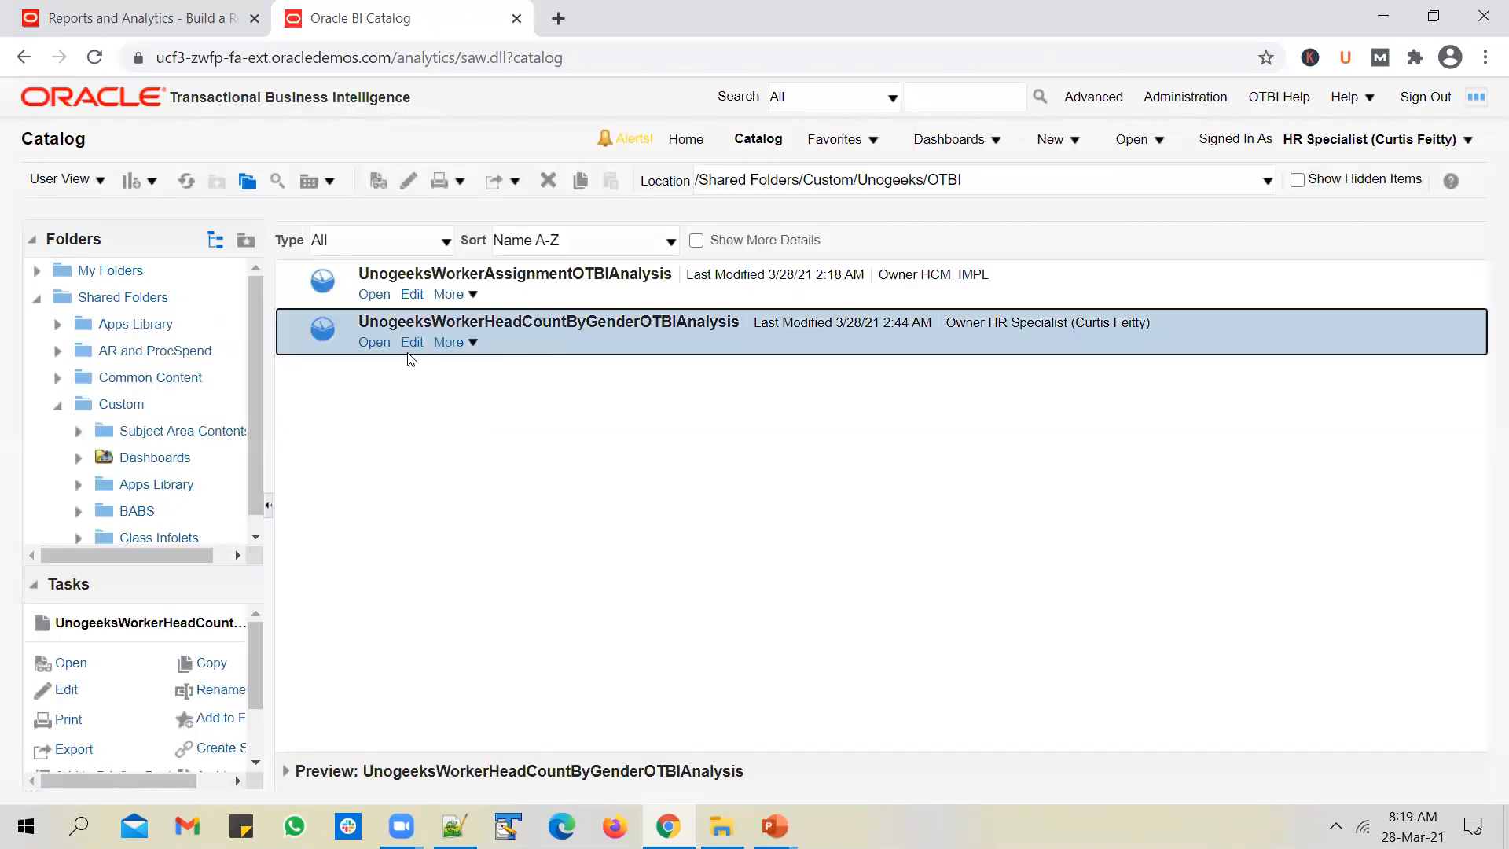
click(375, 343)
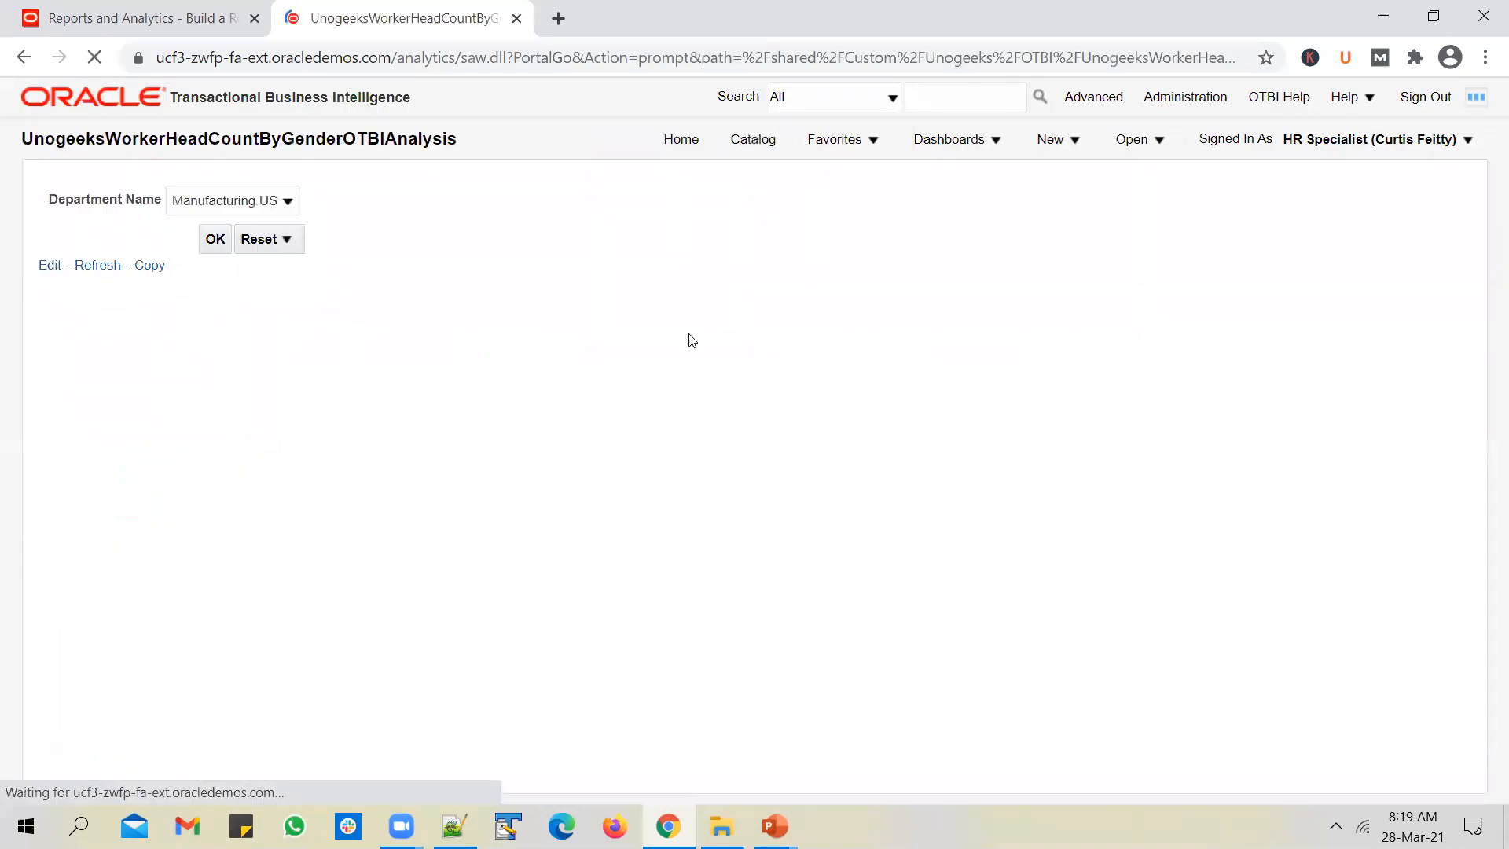
click(215, 239)
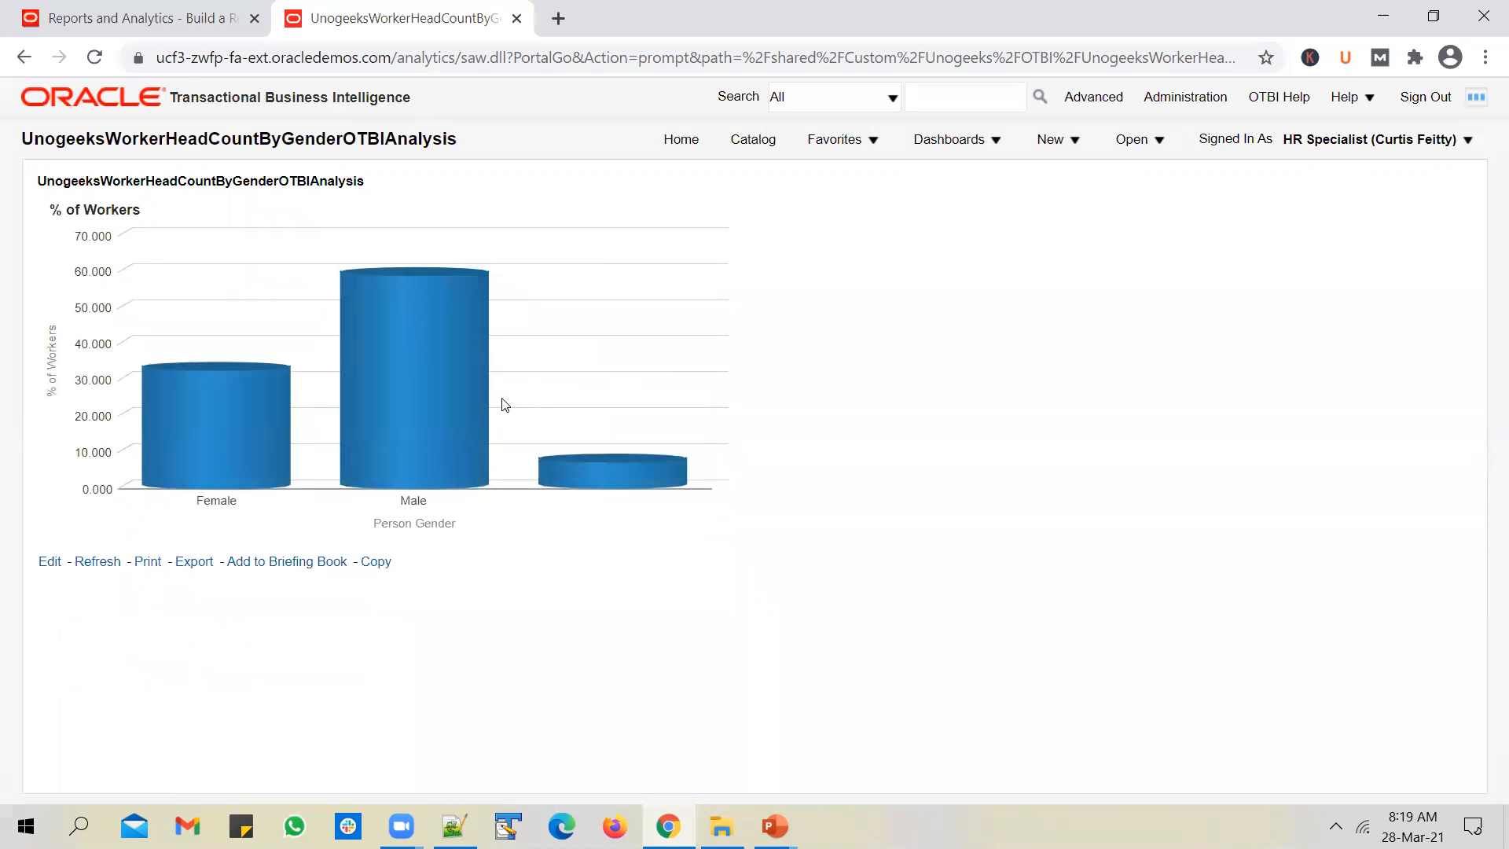
click(755, 141)
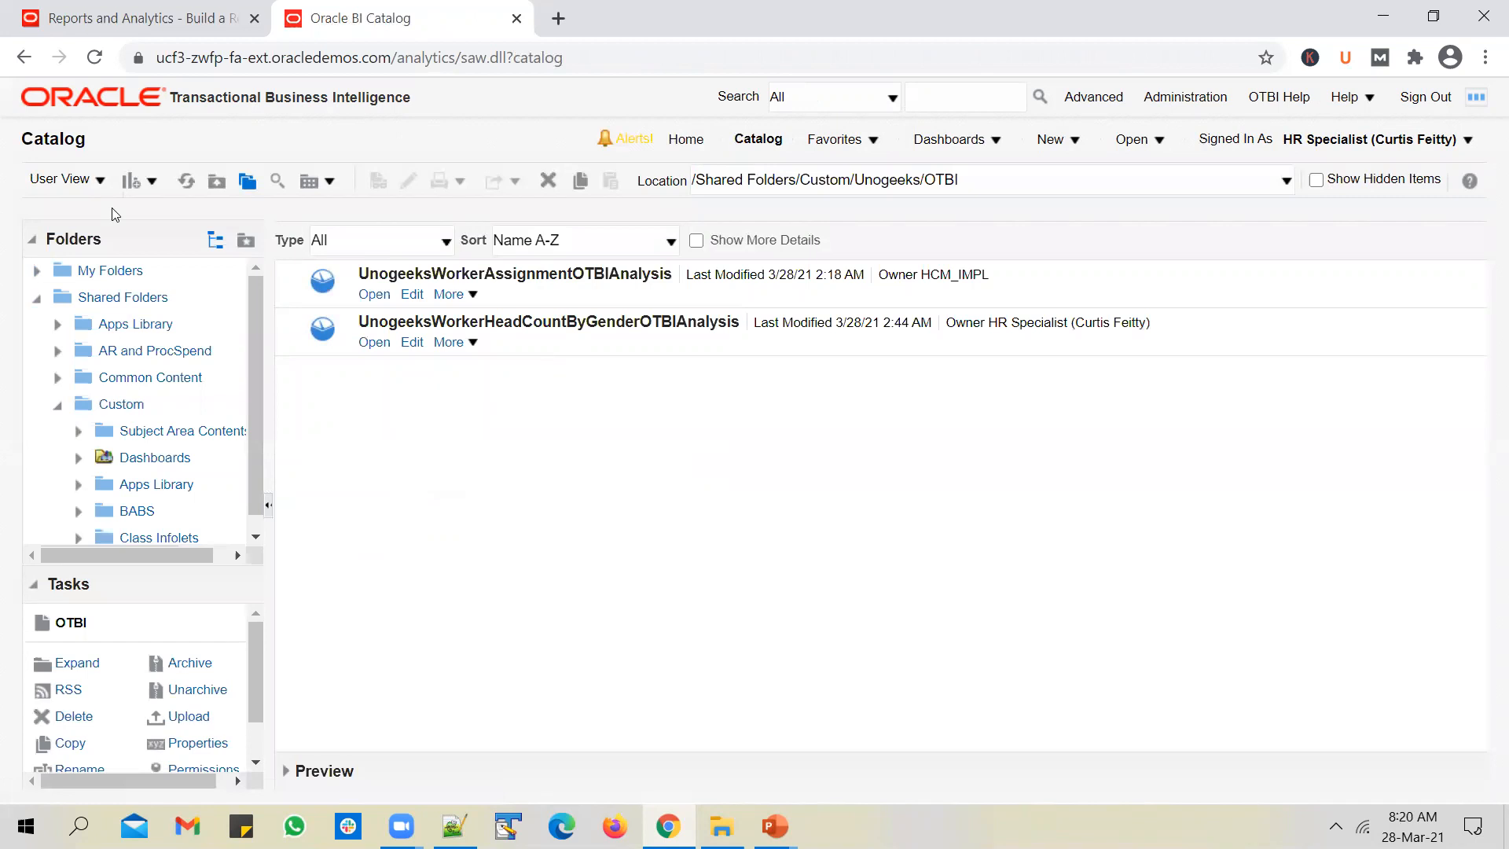
- Open UnogeeksWorkerAssignmentOTBIAnalysis for editing and delete its Department Name prompt
click(603, 303)
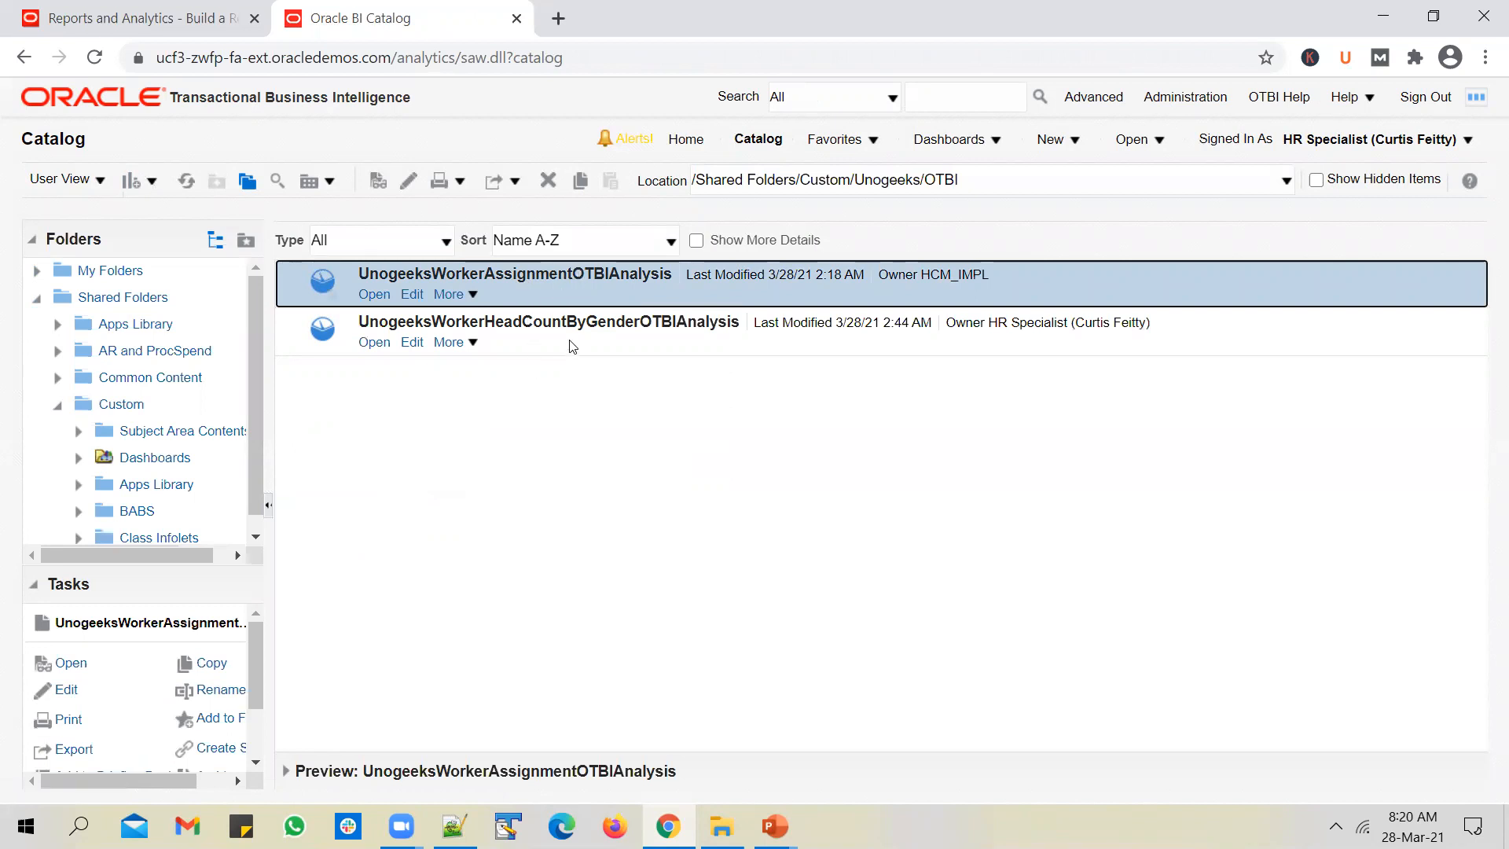
click(412, 294)
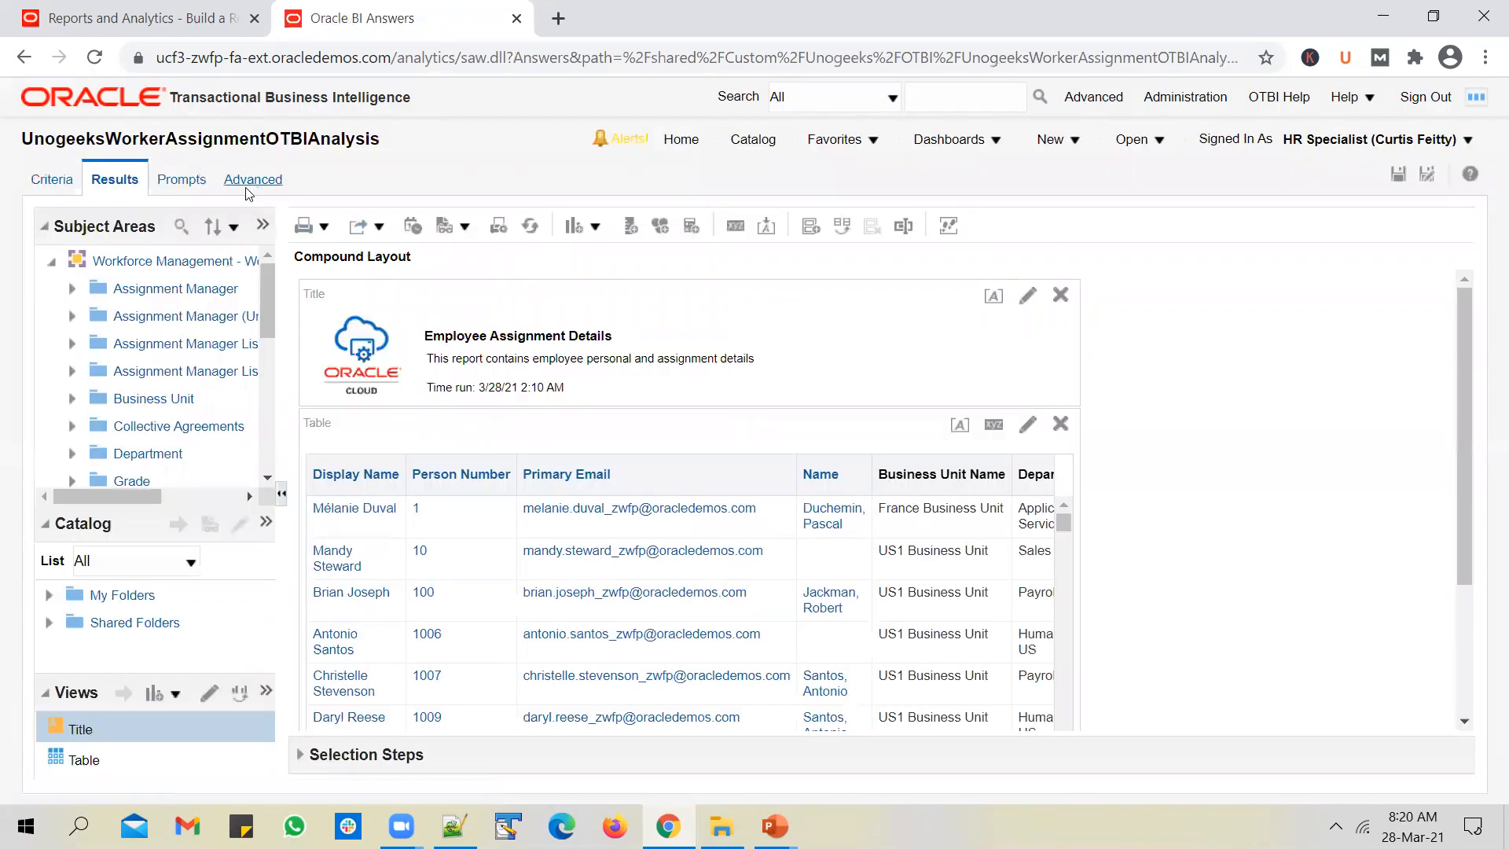
click(196, 181)
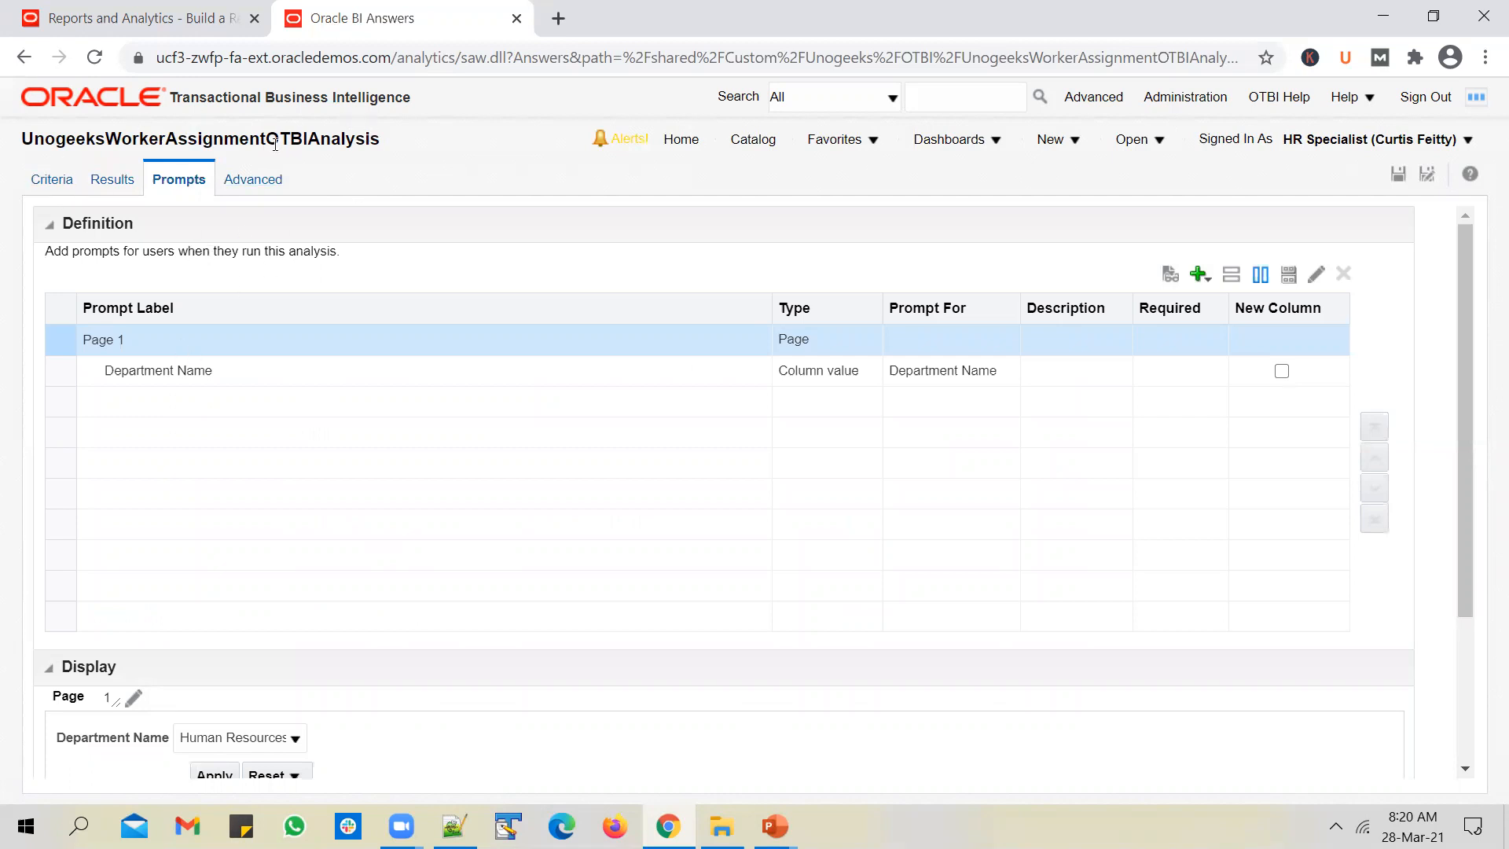
click(901, 363)
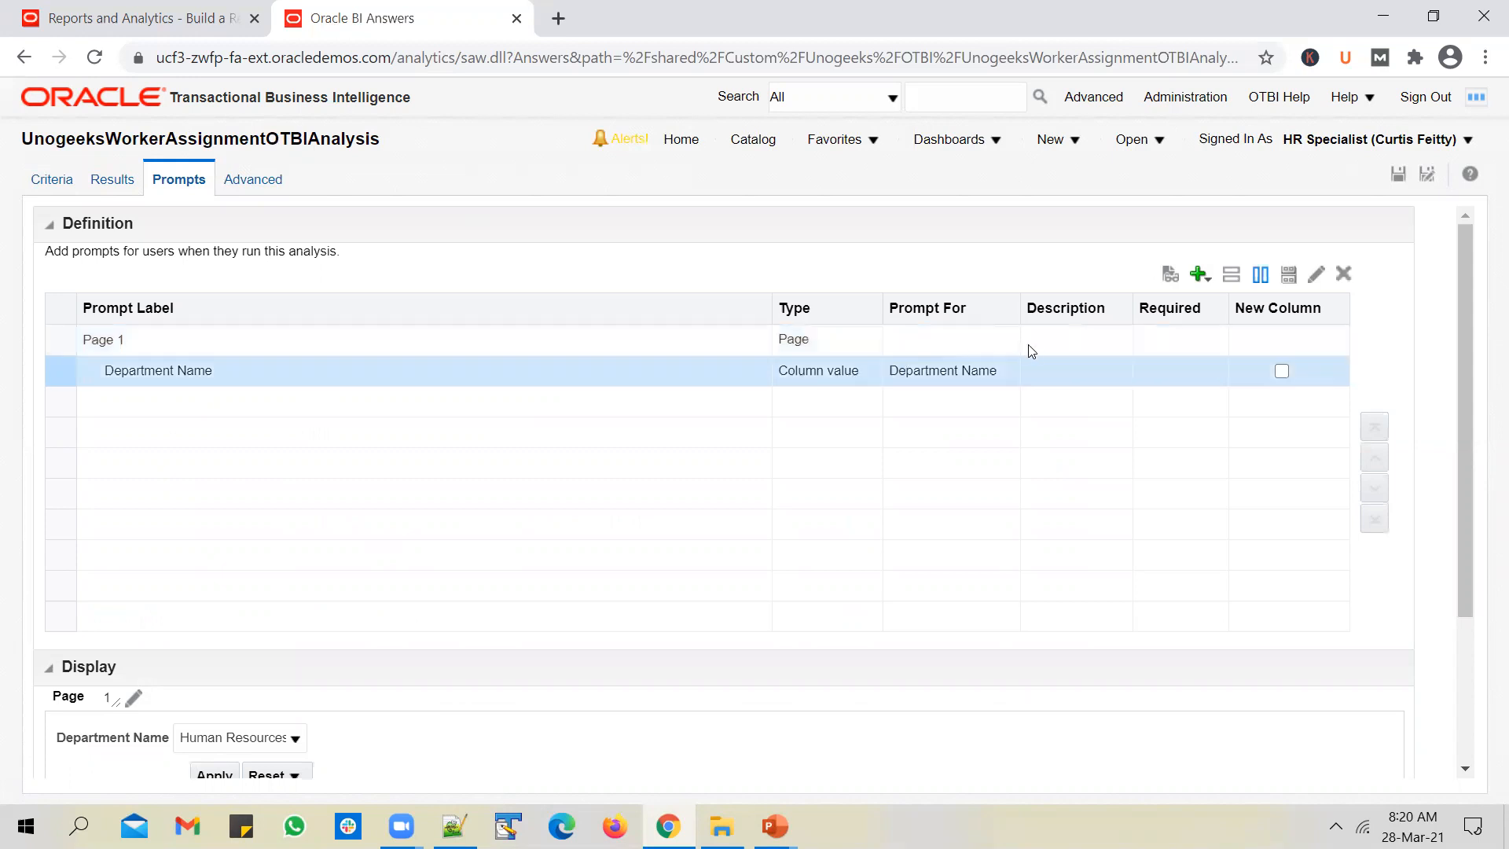
click(1343, 274)
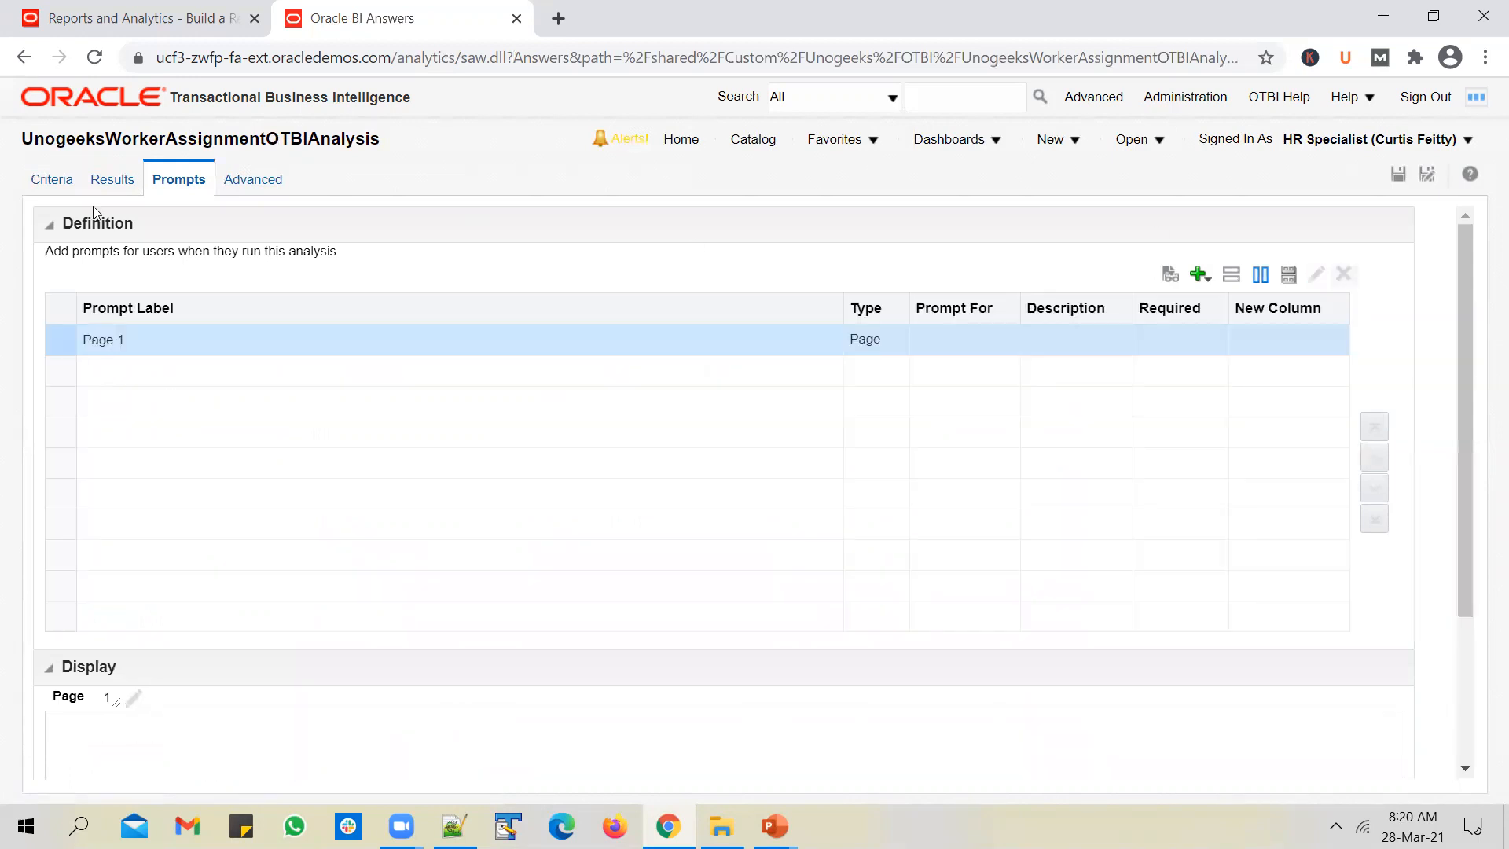
- Add an "is prompted" filter on Department Name to the worker assignment analysis criteria and save the analysis, returning to the catalog
click(51, 179)
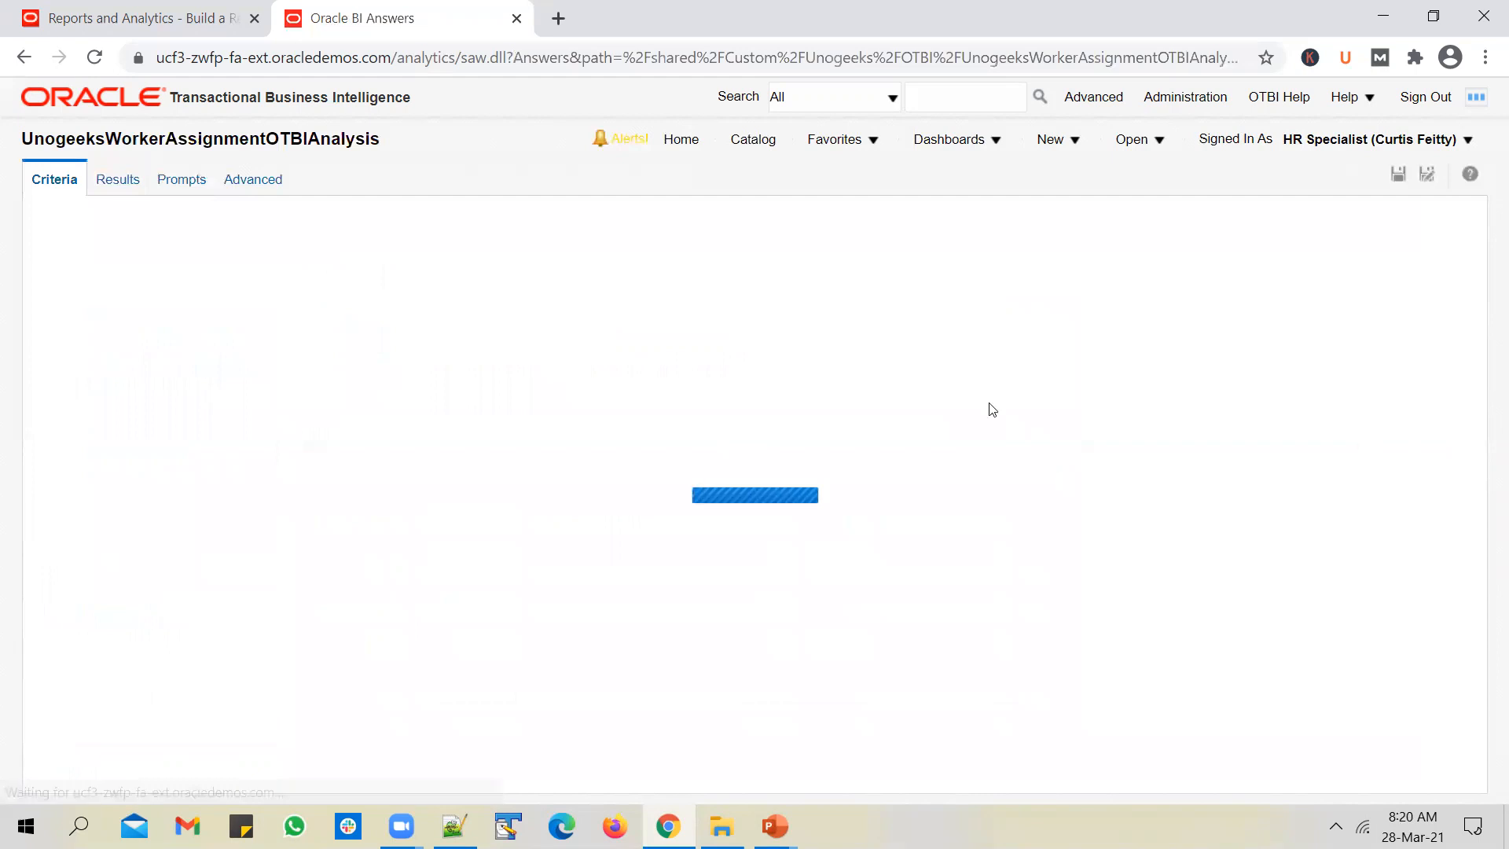
click(1185, 403)
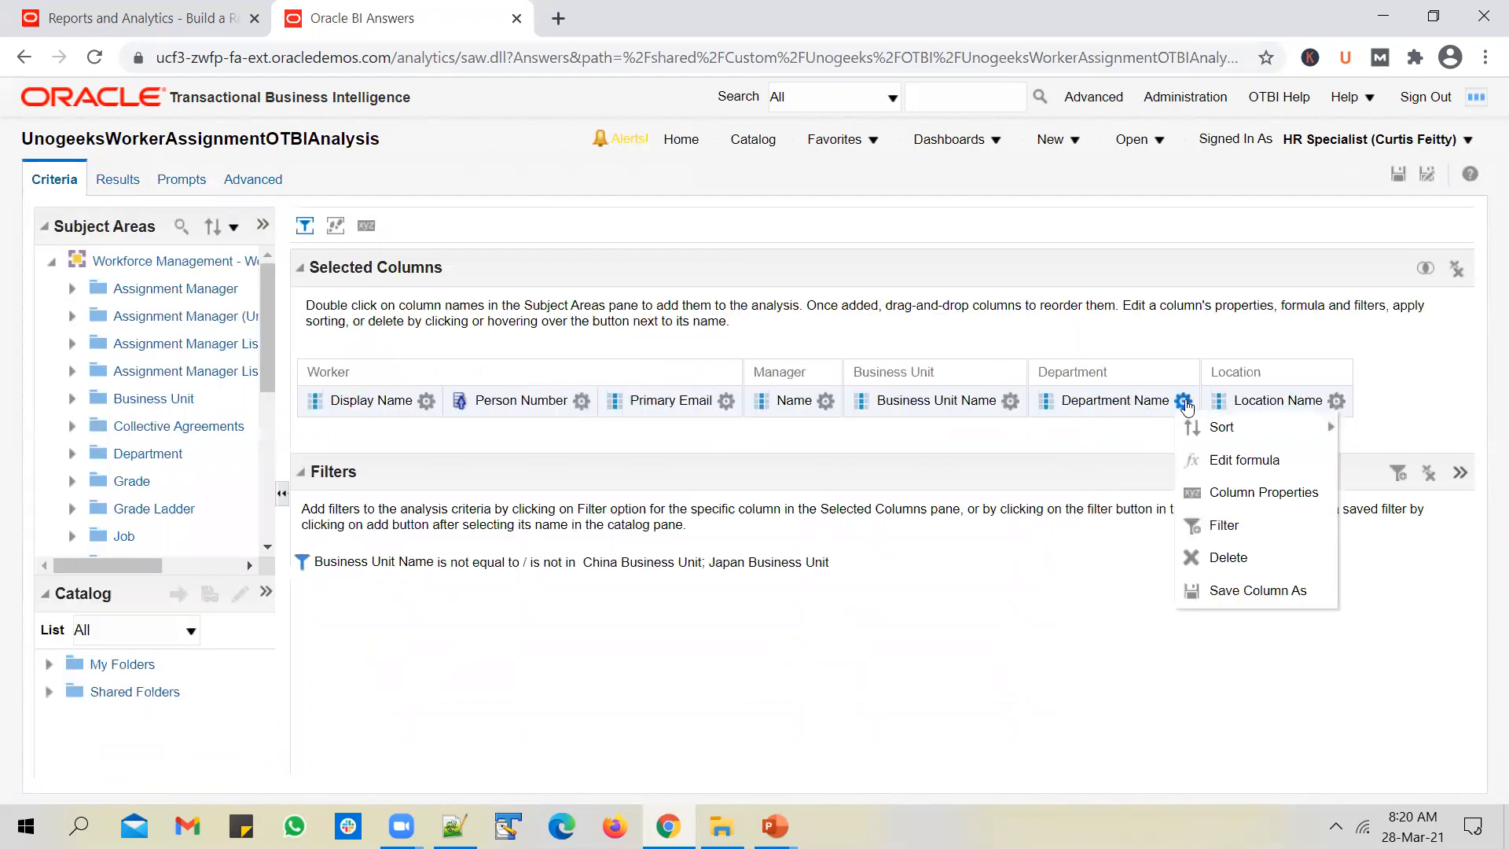
click(1226, 525)
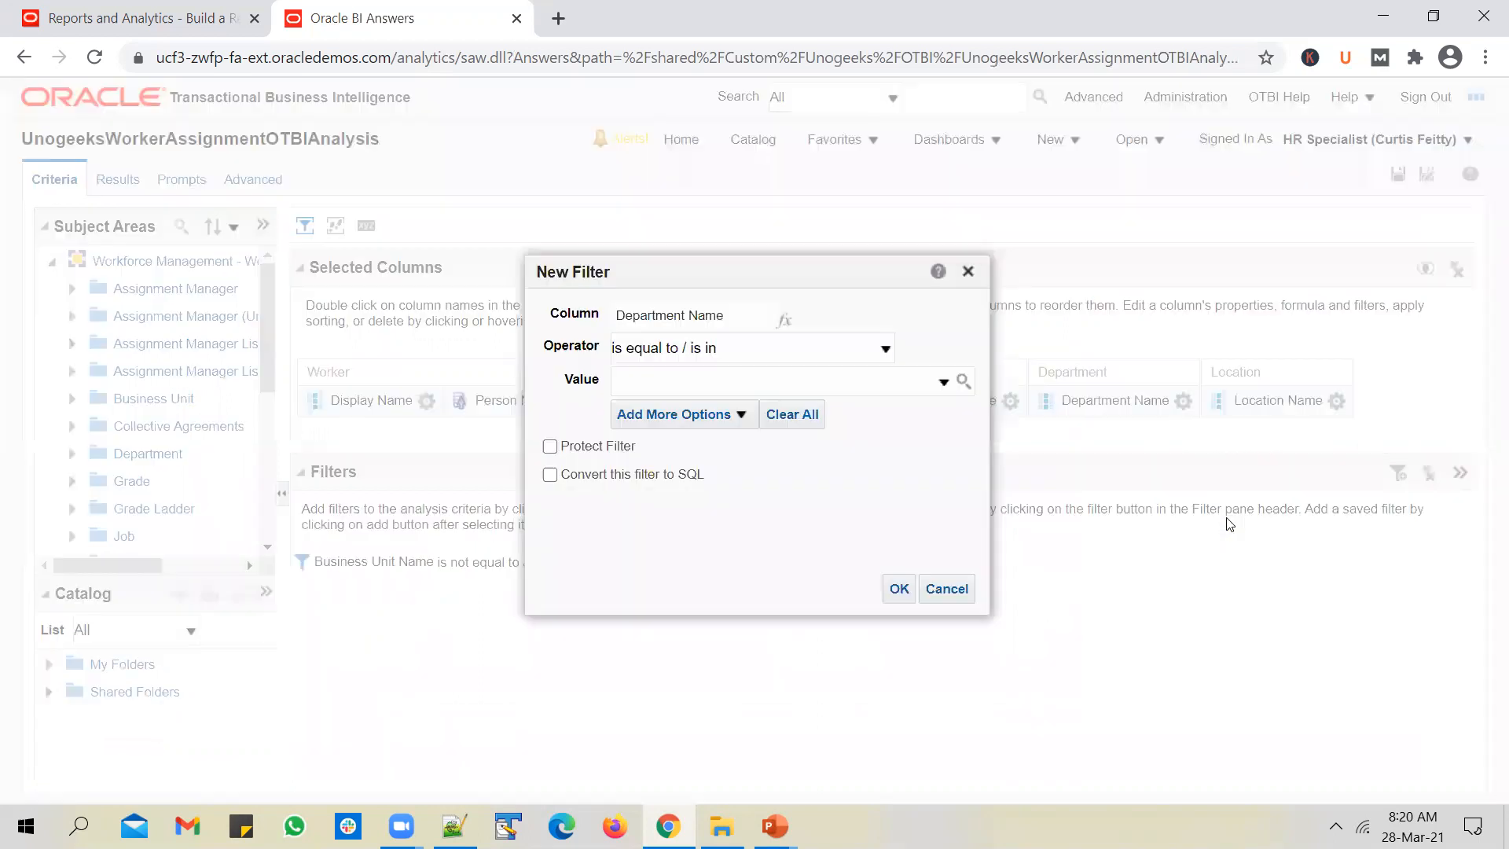
click(886, 348)
scroll(708, 550, down, 1)
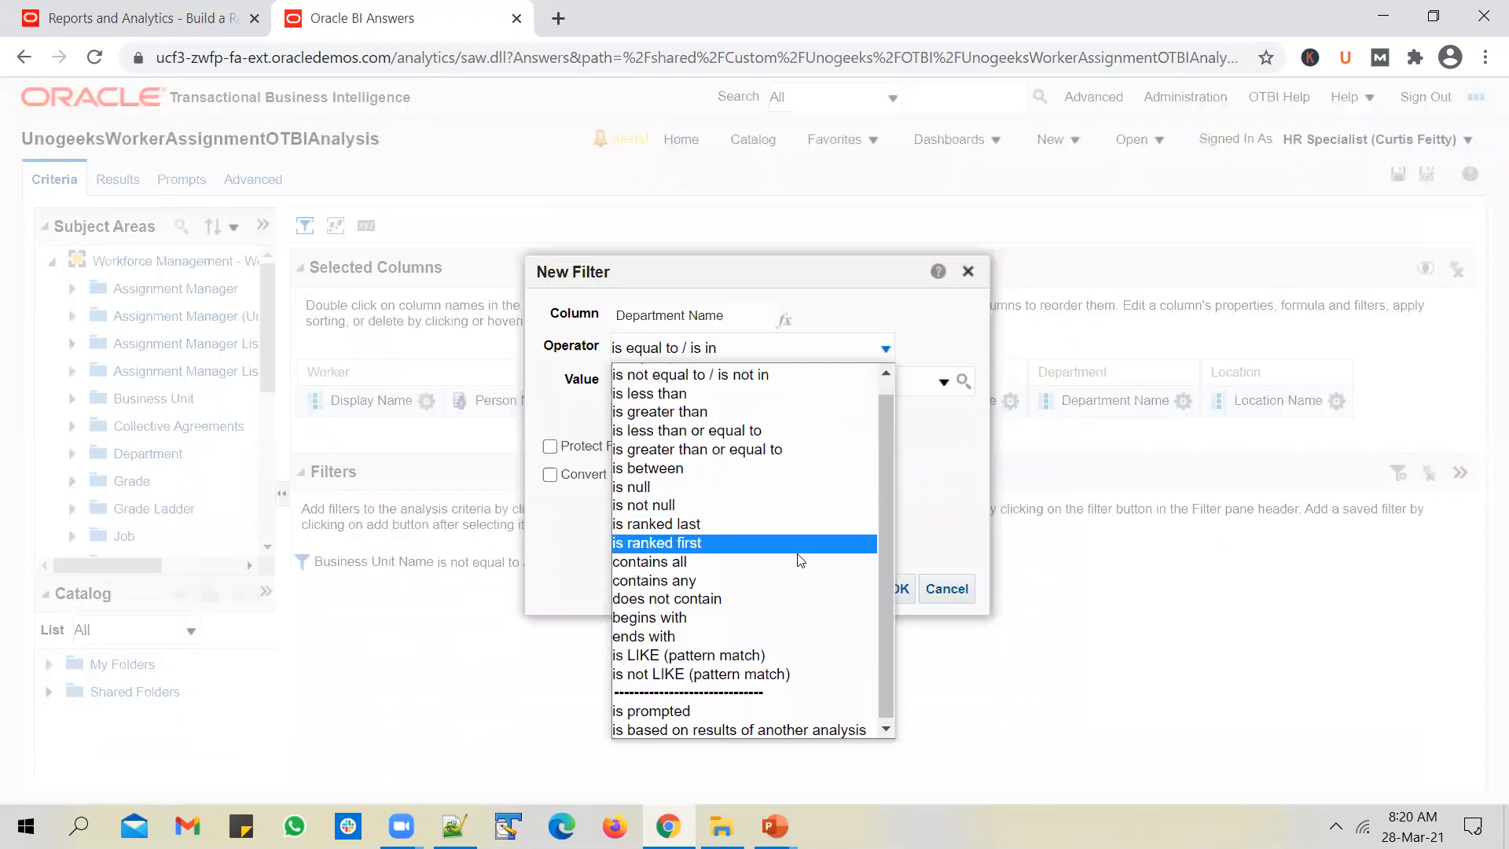
click(723, 710)
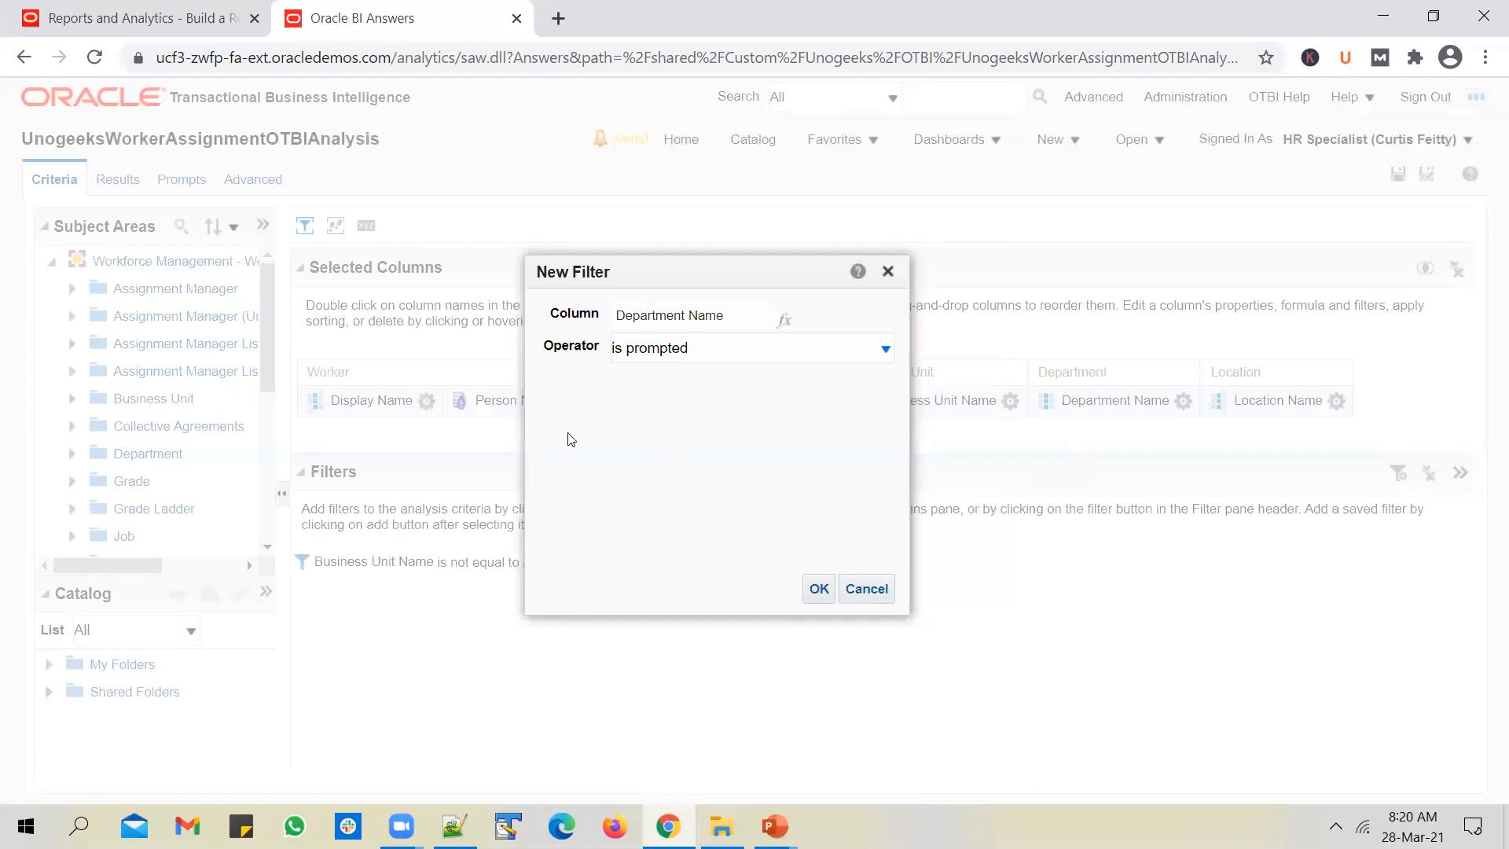
click(819, 589)
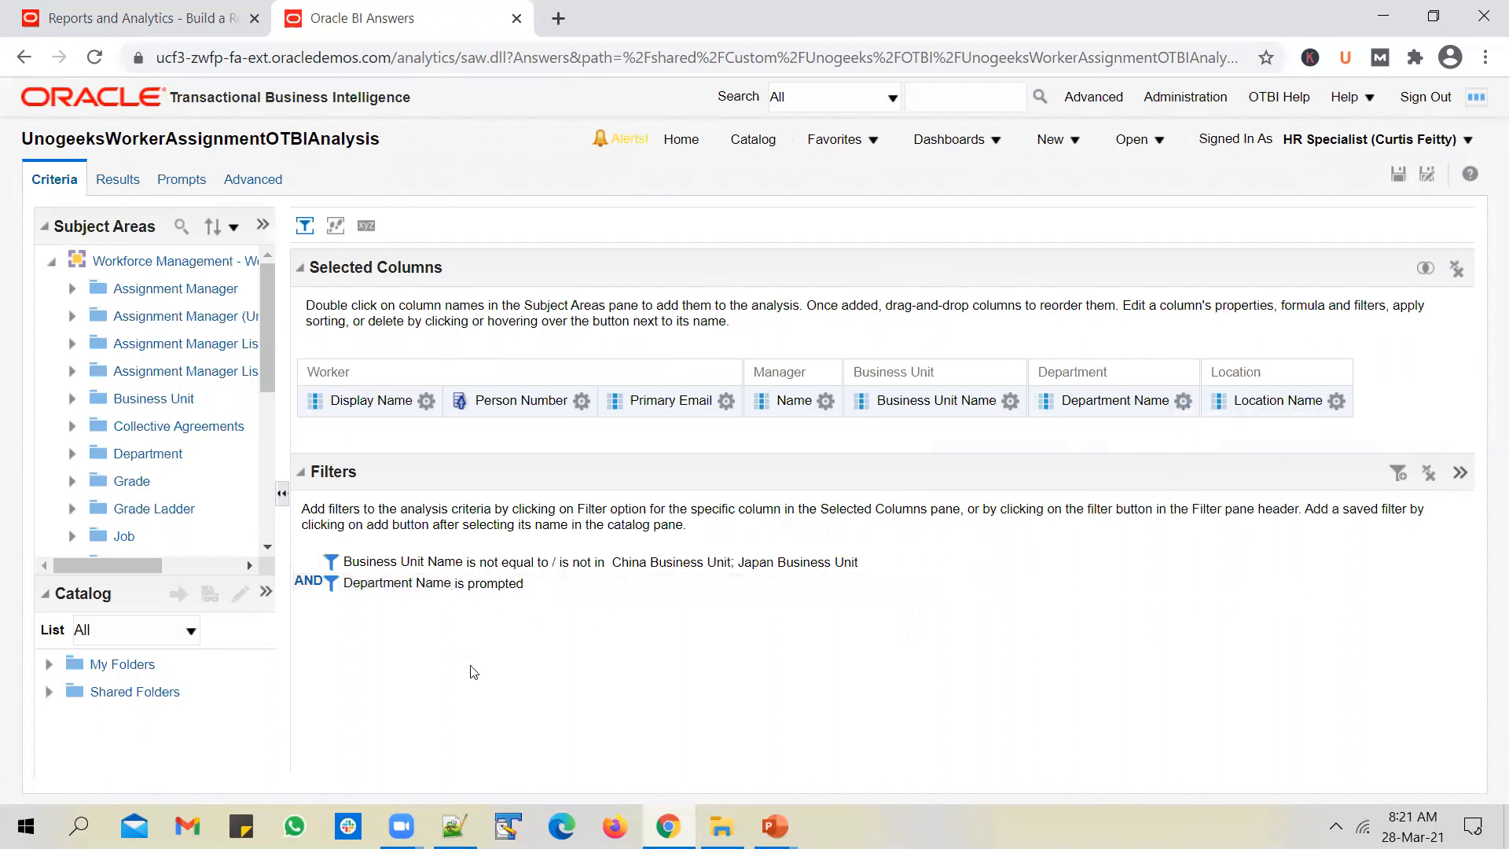
click(1398, 173)
click(754, 145)
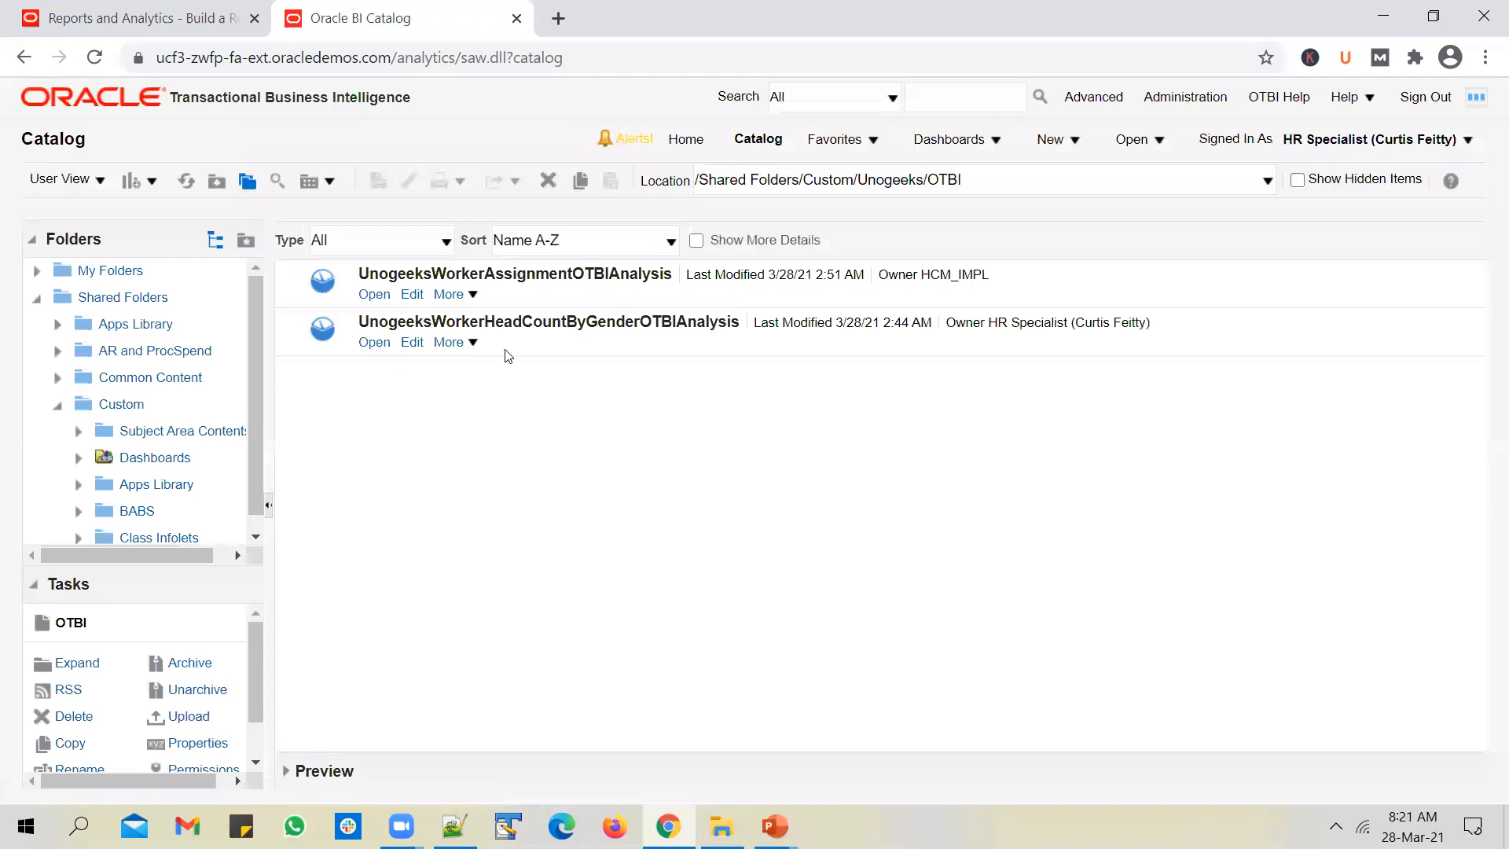
- Open UnogeeksWorkerHeadCountByGenderOTBIAnalysis for editing and delete its Department Name prompt
click(412, 343)
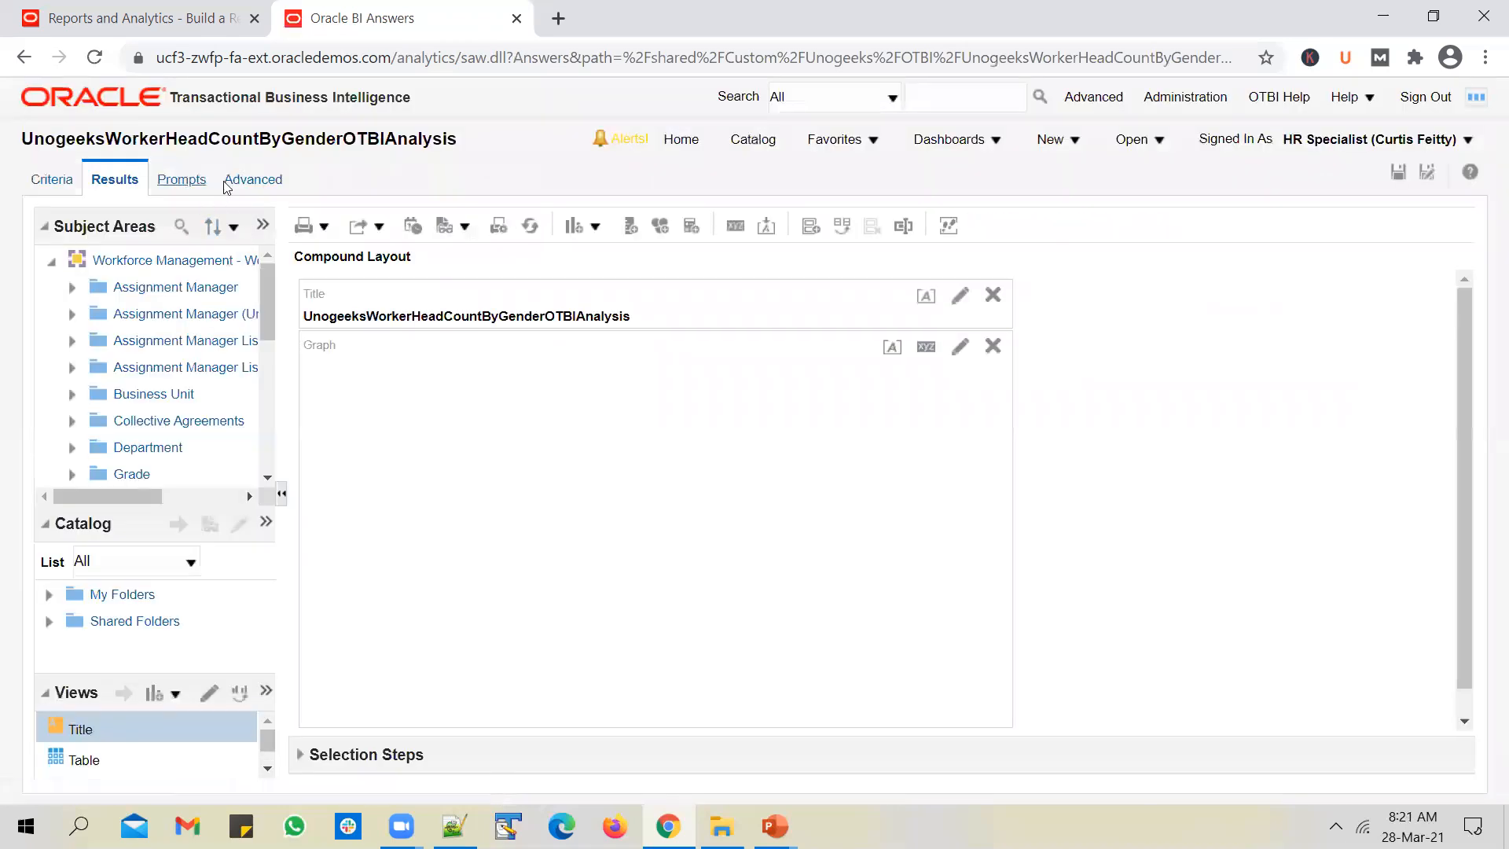
click(181, 179)
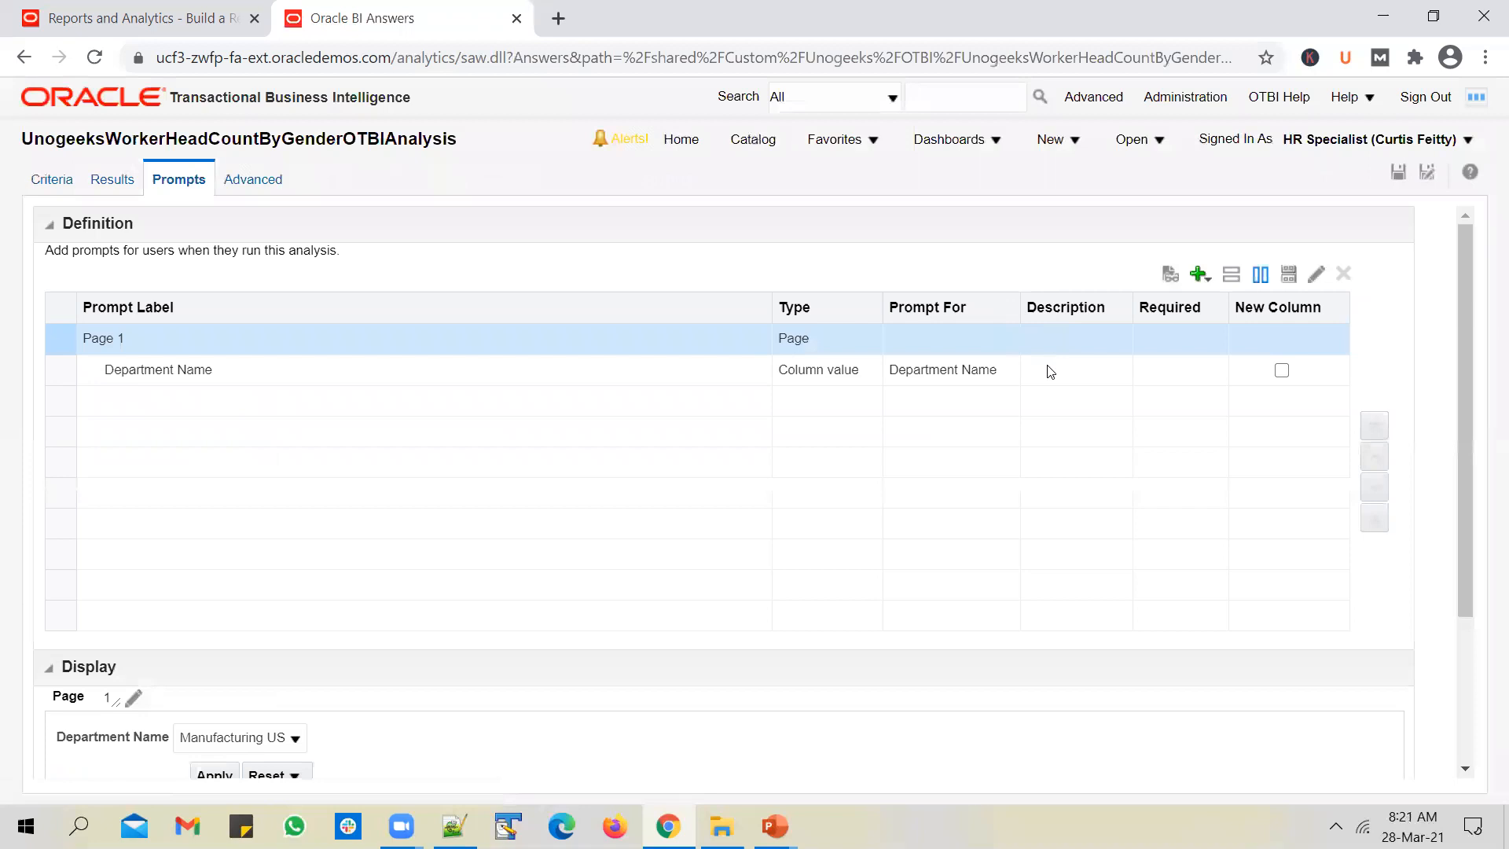
click(1052, 369)
click(1345, 274)
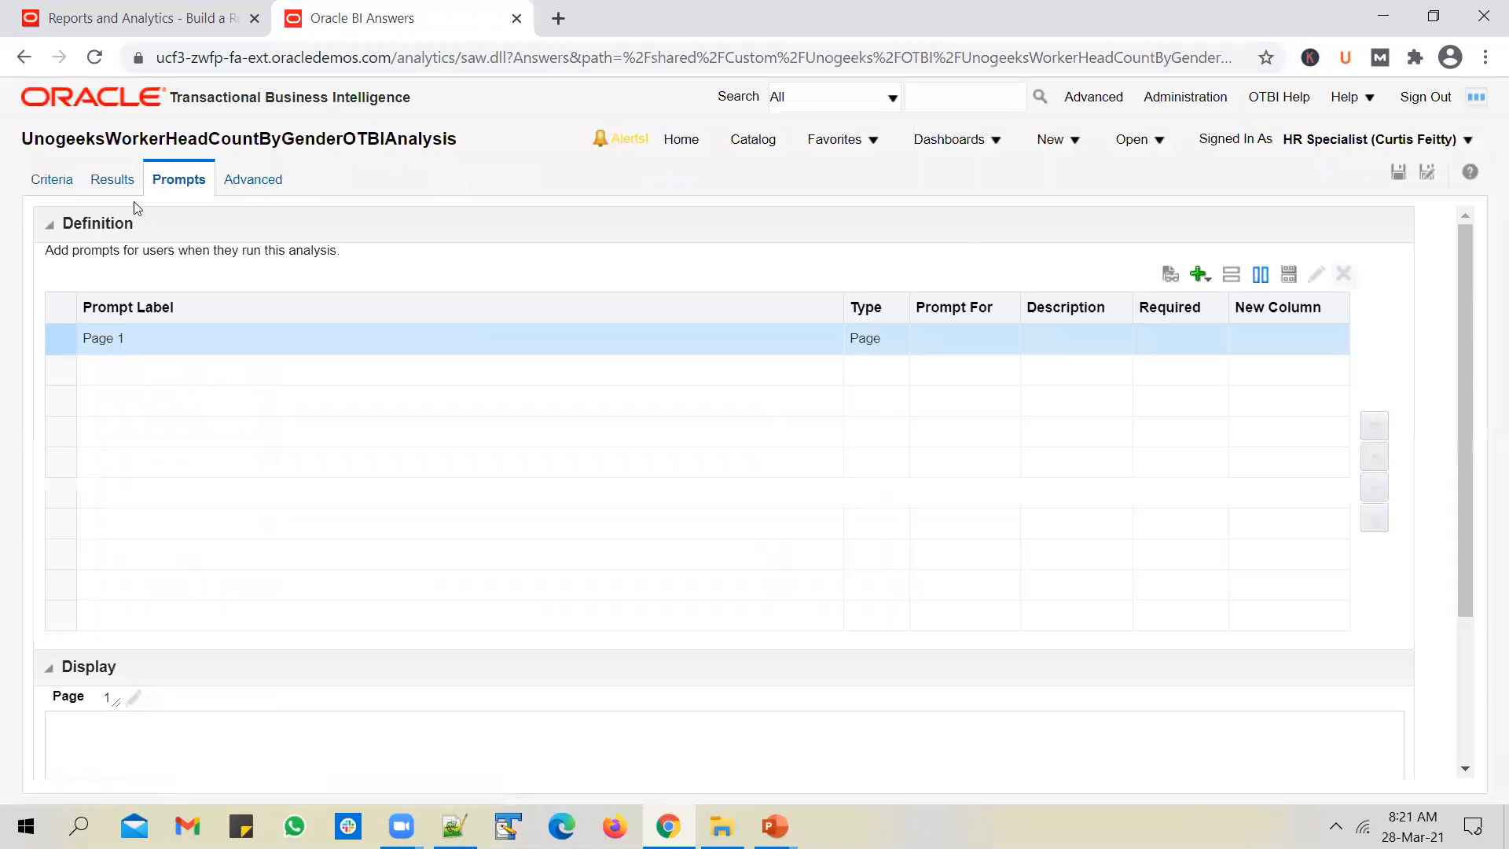
- Add an "is prompted" filter on Department Name to the head count by gender analysis and save it, returning to the catalog
click(52, 179)
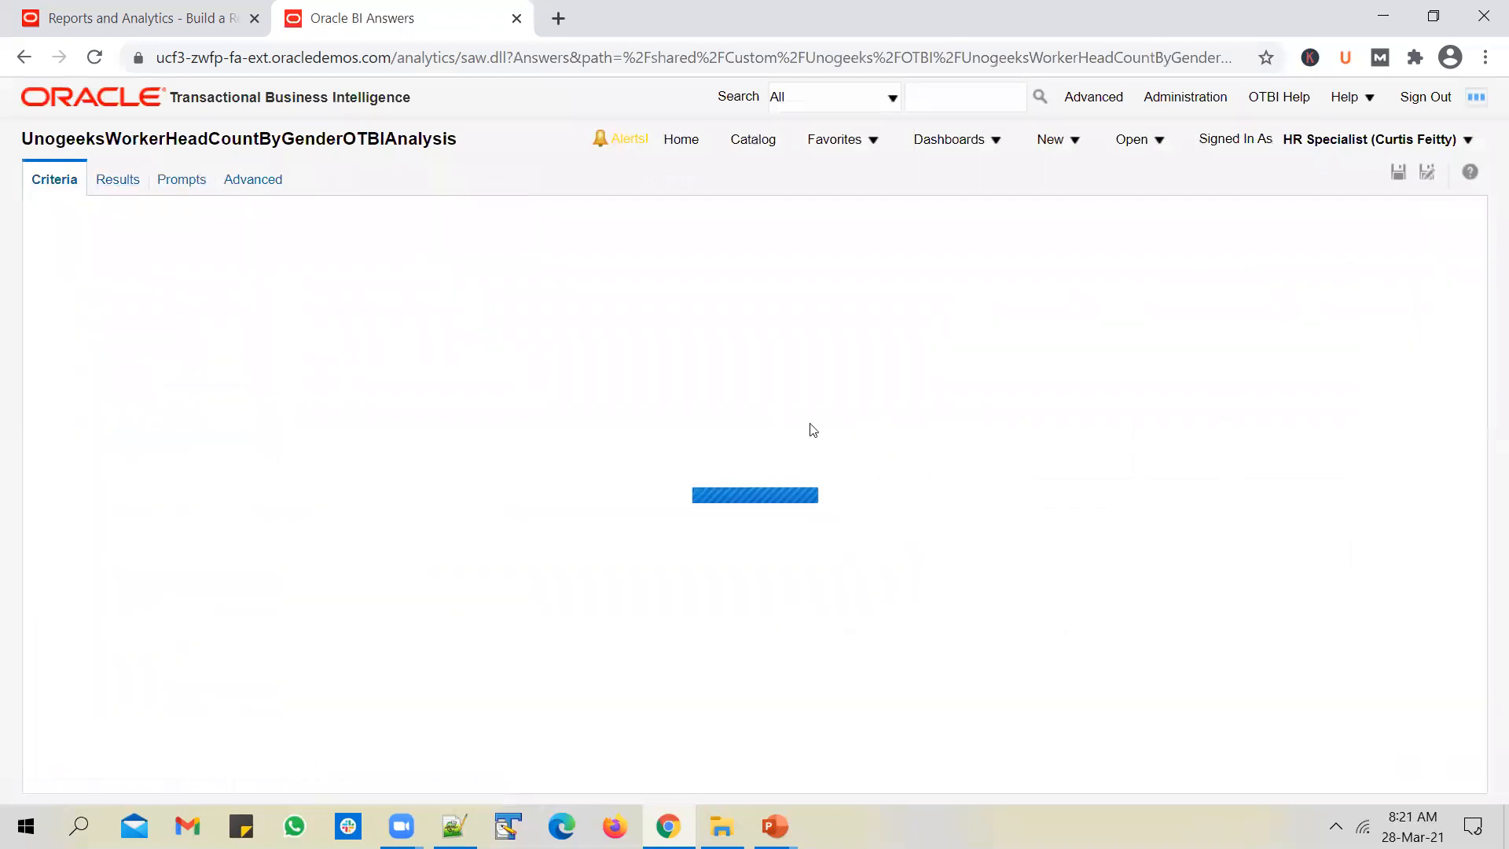
click(887, 400)
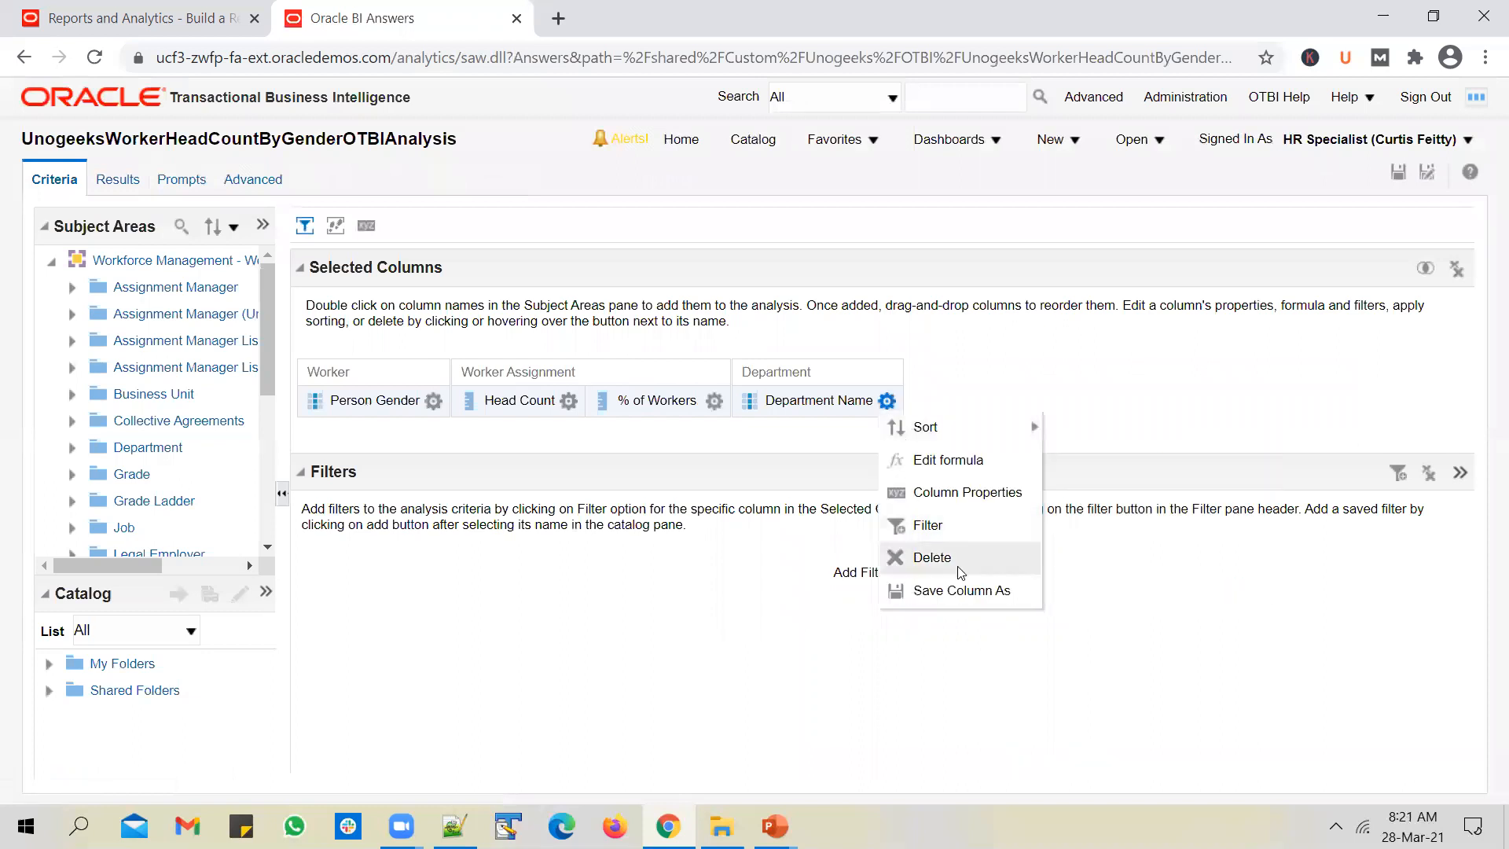
click(972, 535)
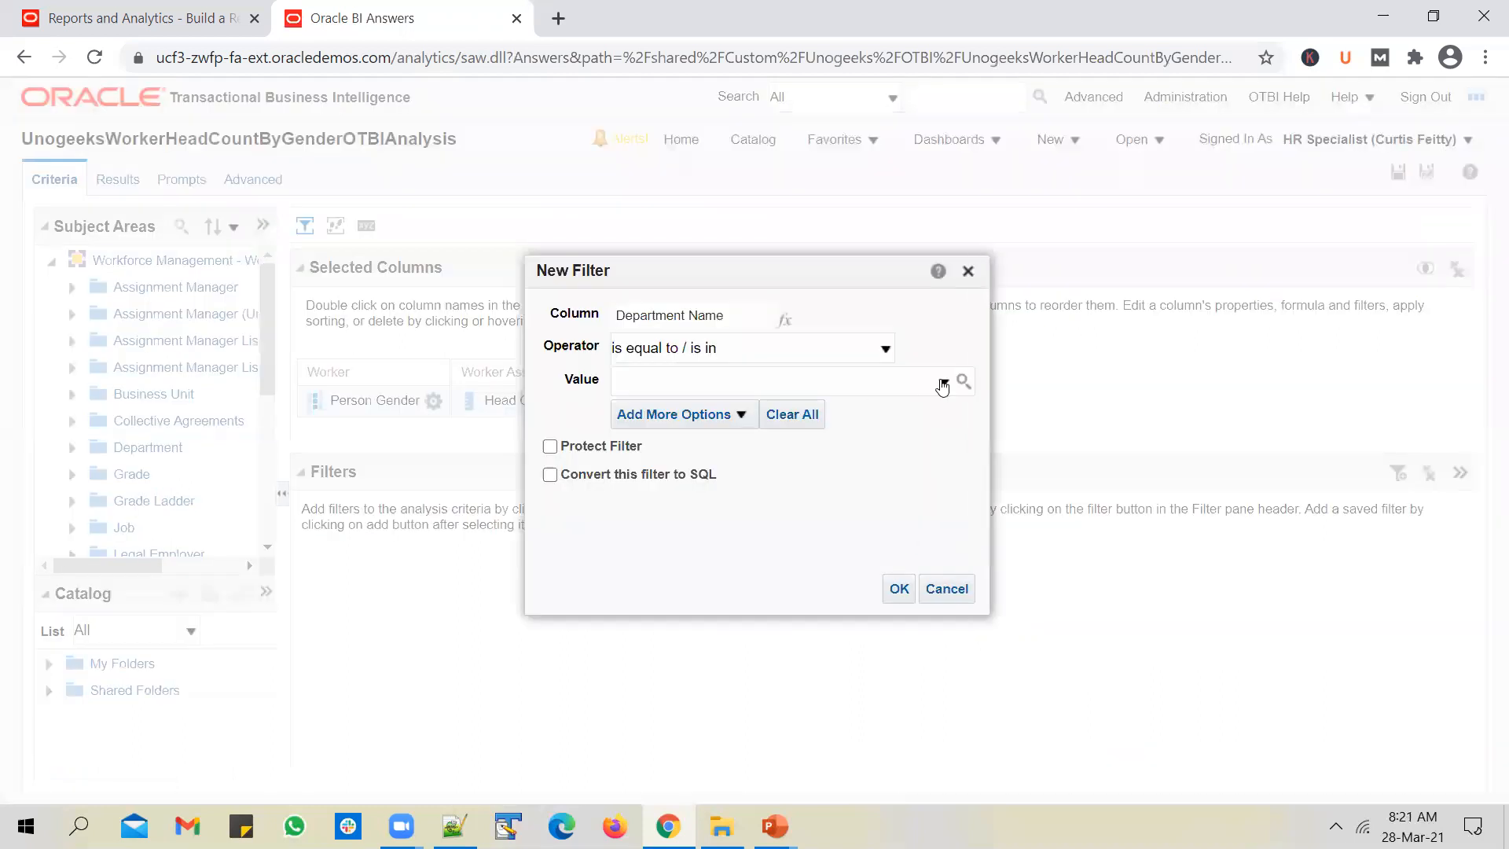
click(872, 350)
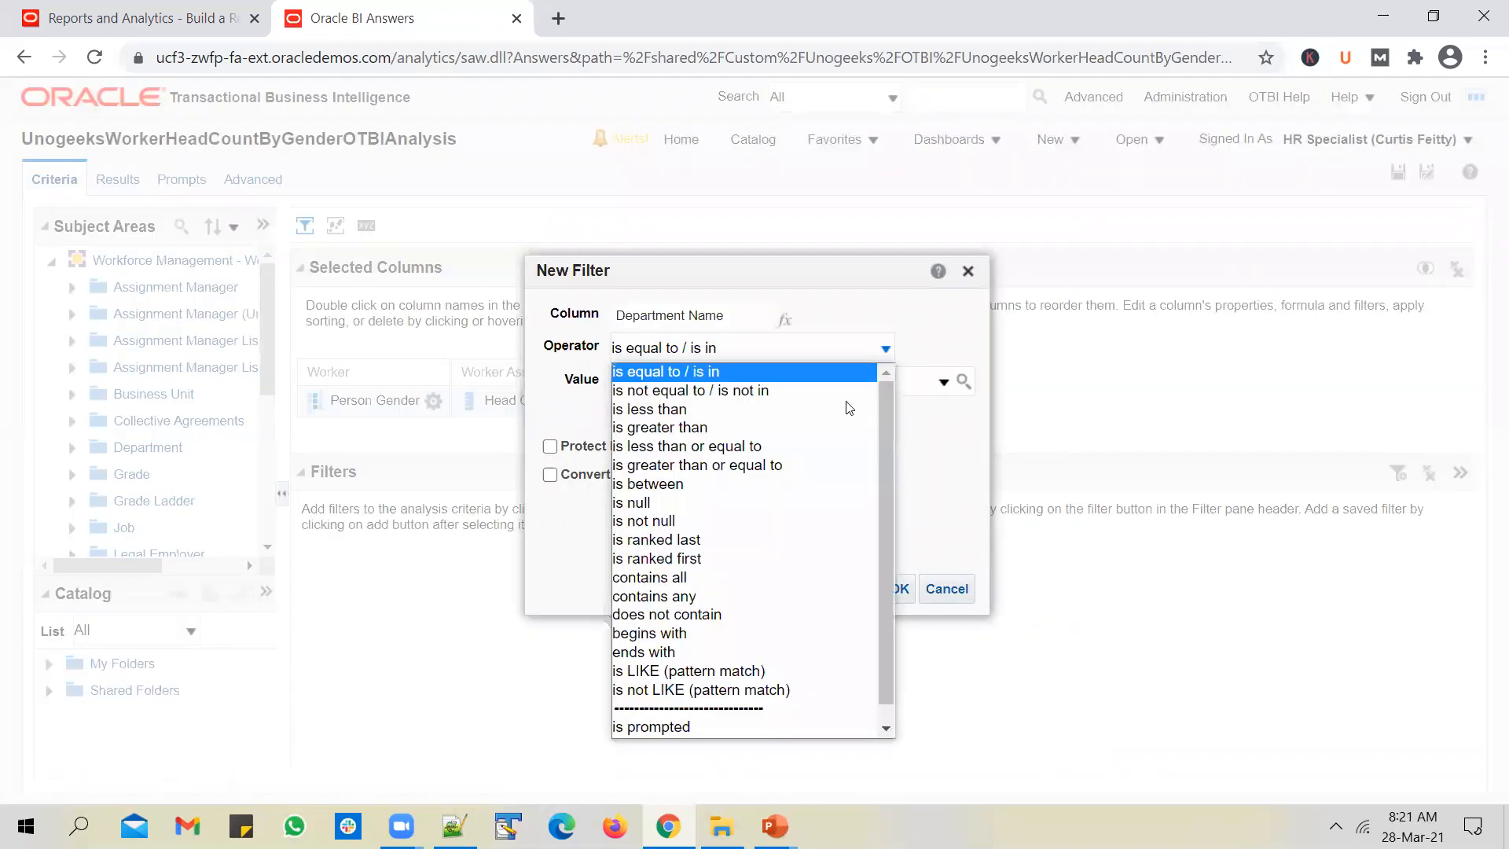
click(718, 728)
click(818, 591)
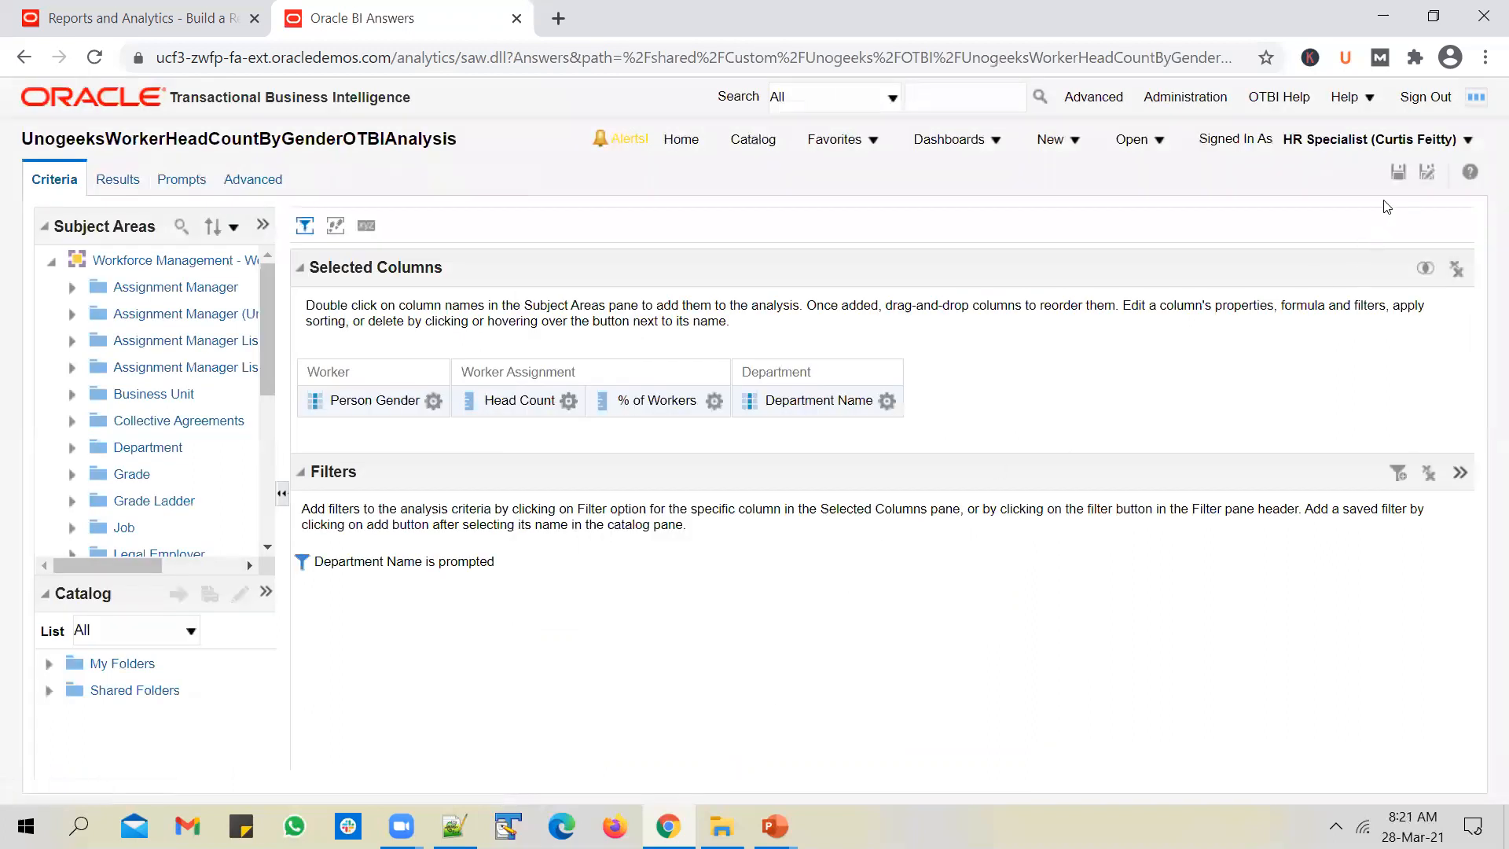
click(756, 140)
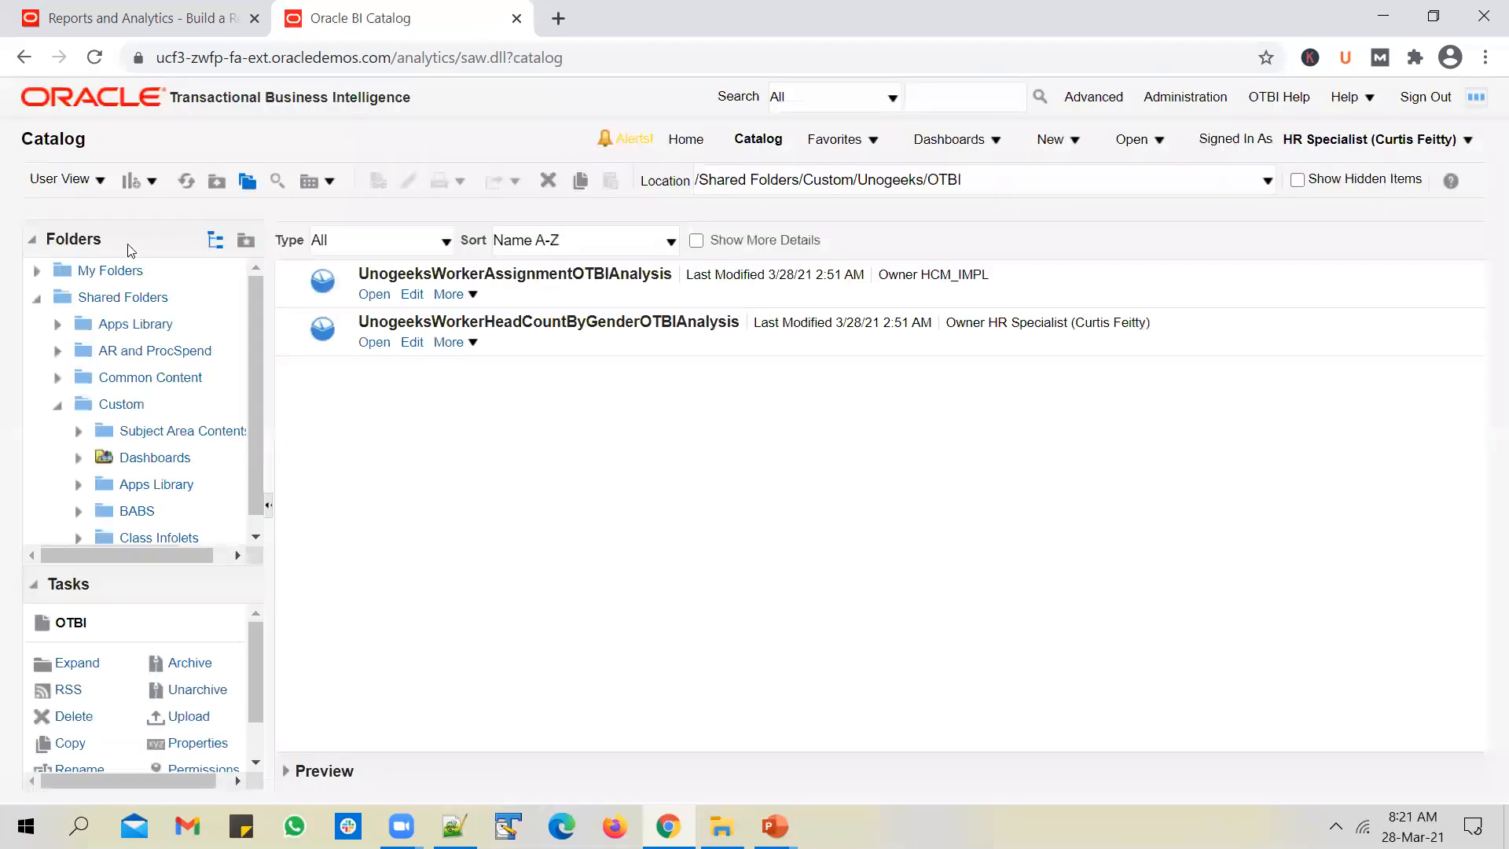
- Create a new dashboard prompt based on the Workforce Management - Worker Assignment Real Time subject area
click(152, 181)
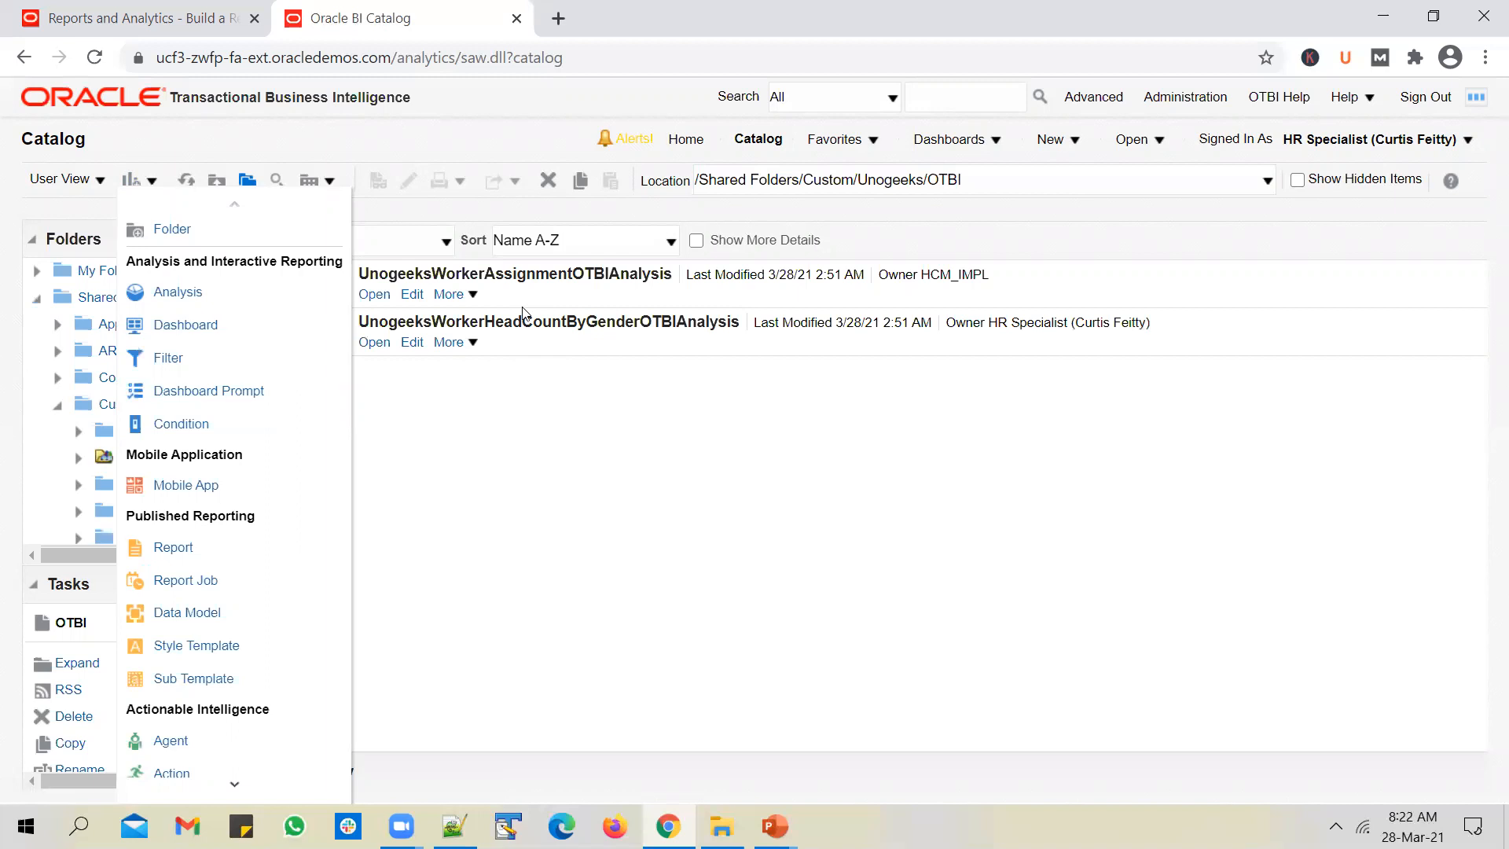
click(252, 393)
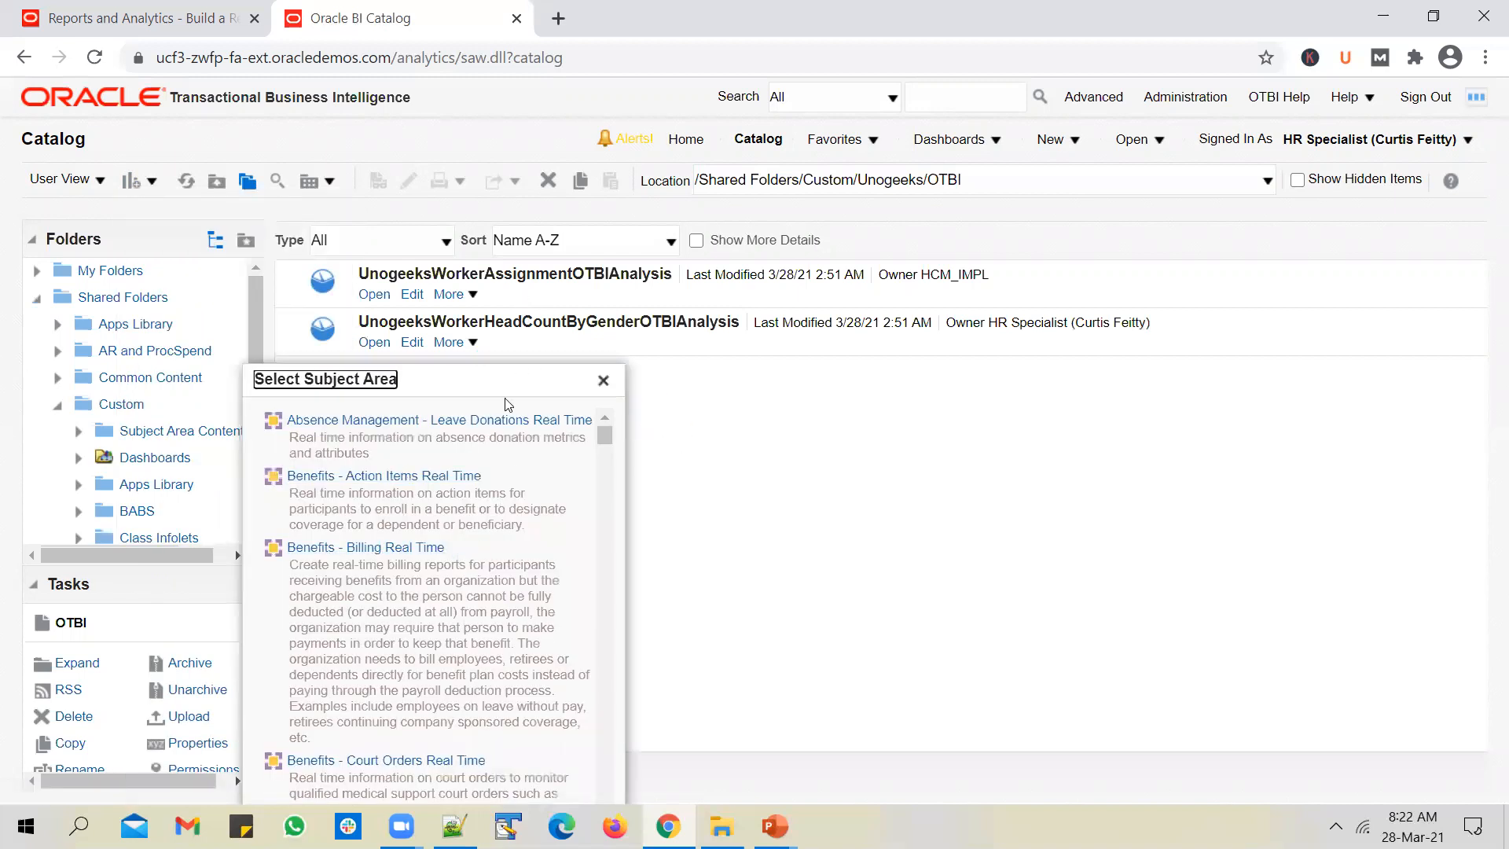
scroll(603, 470, down, 5)
drag(604, 441, 605, 789)
scroll(416, 629, down, 4)
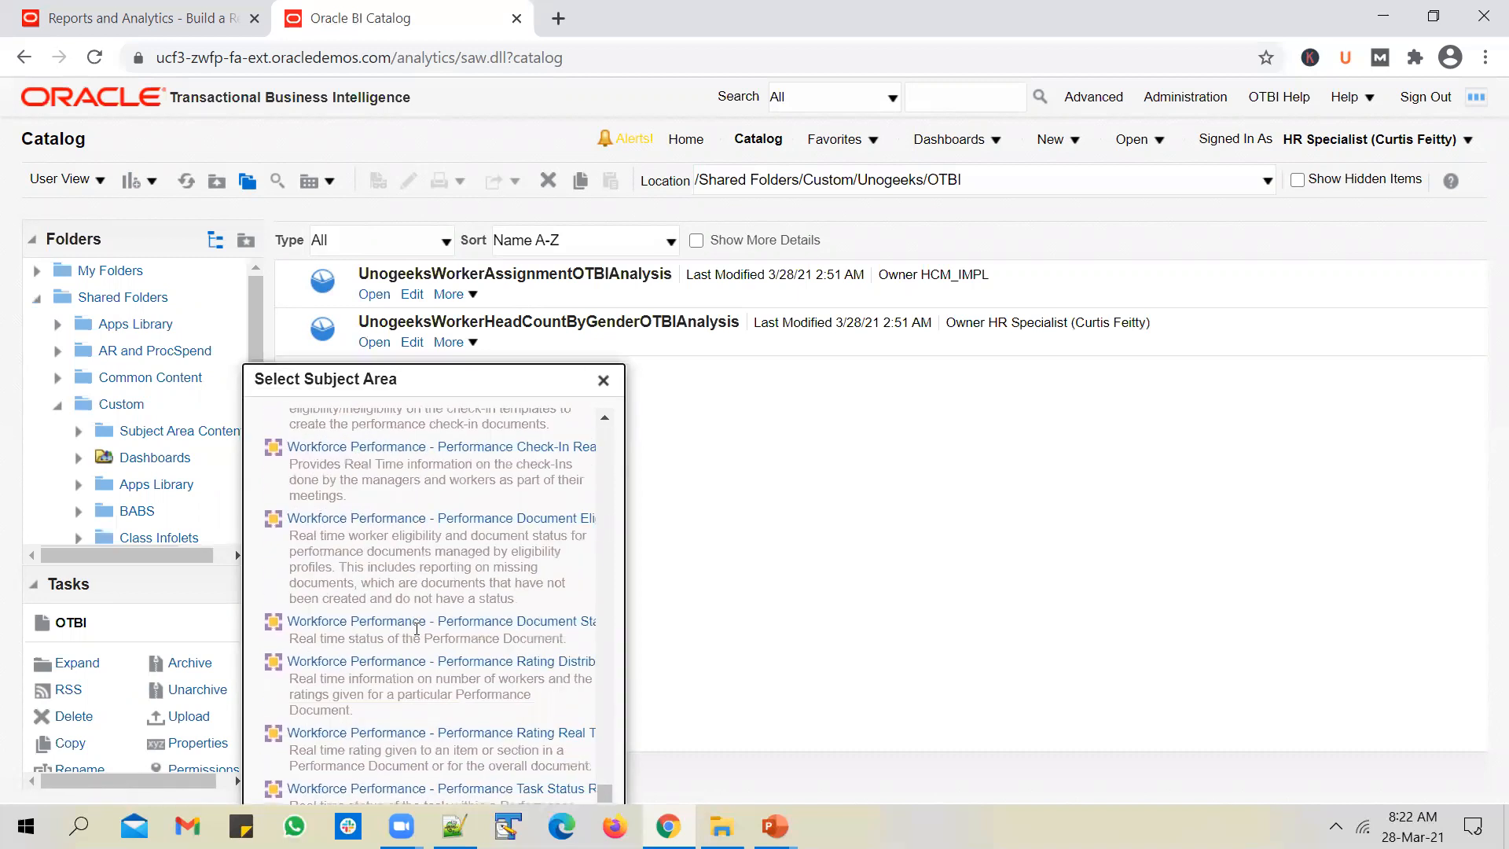
scroll(416, 628, up, 6)
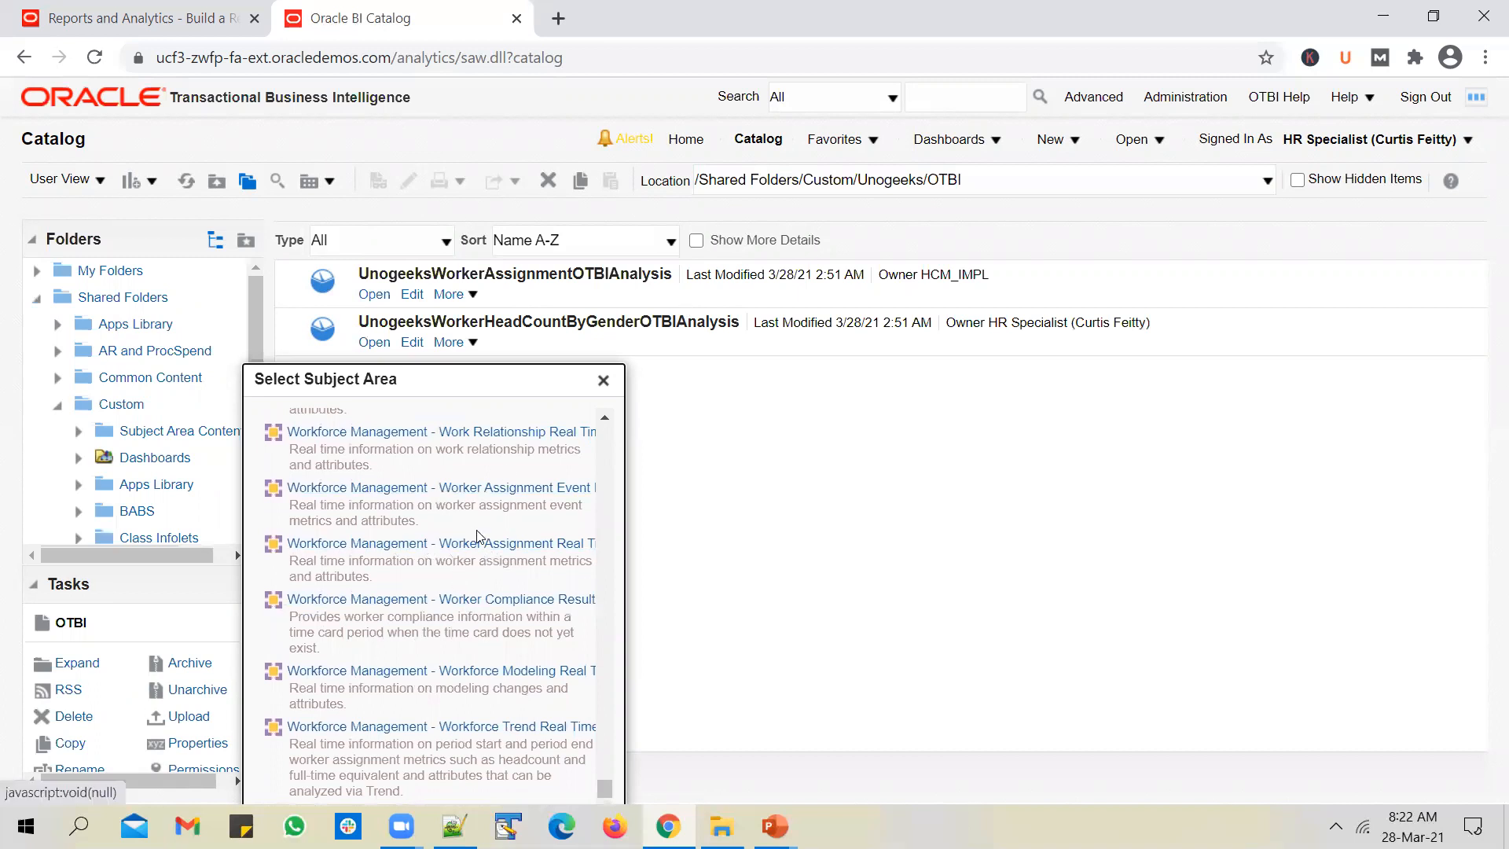
click(520, 551)
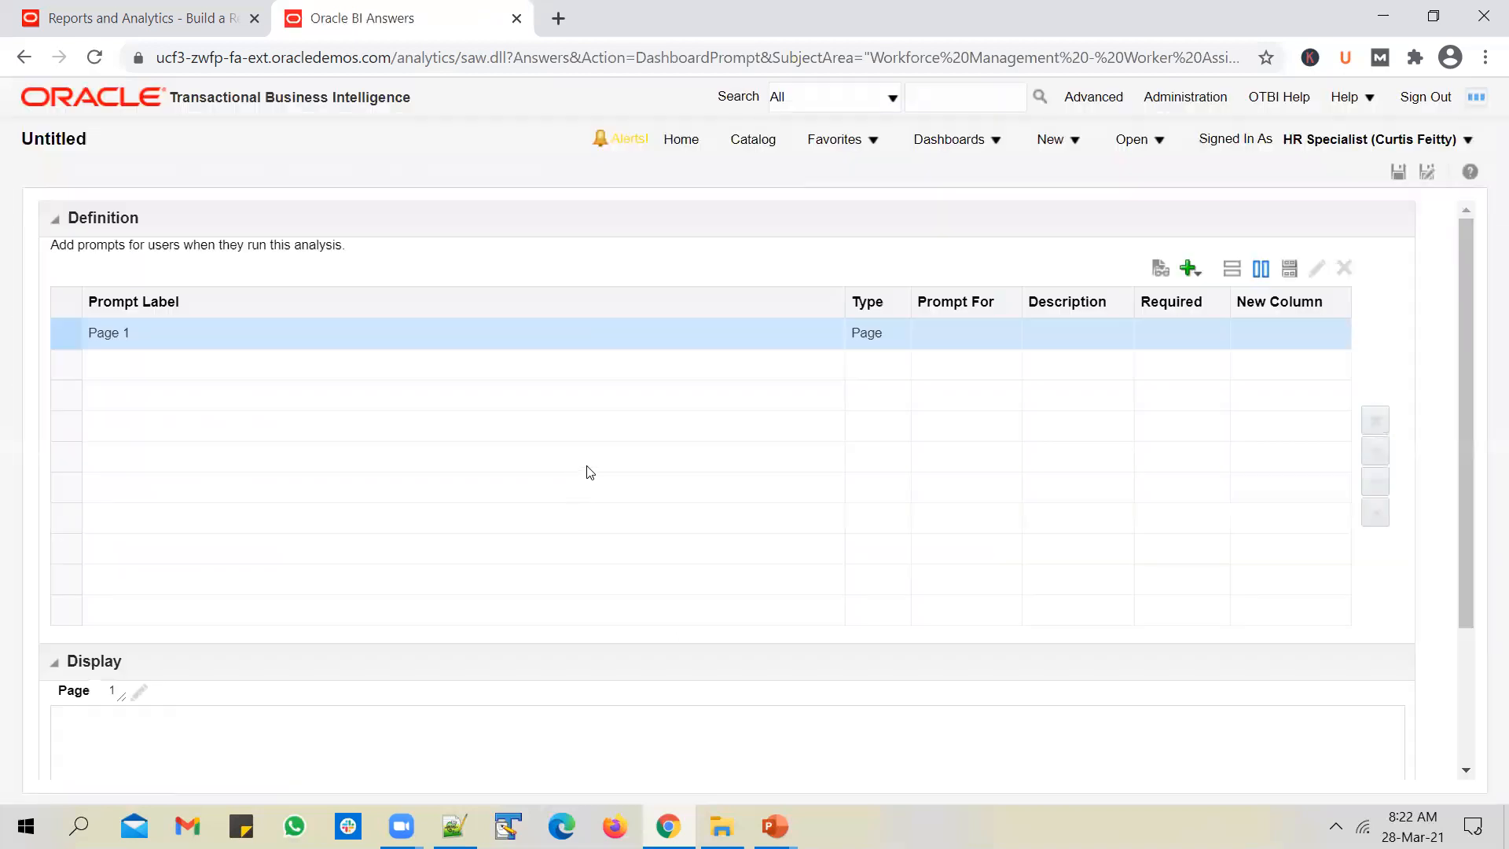
- Add a column prompt on Department Name from the Department folder
click(1169, 269)
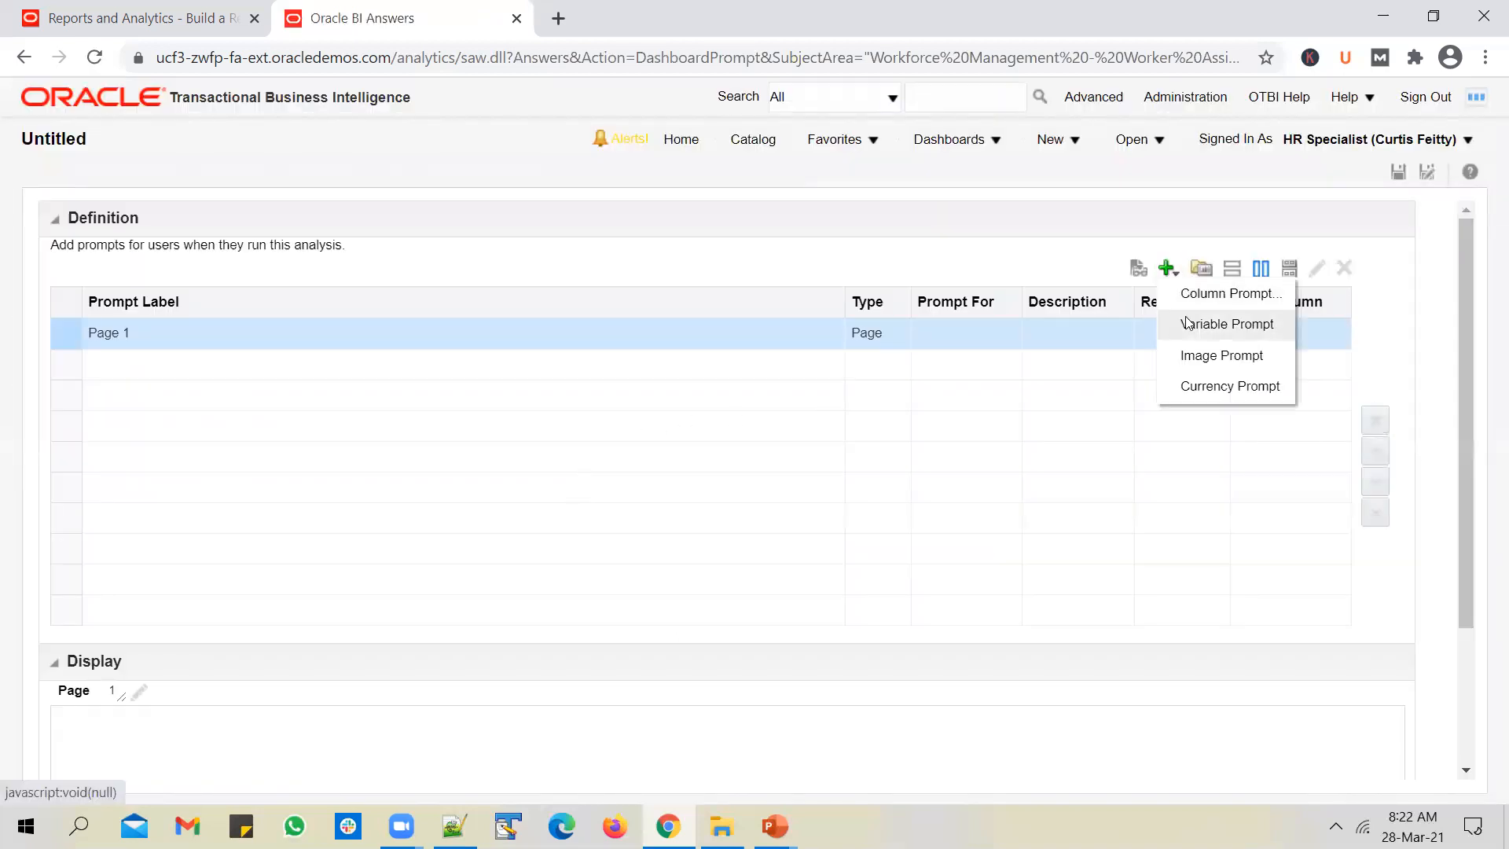
click(1216, 304)
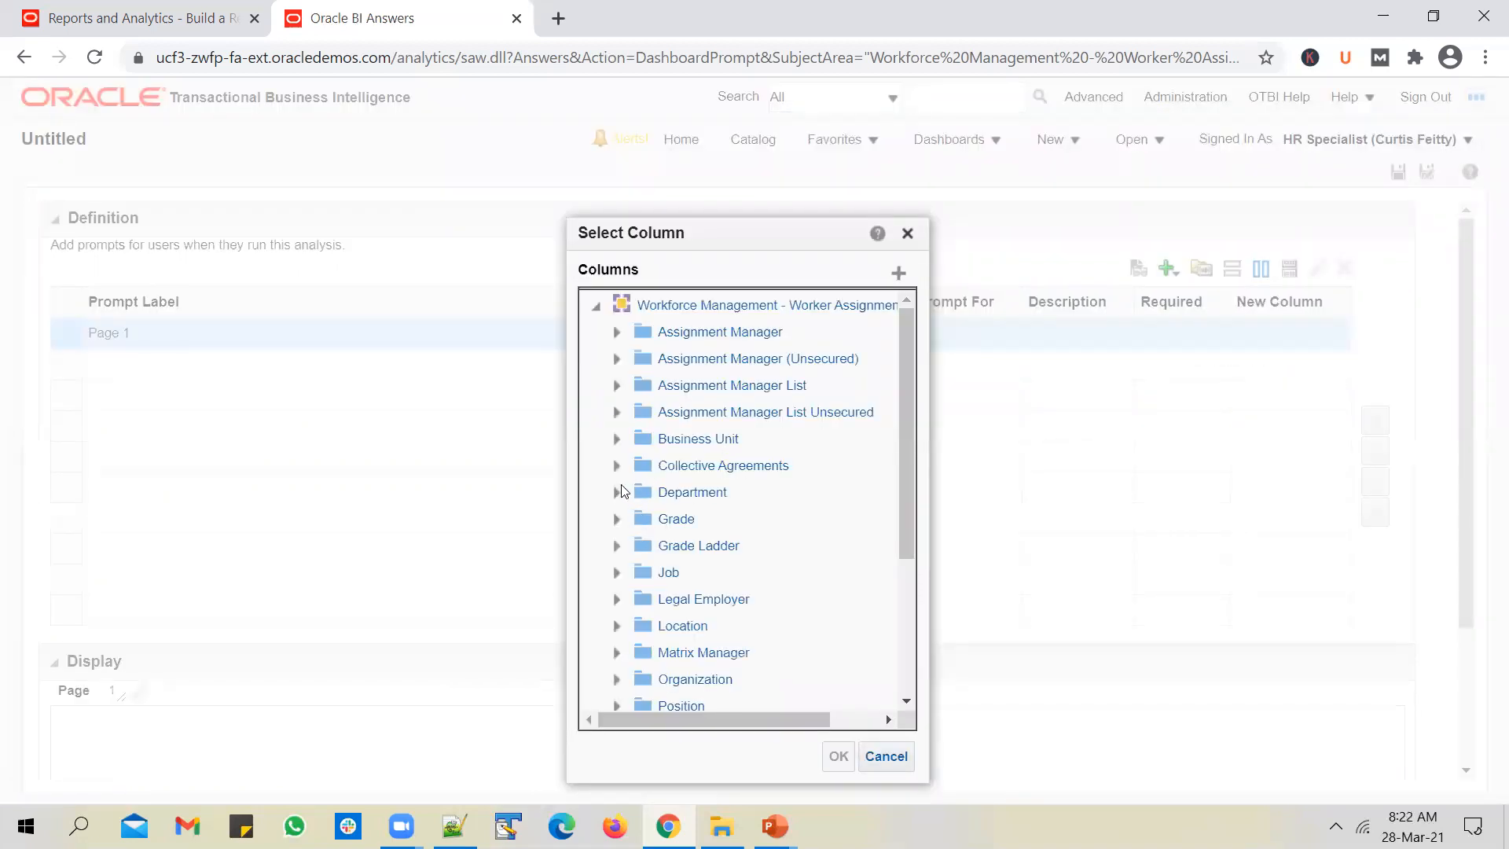
click(619, 493)
scroll(712, 529, down, 7)
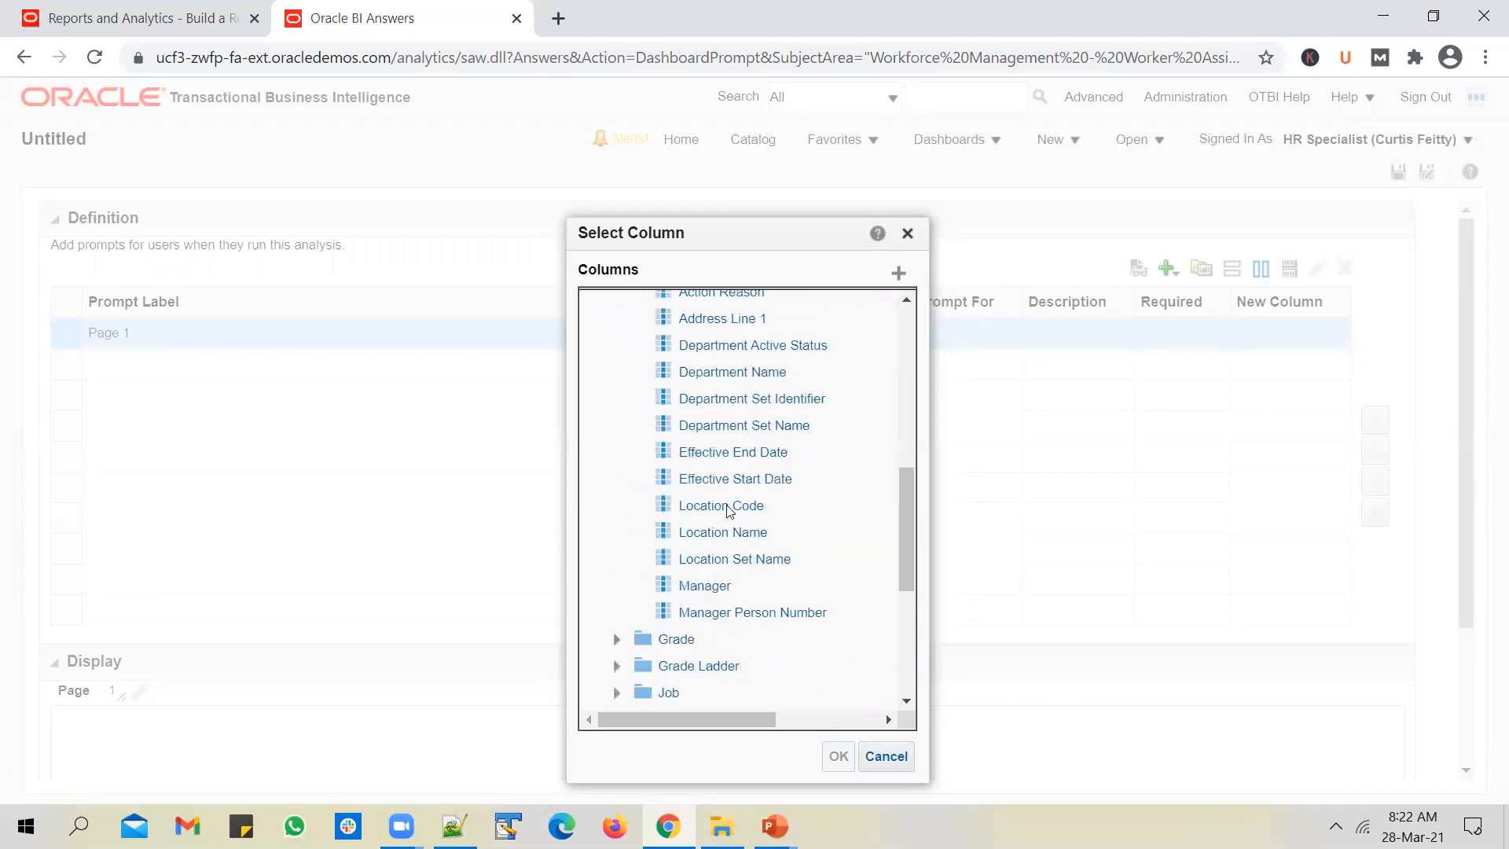
click(728, 372)
click(838, 757)
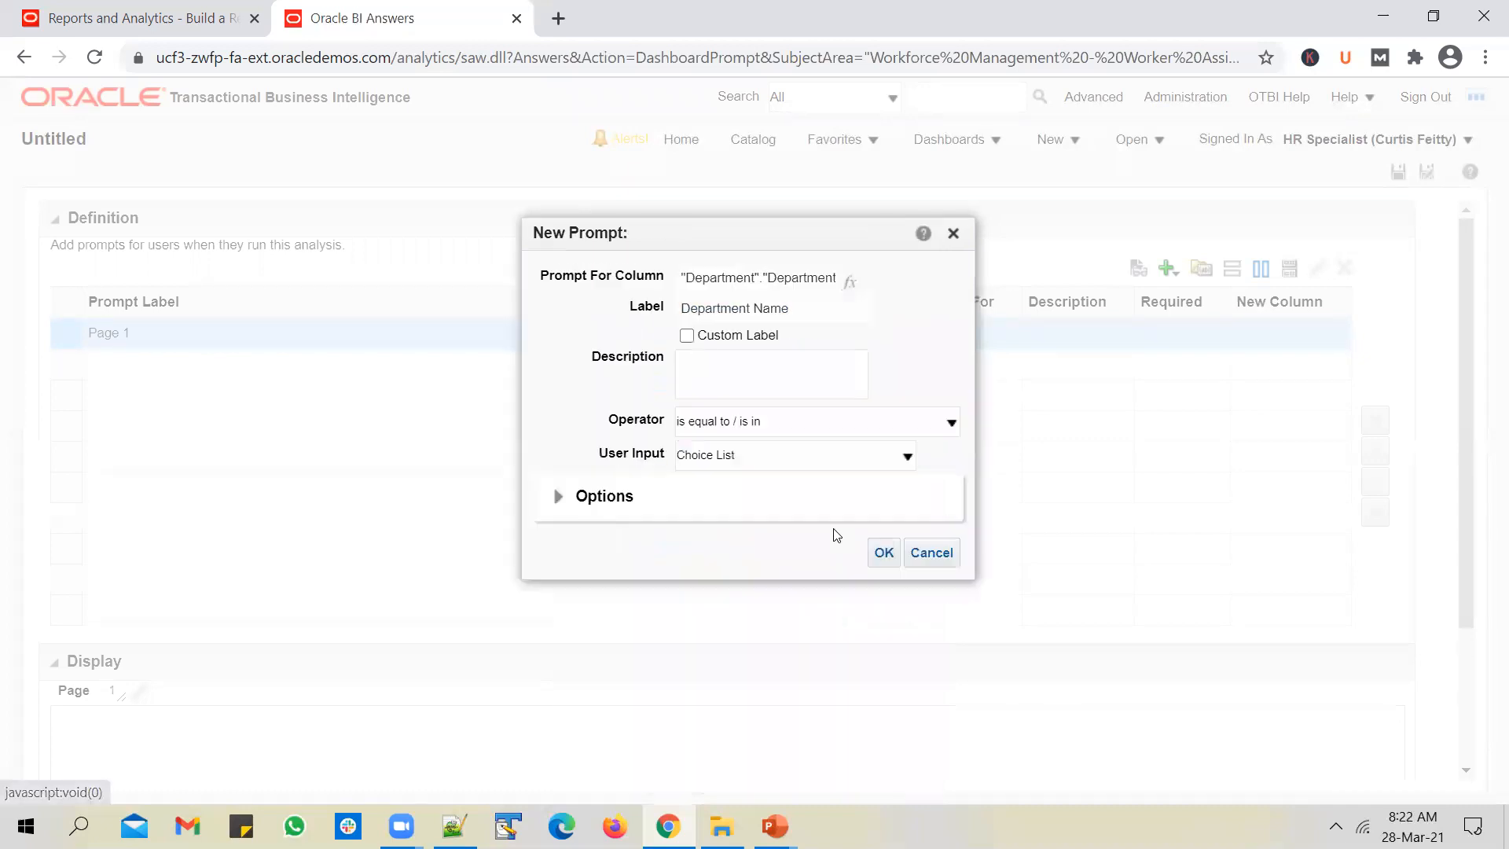
- Set the Department Name prompt's default selection to Specific Values and open the selection of those values
click(560, 496)
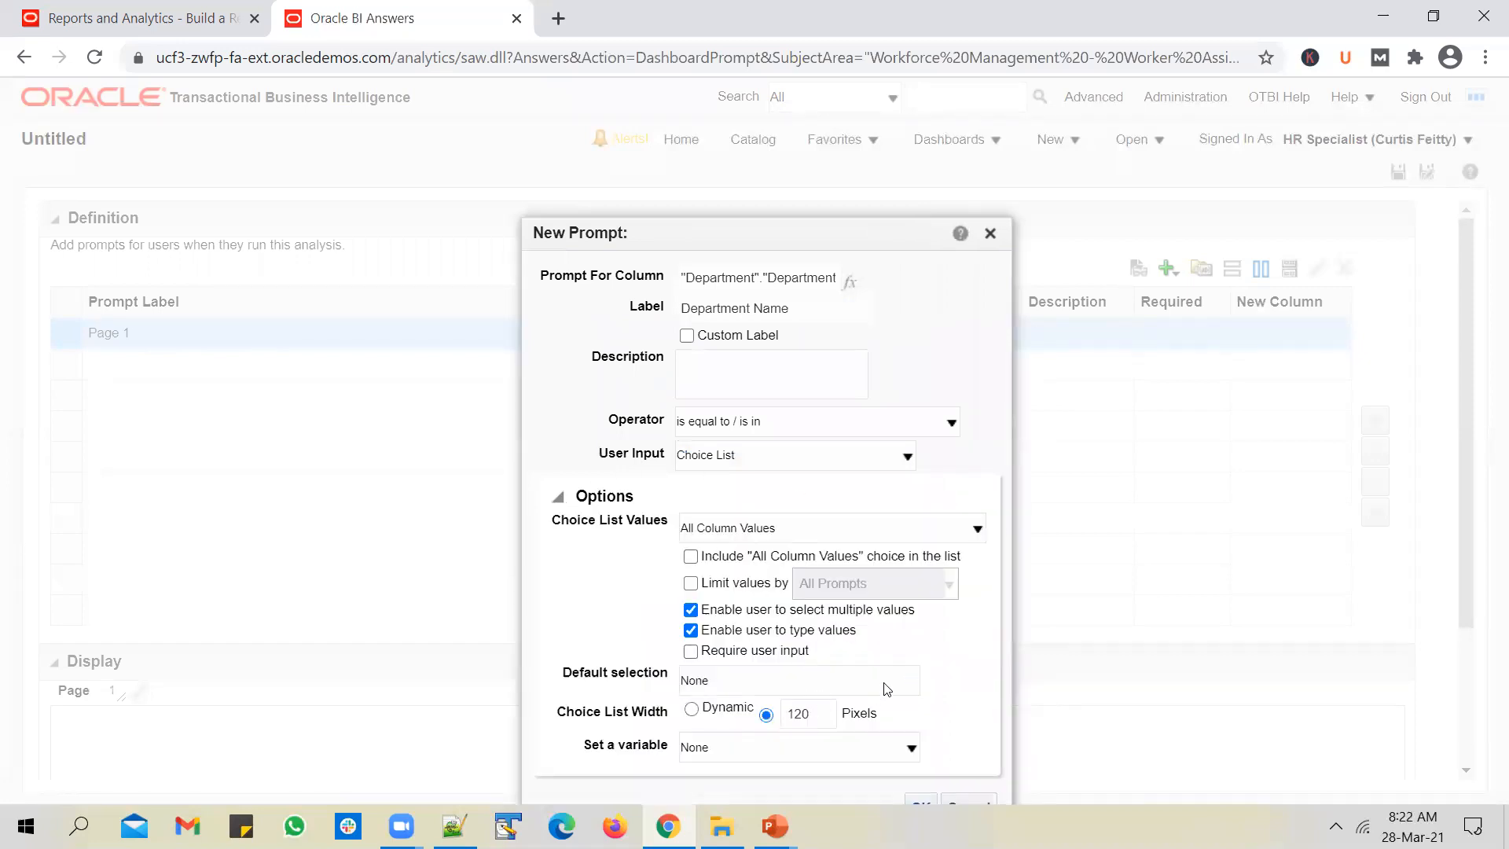
click(912, 680)
click(865, 715)
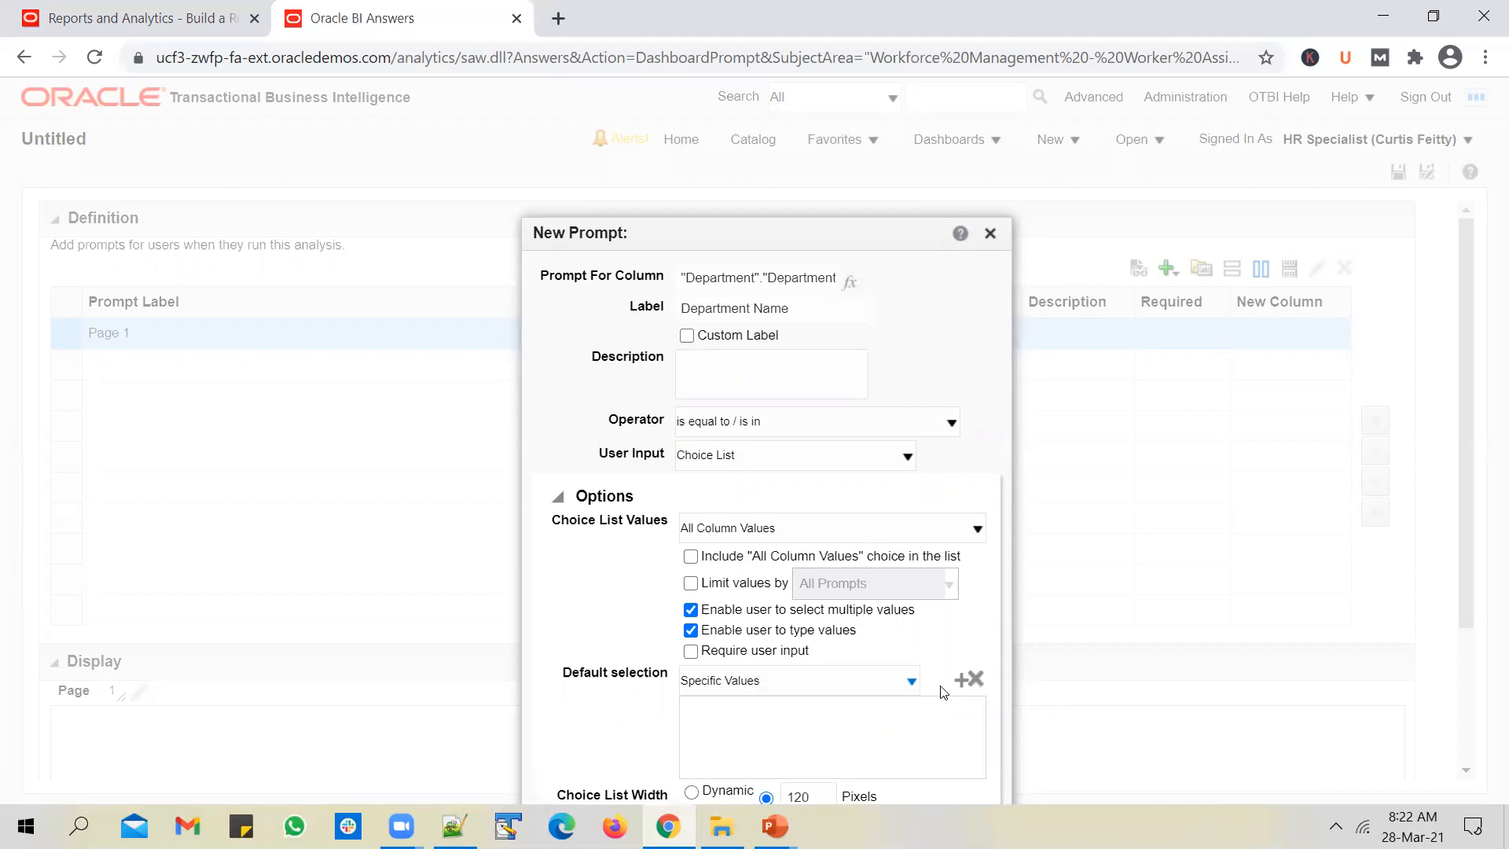
click(960, 679)
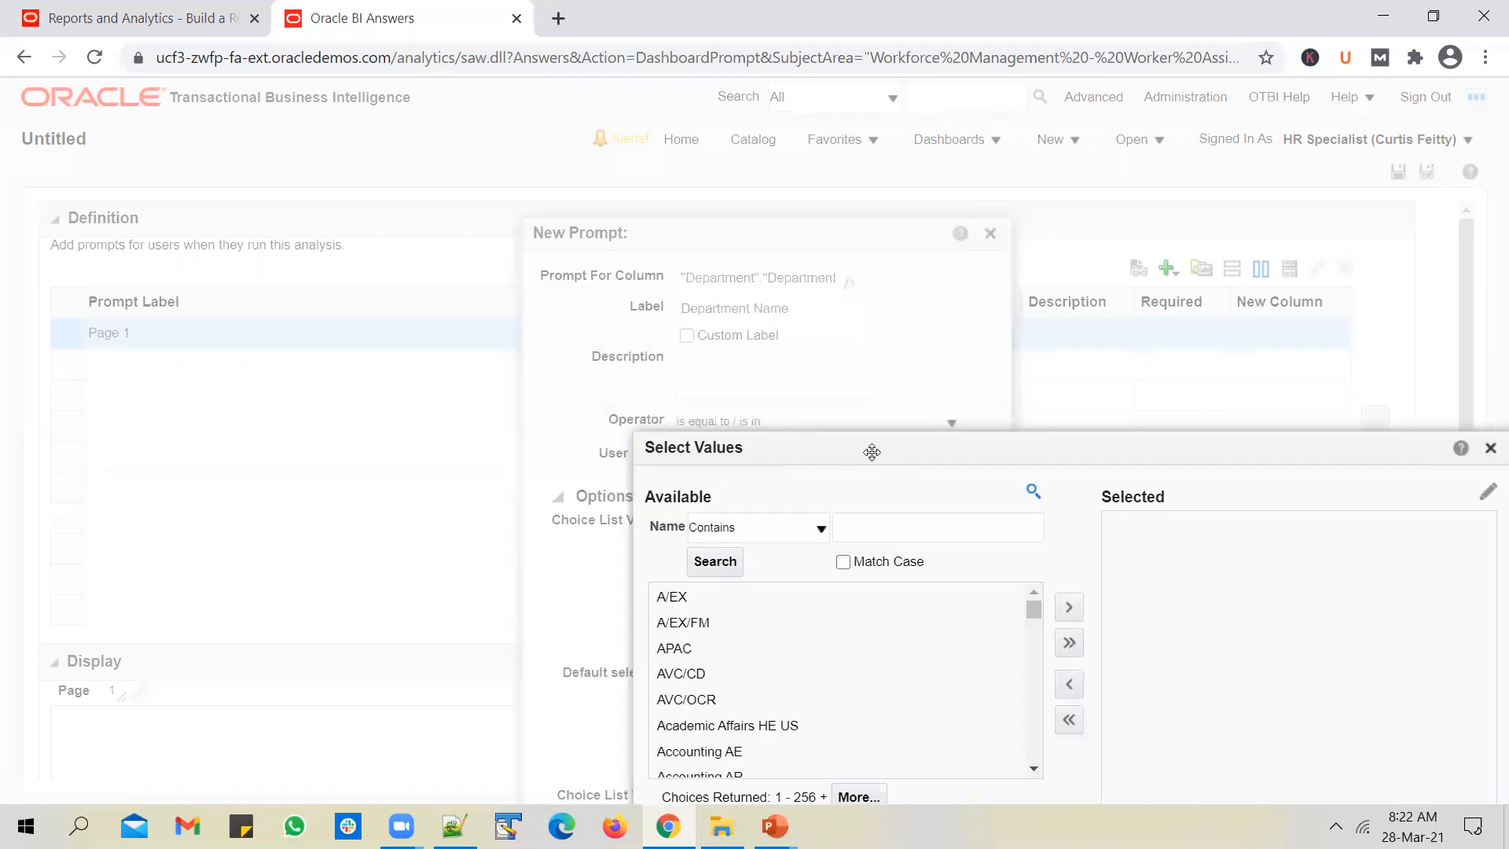
- Search the available department values for names that end with "US"
drag(873, 448, 653, 130)
click(584, 209)
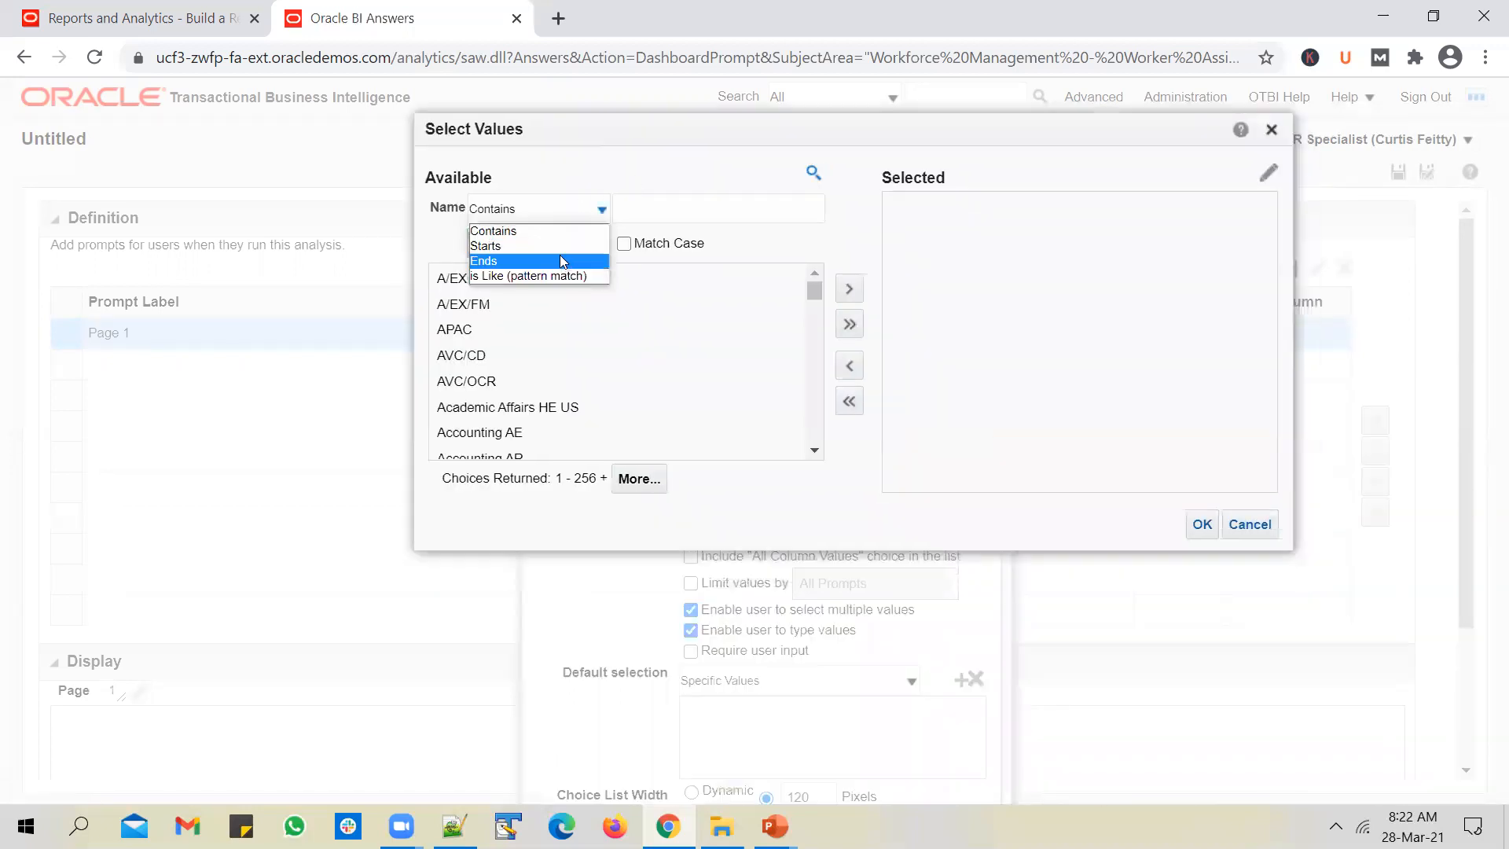
click(558, 259)
click(688, 209)
text(U)
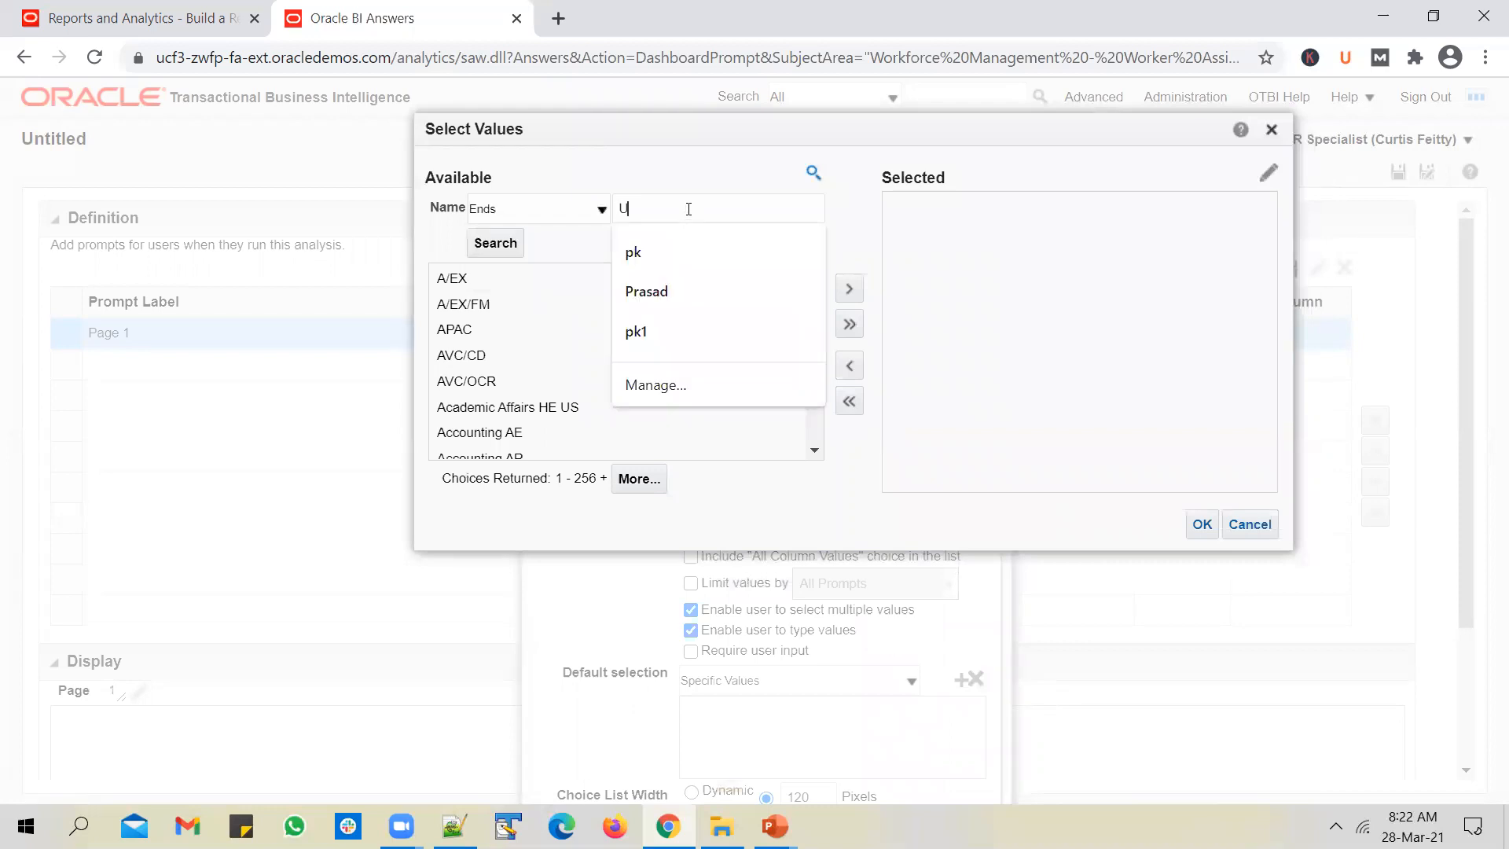
text(S)
click(495, 244)
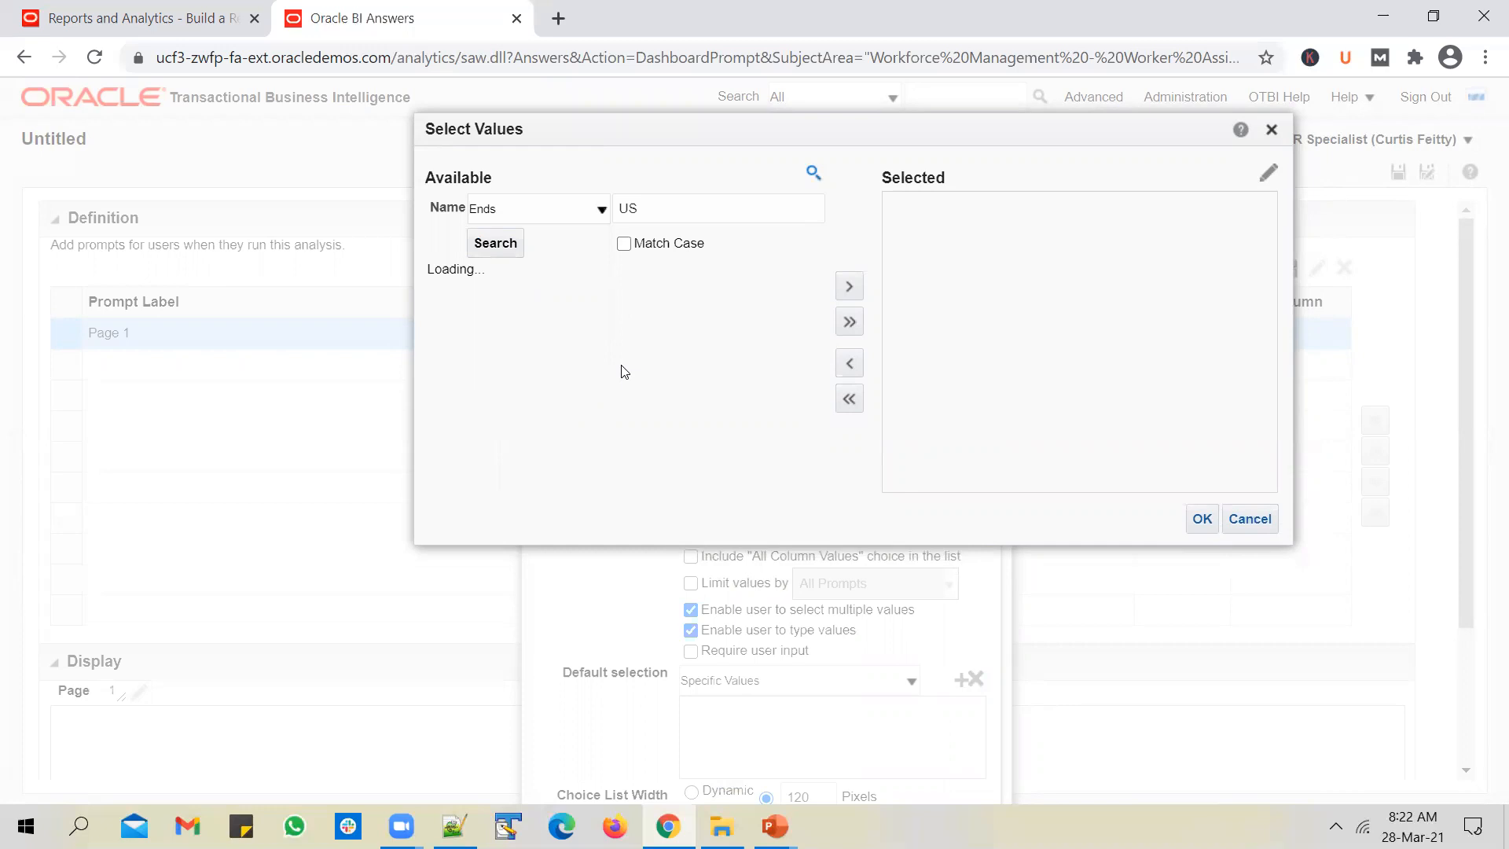
click(531, 330)
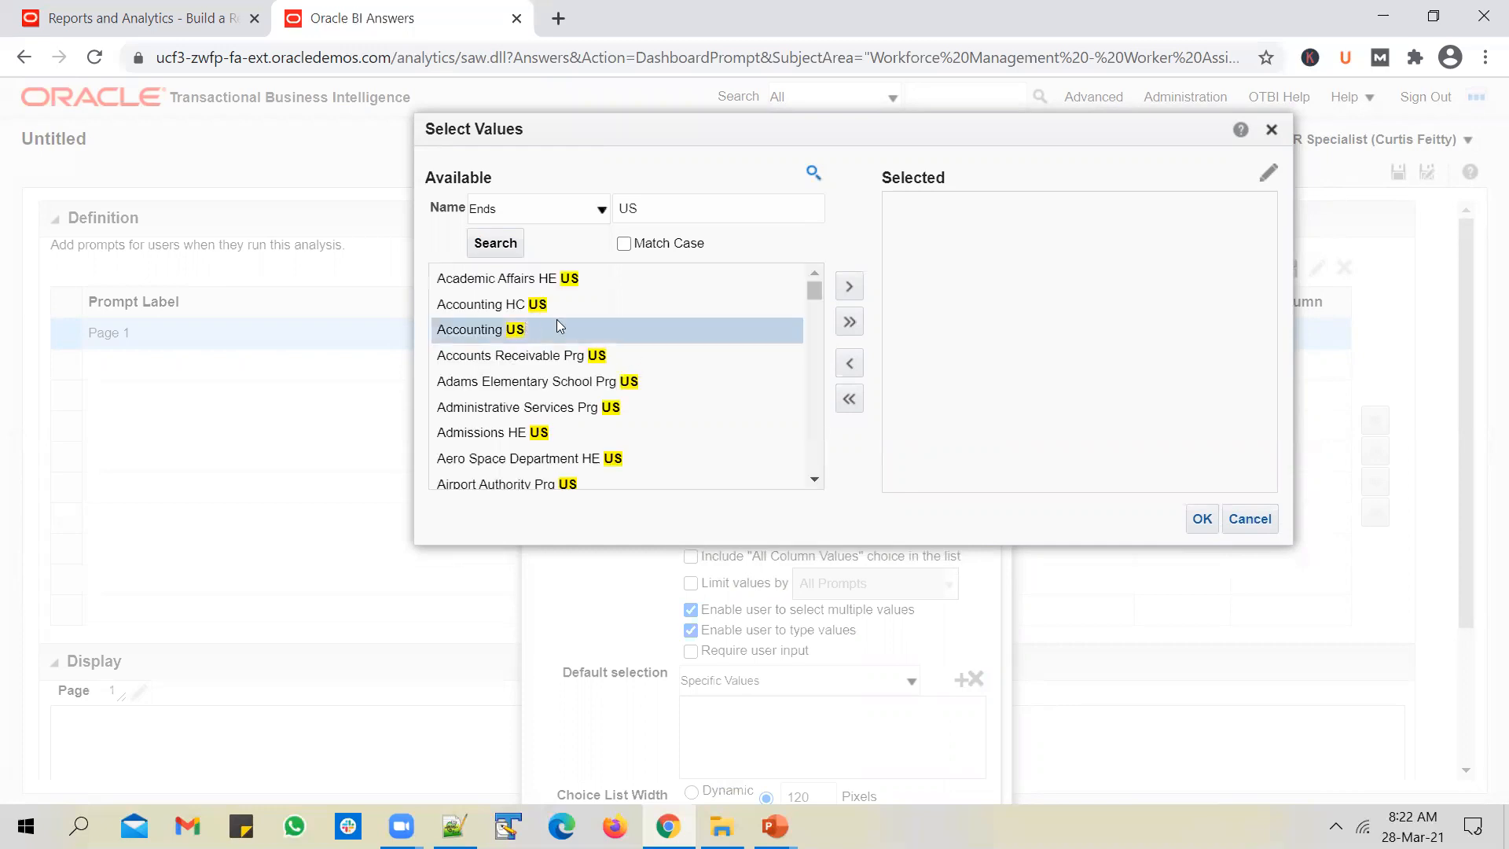
click(848, 288)
drag(819, 305, 821, 350)
click(926, 209)
click(860, 370)
- Choose Human Resources US and Finance US as the prompt's default department values
scroll(630, 445, down, 6)
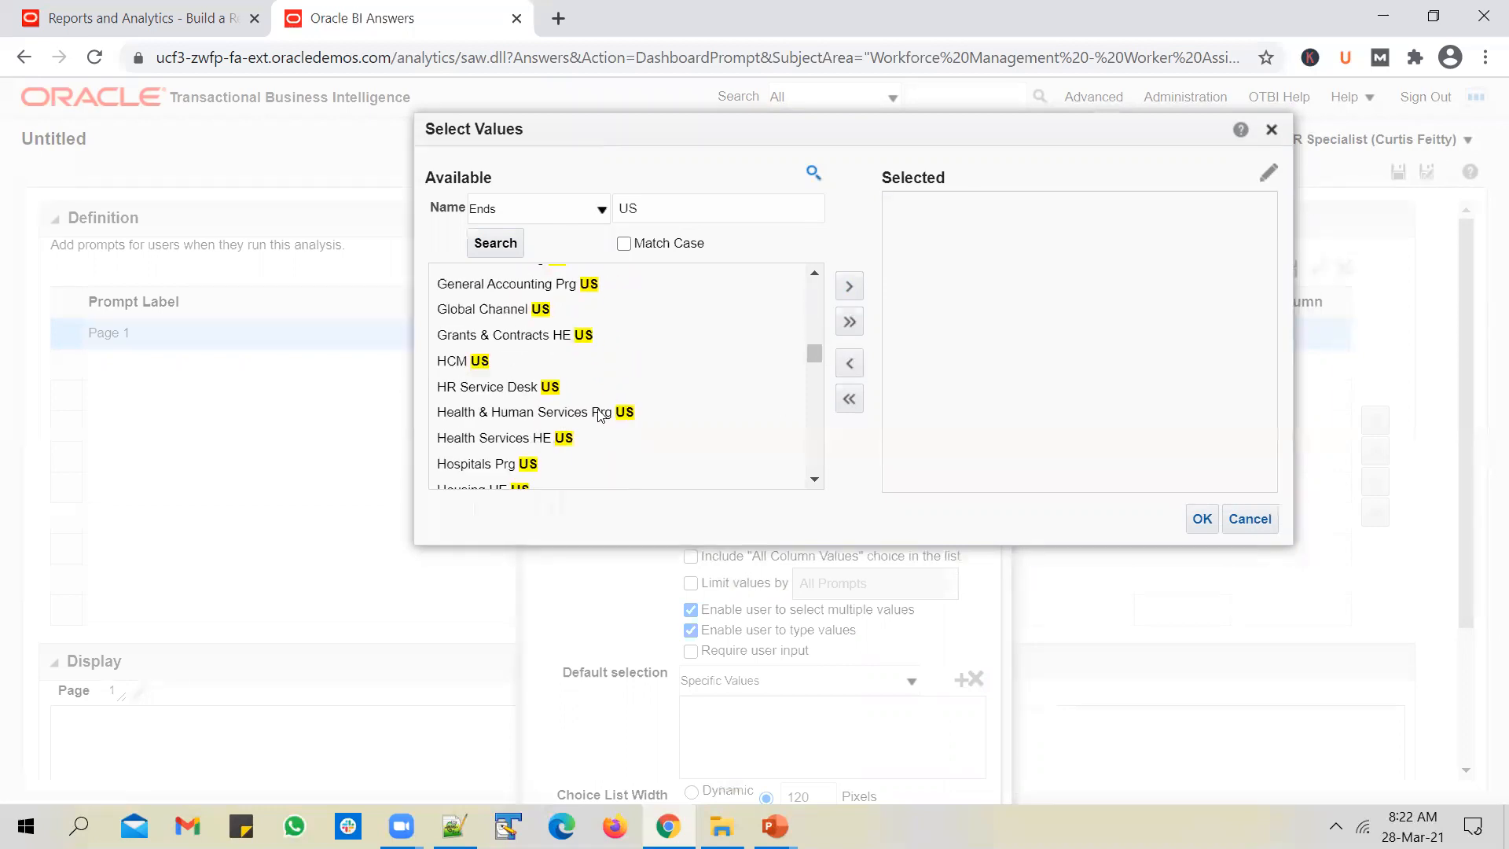
click(544, 310)
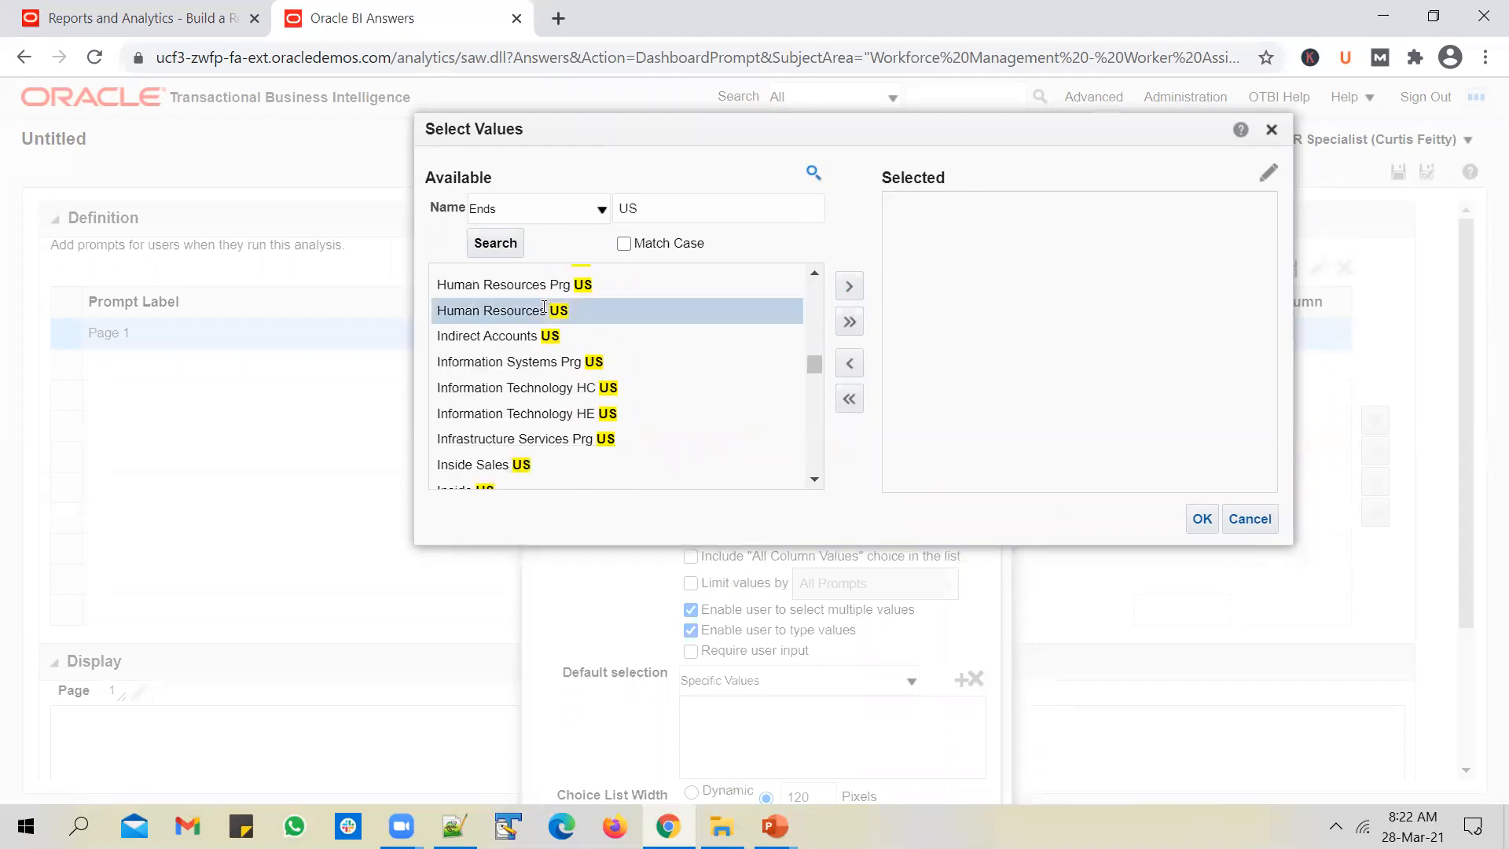
click(841, 286)
scroll(585, 397, up, 5)
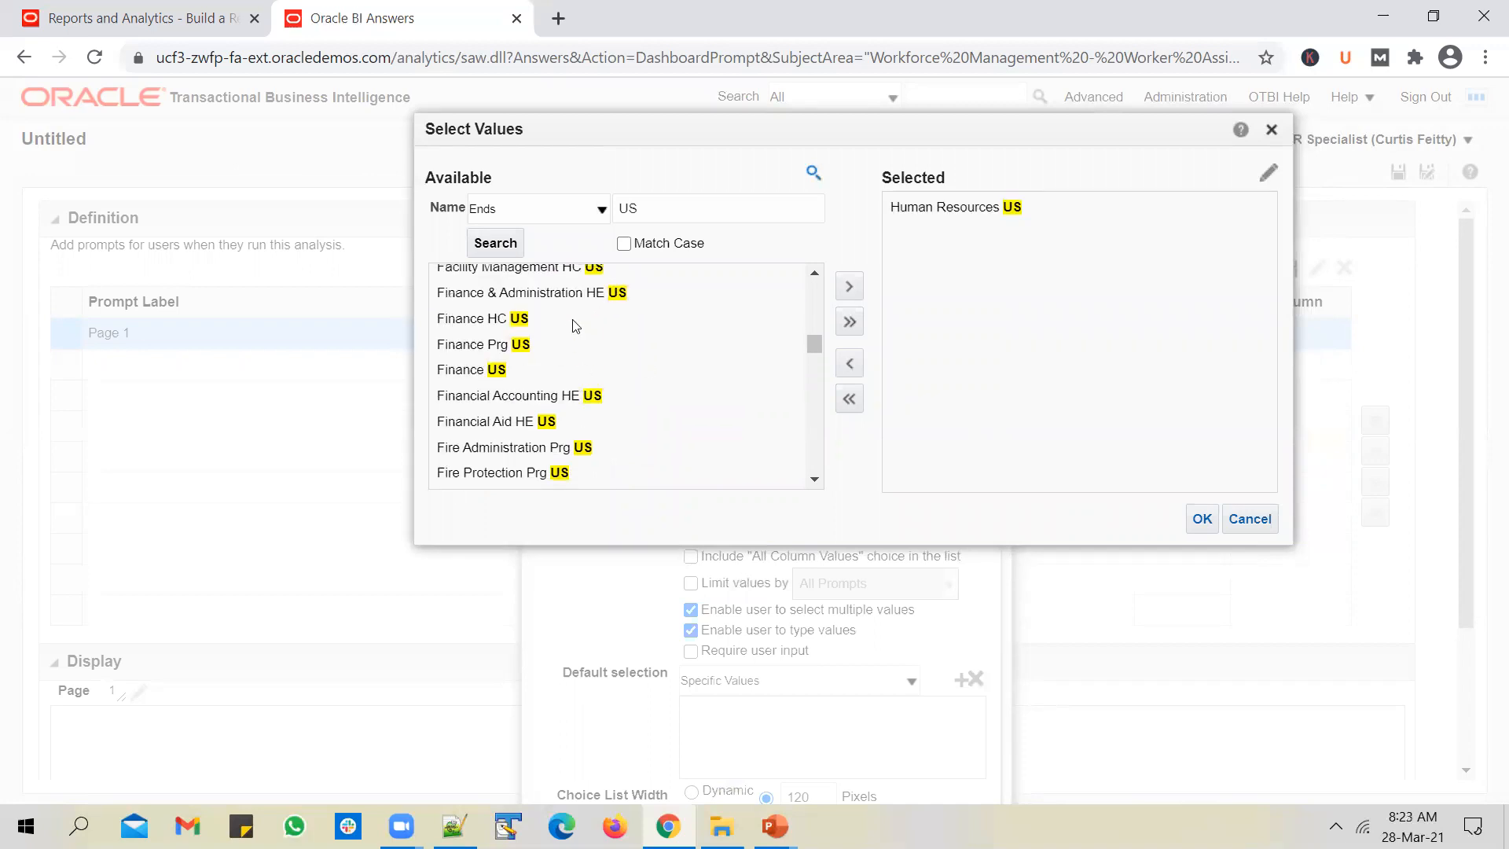
scroll(581, 377, up, 1)
scroll(581, 377, down, 1)
click(582, 374)
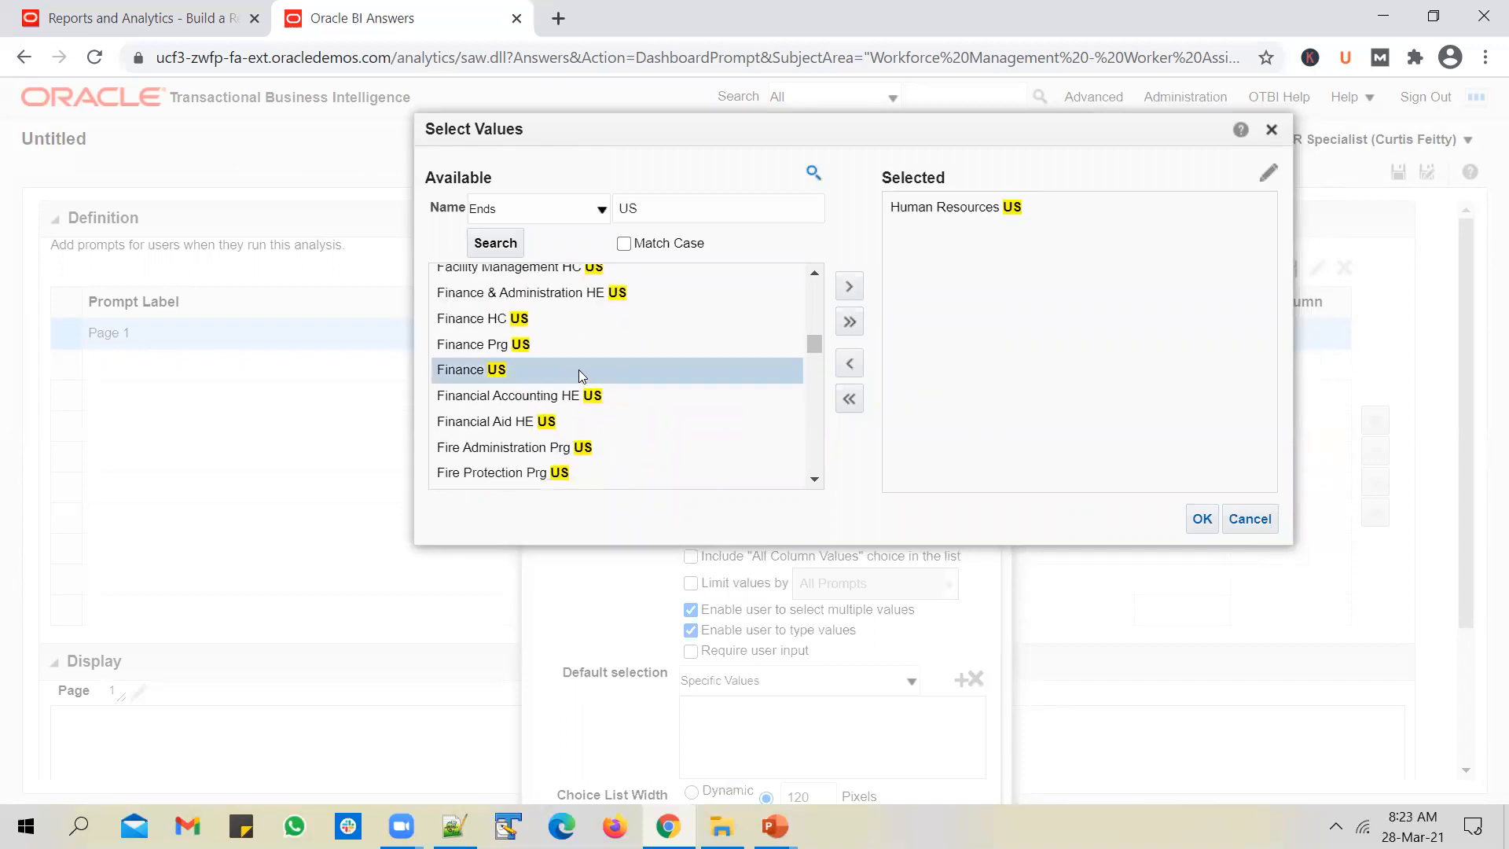
click(849, 286)
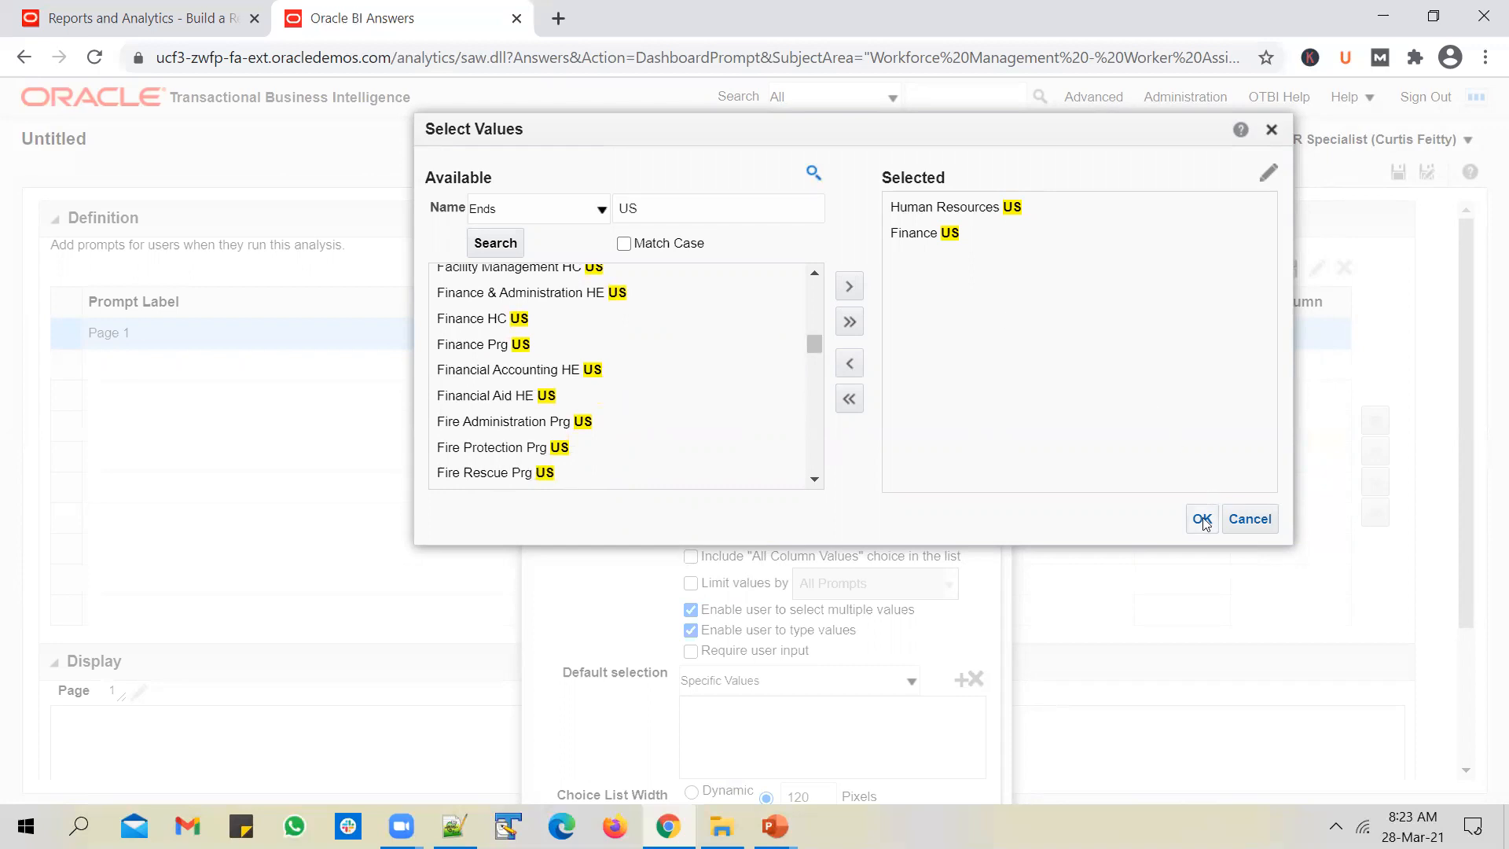
click(1202, 517)
- Confirm the new prompt and save it as UnogeeksDashboardPrompt in /Shared Folders/Custom/Unogeeks/OTBI
drag(859, 224, 769, 56)
click(852, 764)
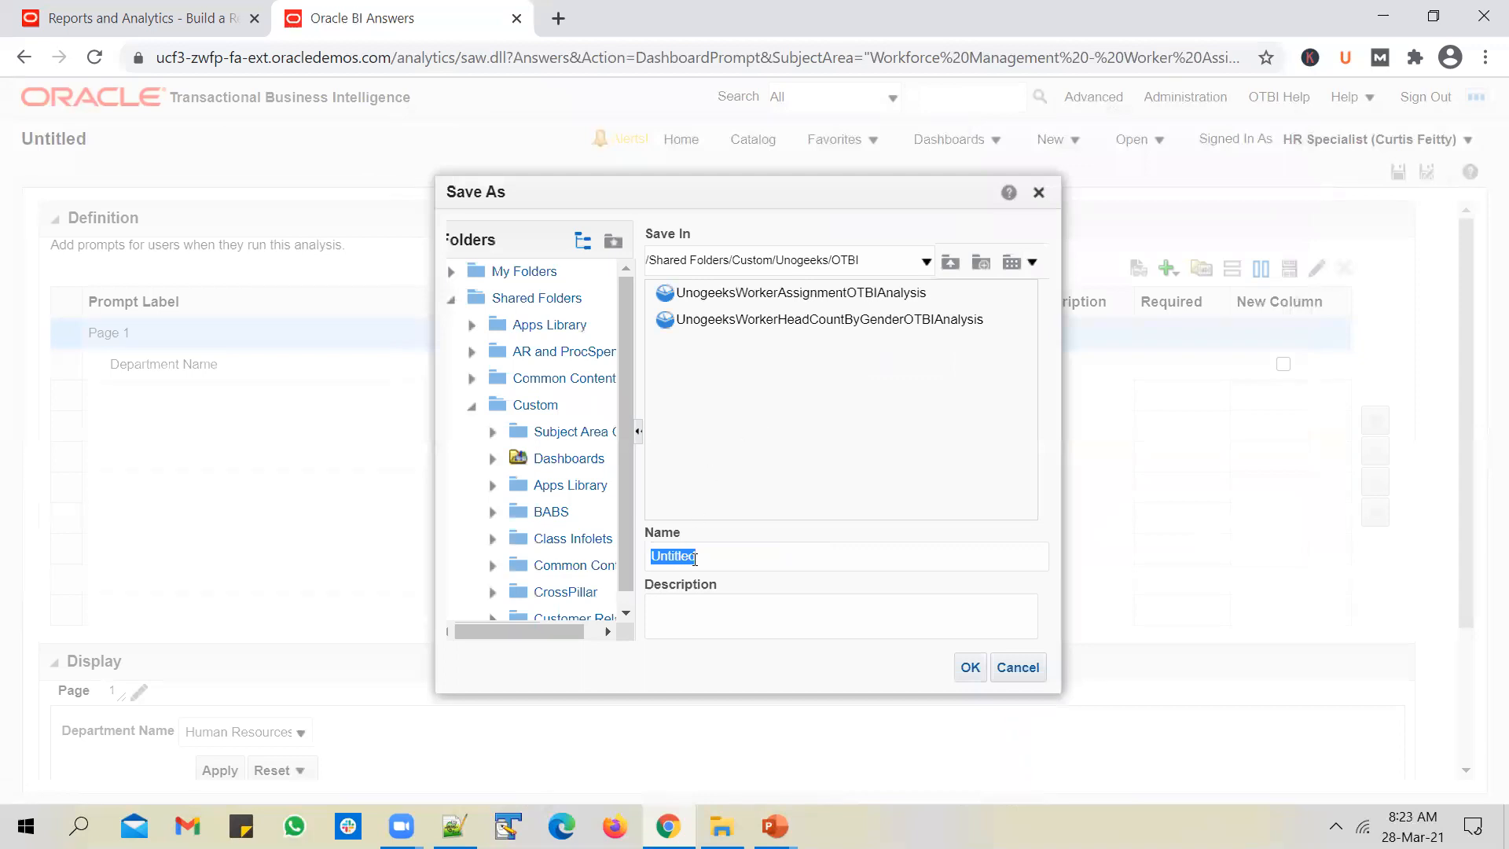
text(Unog)
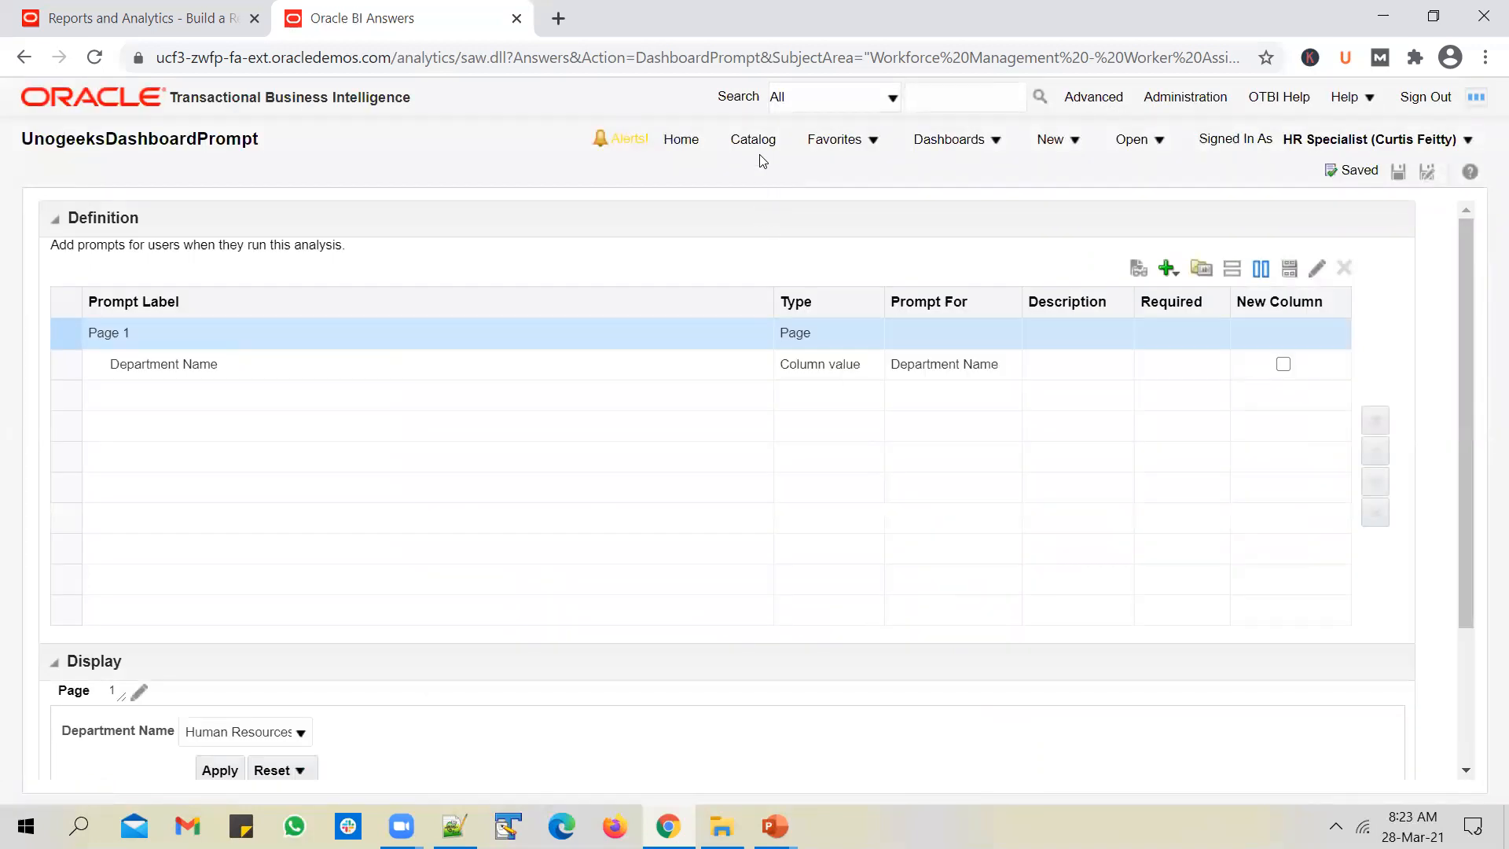
- Start a new dashboard from the catalog and name it Unogeeks HCM Dashboard
click(737, 143)
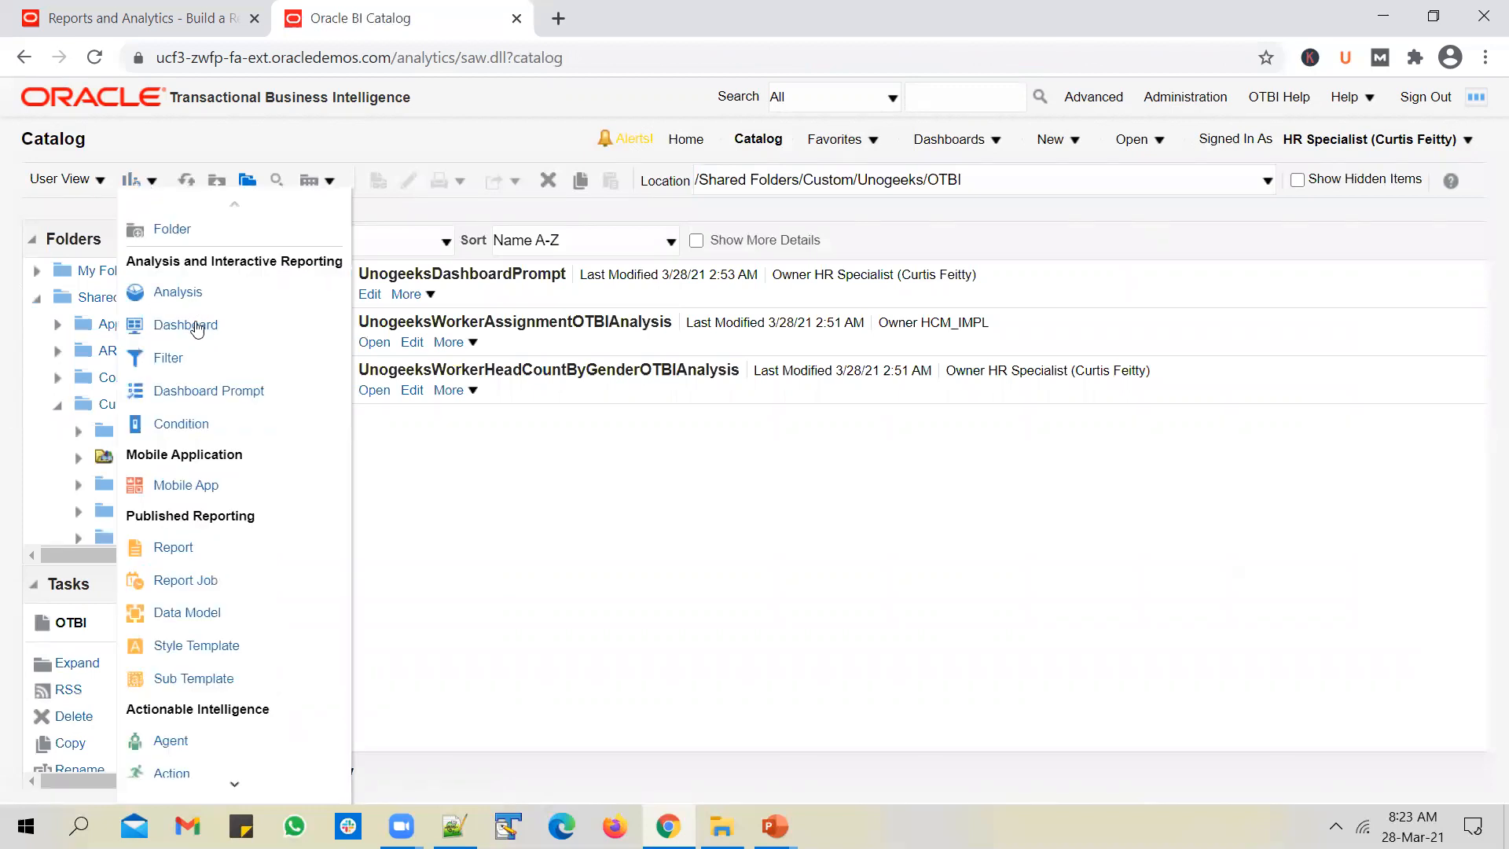
click(197, 327)
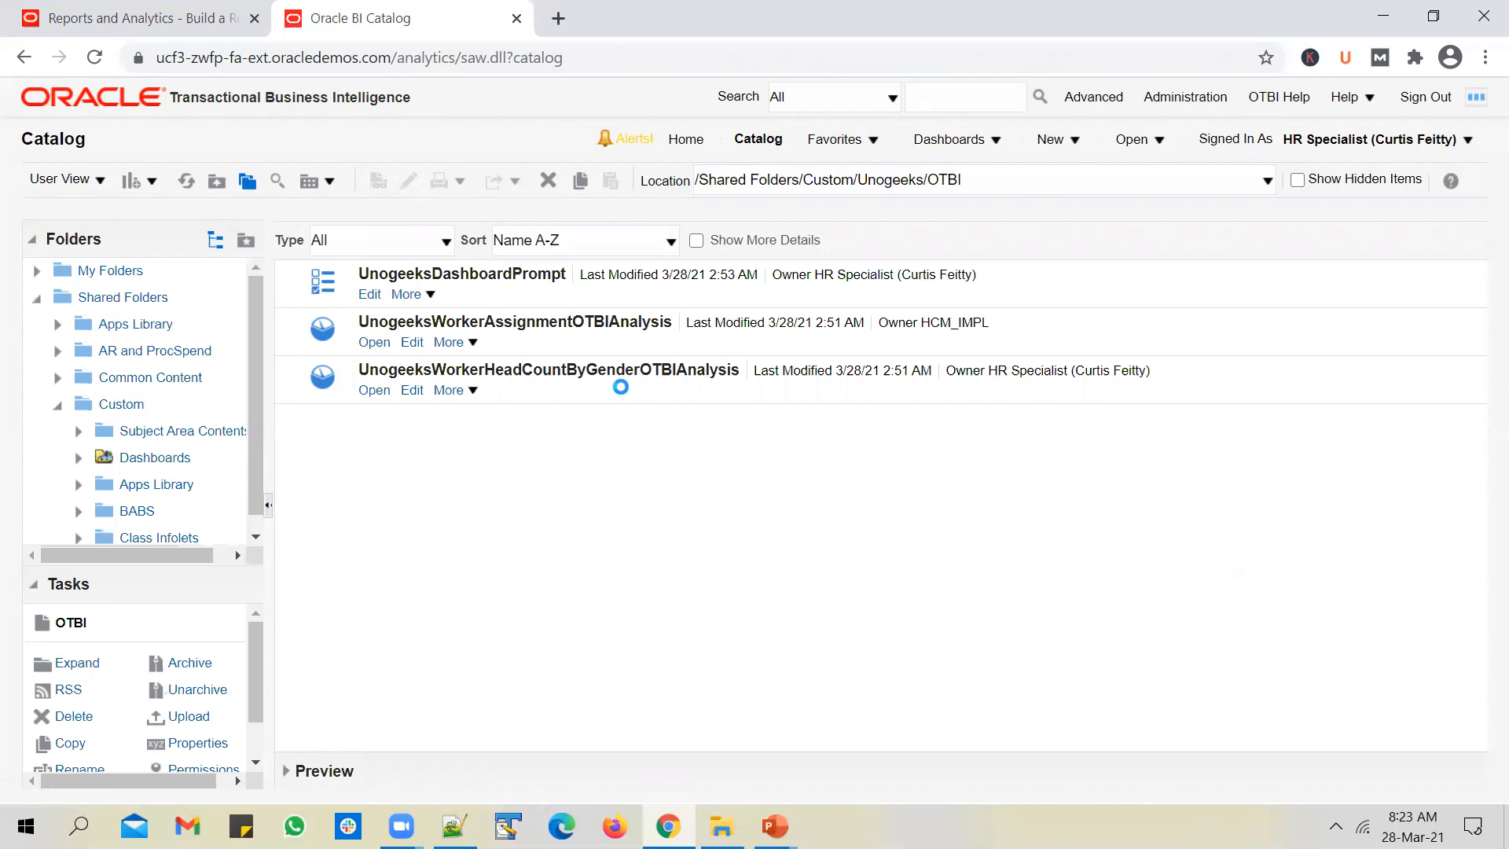
text(UnogeeksHCMDashb)
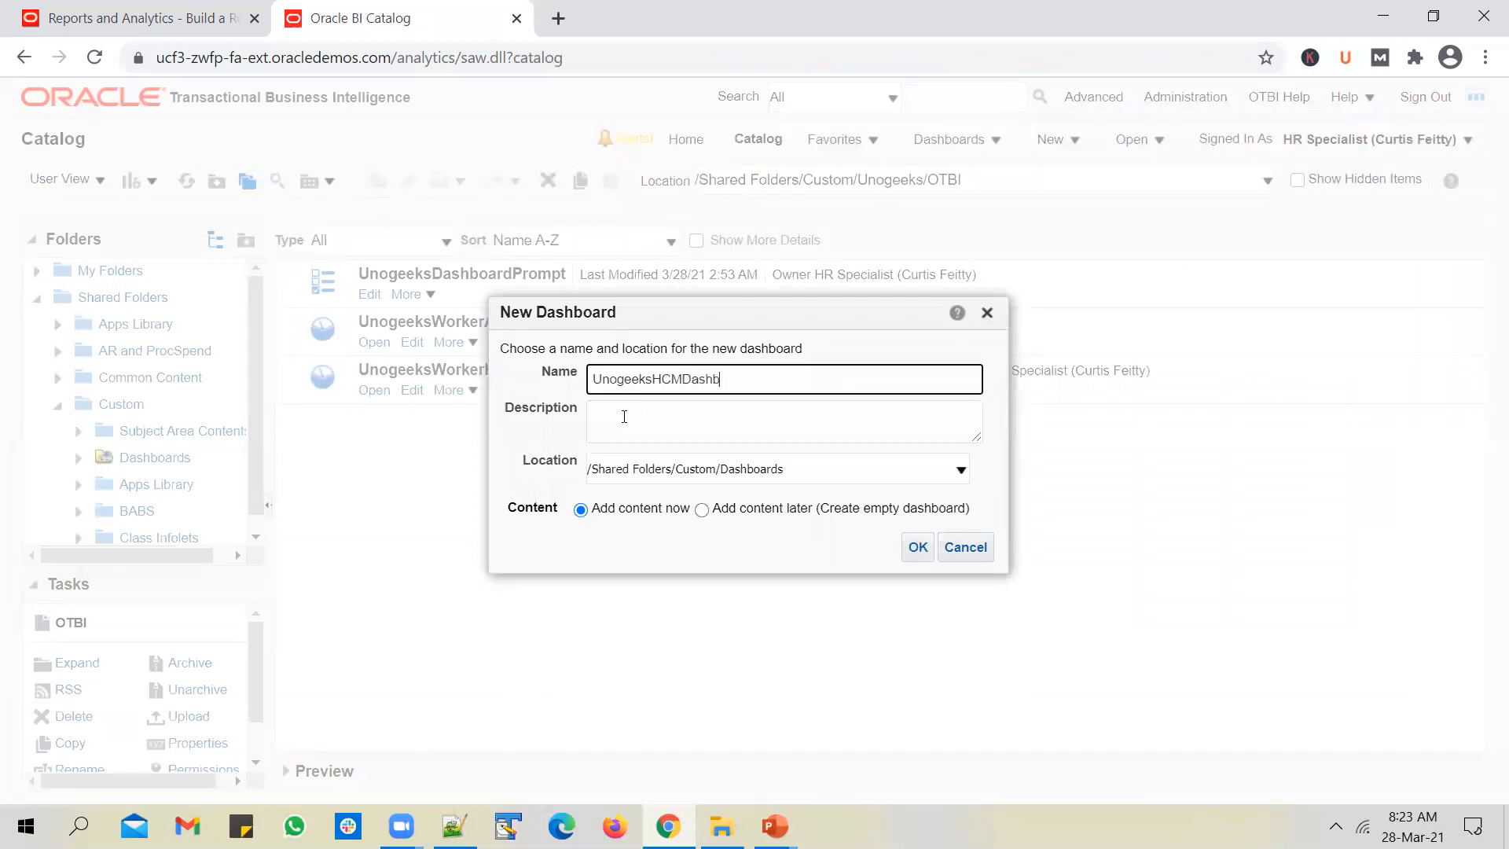
key(Left)
key(Left)
click(700, 431)
- Set the dashboard location to /Shared Folders/Custom/Unogeeks/OTBI and create it with content added now
click(877, 477)
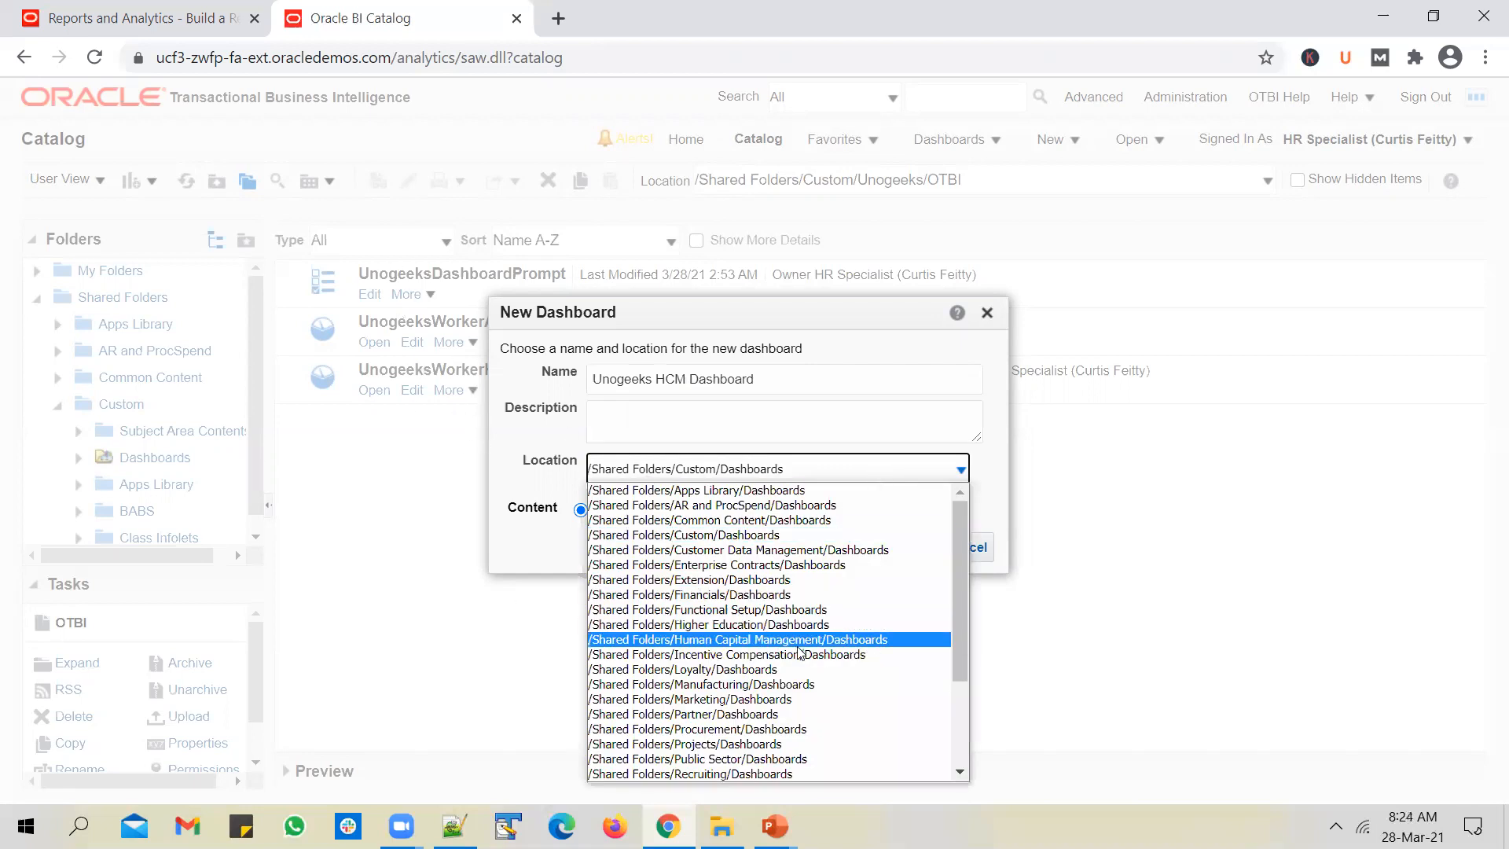
scroll(798, 684, down, 3)
click(746, 776)
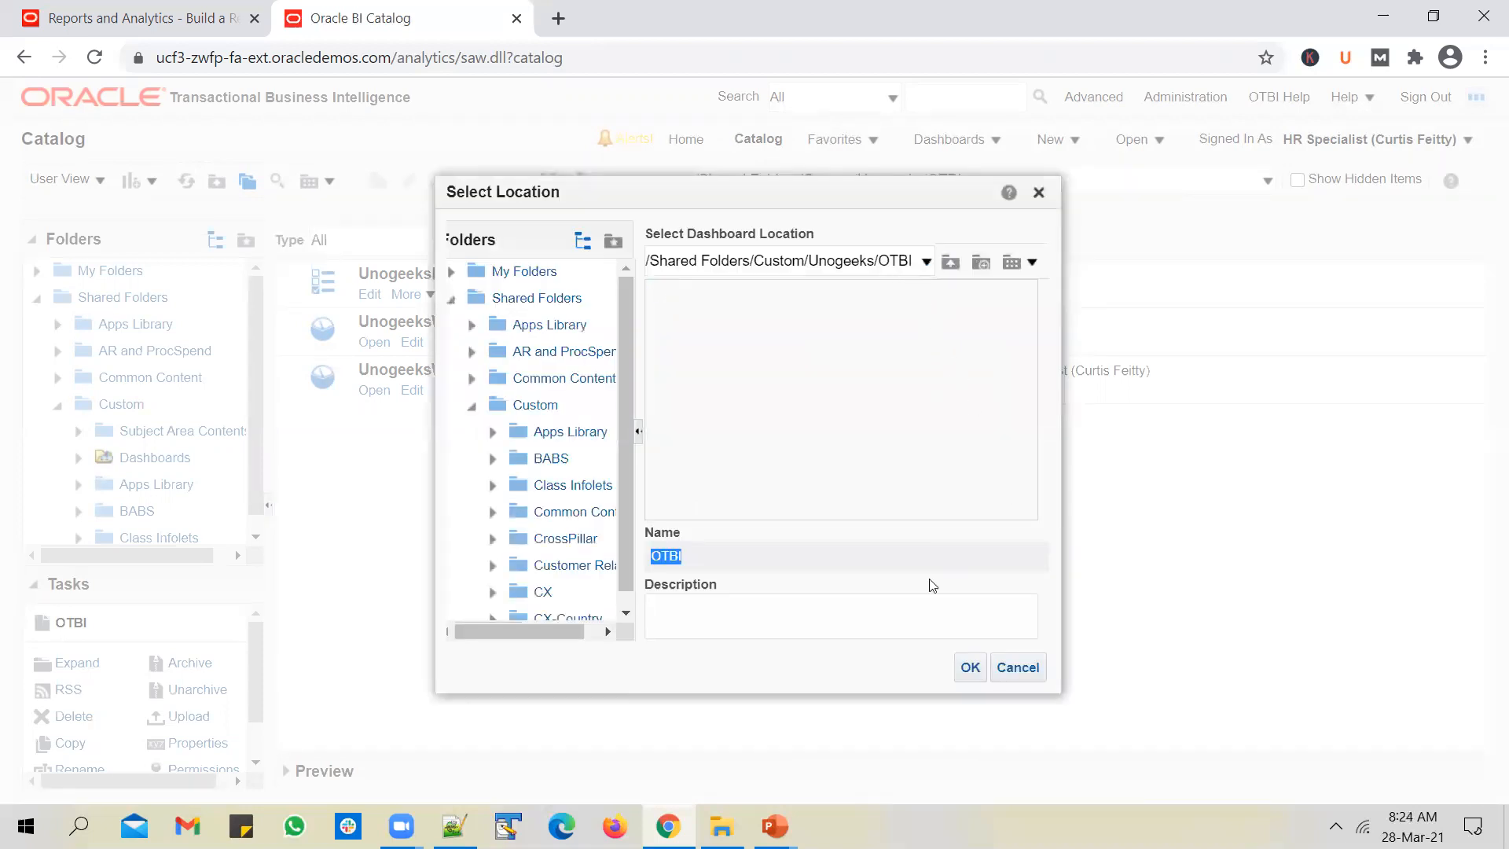
click(969, 669)
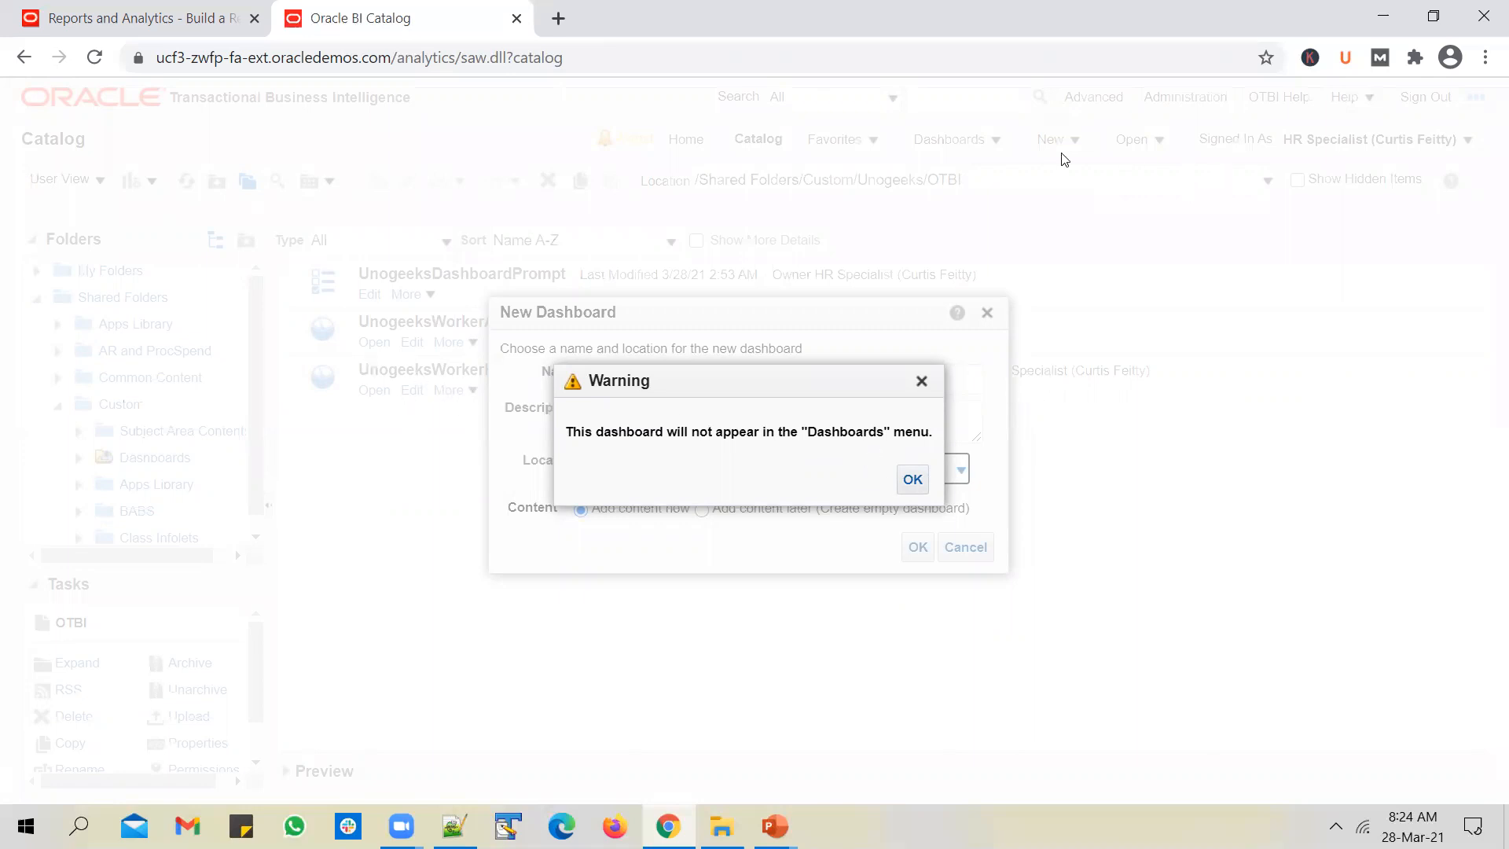
click(913, 479)
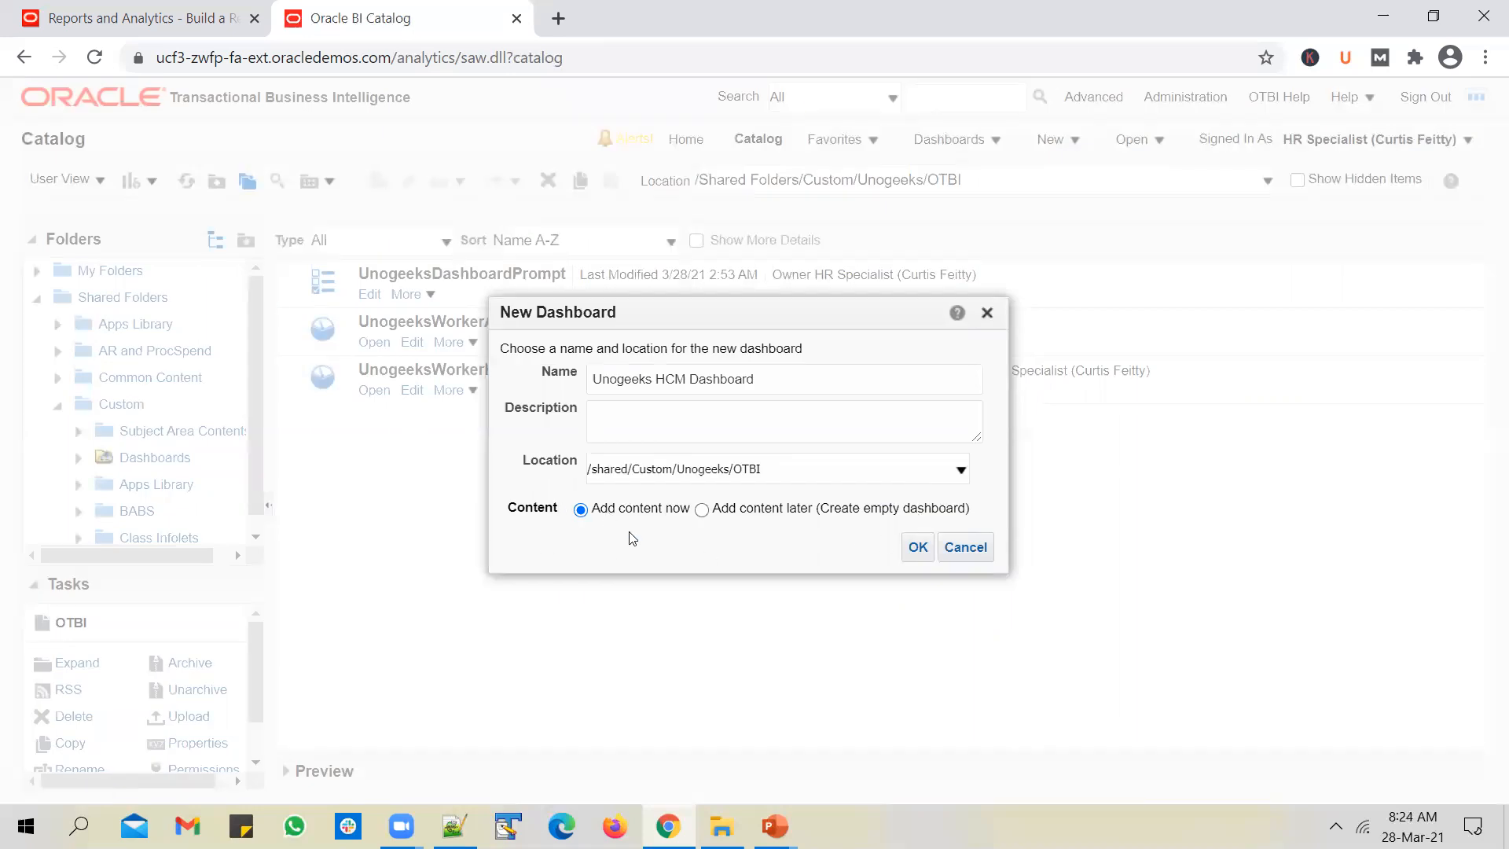
click(918, 550)
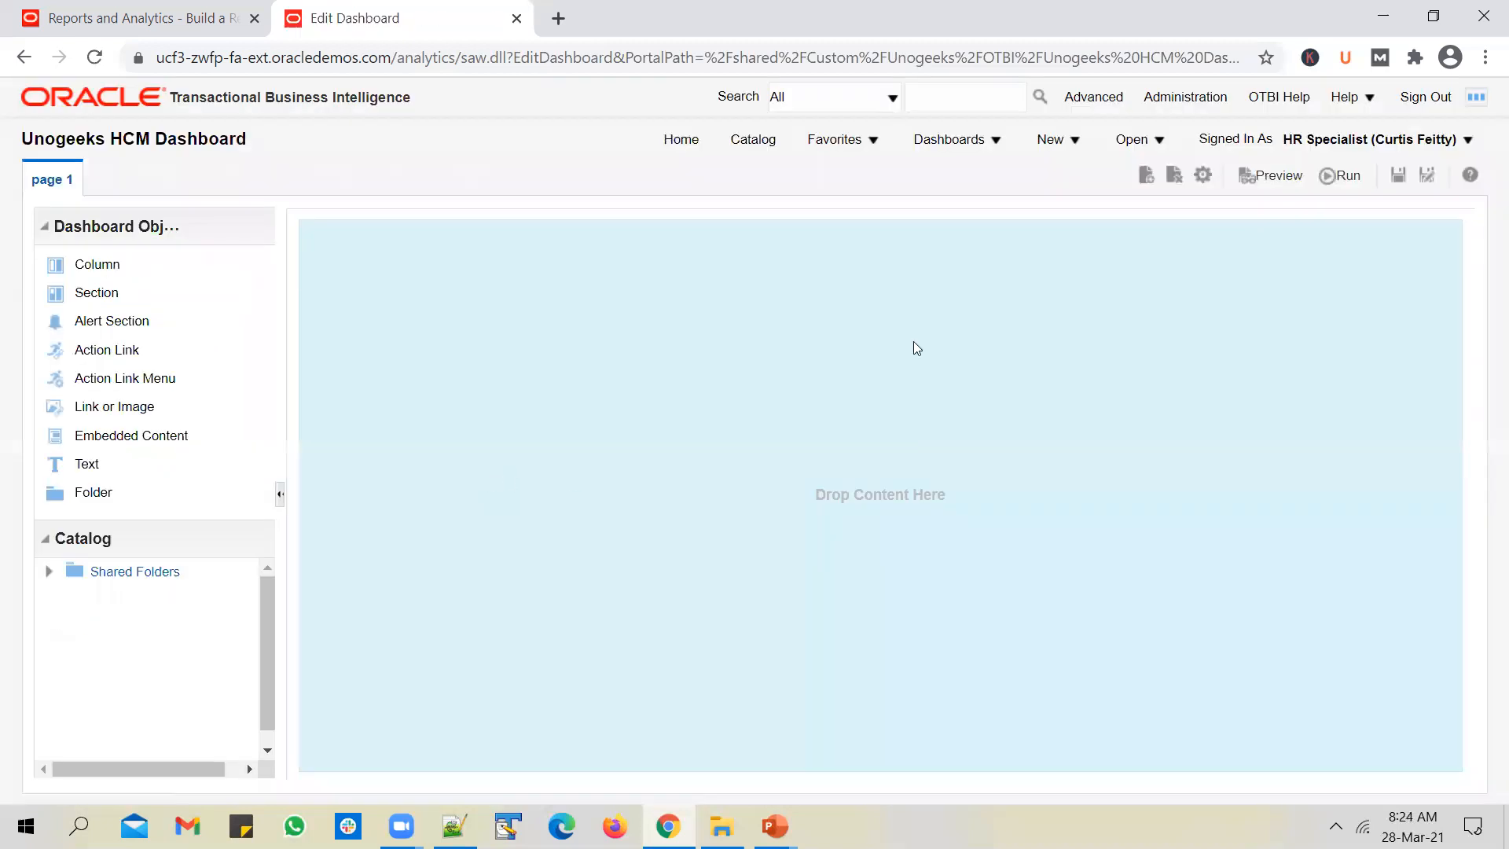
- Add two columns side by side to page 1 of the Unogeeks HCM Dashboard
click(1486, 56)
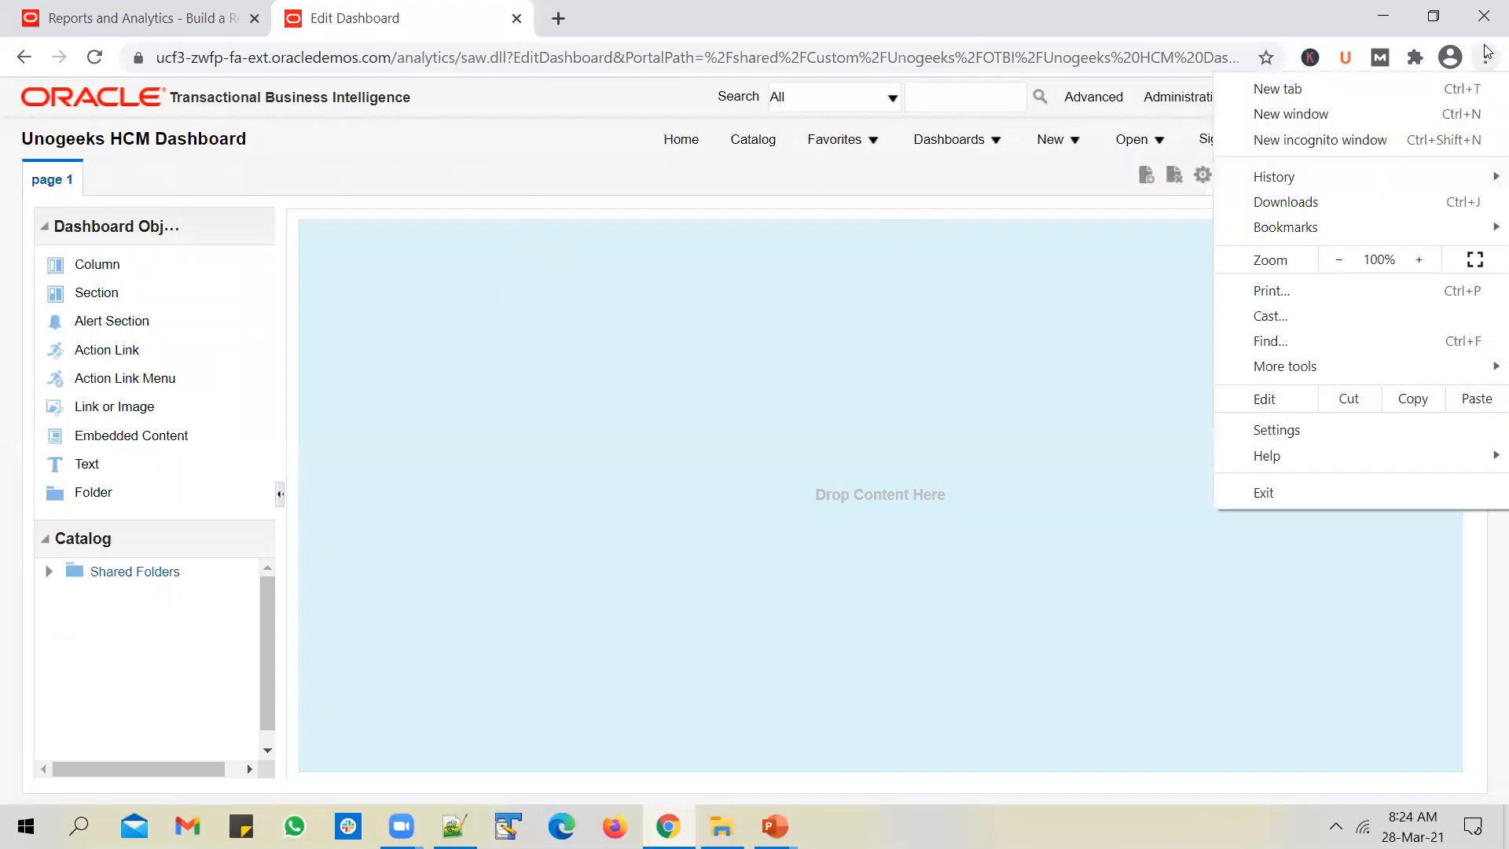
click(1346, 266)
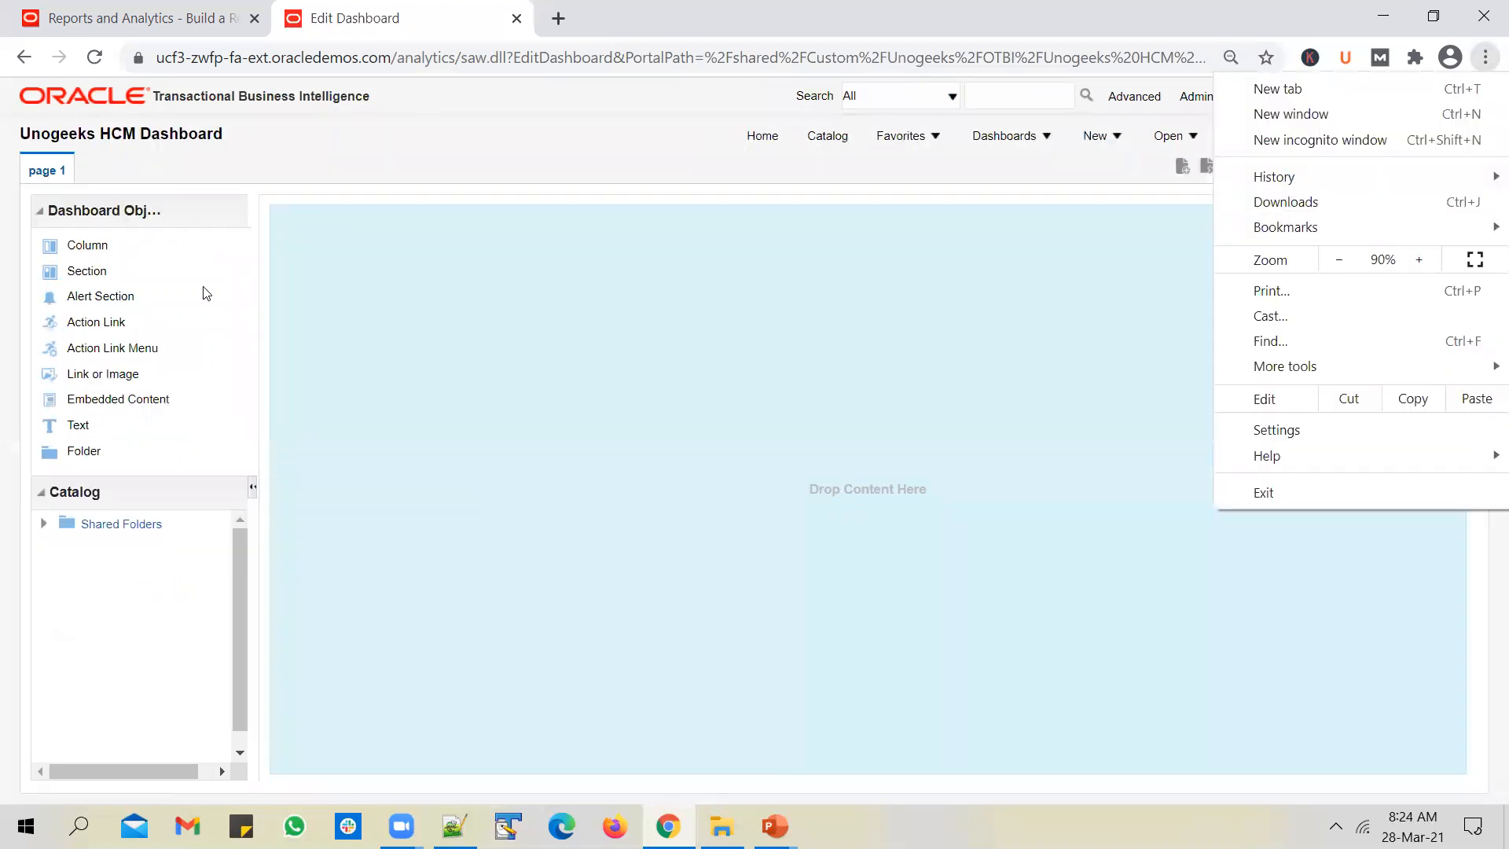
click(108, 198)
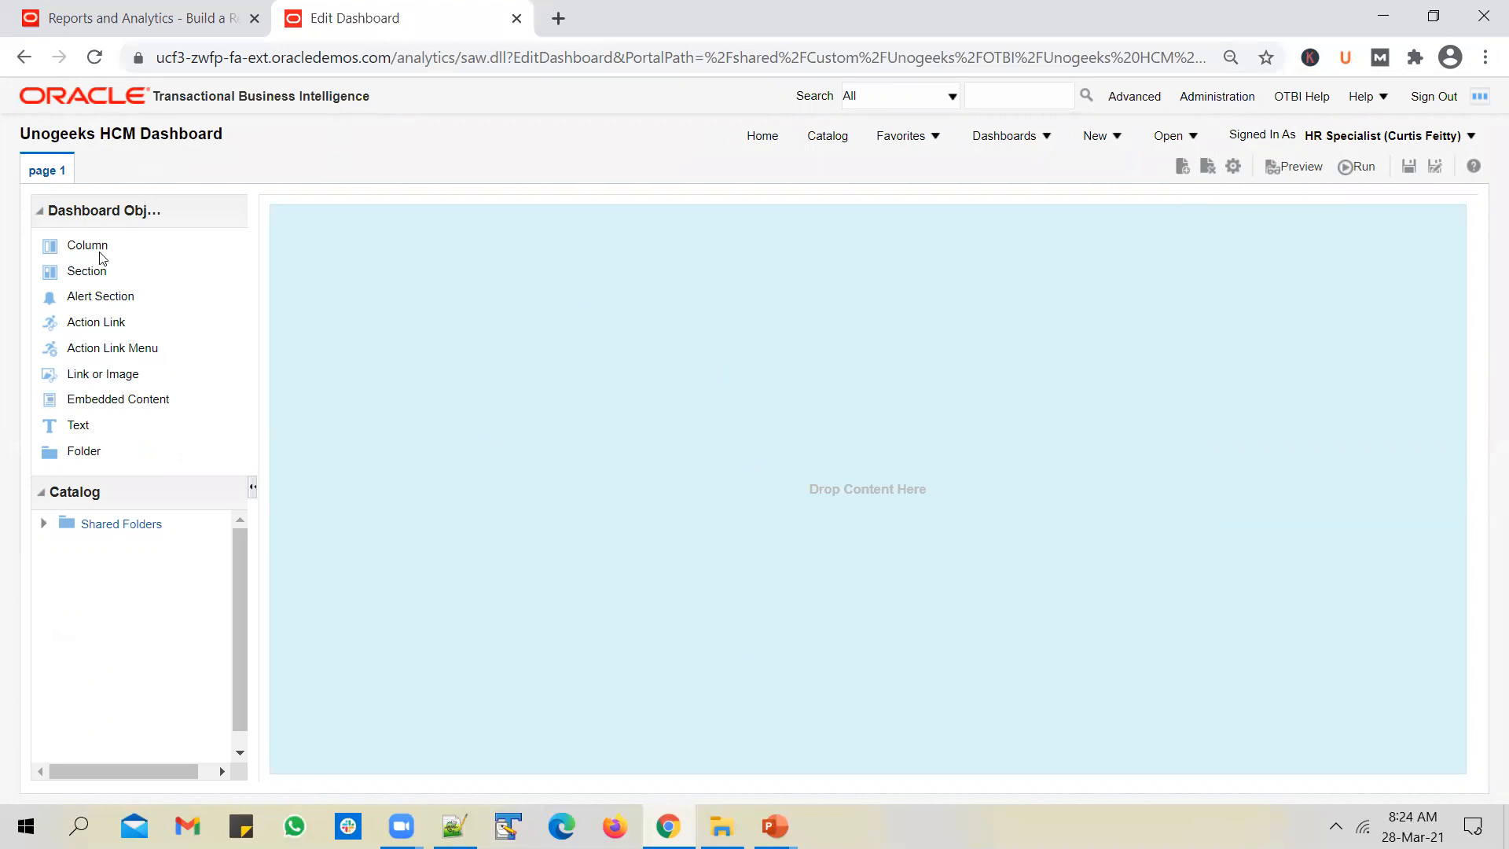
drag(100, 252, 271, 279)
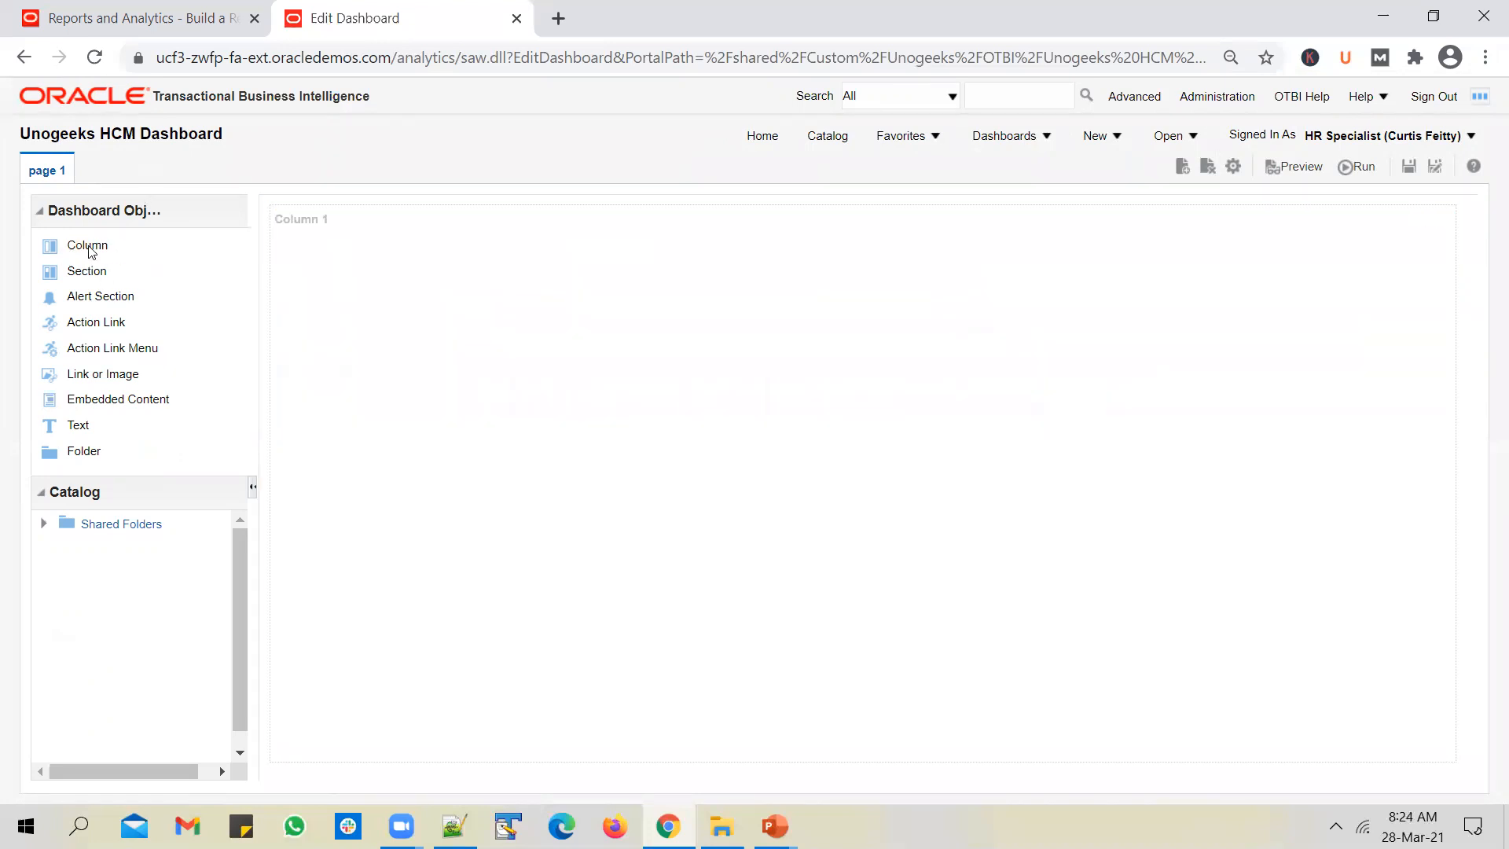
drag(93, 248, 1452, 452)
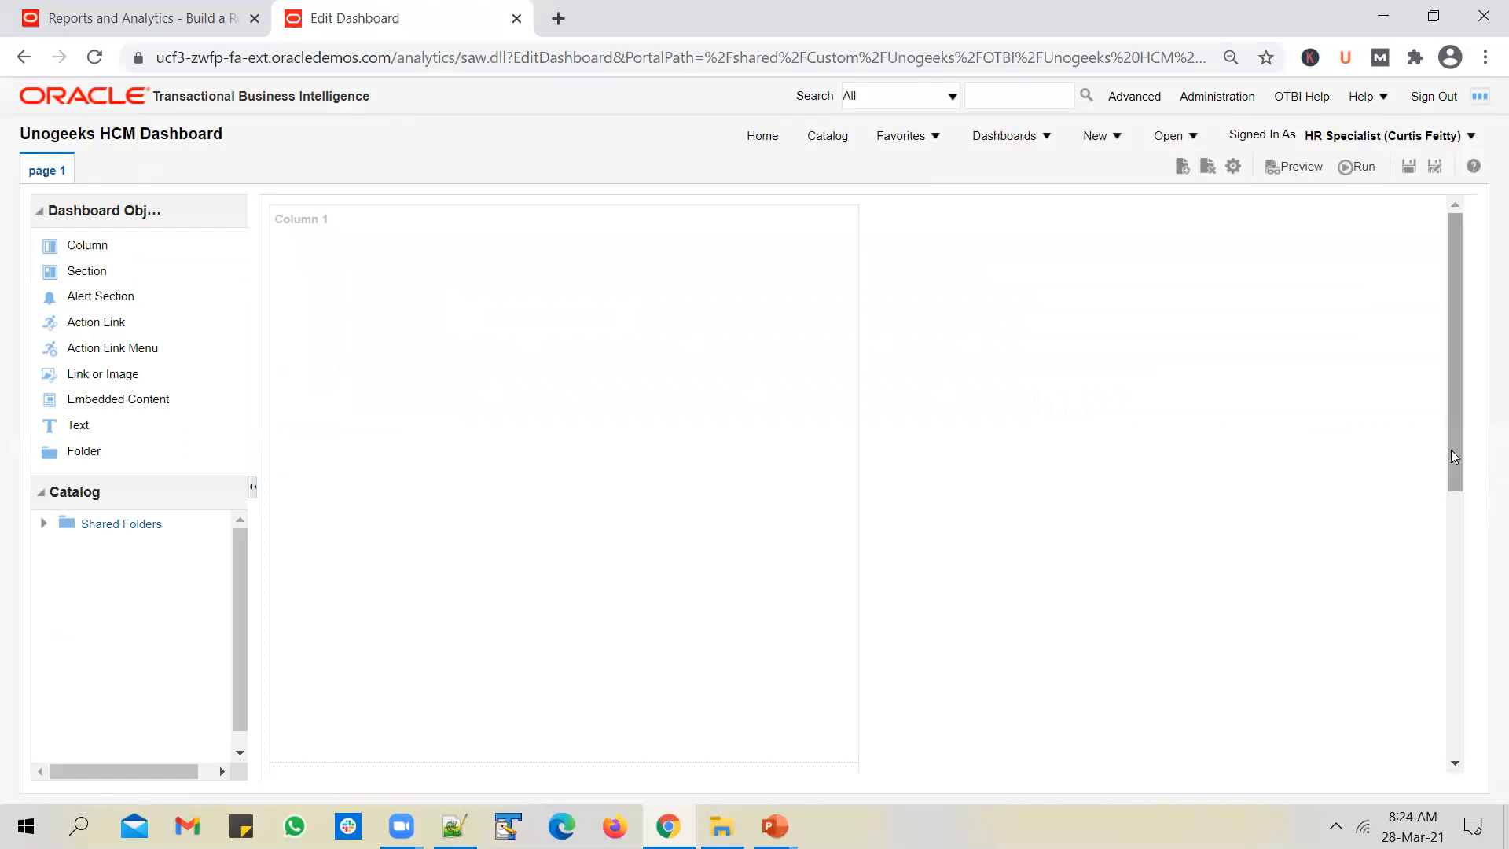
click(1486, 57)
click(1340, 259)
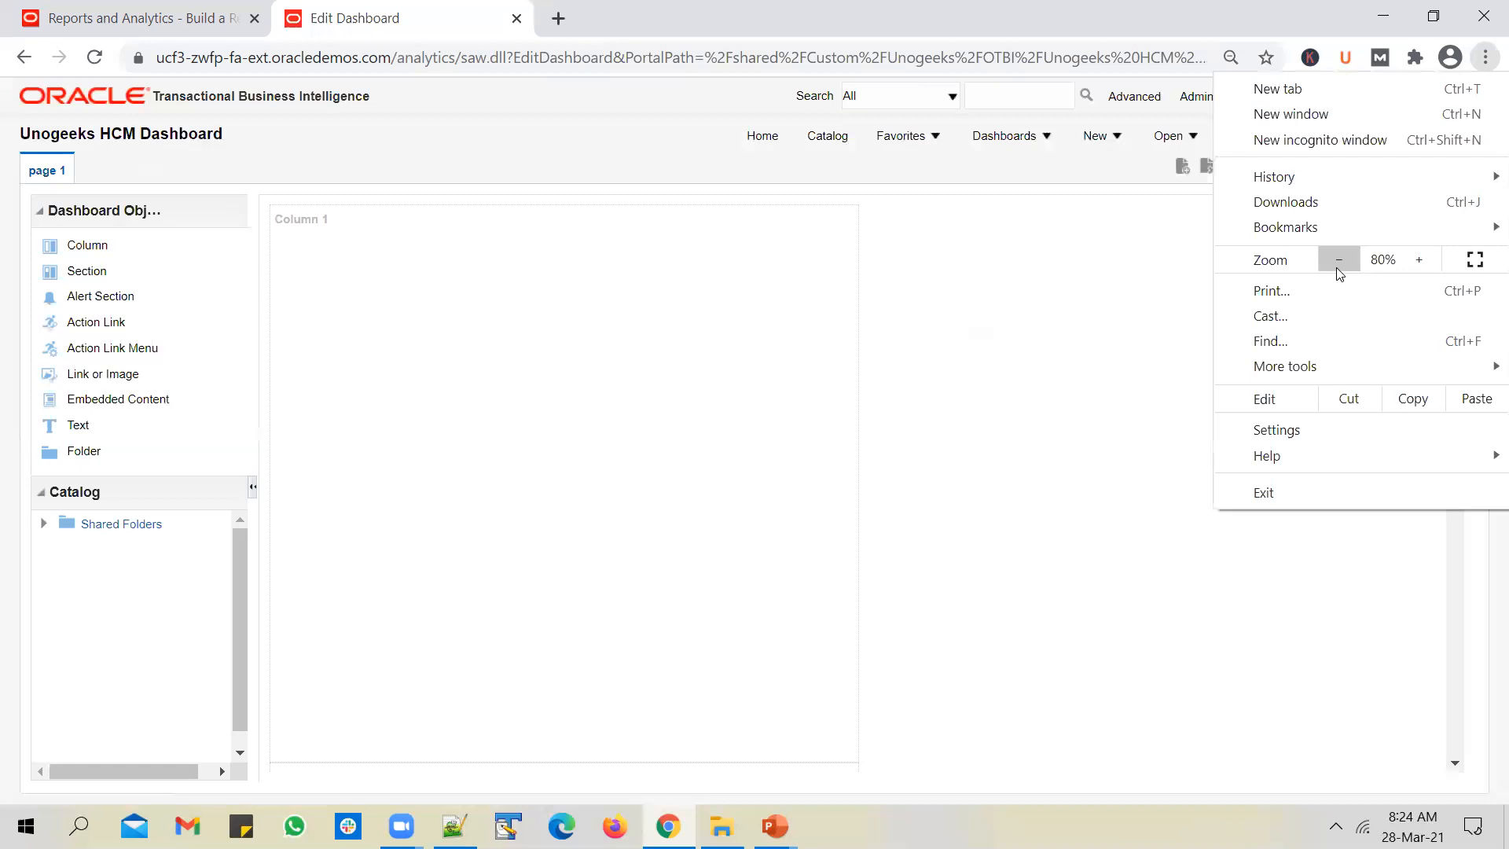
click(1340, 260)
click(512, 478)
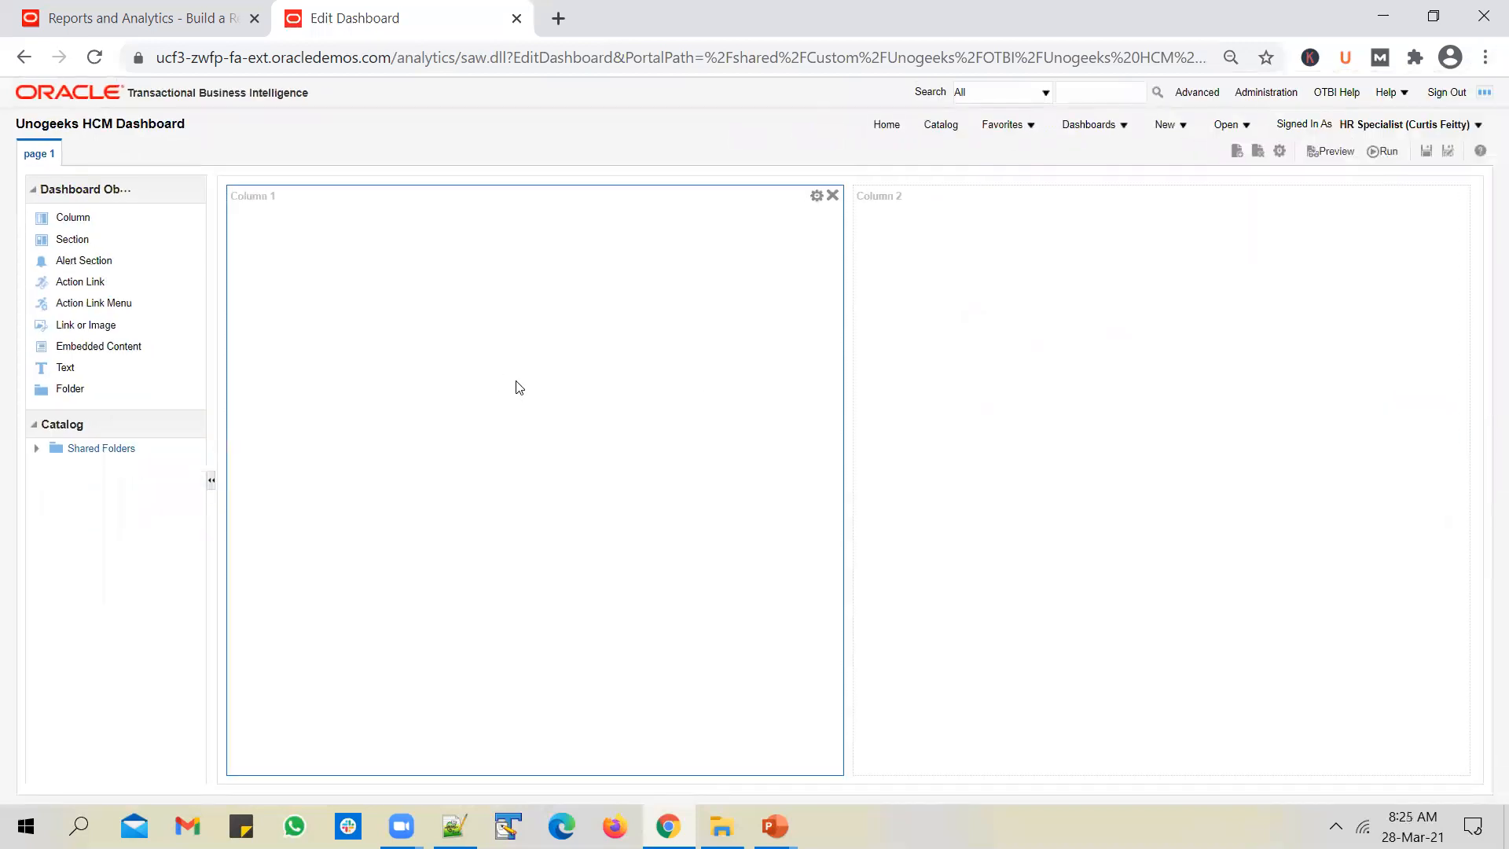
- Expand Shared Folders/Custom/Unogeeks/OTBI in the catalog and place UnogeeksDashboardPrompt in Column 1
click(37, 448)
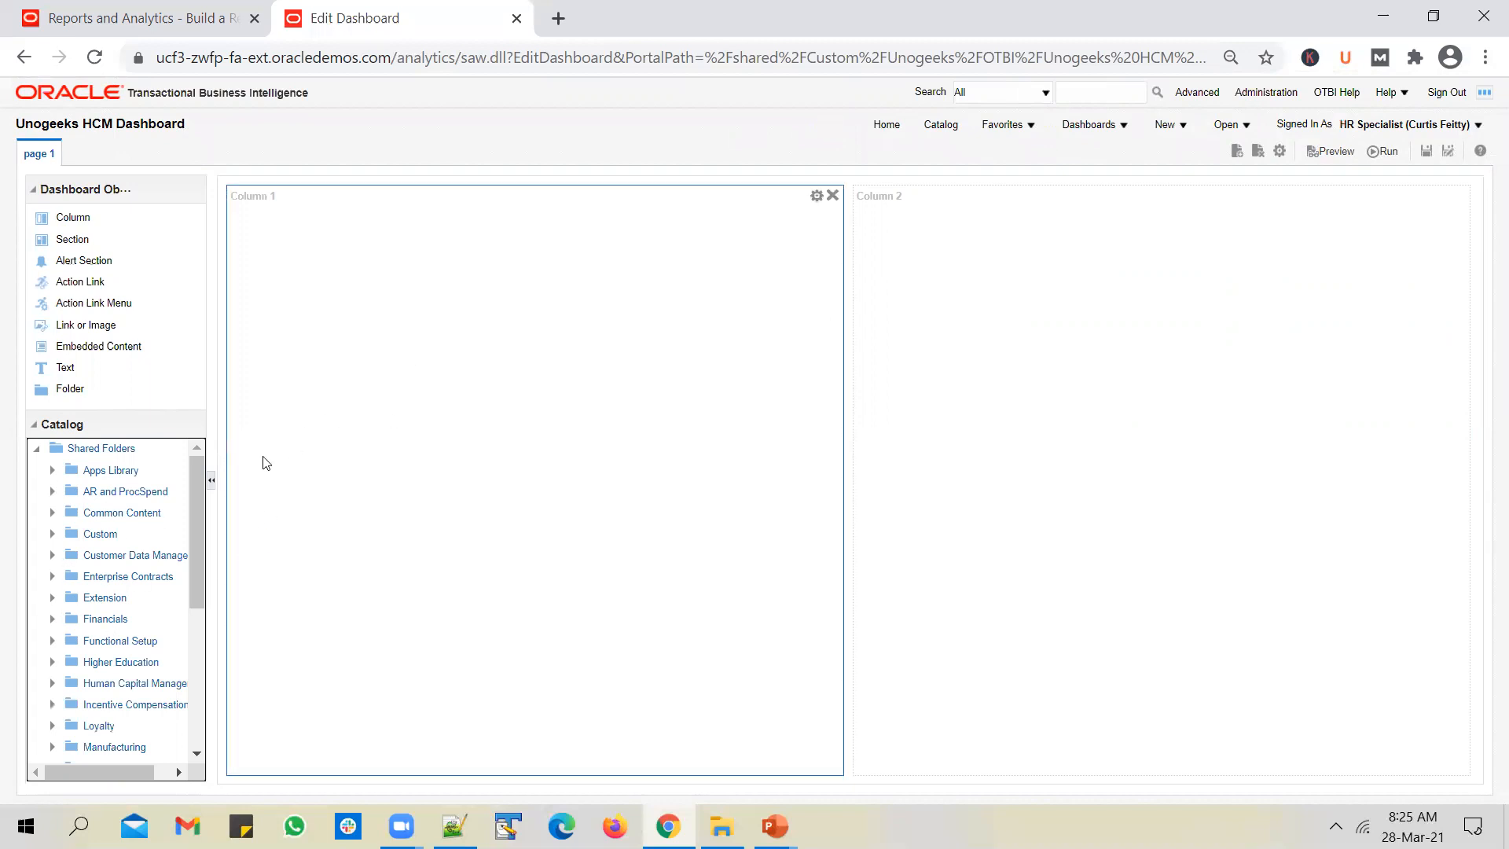
click(54, 535)
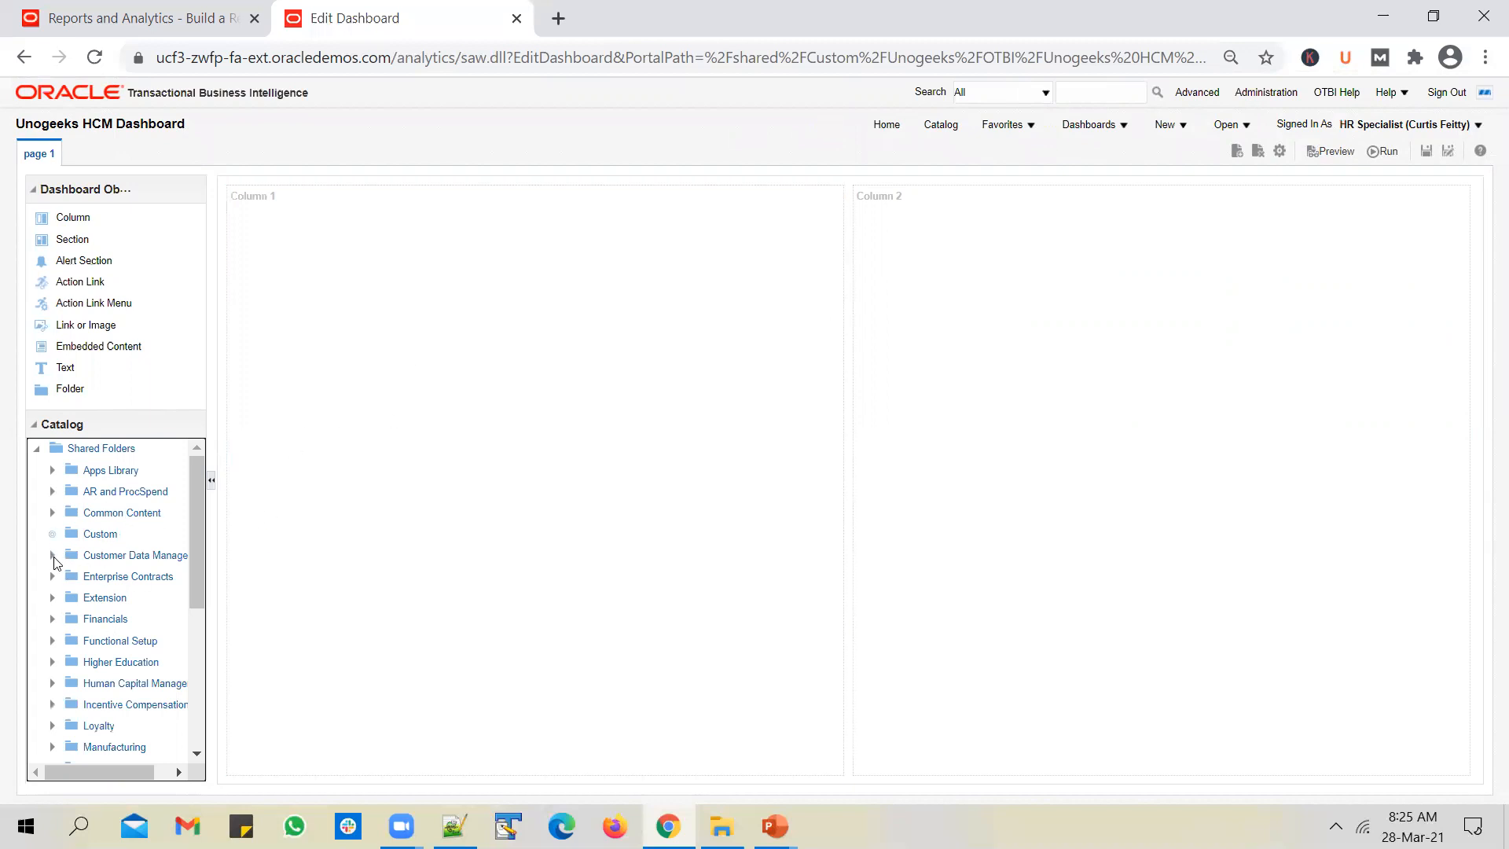
scroll(73, 633, down, 10)
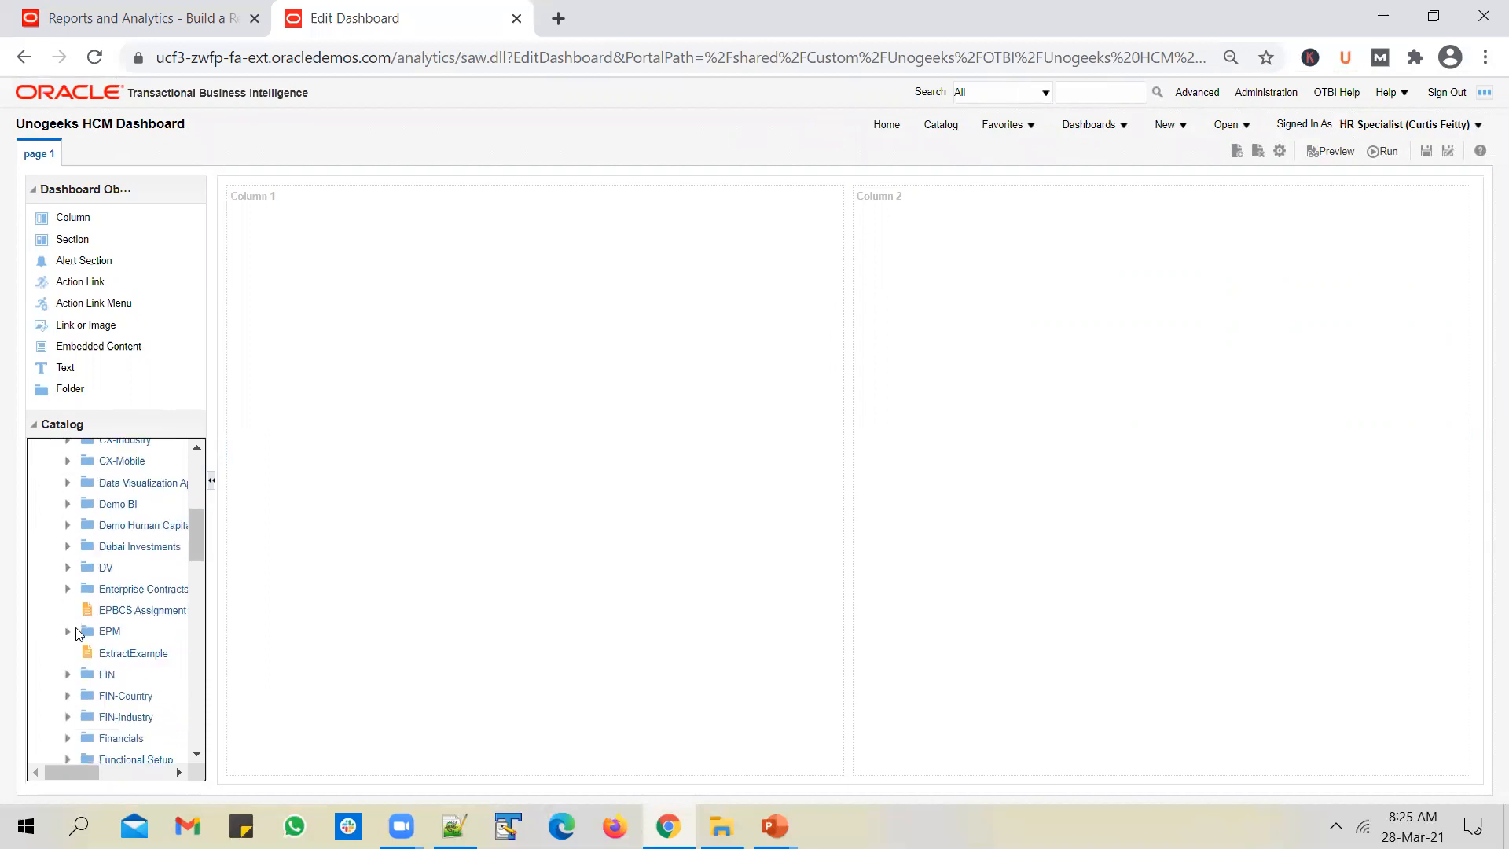
scroll(80, 633, down, 6)
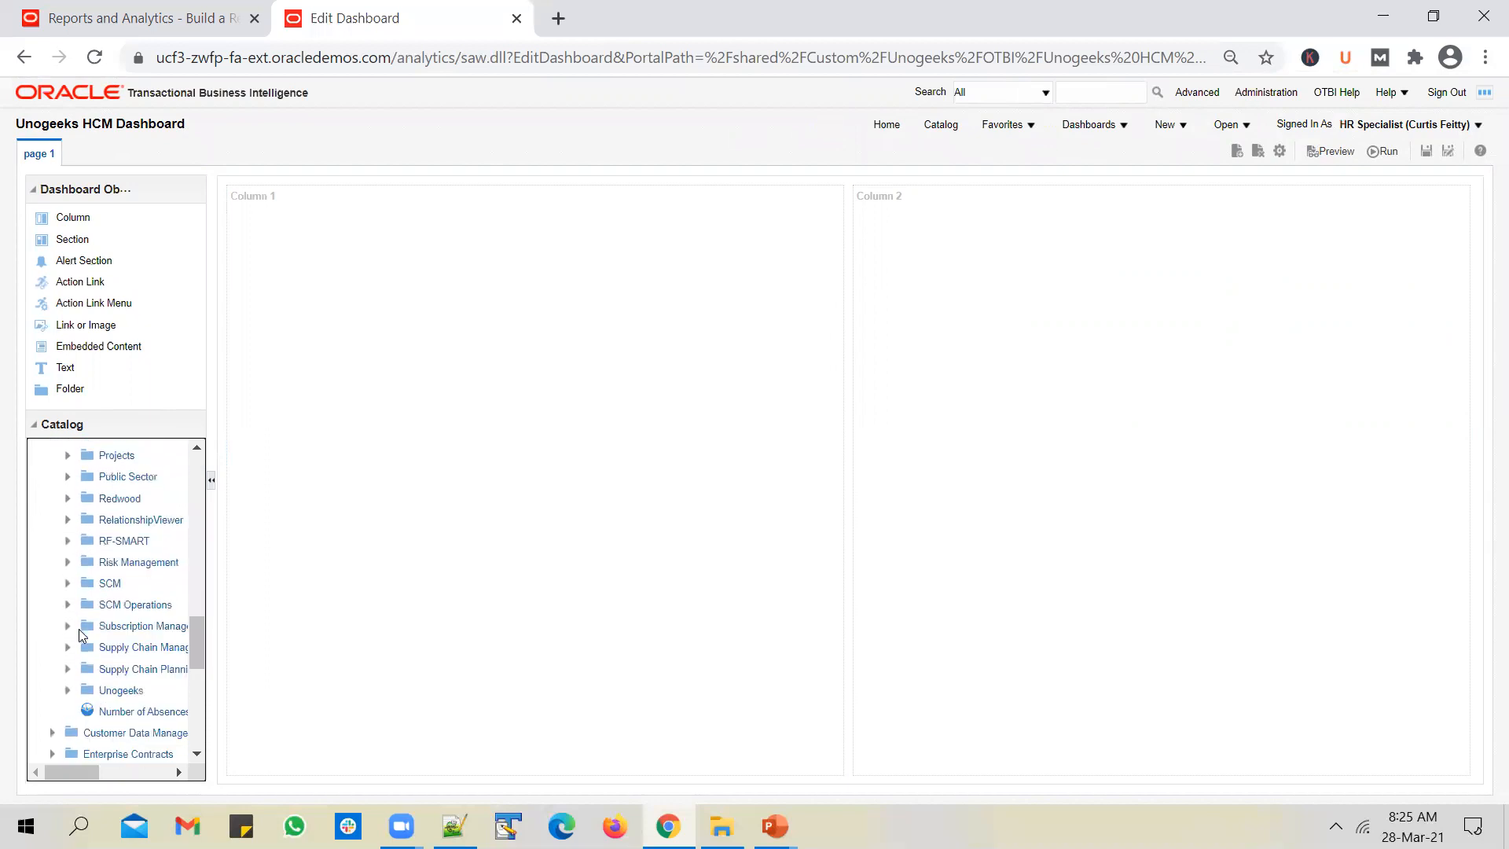
click(67, 589)
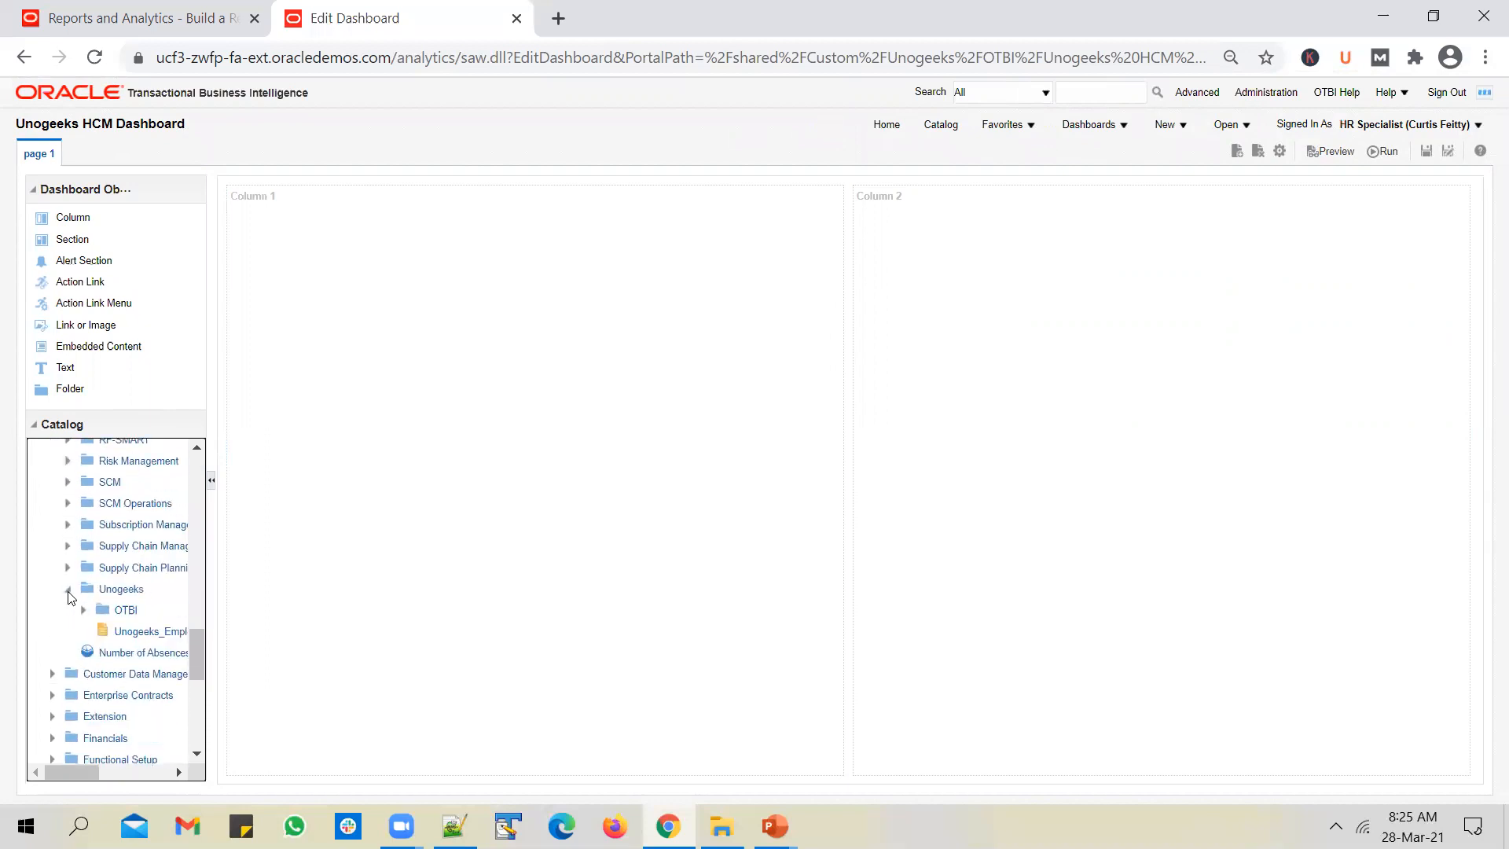
click(88, 611)
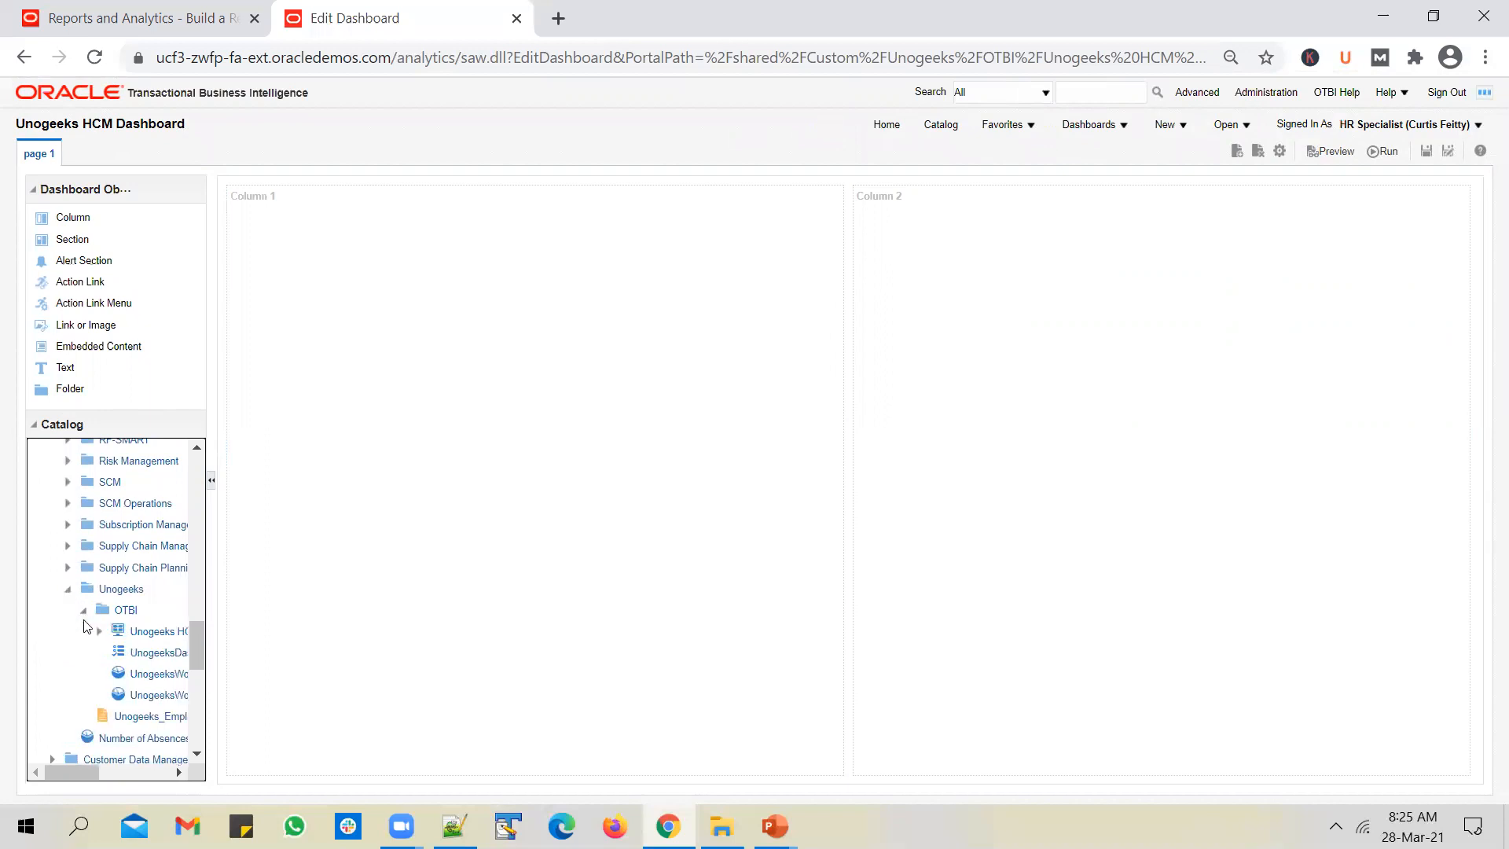
drag(90, 776, 111, 779)
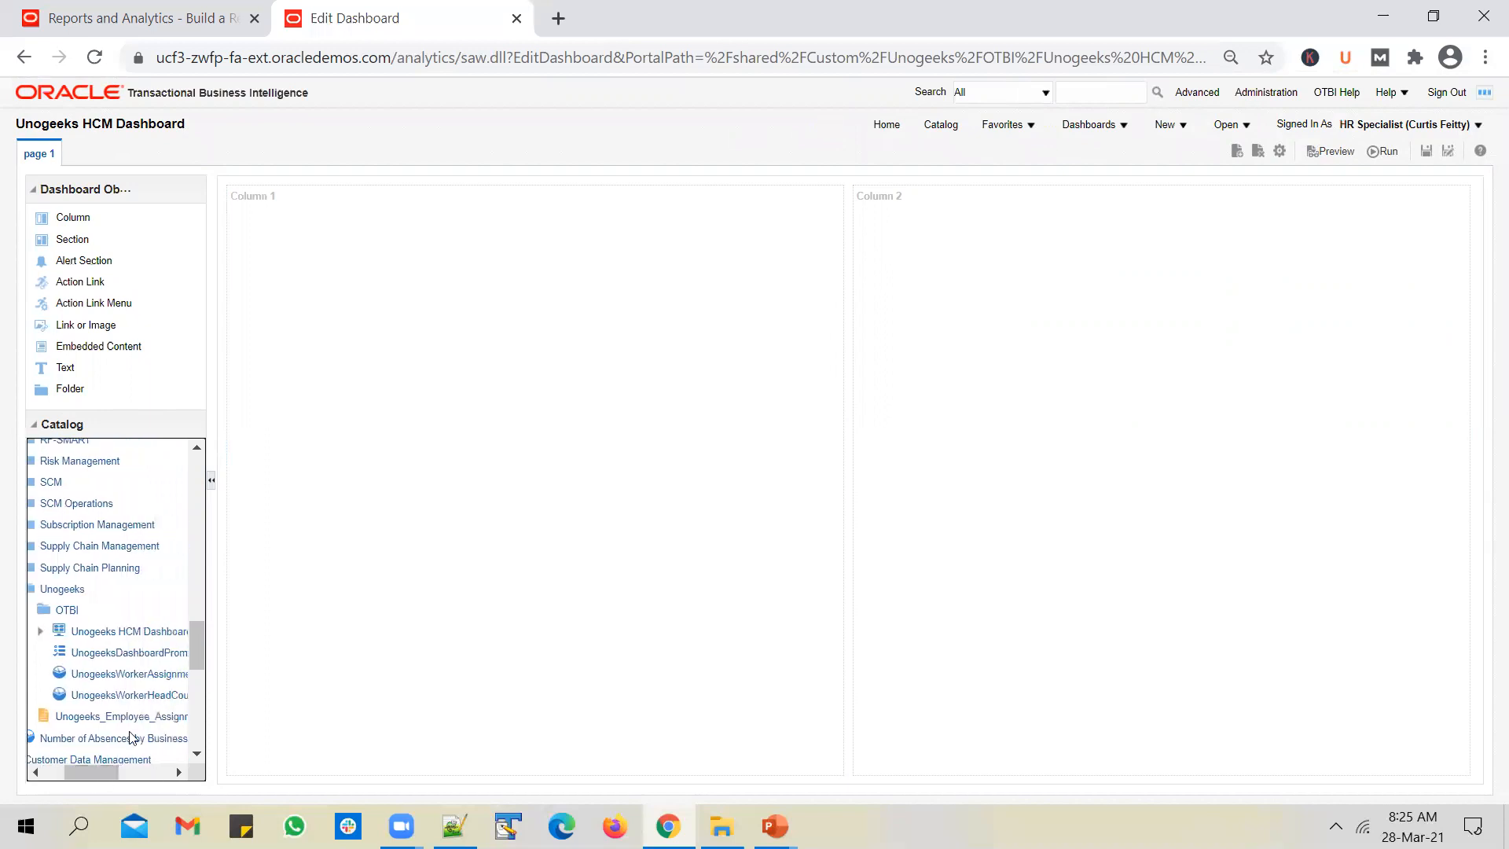
click(133, 653)
drag(135, 661, 424, 378)
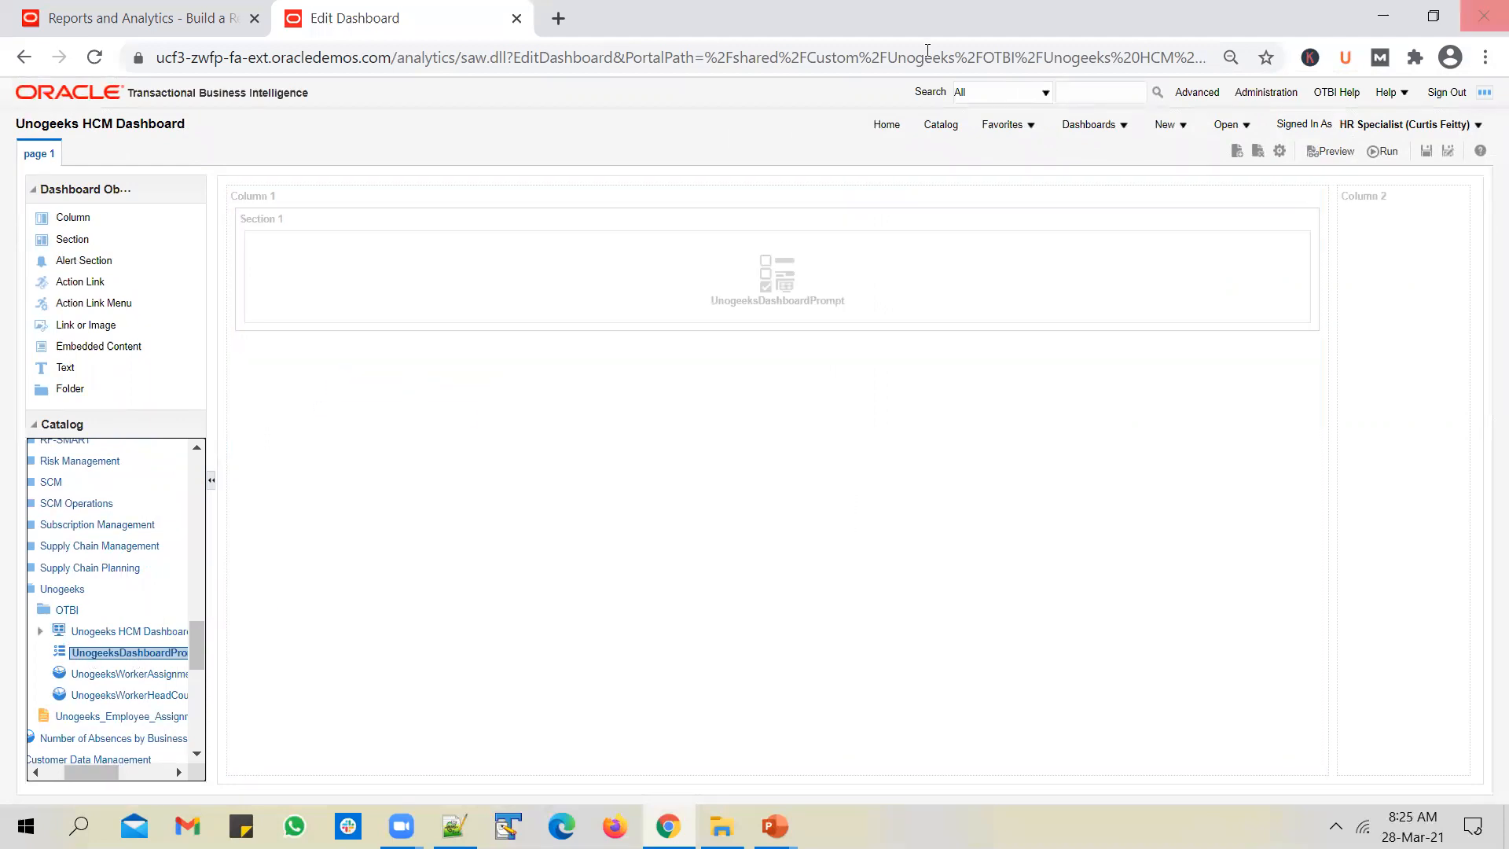
- Place UnogeeksWorkerHeadCountByGenderOTBIAnalysis in Column 2 with UnogeeksWorkerAssignmentOTBIAnalysis below it, and save the dashboard
click(130, 675)
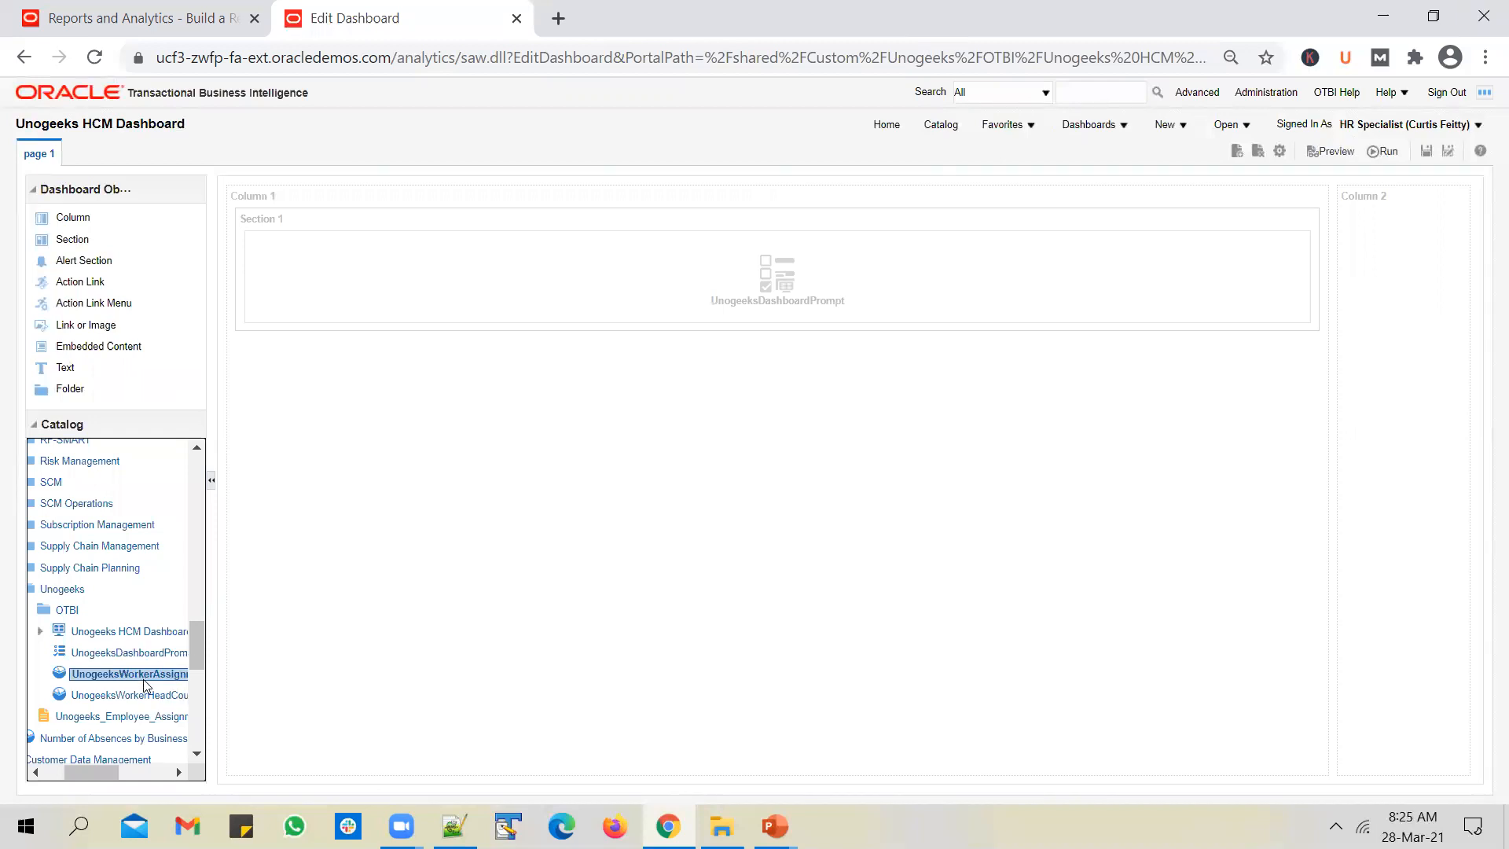
click(145, 696)
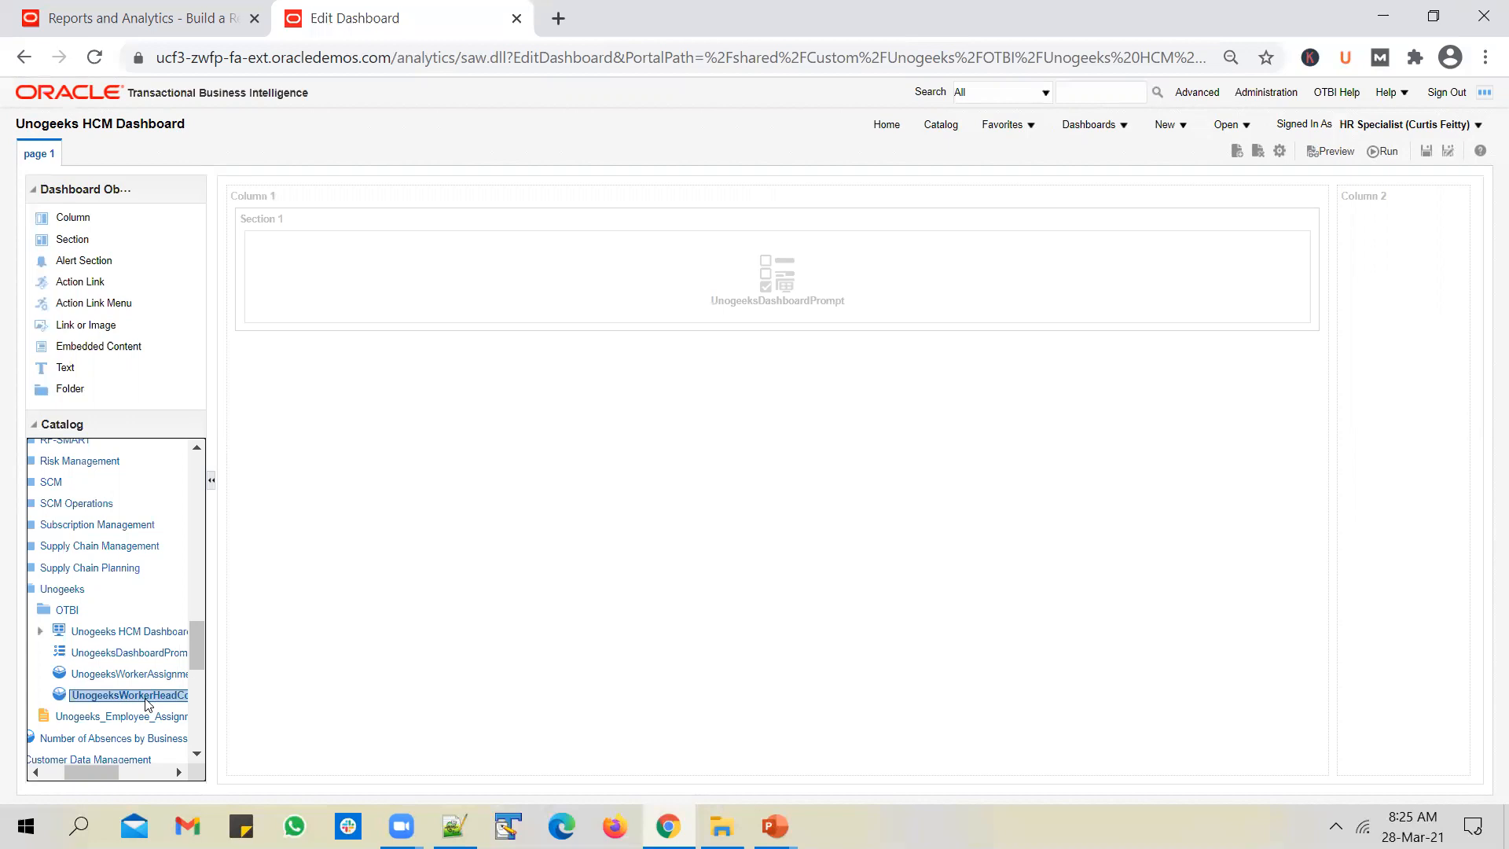
drag(149, 702, 1430, 306)
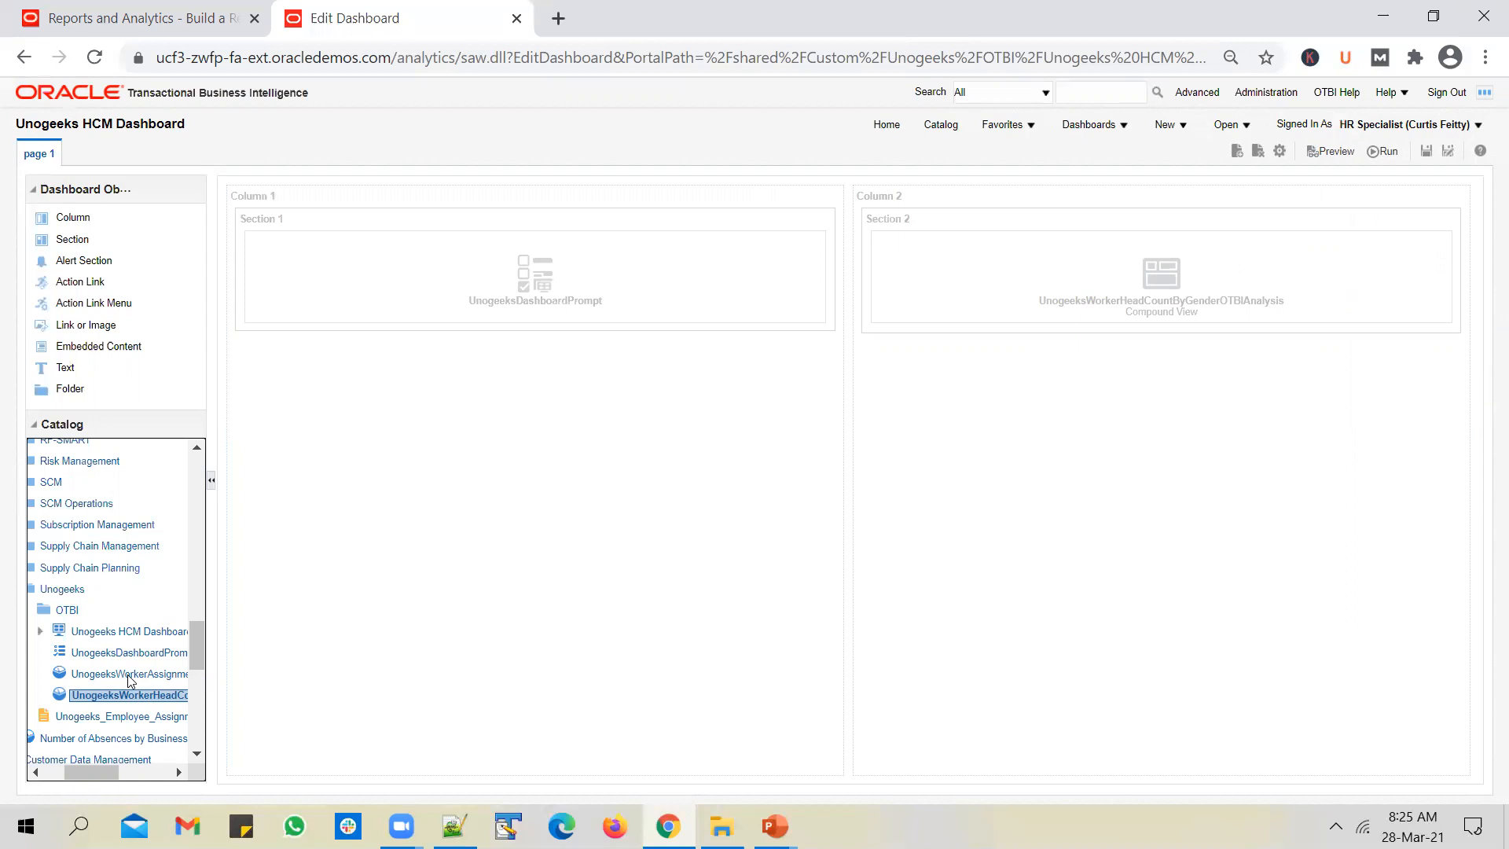
drag(131, 676, 1243, 451)
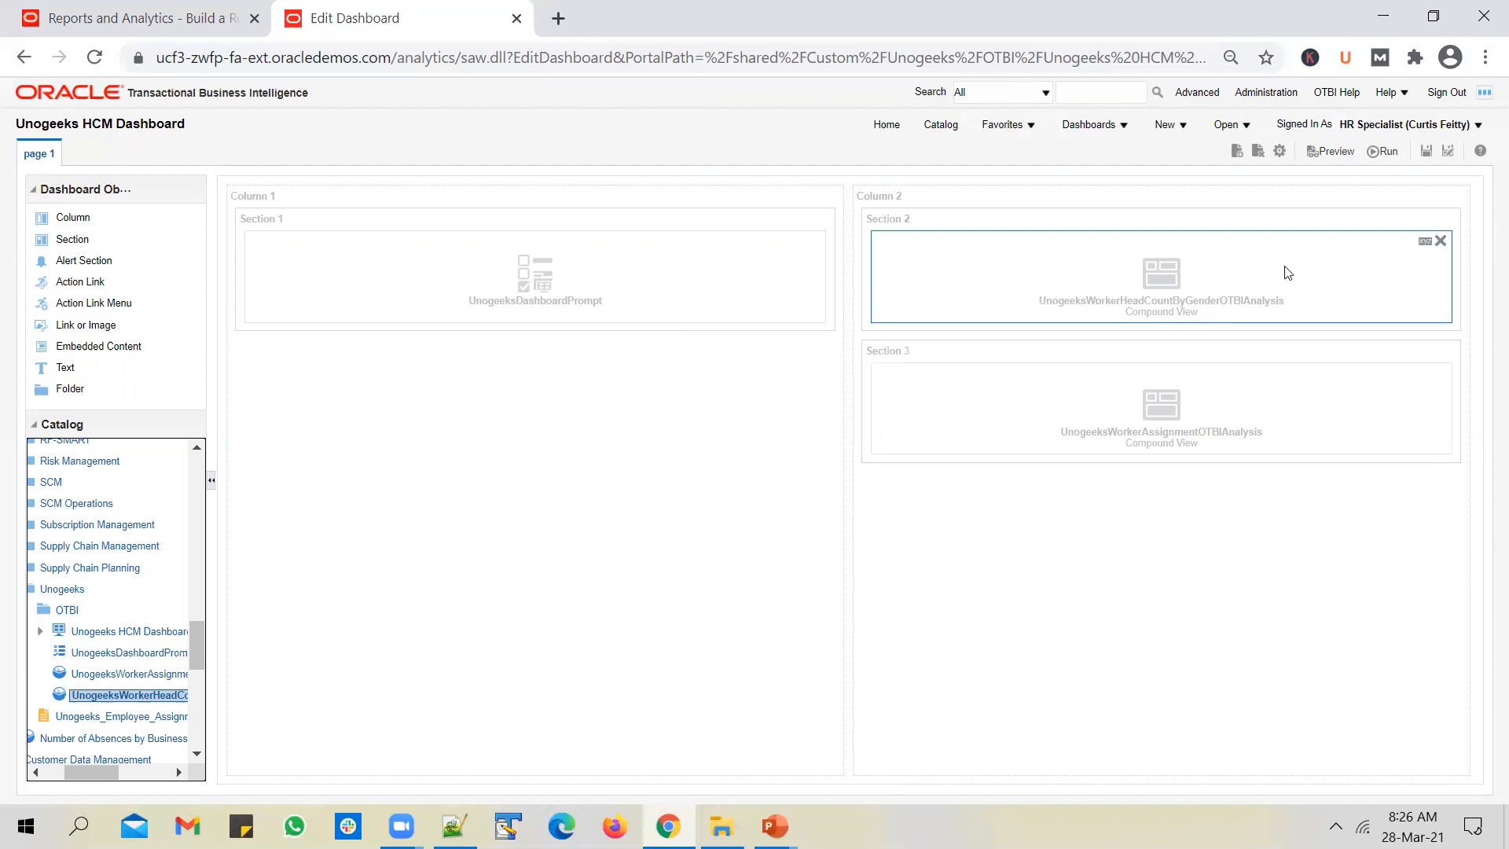
click(1427, 153)
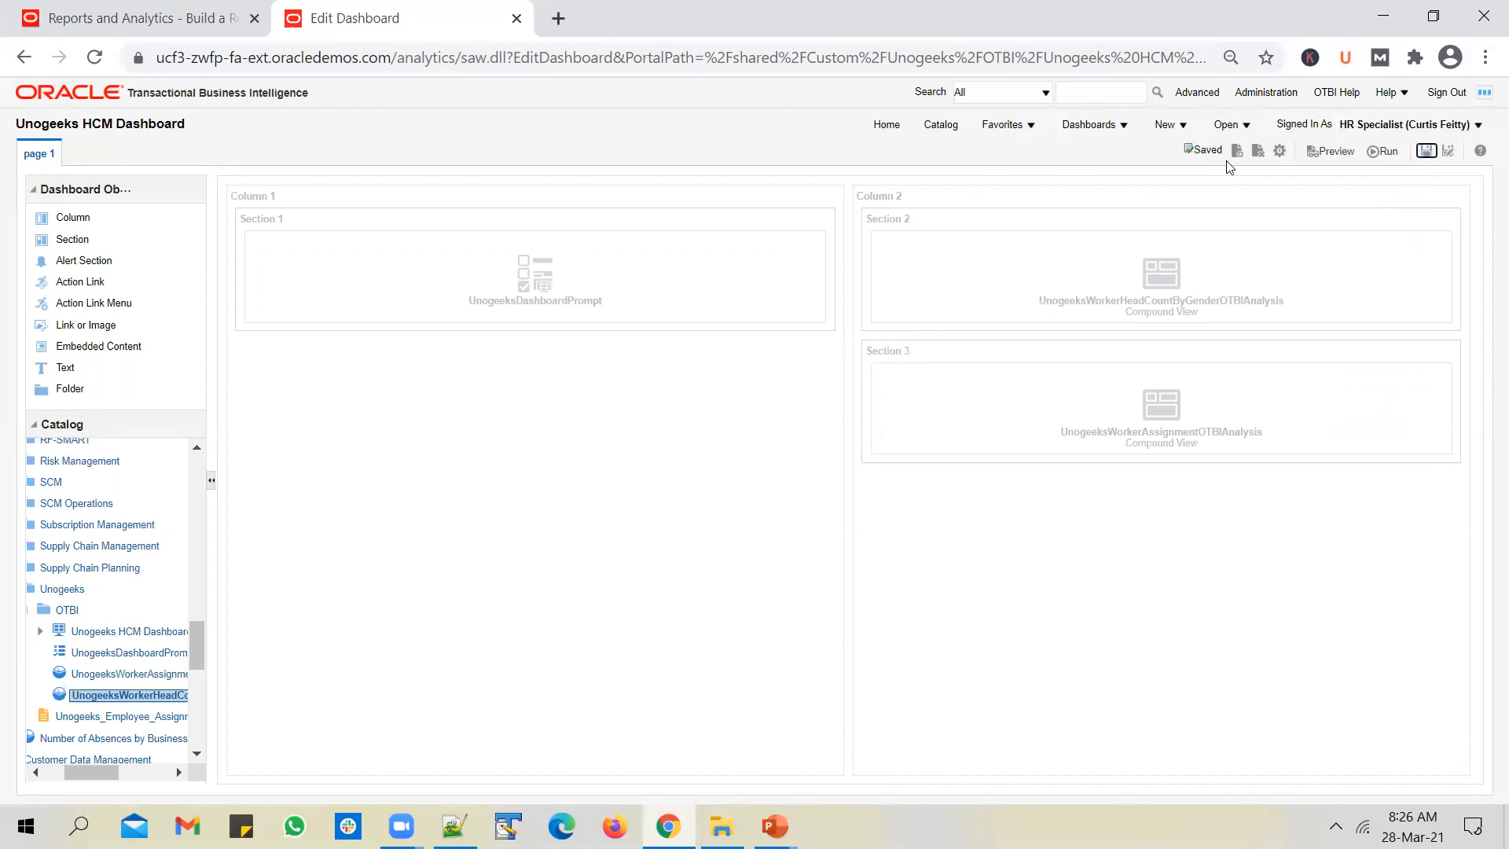
click(1279, 151)
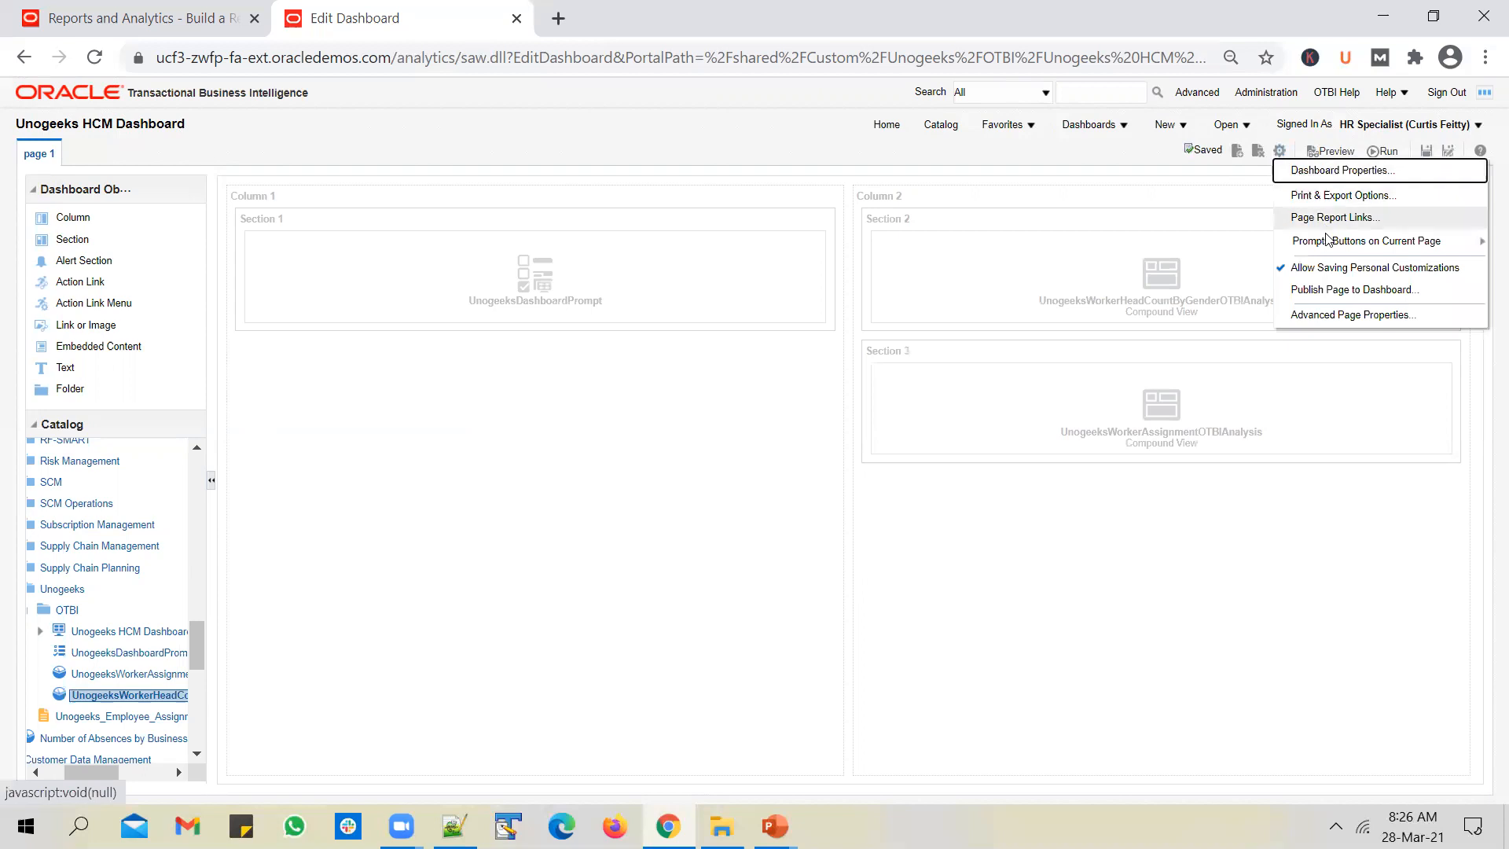
click(1351, 315)
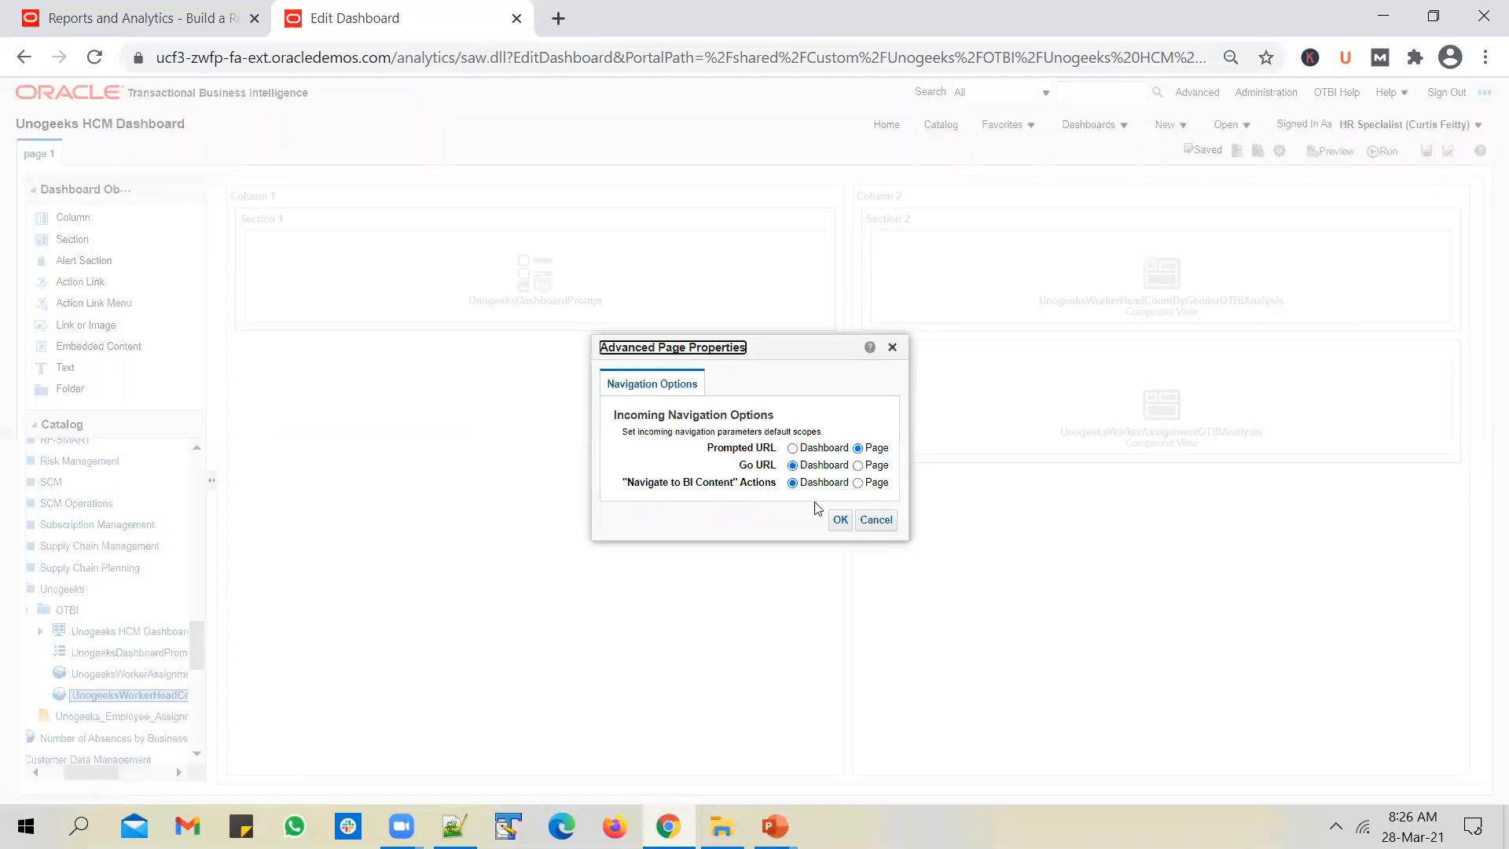
click(874, 521)
- Rename dashboard page 1 as Unogeeks in the dashboard properties
click(1280, 150)
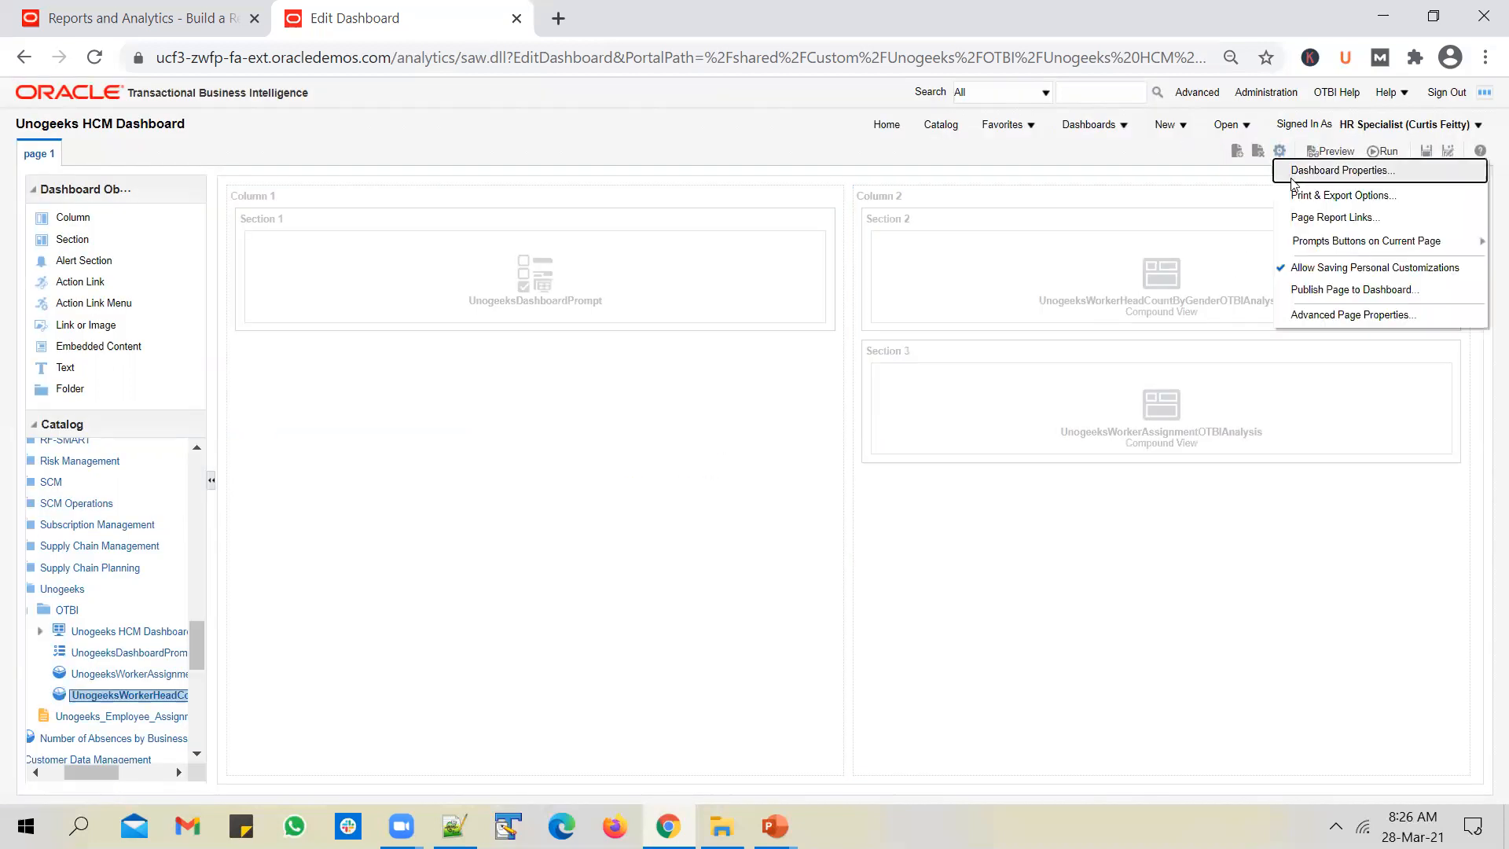
click(1317, 170)
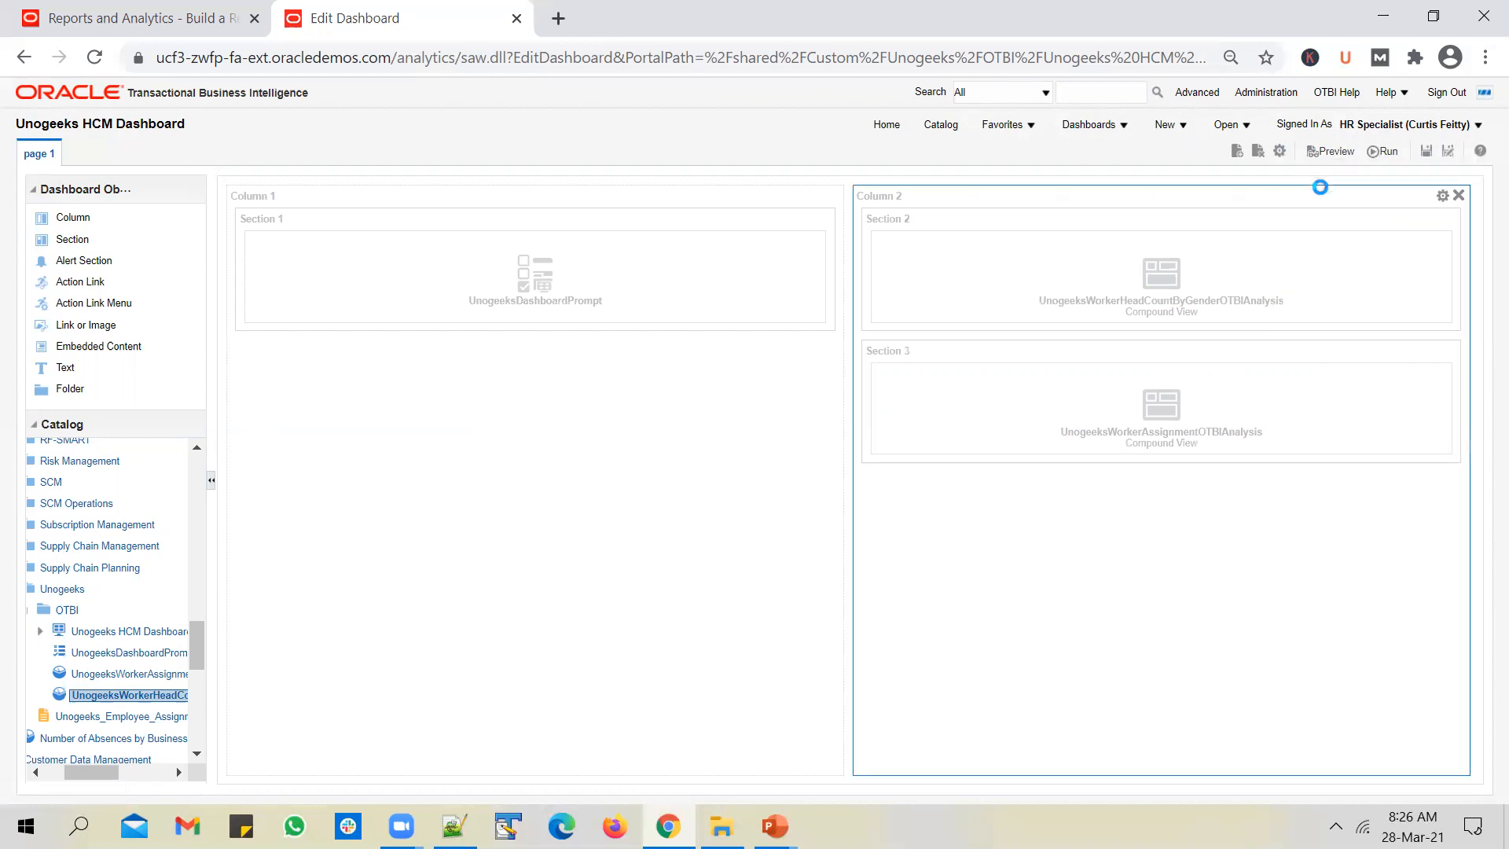
click(640, 475)
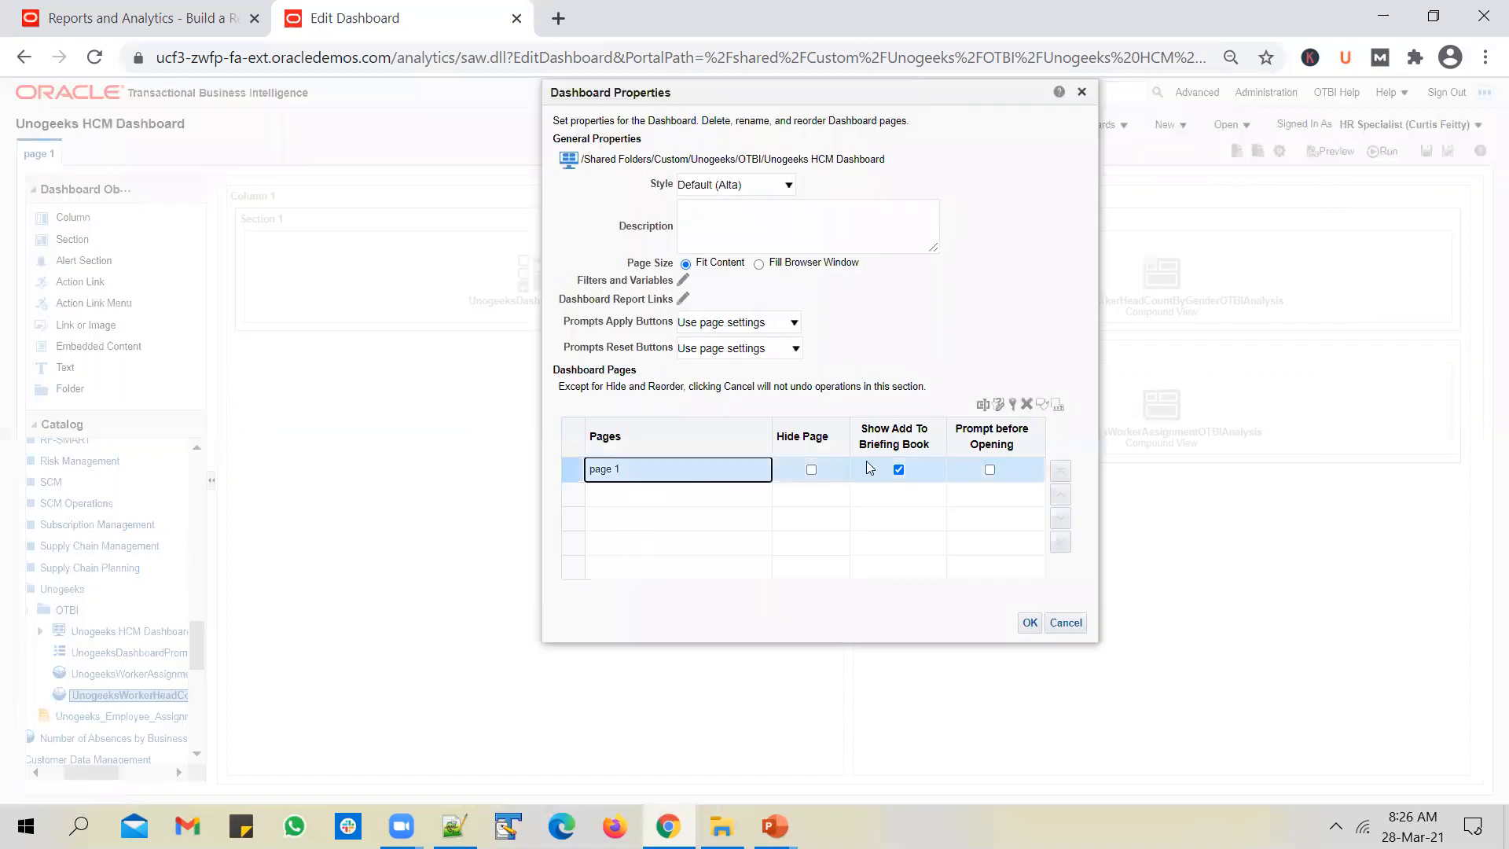
click(983, 405)
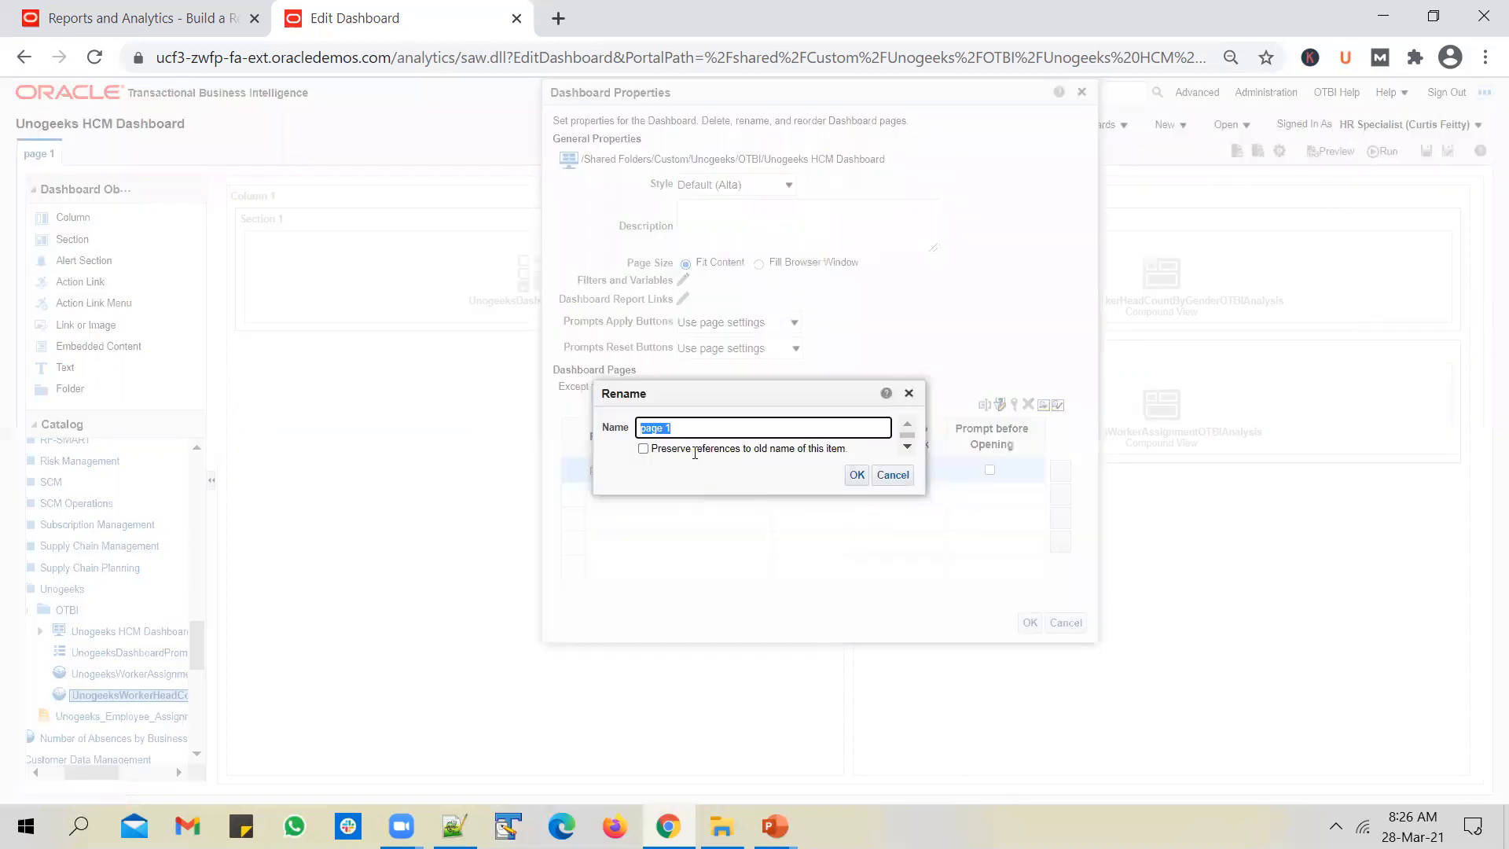
text(Unogeeks)
click(847, 477)
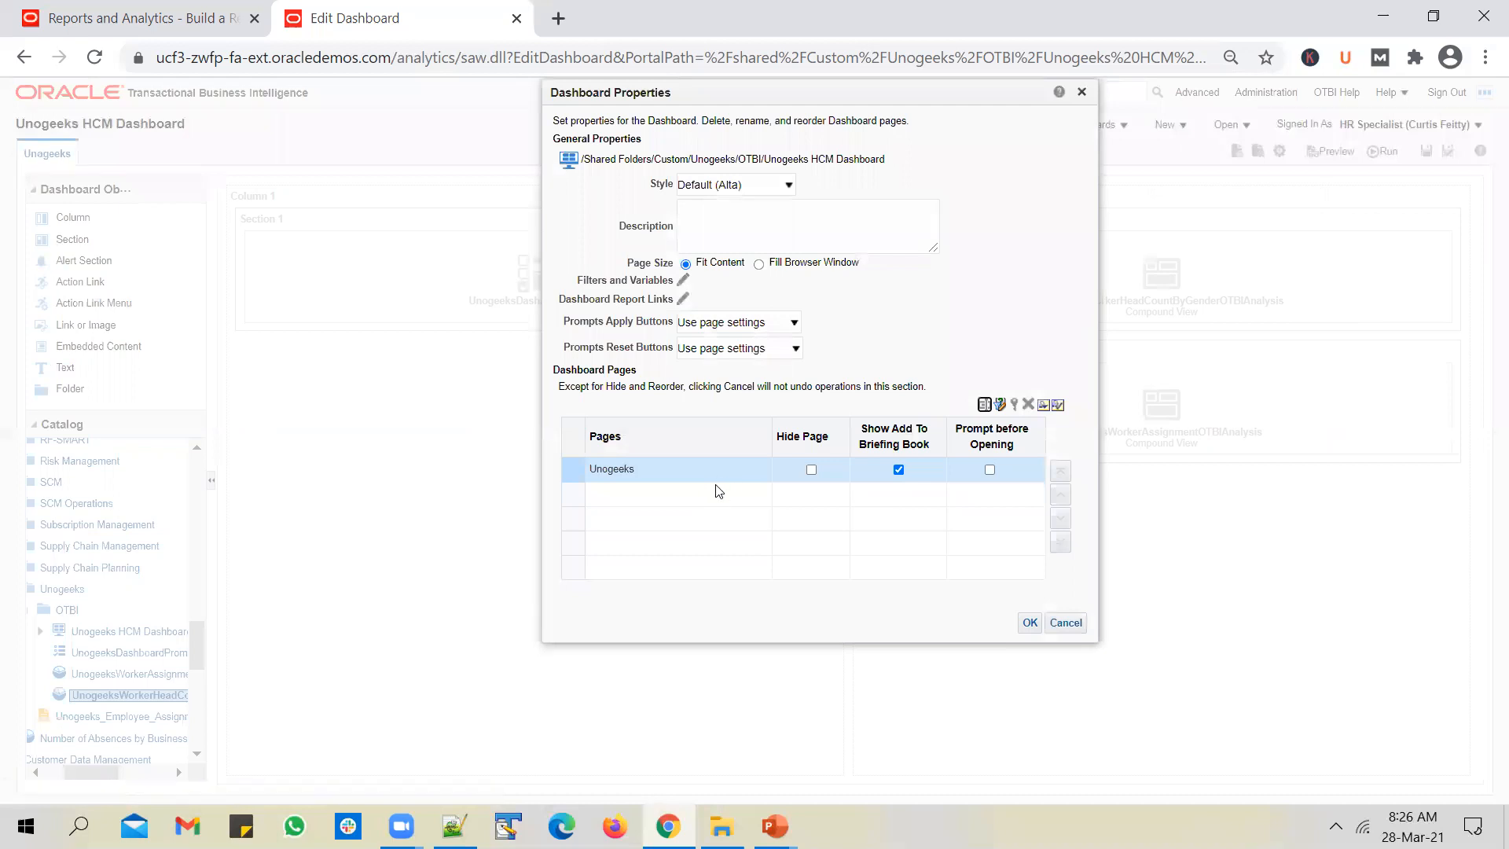
click(1029, 623)
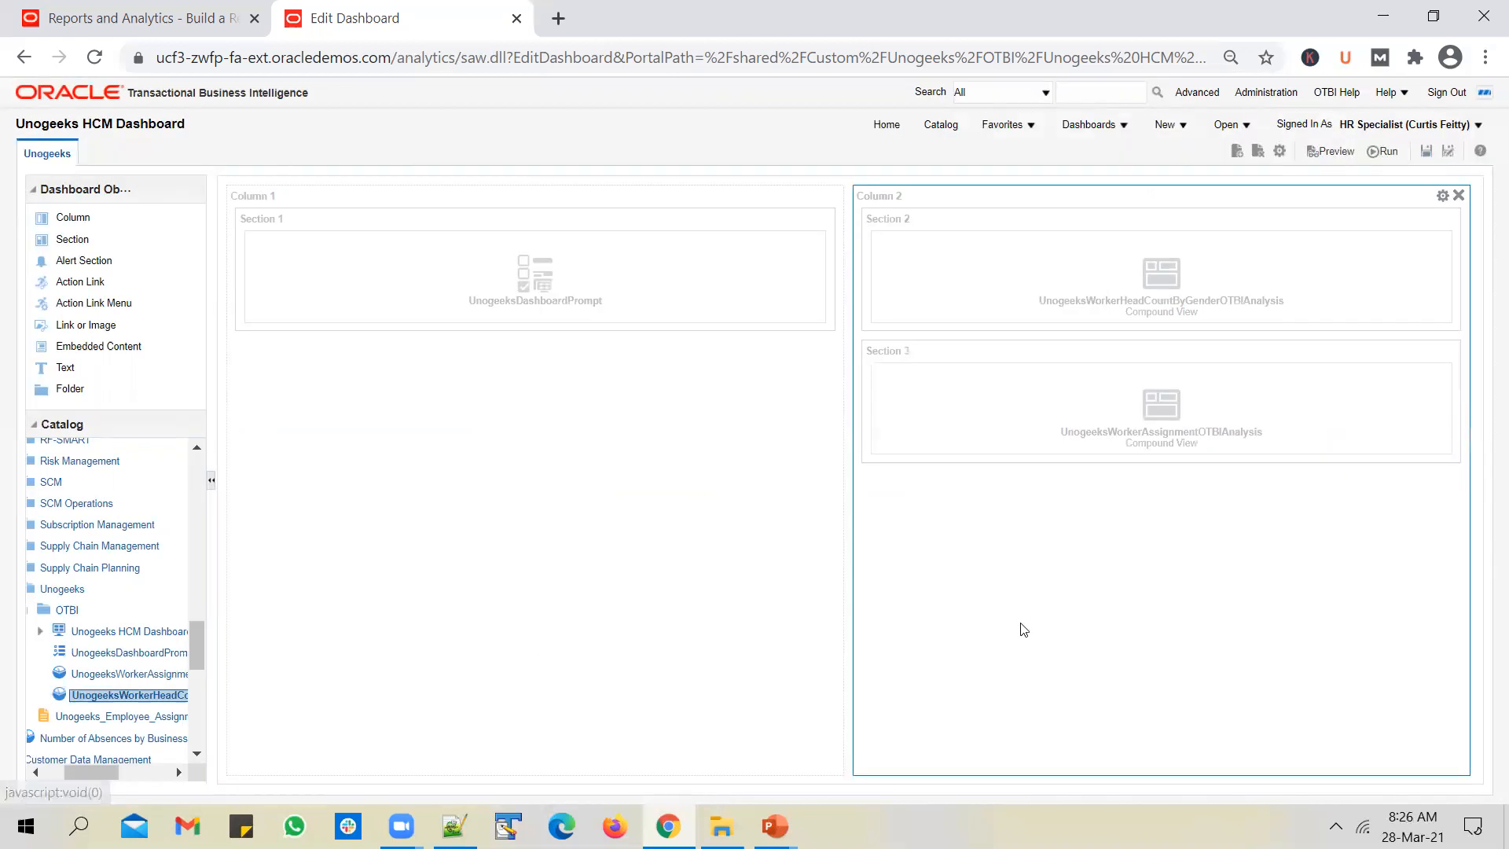
- Save and run the dashboard, and enlarge the browser view to 90%
click(1427, 151)
click(1384, 152)
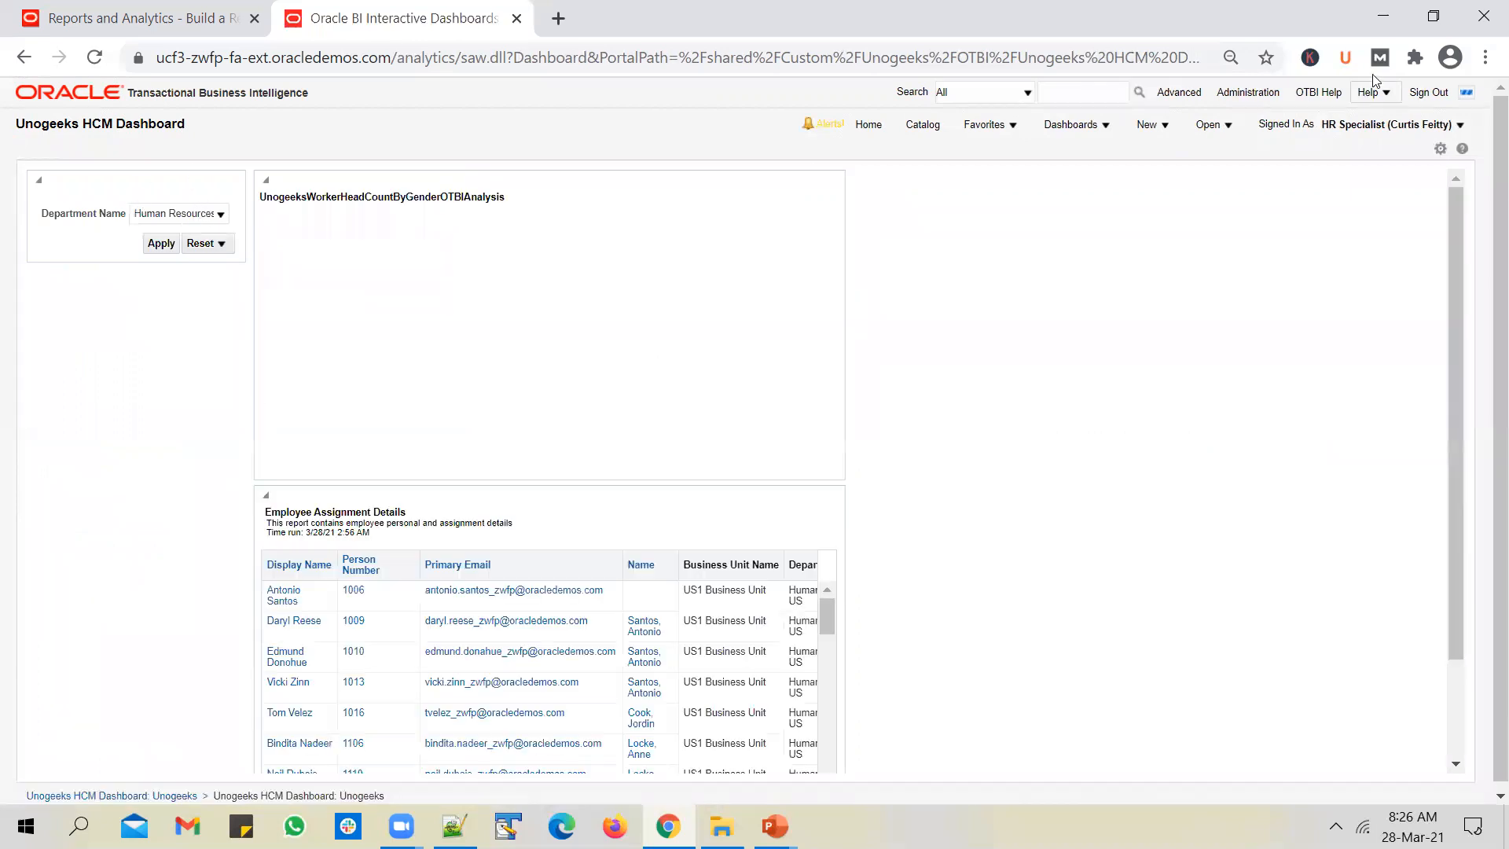
click(1486, 57)
click(1432, 260)
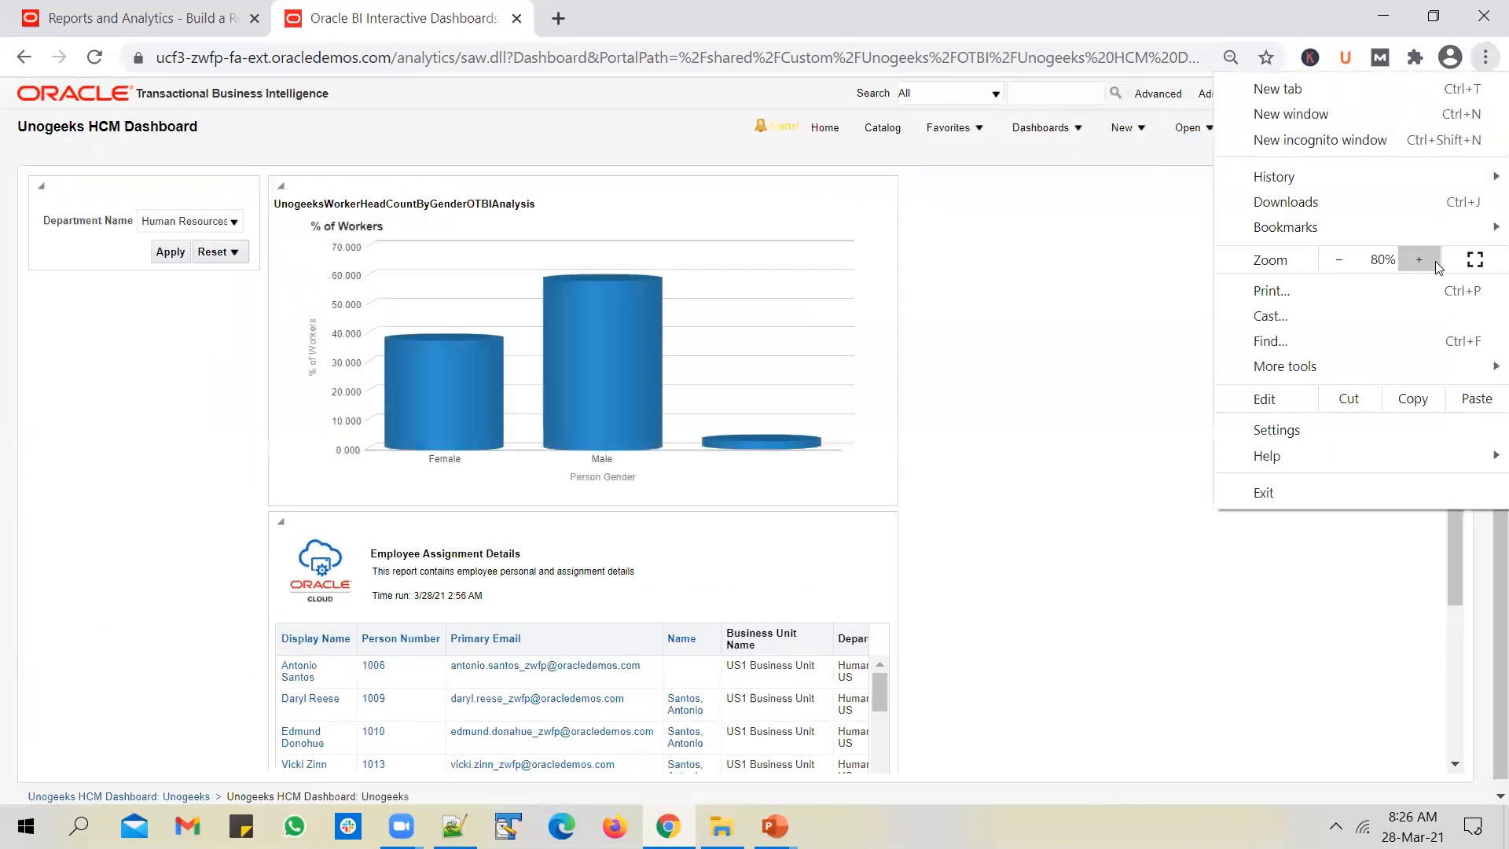
click(1434, 260)
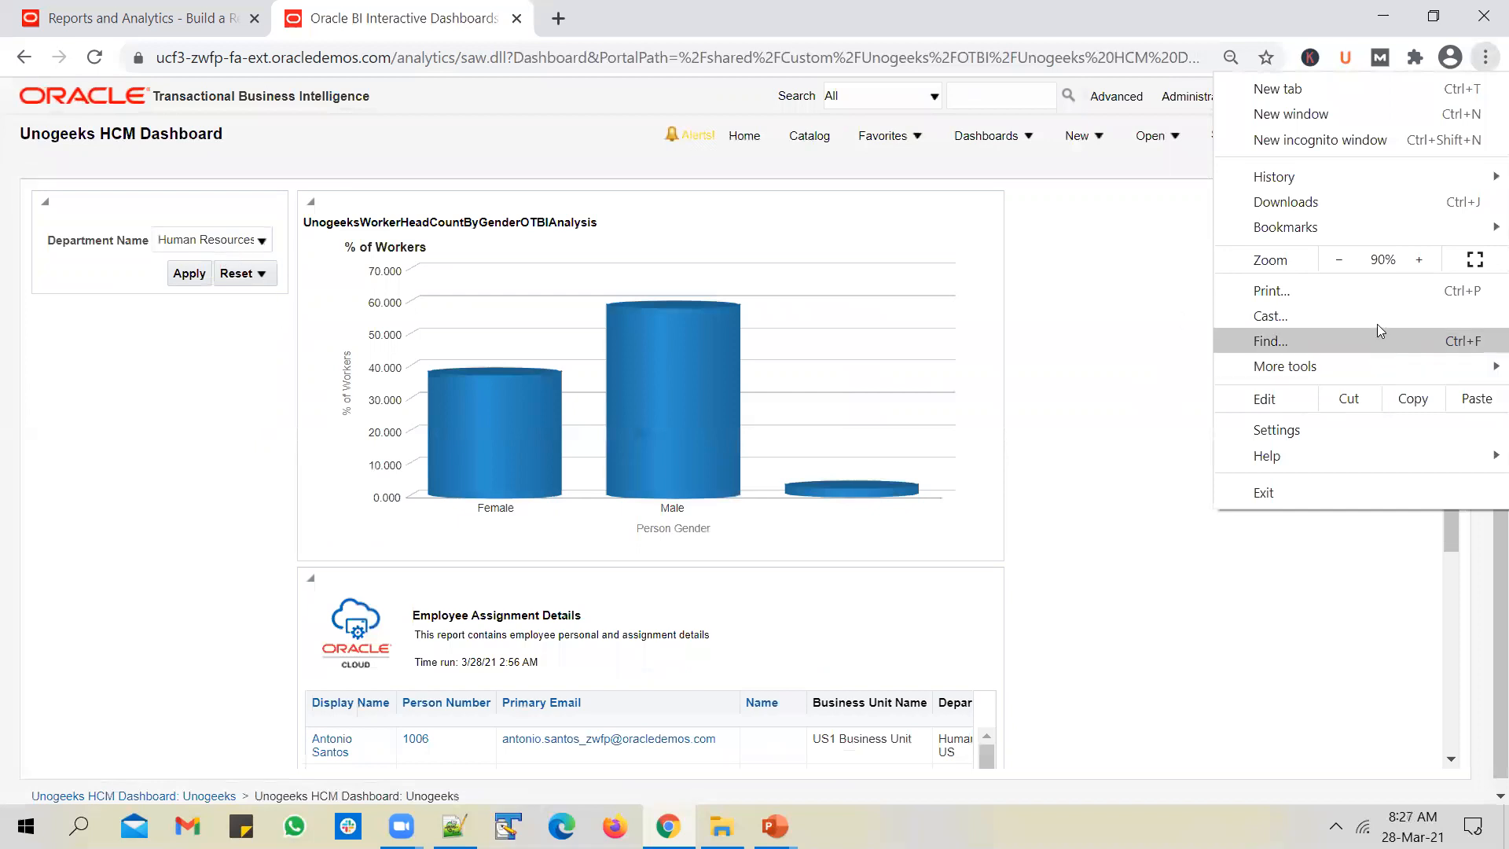
click(185, 521)
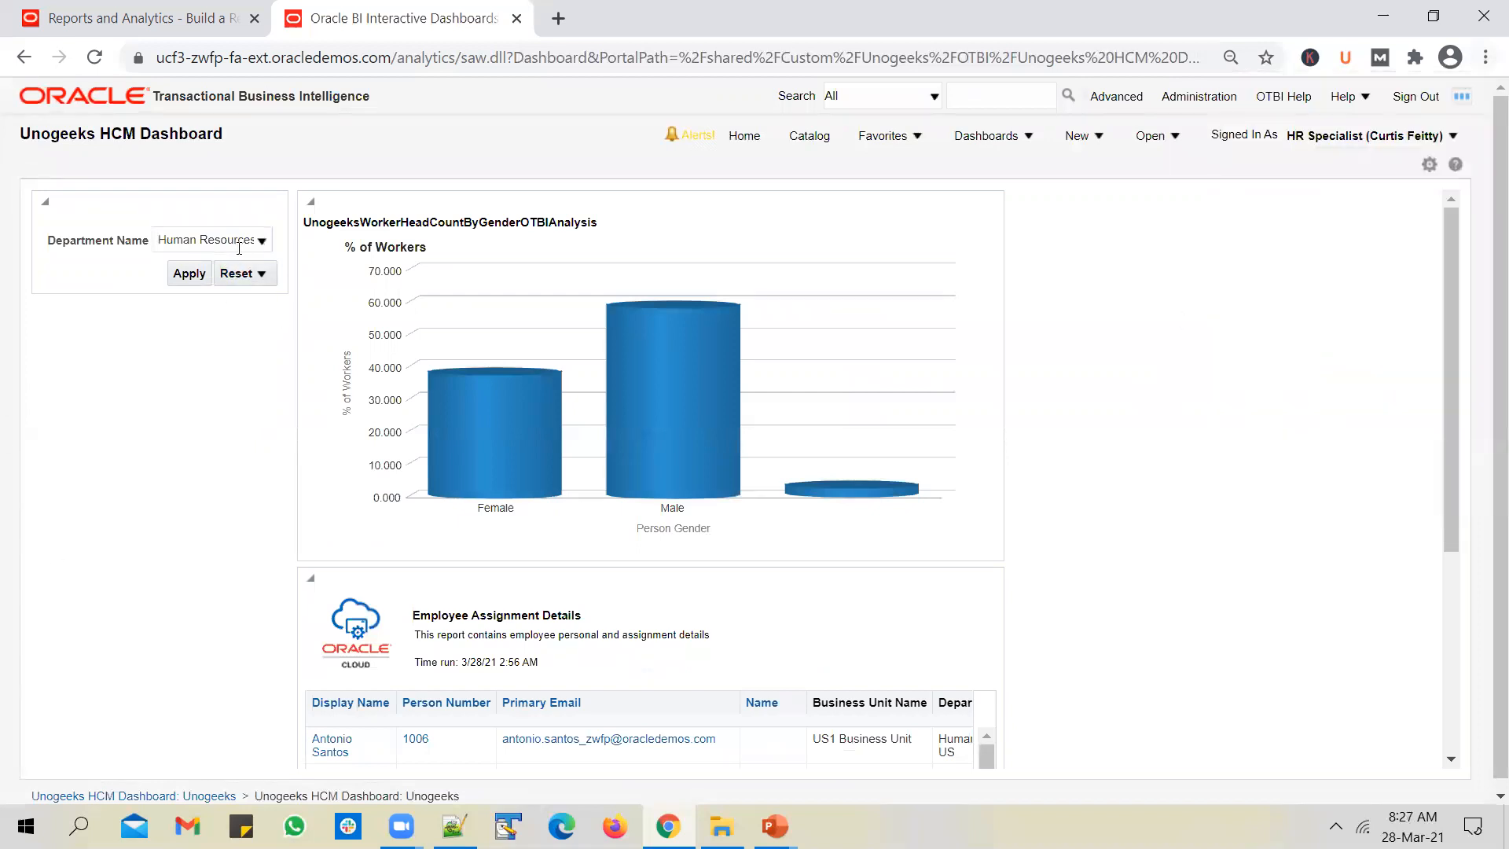
- Examine the Department Name prompt, the worker gender chart and the Employee Assignment Details table on the running dashboard
click(200, 235)
click(191, 237)
mouse_move(712, 418)
scroll(700, 405, down, 2)
scroll(711, 399, down, 2)
scroll(701, 396, up, 4)
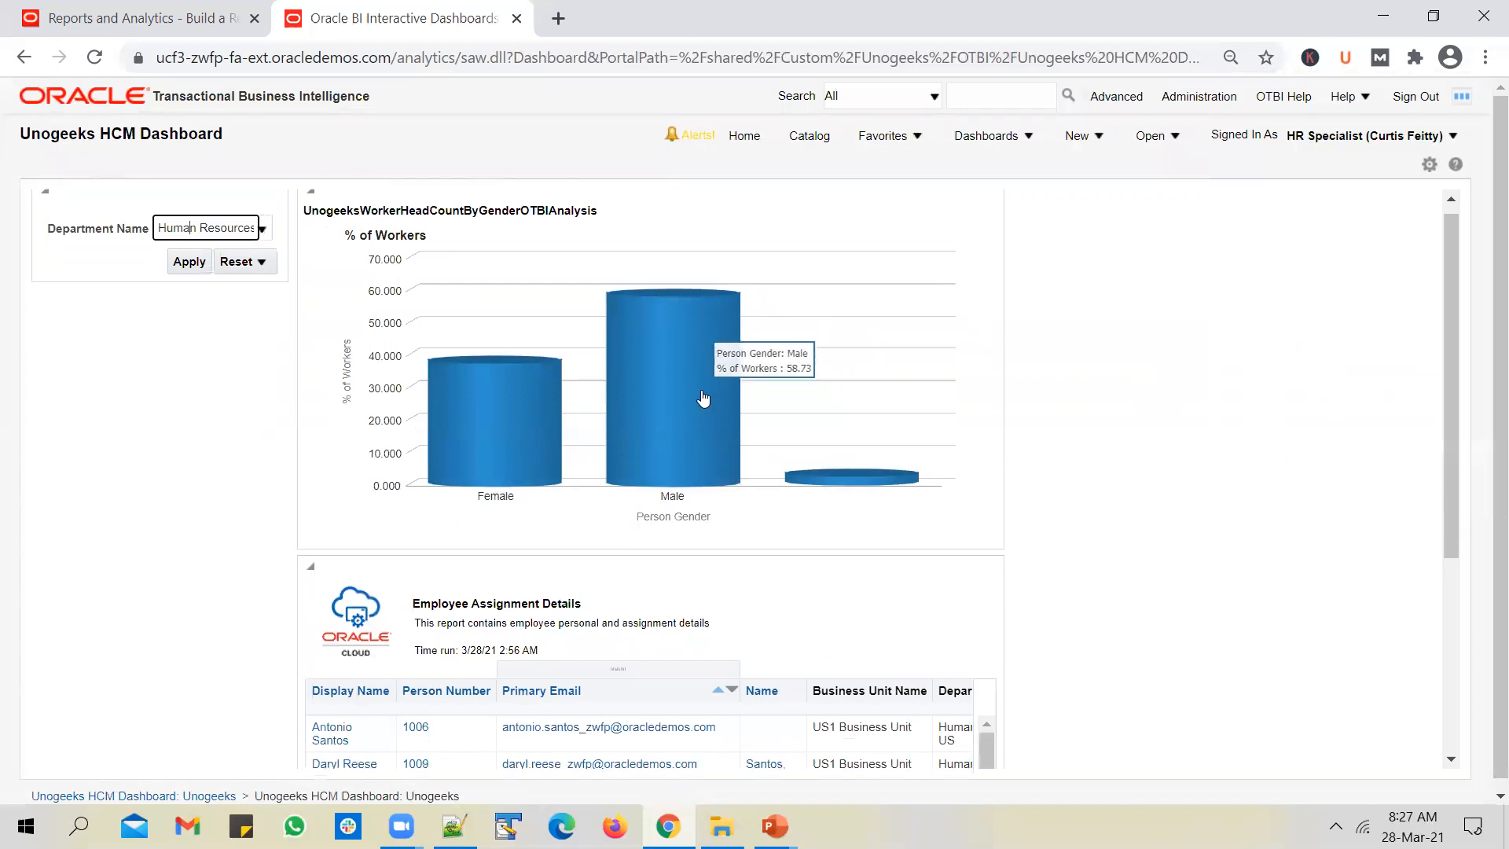
scroll(706, 401, down, 4)
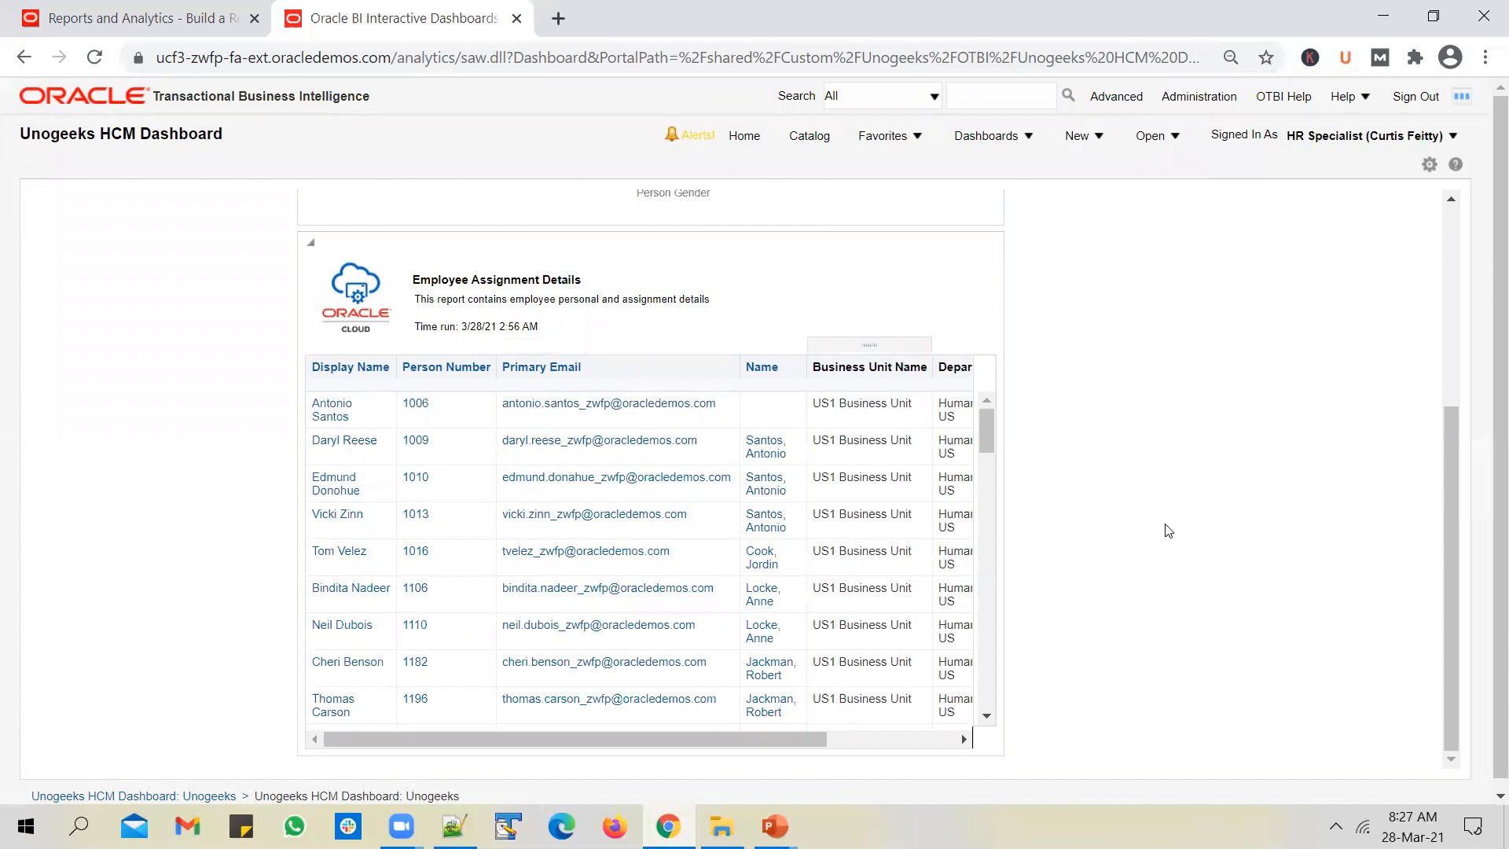
scroll(1220, 503, up, 4)
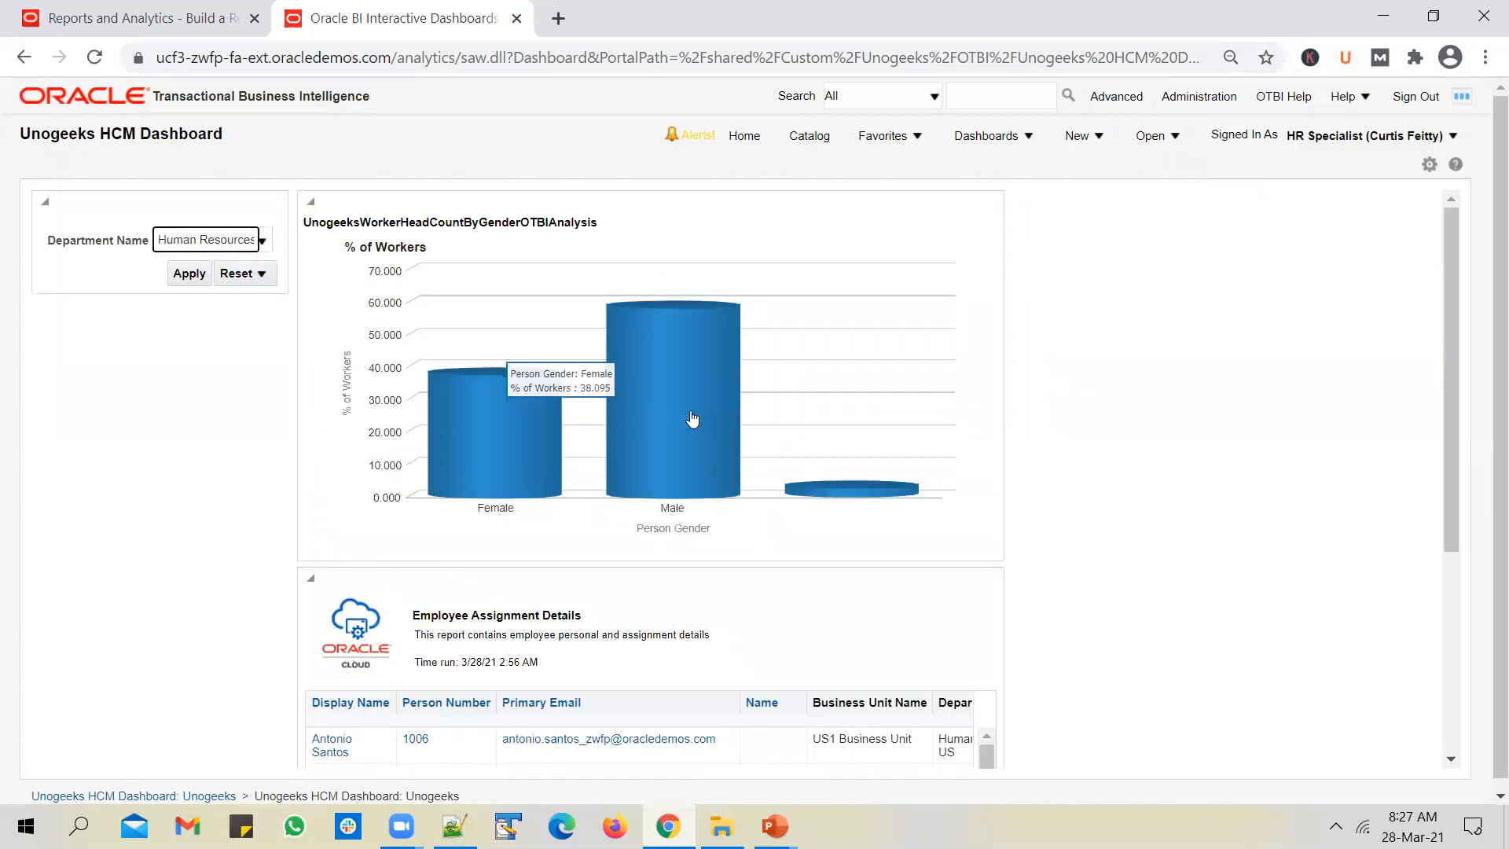
scroll(691, 421, down, 4)
scroll(1091, 337, up, 4)
mouse_move(634, 418)
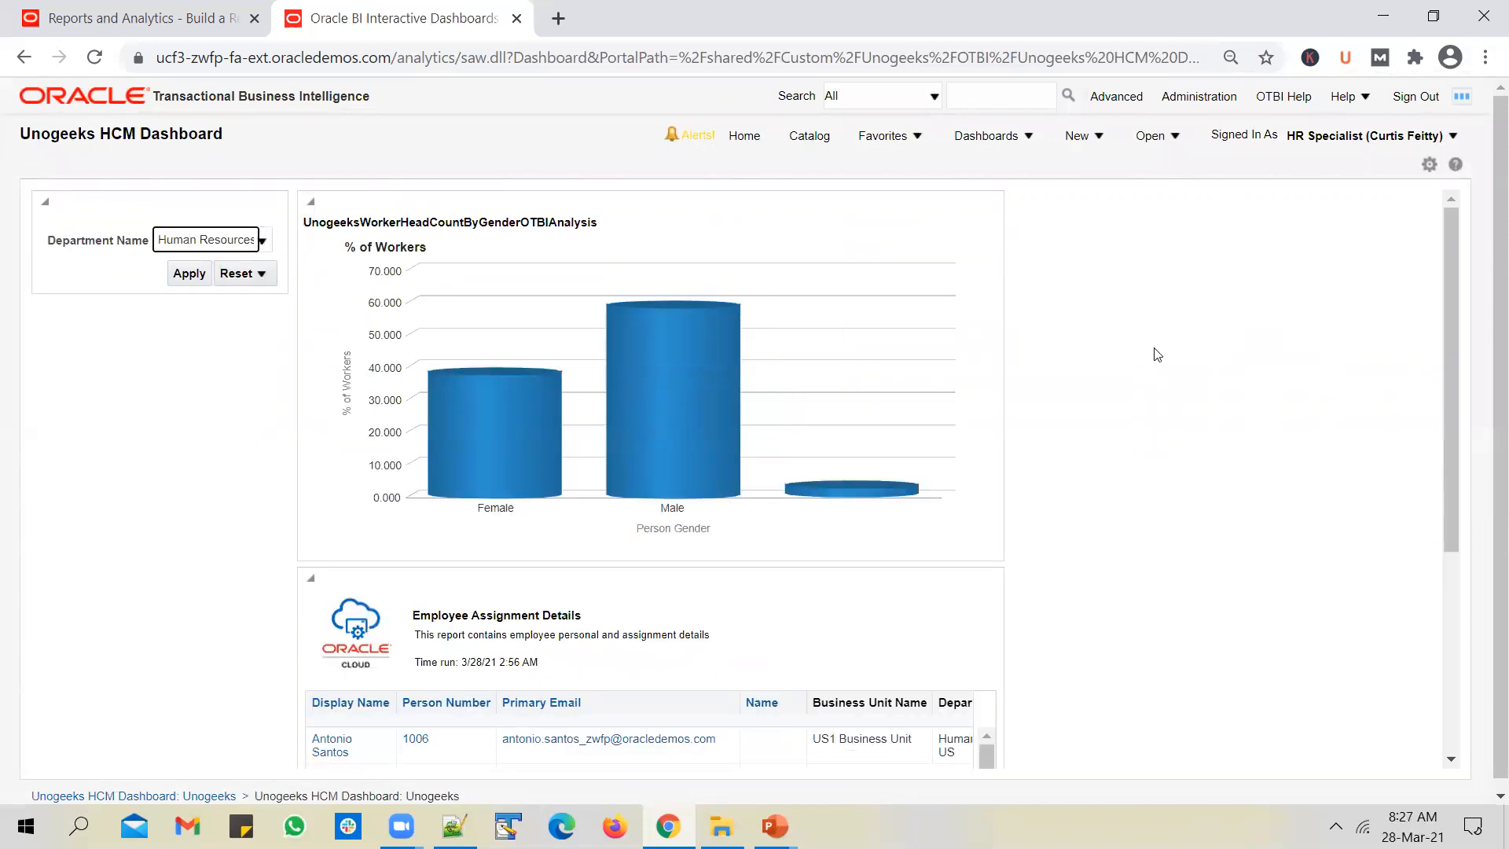
scroll(1152, 351, down, 4)
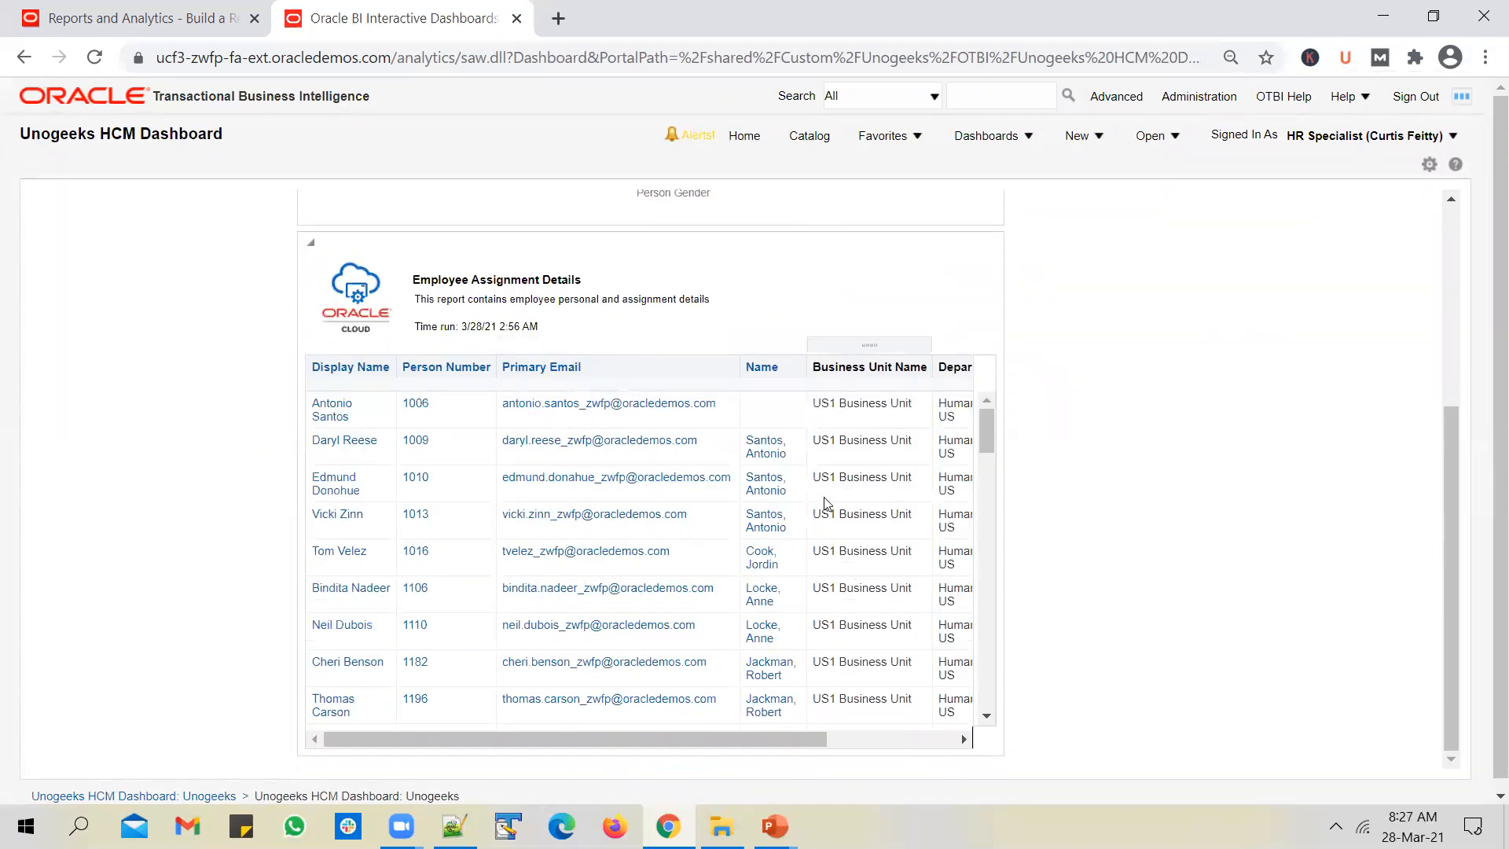
scroll(1231, 495, up, 4)
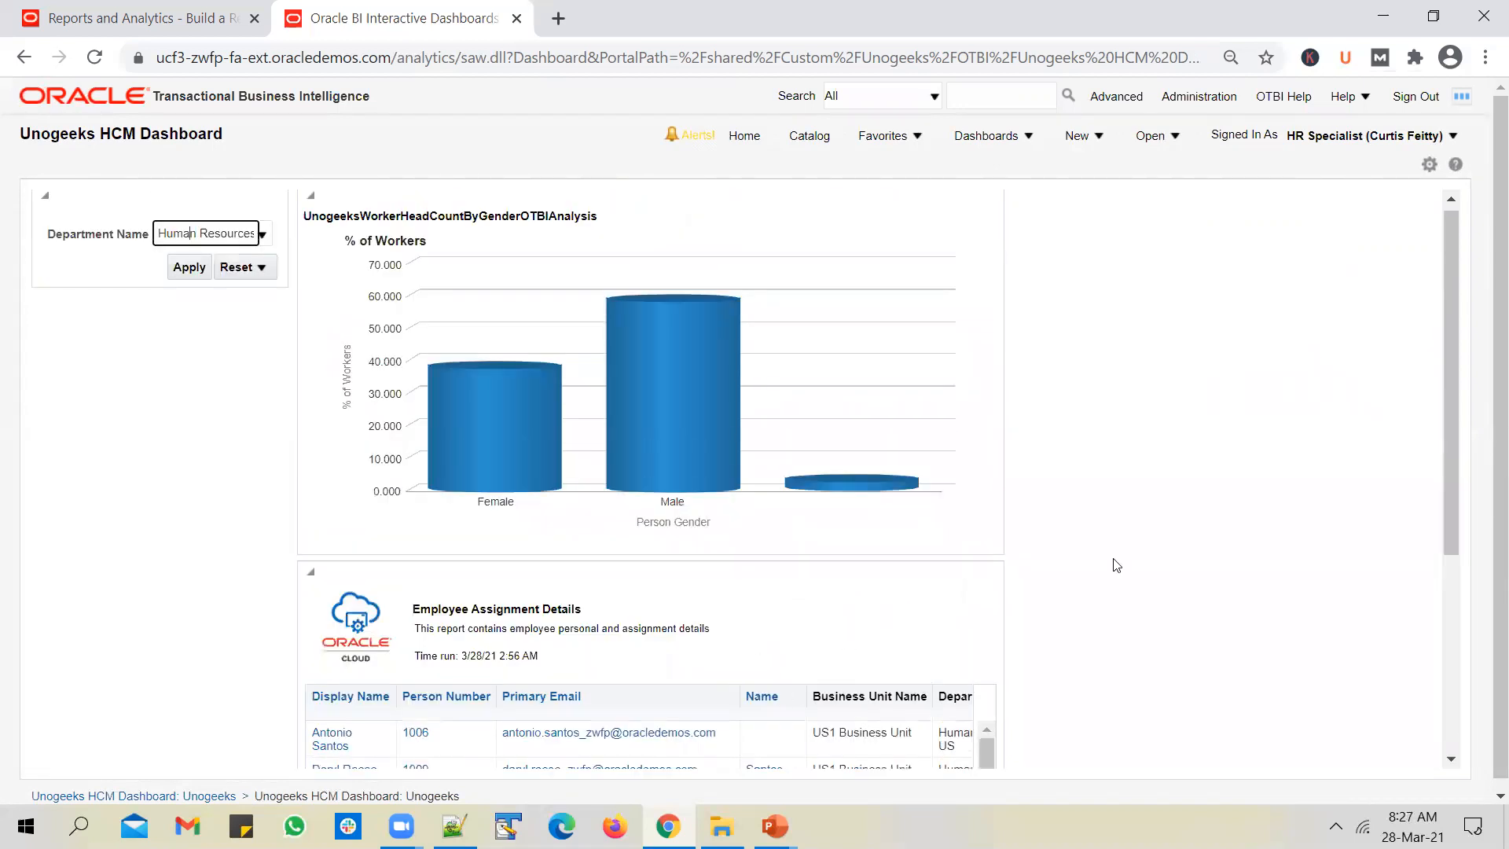
scroll(1220, 355, up, 1)
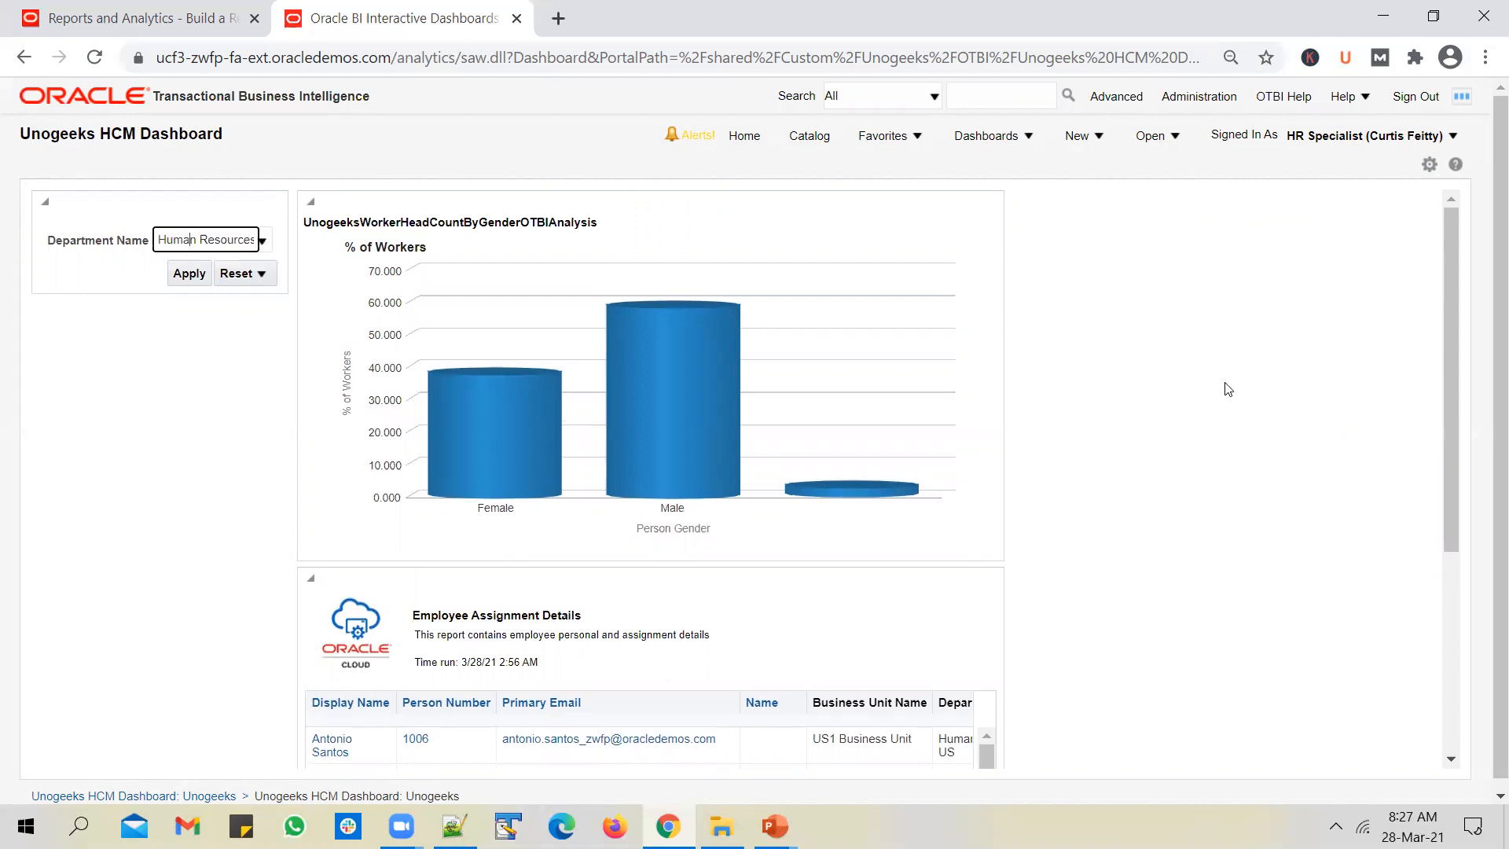
- Search the Department Name prompt's available values for names that end with US
click(261, 240)
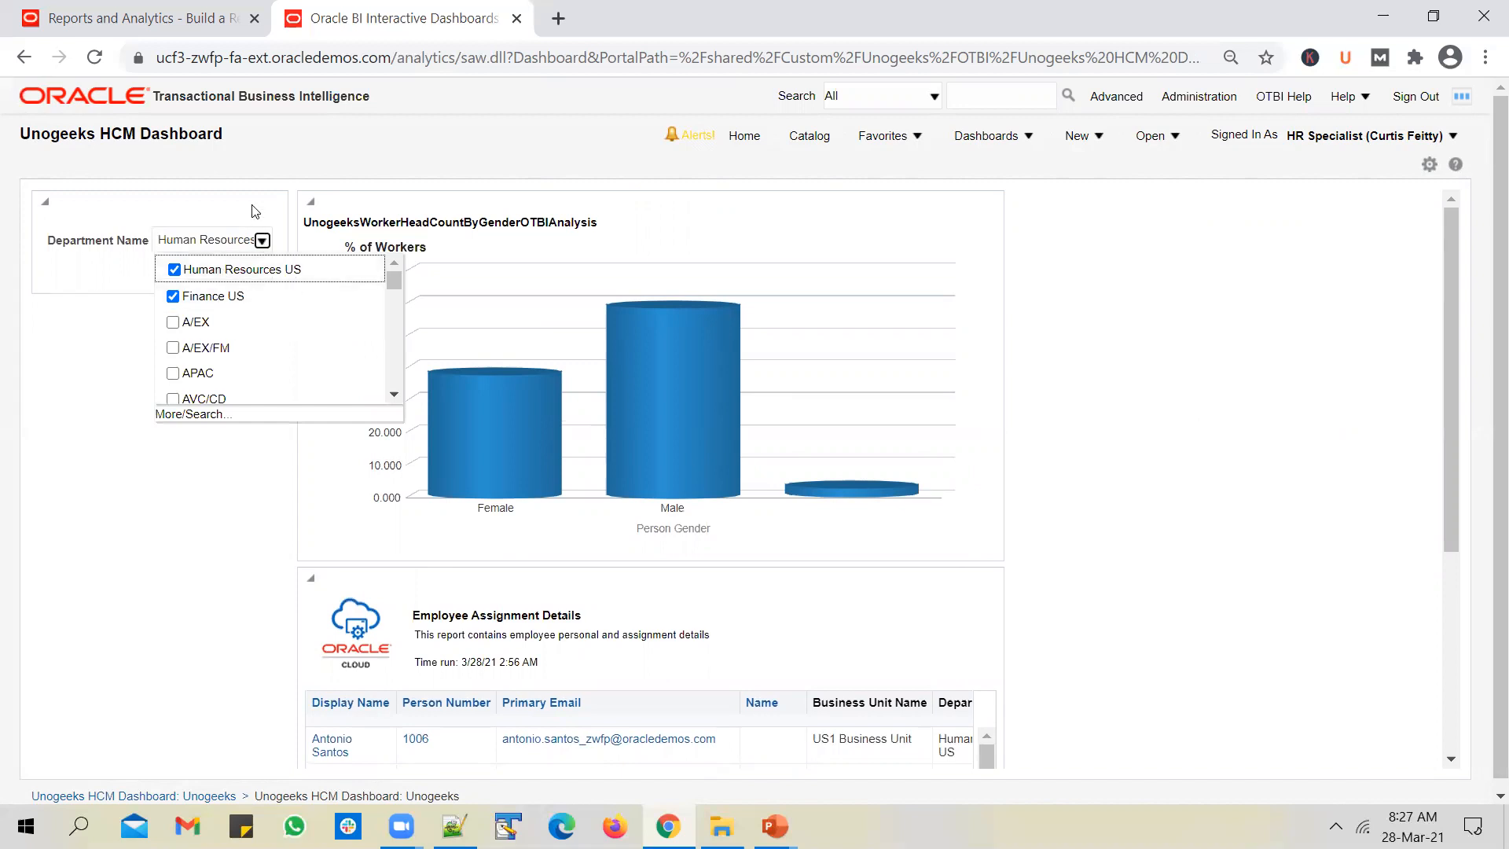
click(193, 413)
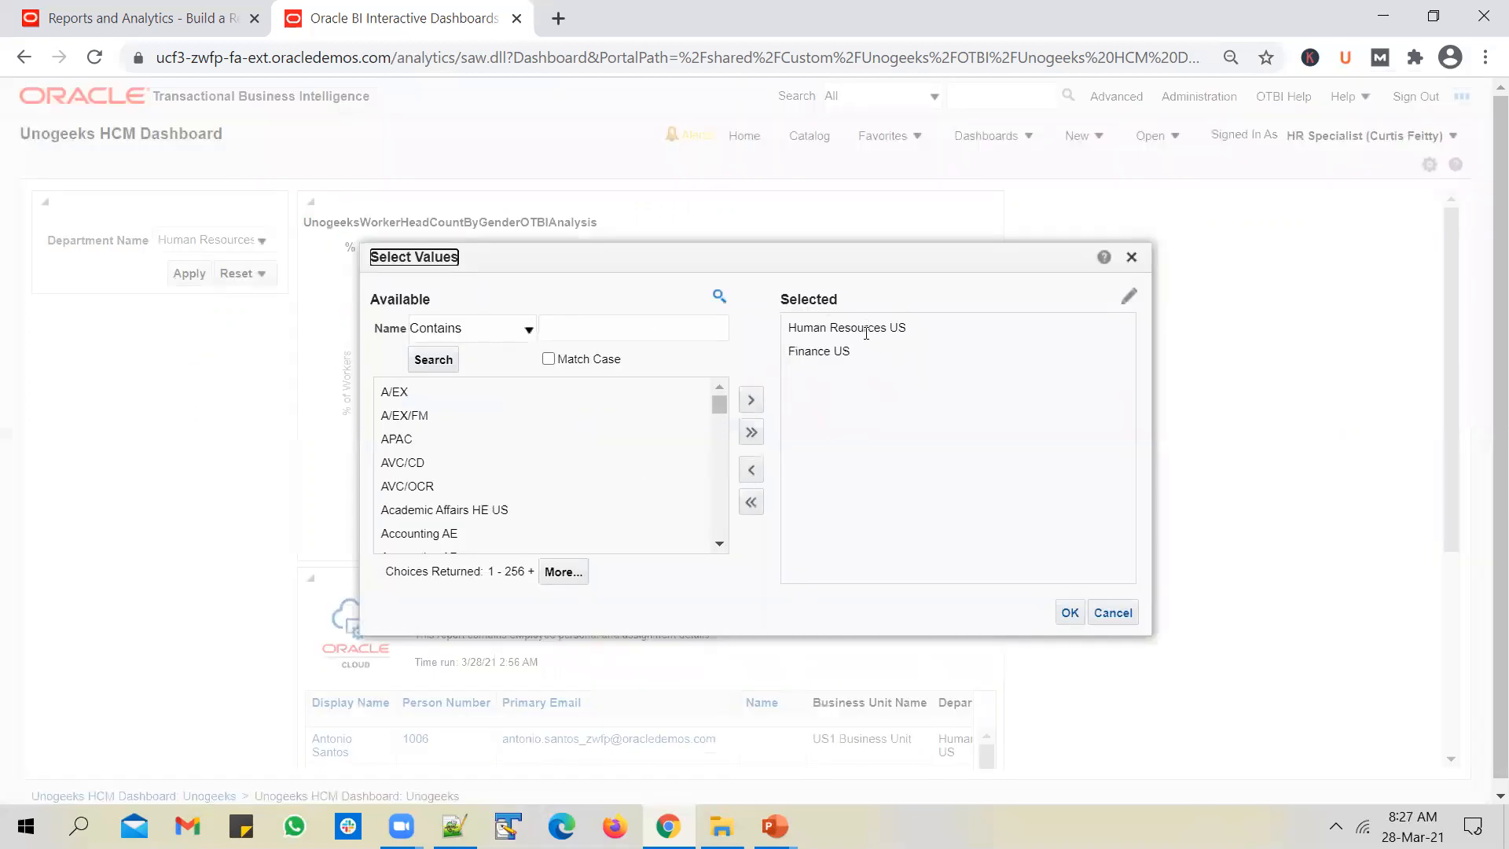
click(566, 329)
click(504, 330)
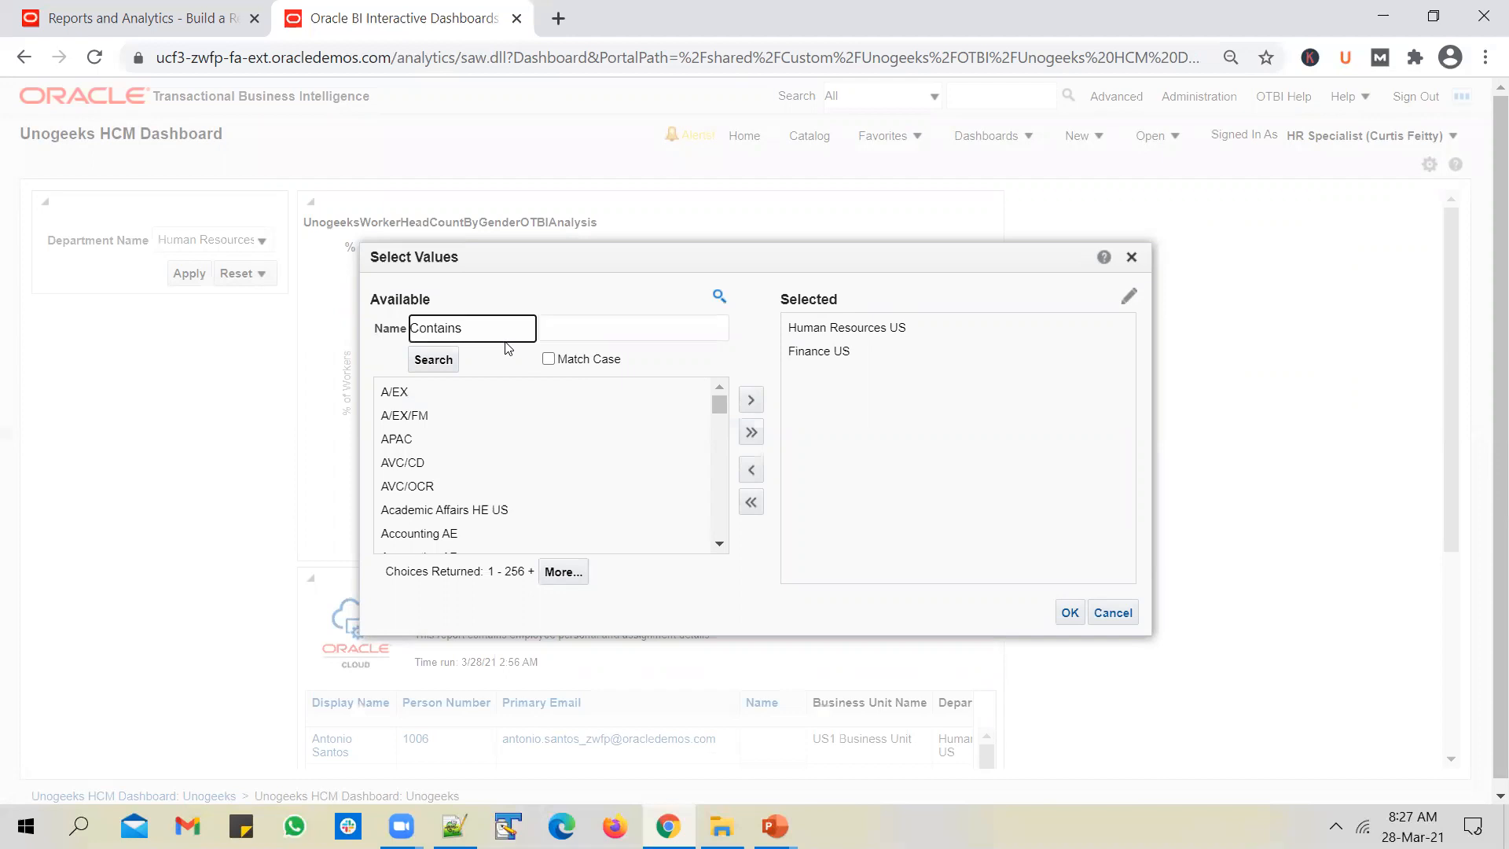
click(479, 365)
click(518, 330)
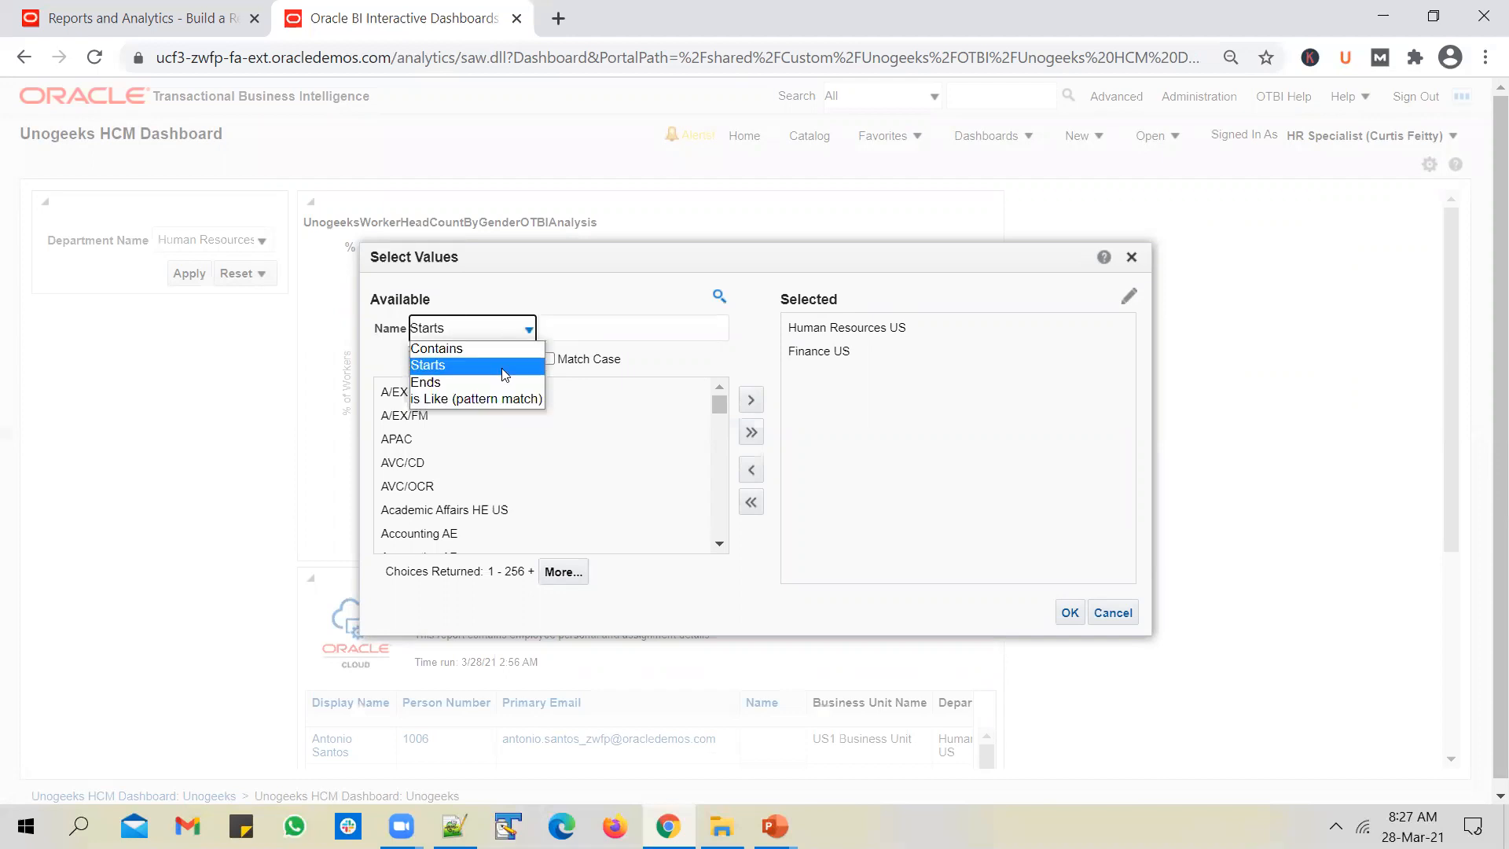
click(500, 379)
click(573, 334)
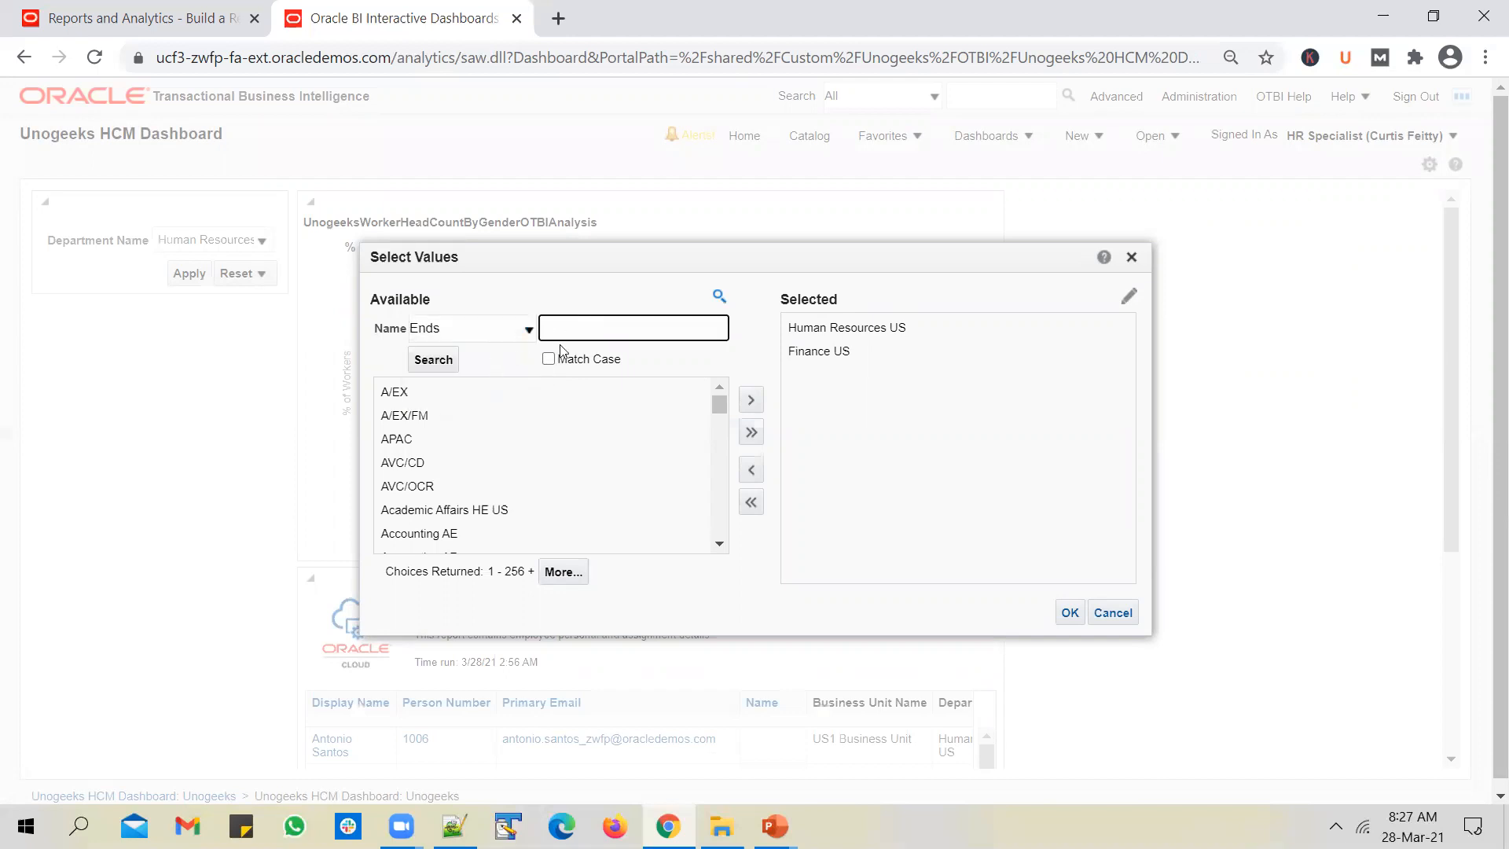
click(431, 360)
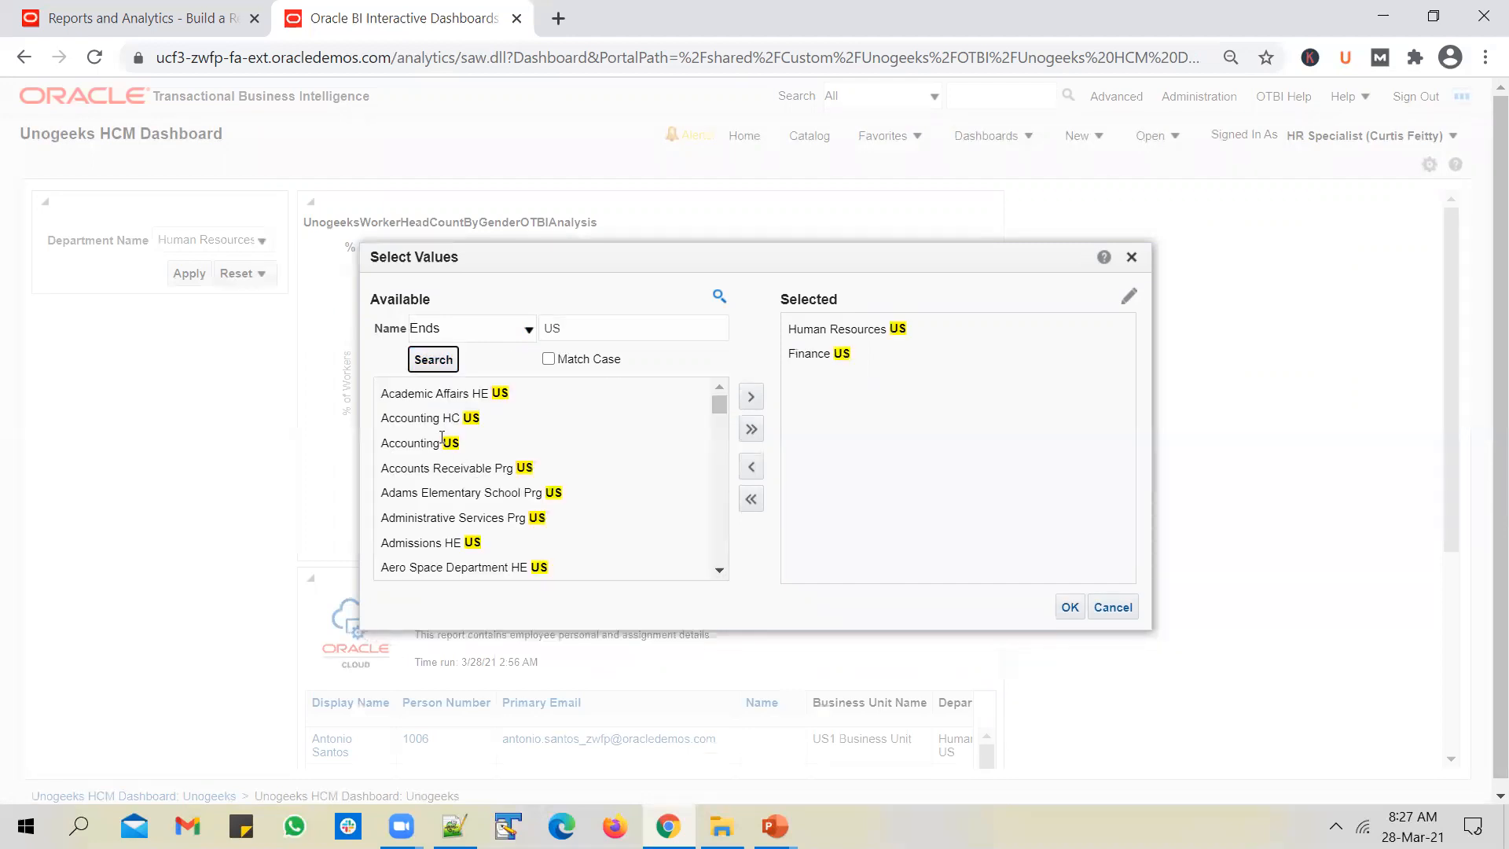
- Add Accounting US to the Department Name selection, and apply the prompt to the chart and the assignment table
click(484, 442)
click(753, 397)
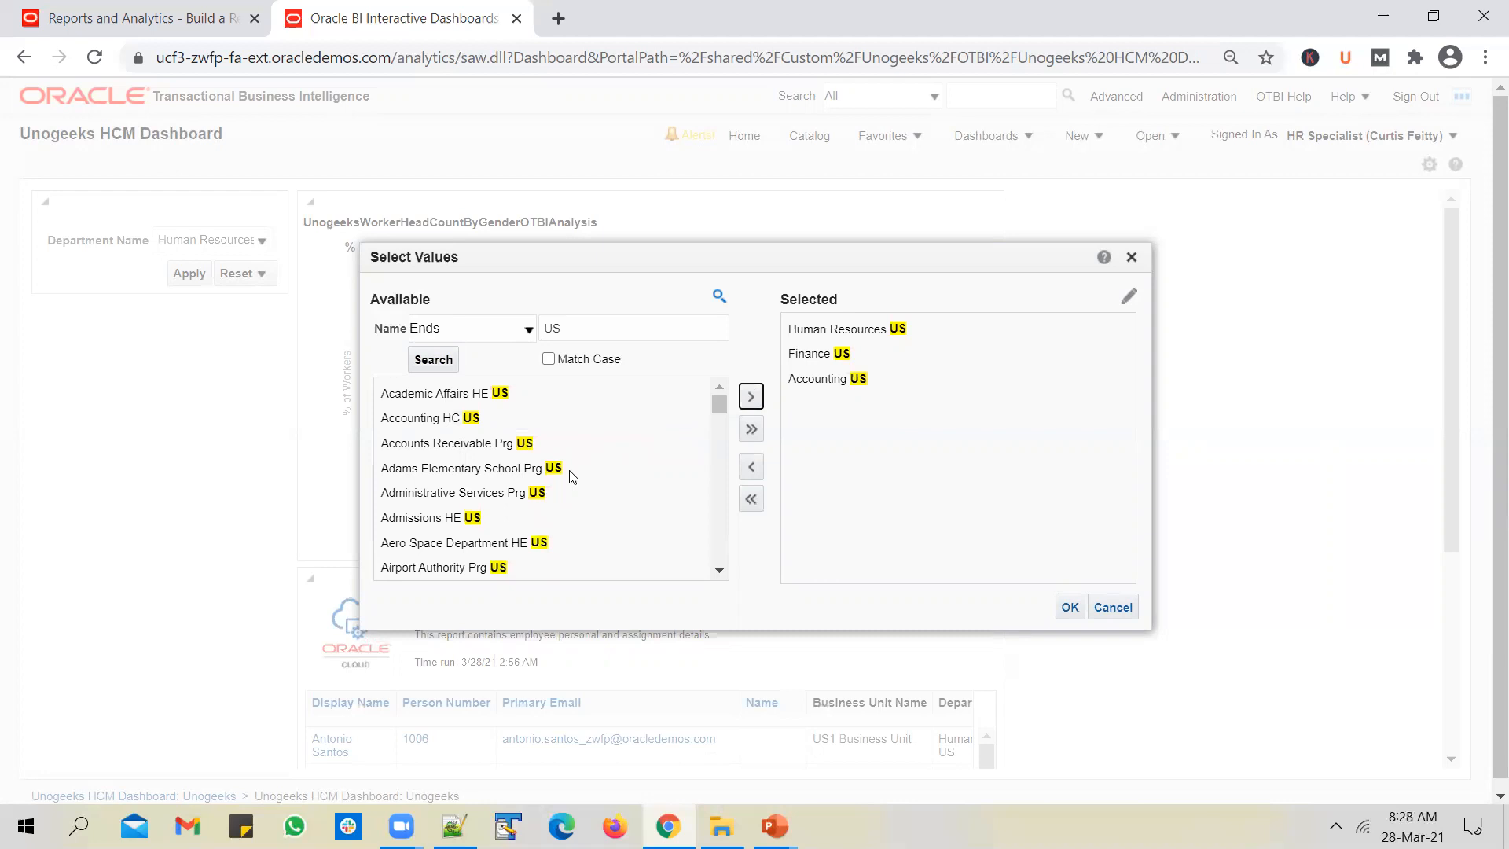
click(1070, 607)
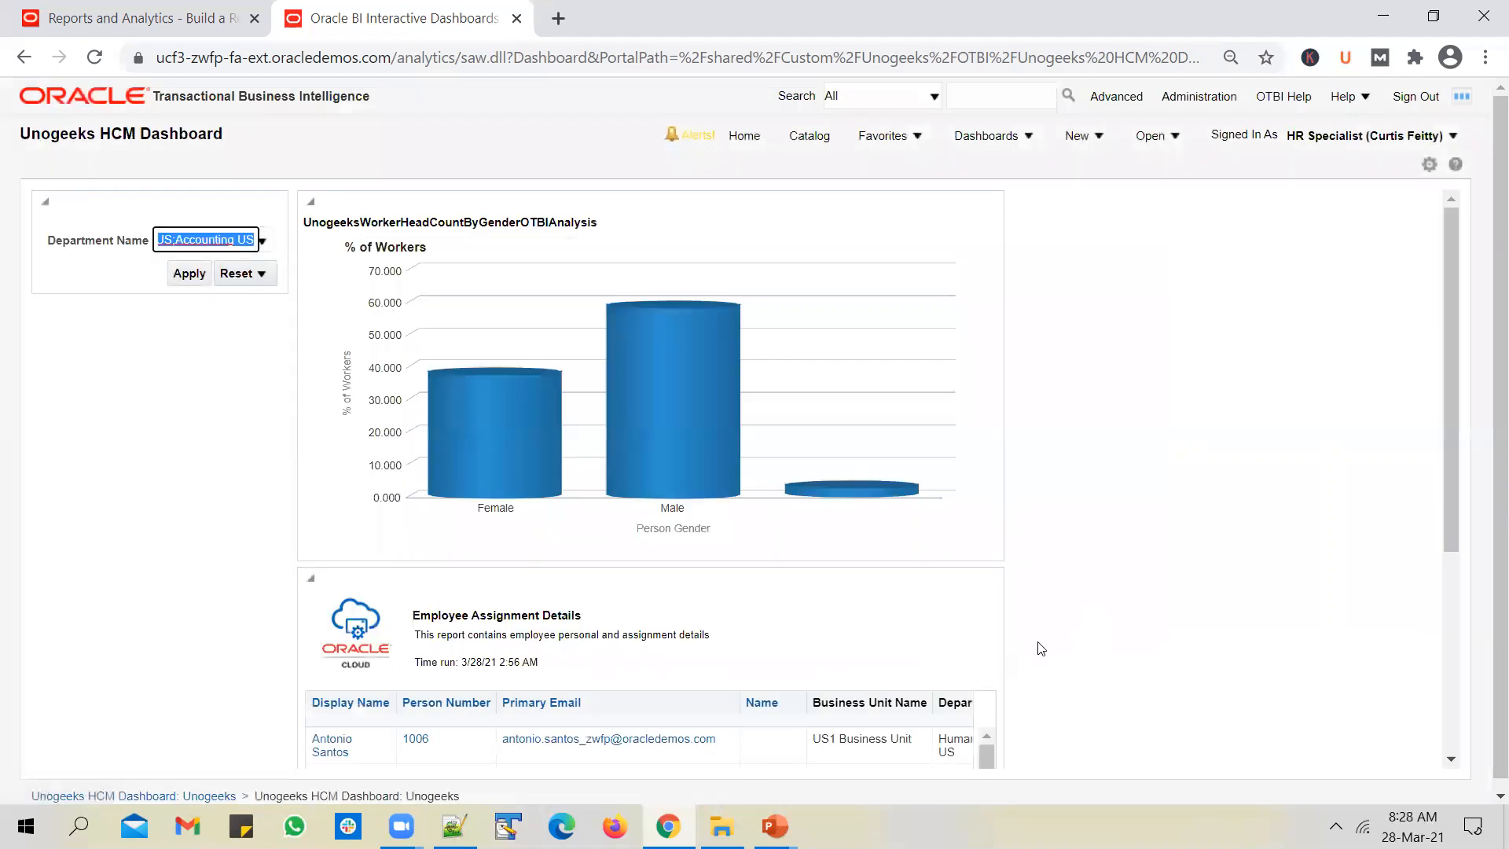
click(189, 273)
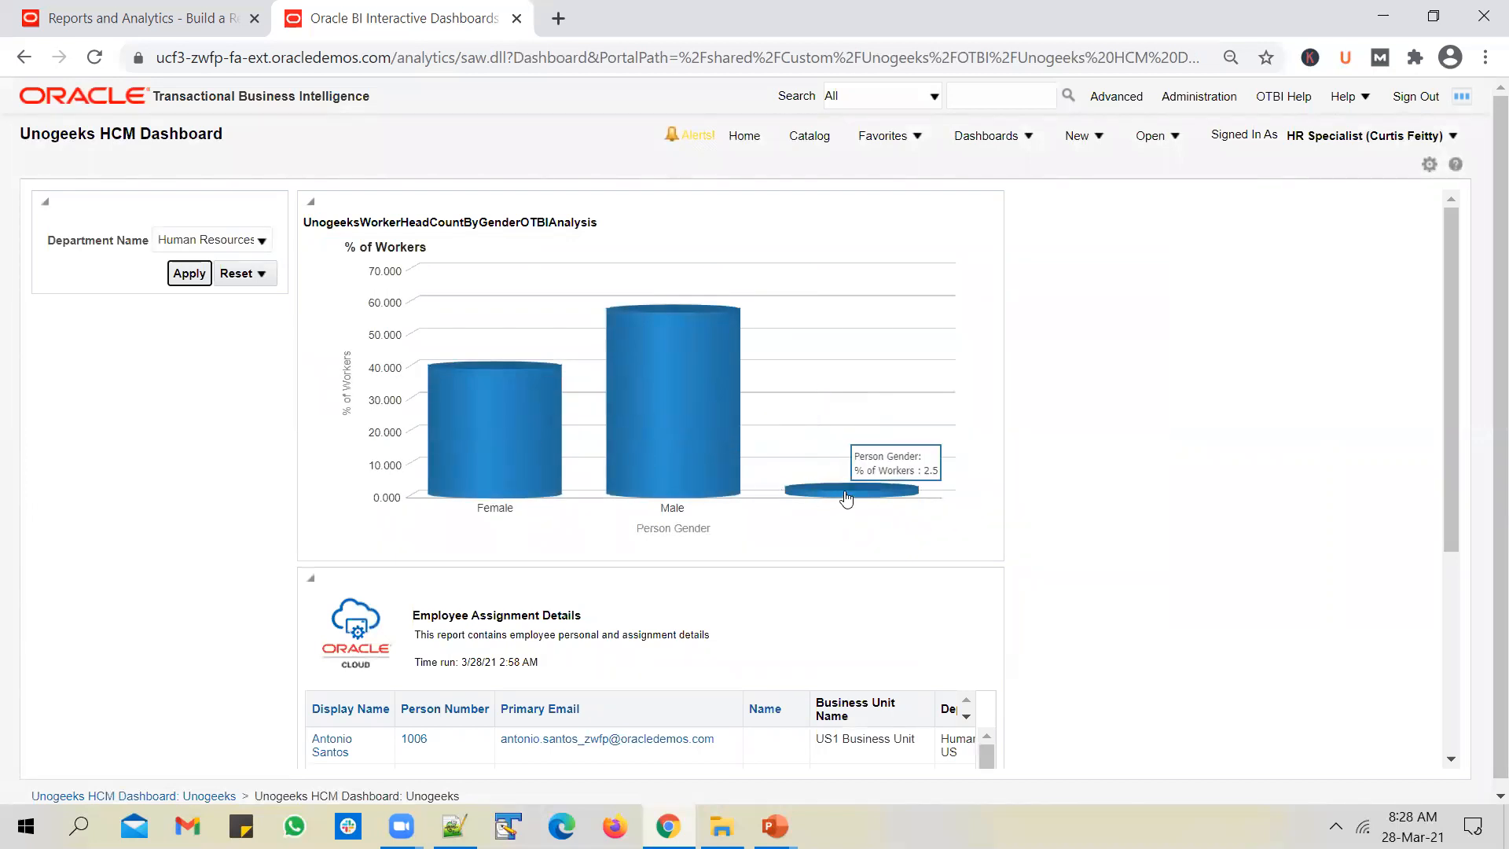
scroll(869, 495, down, 4)
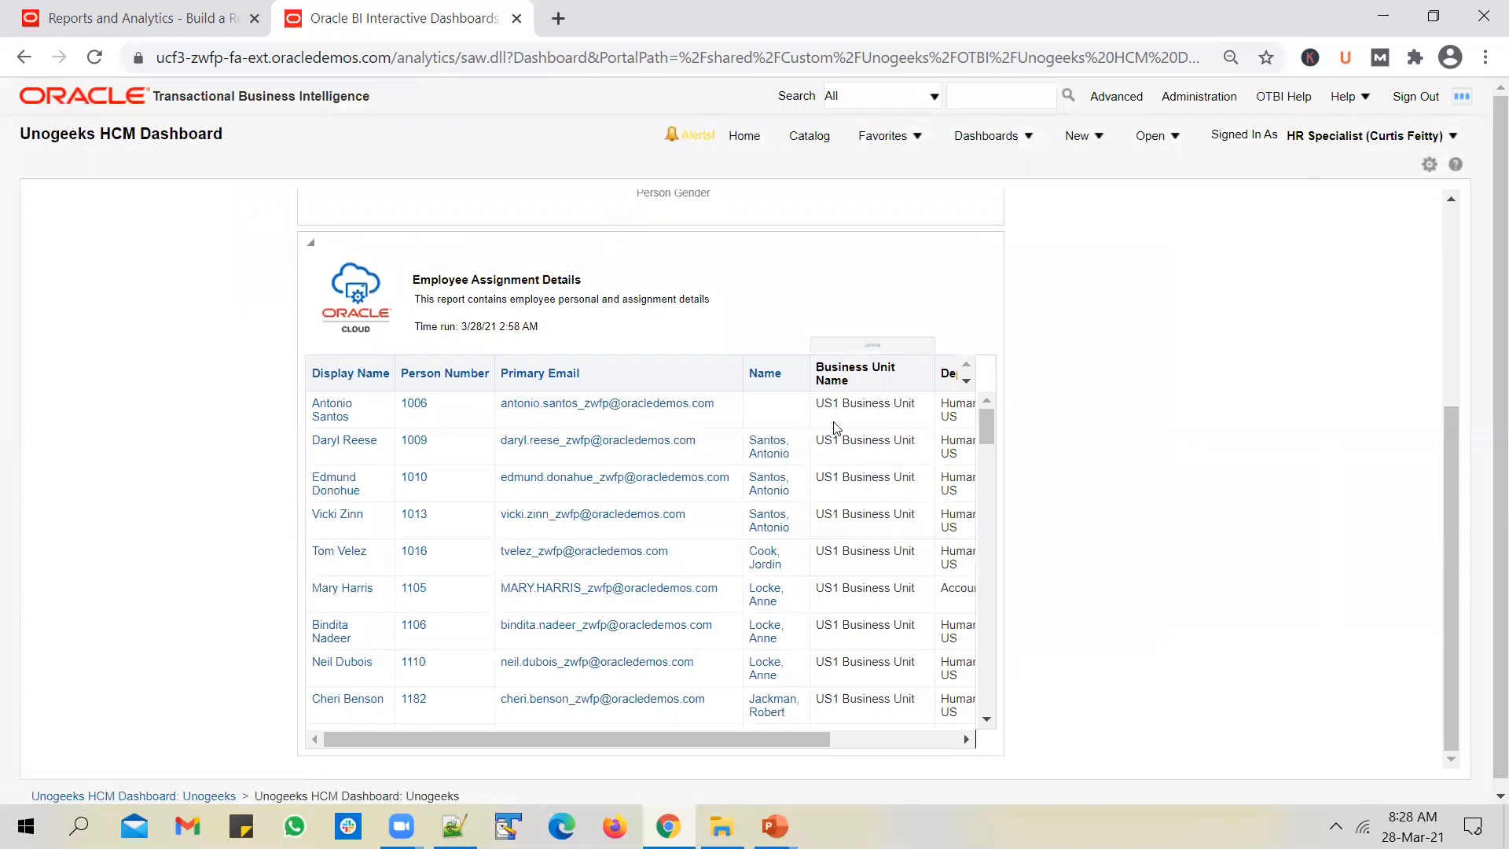
scroll(1101, 393, up, 4)
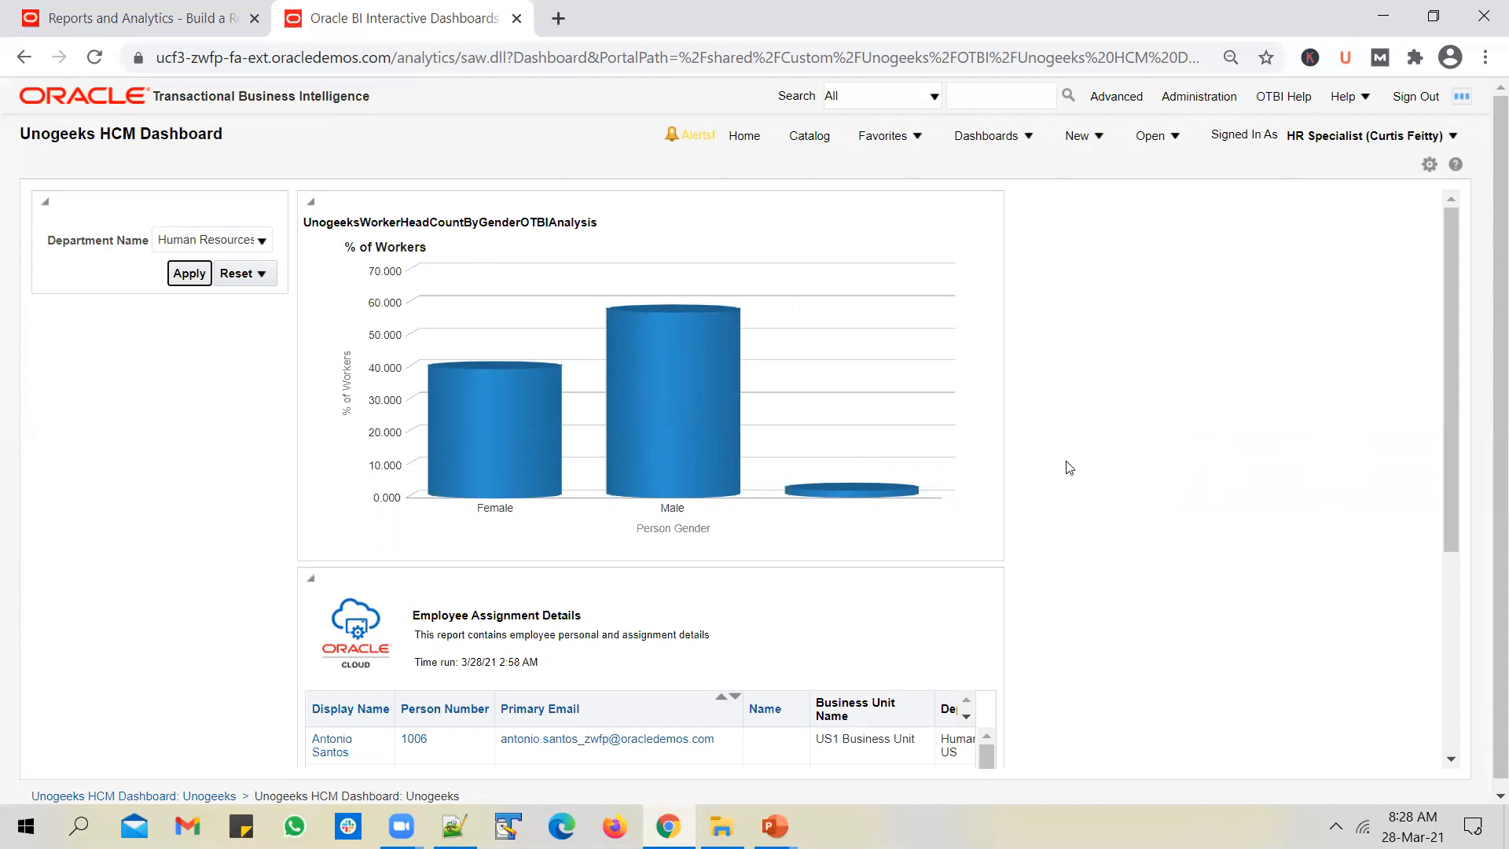
- Browse the catalog to the HCM folder under Shared Folders/Custom
click(811, 137)
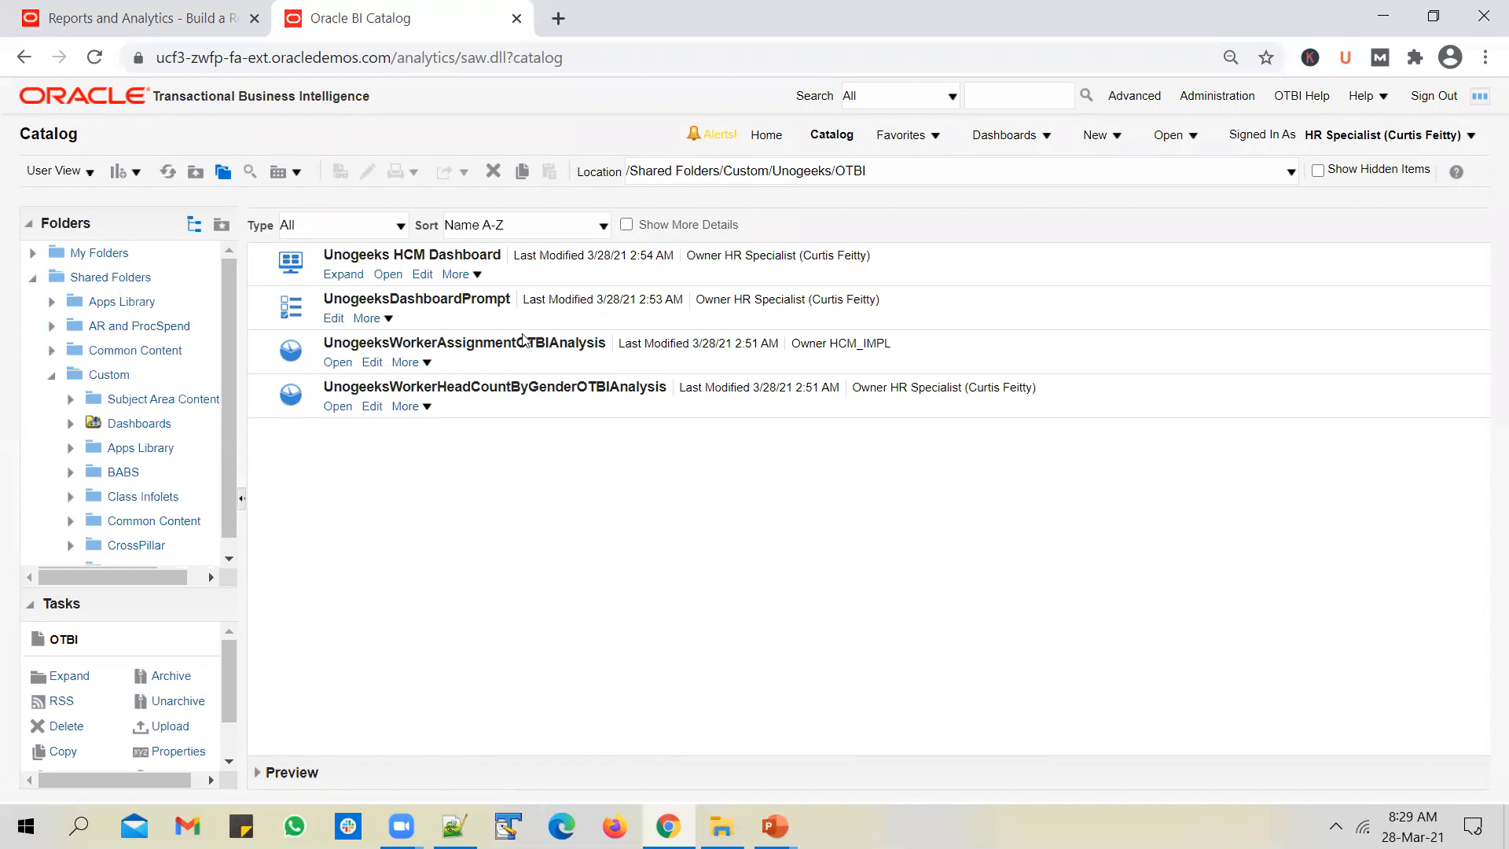
scroll(133, 461, down, 5)
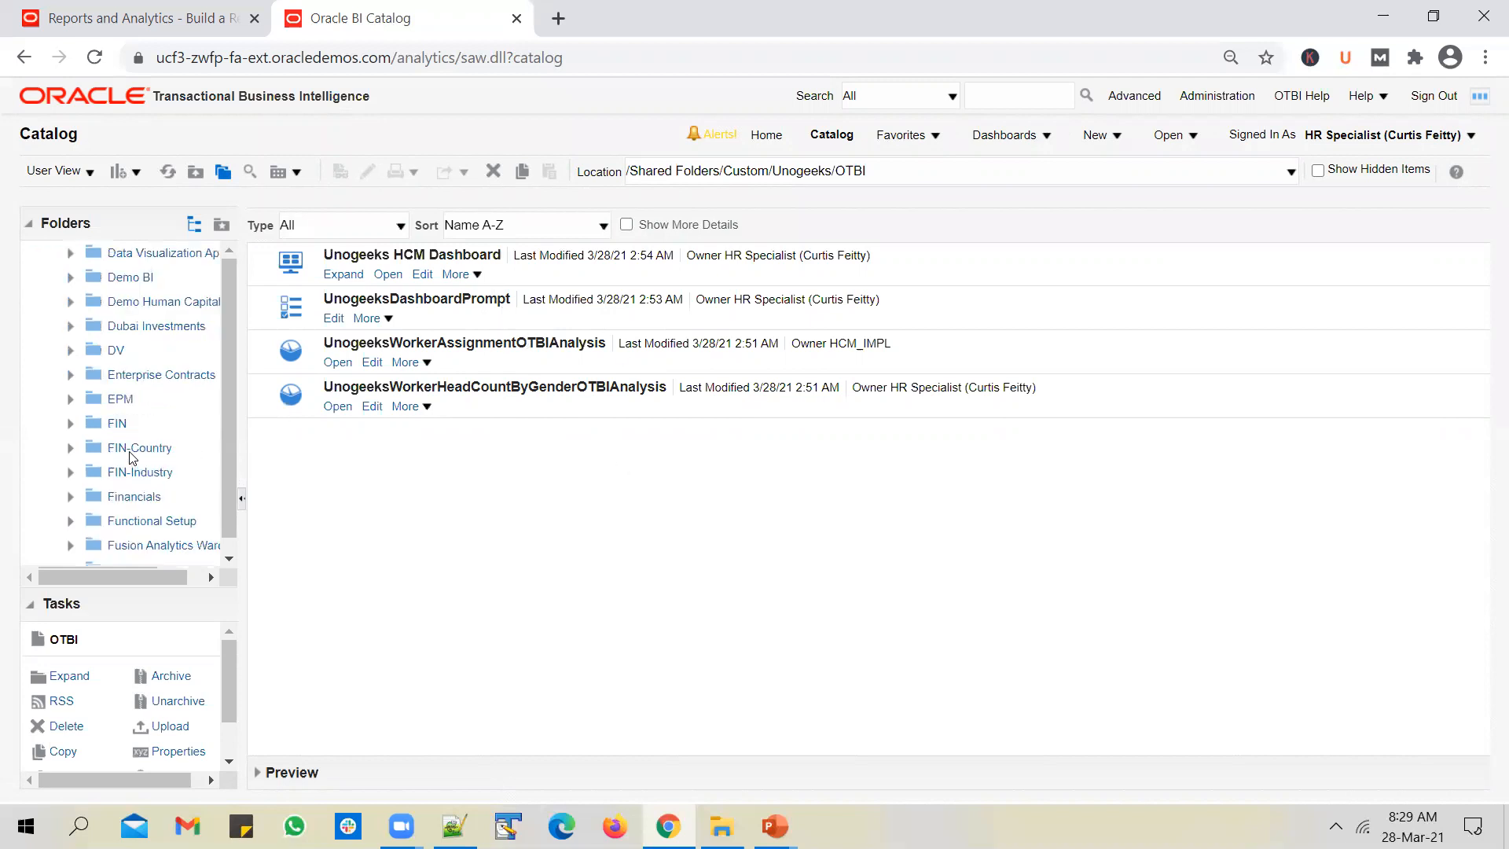
scroll(130, 455, down, 3)
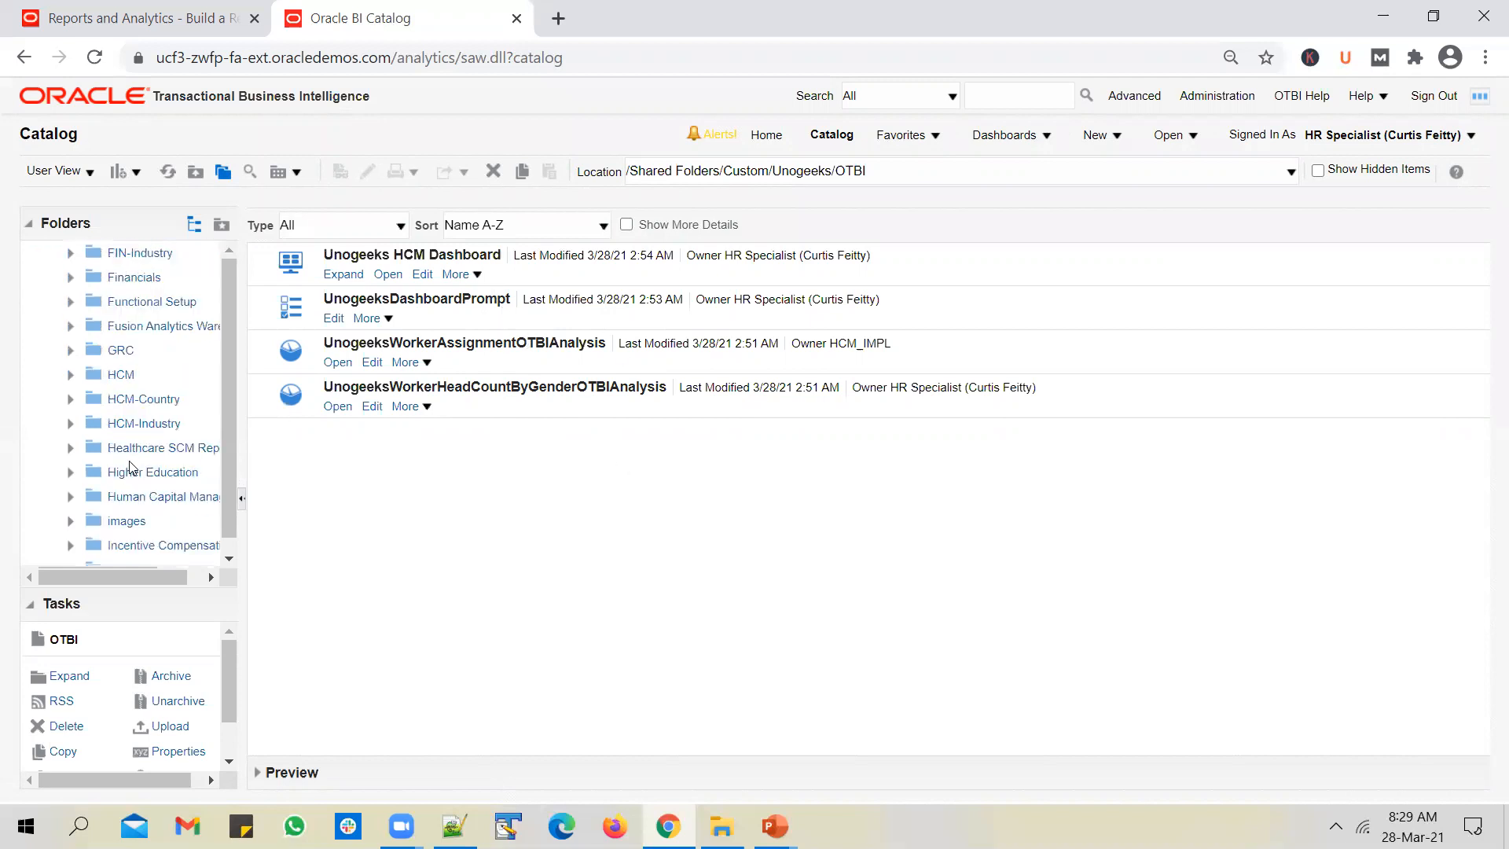
click(122, 383)
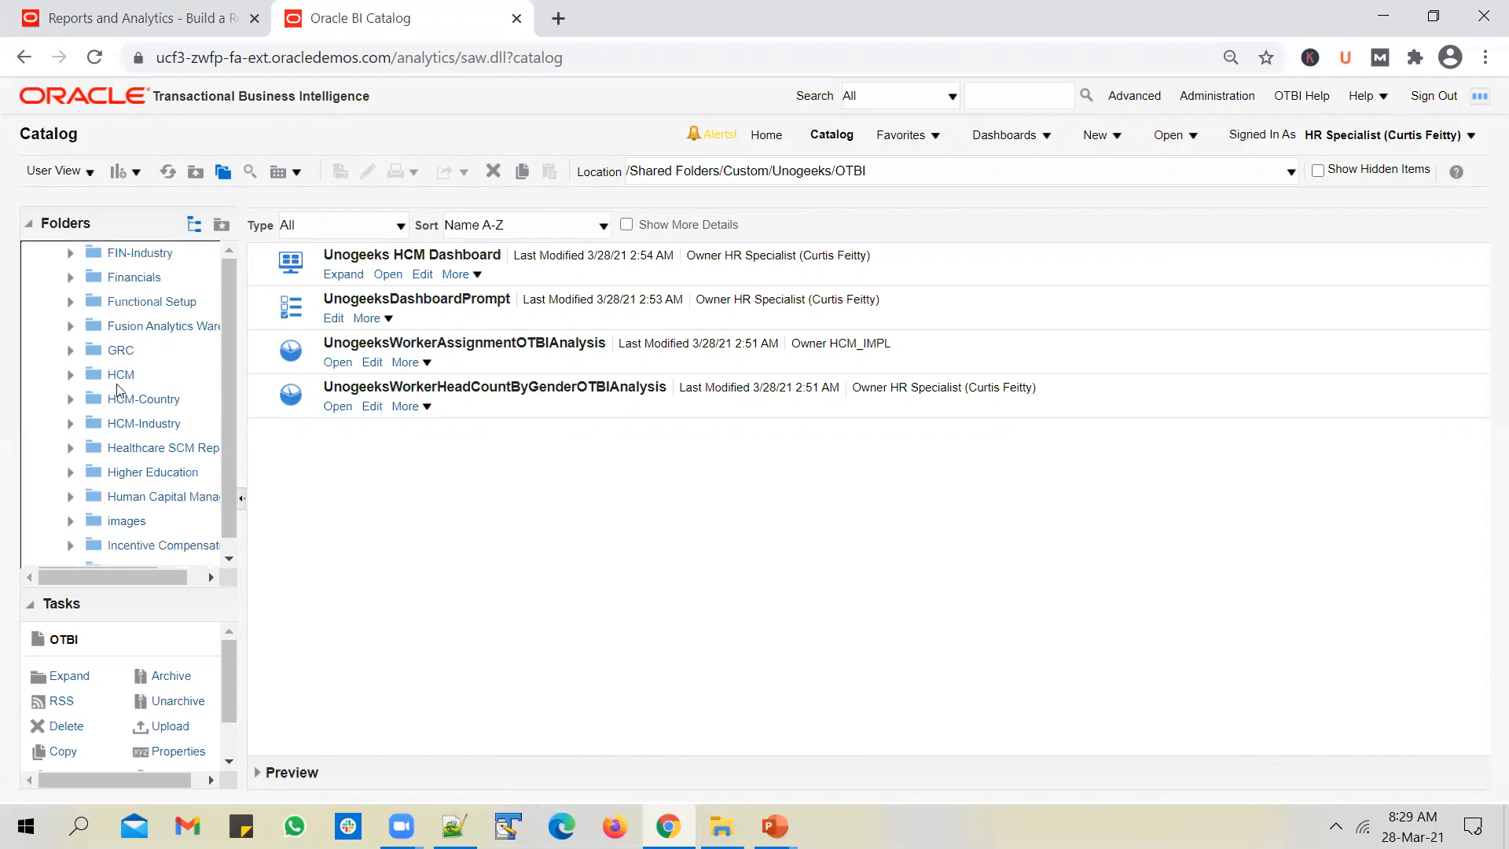
click(122, 376)
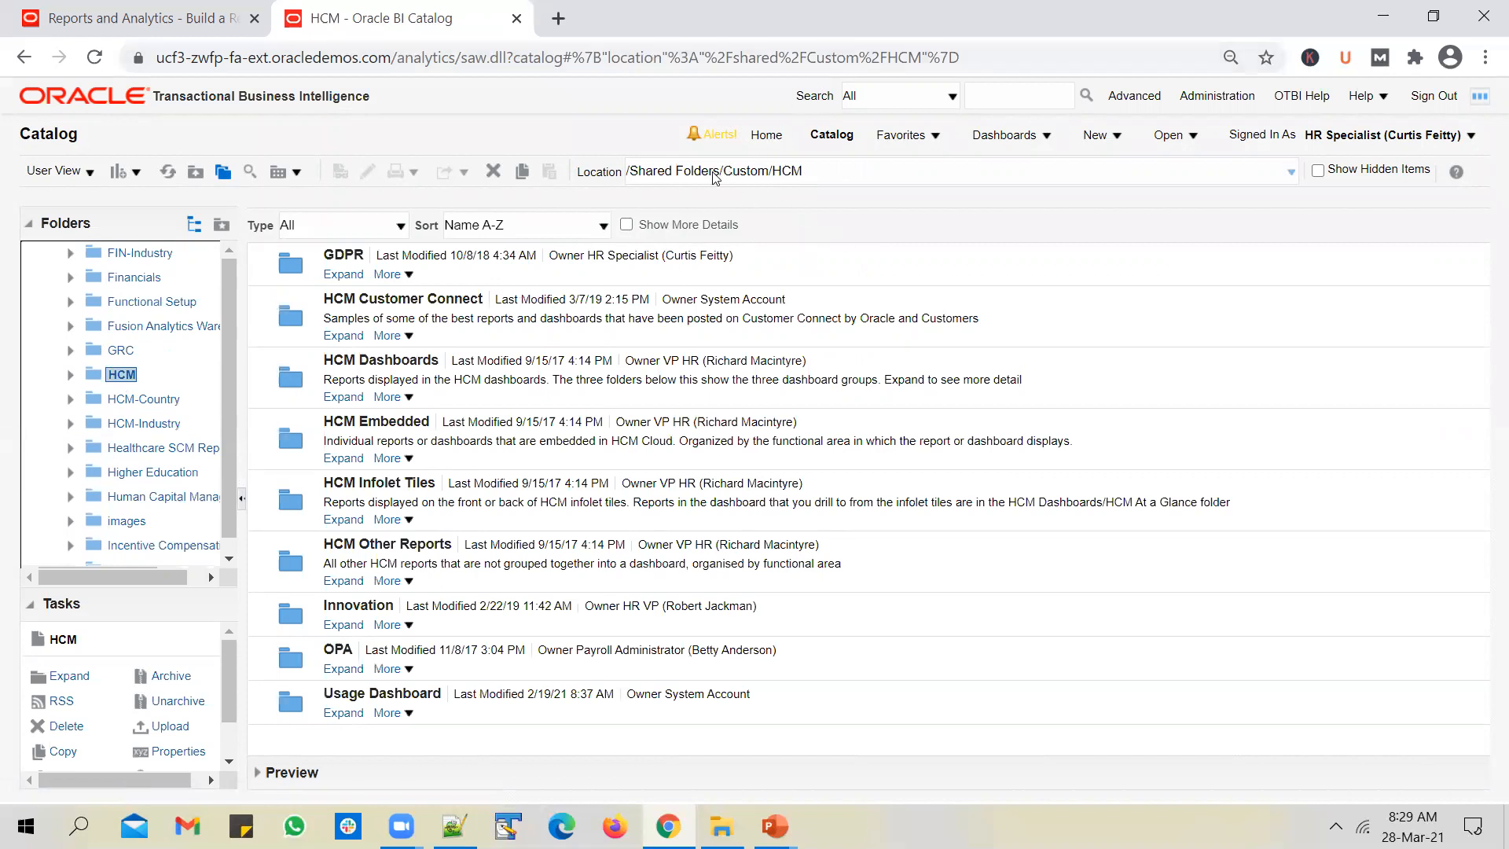
- Go back up to Shared Folders and open the Dashboards folder within Human Capital Management
click(195, 172)
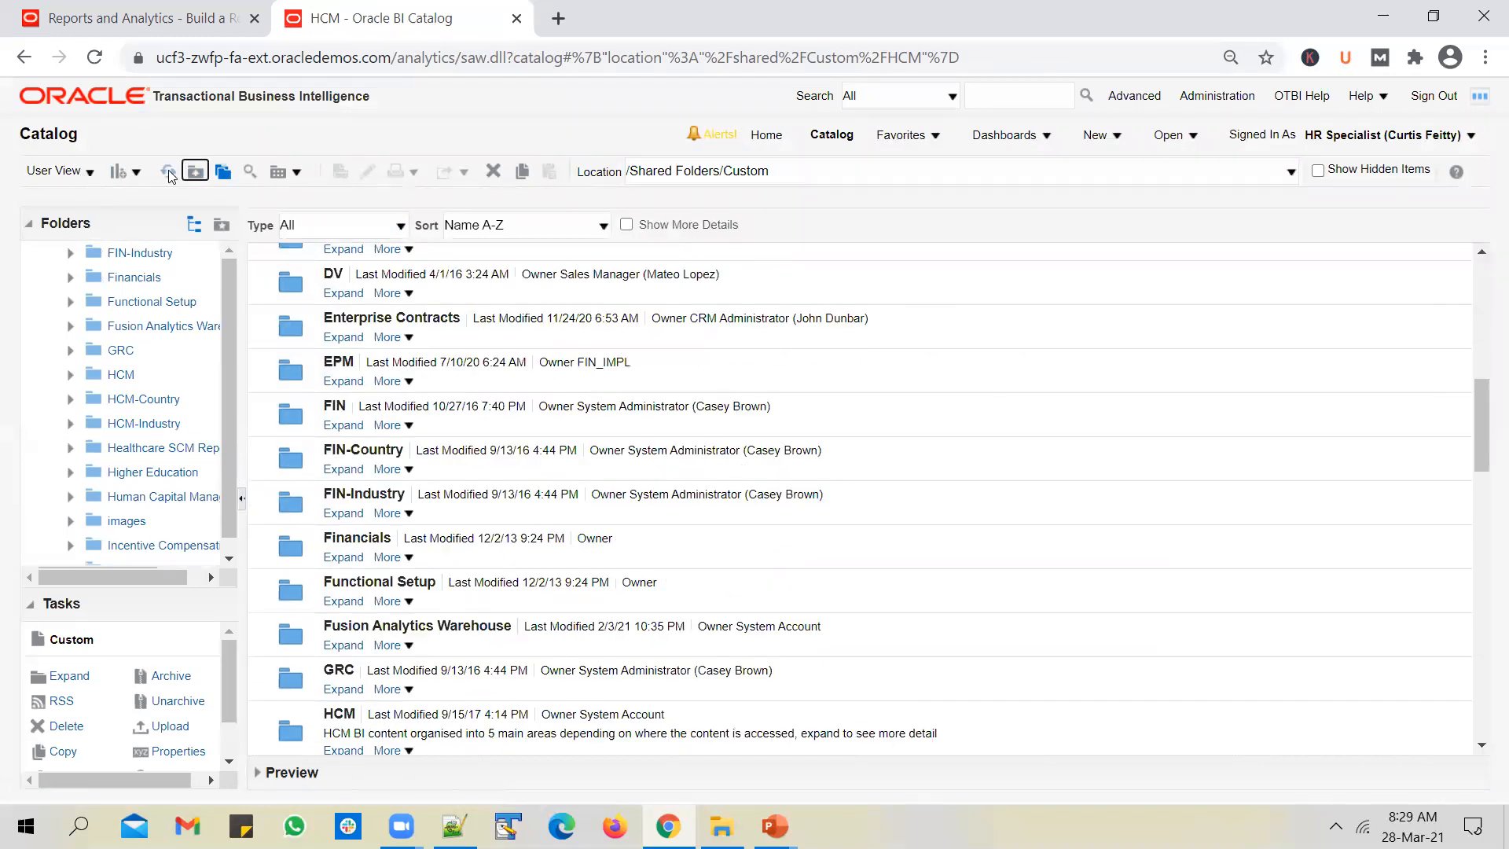
click(195, 171)
scroll(611, 464, down, 15)
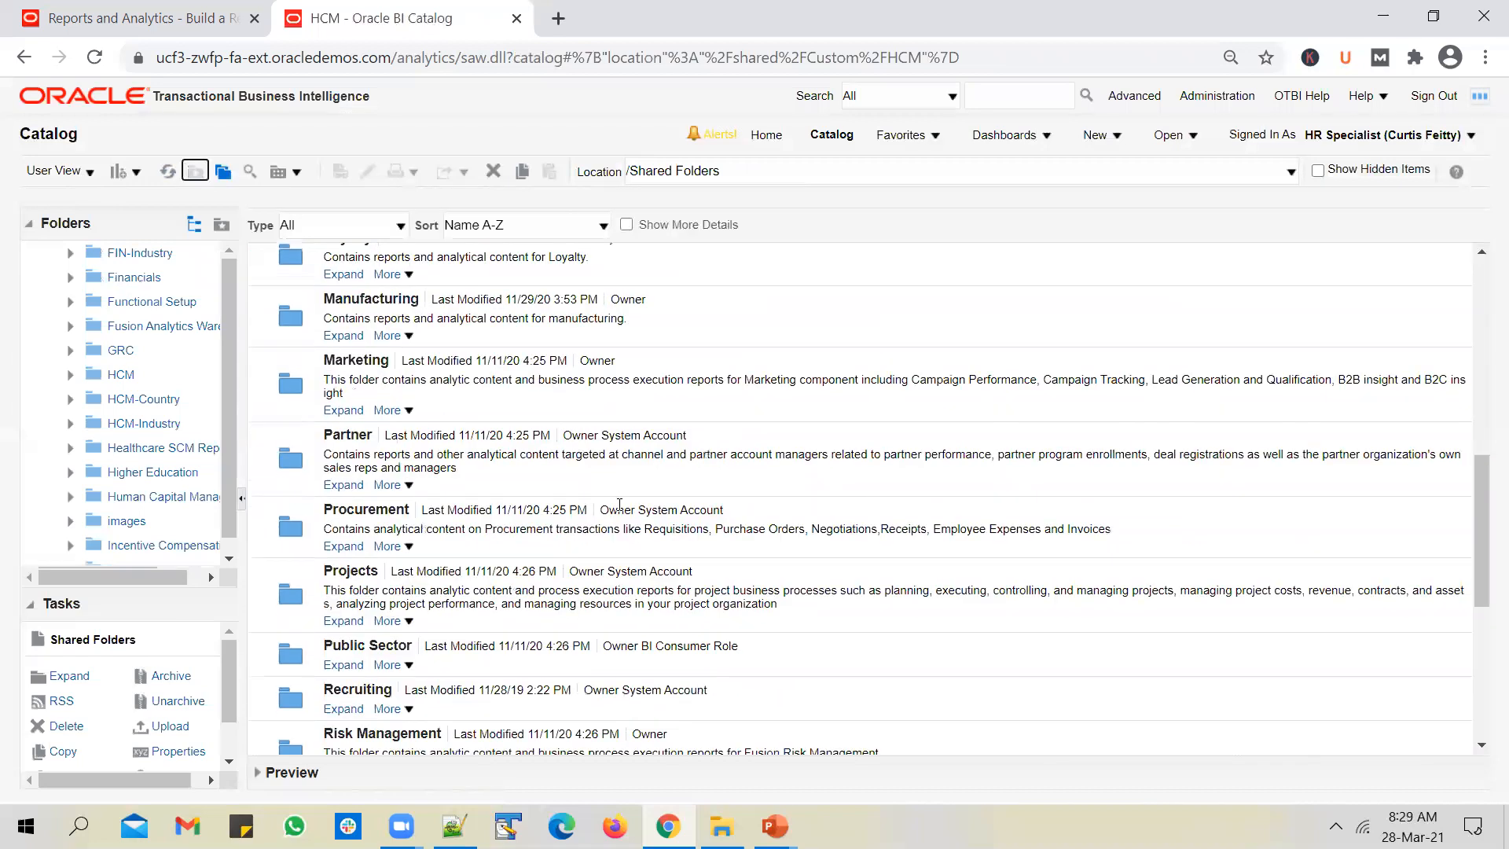
scroll(629, 519, up, 10)
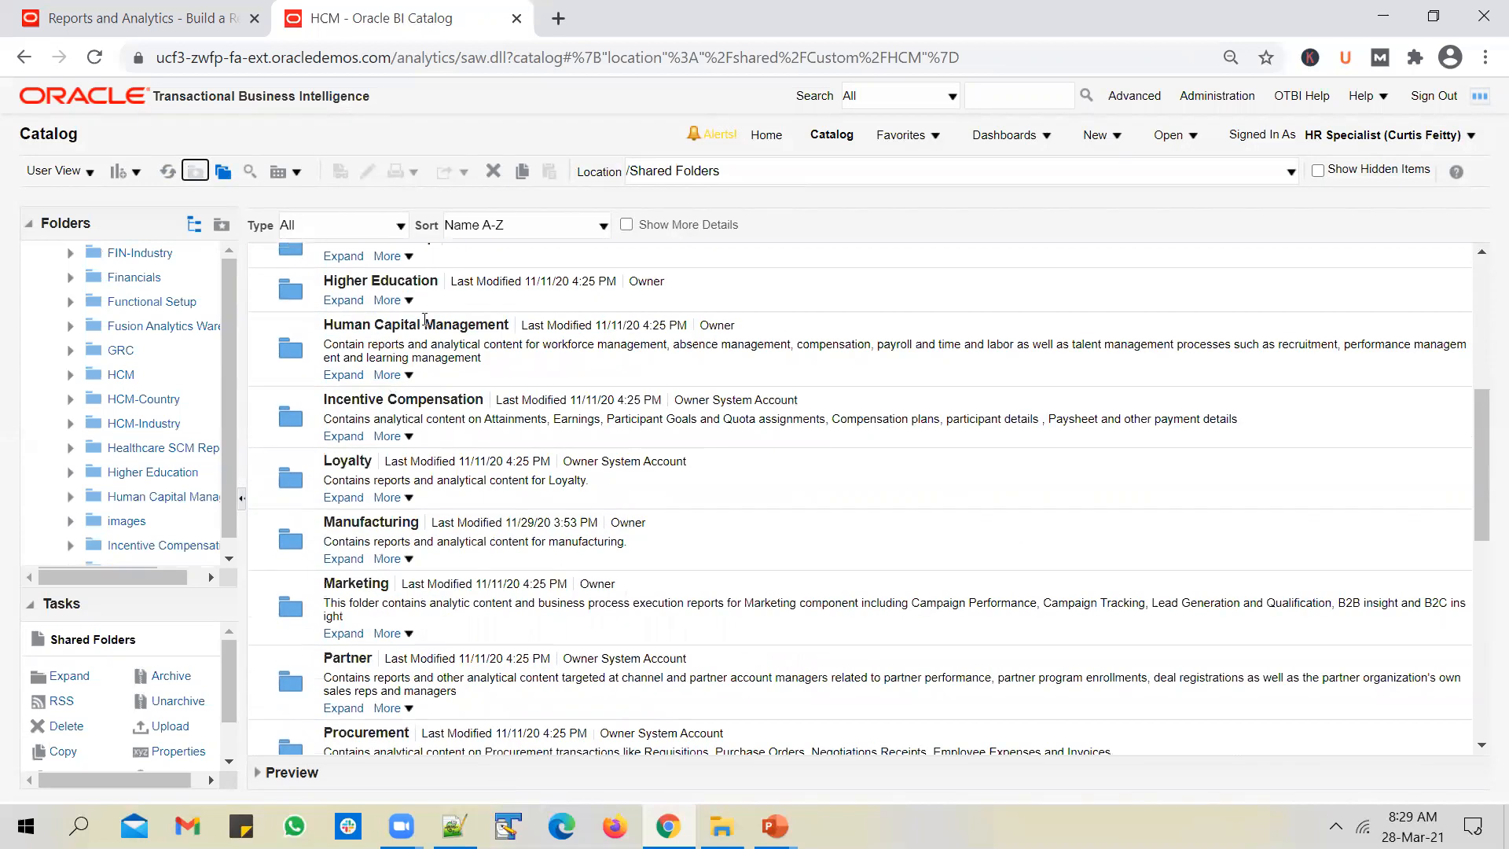
click(341, 376)
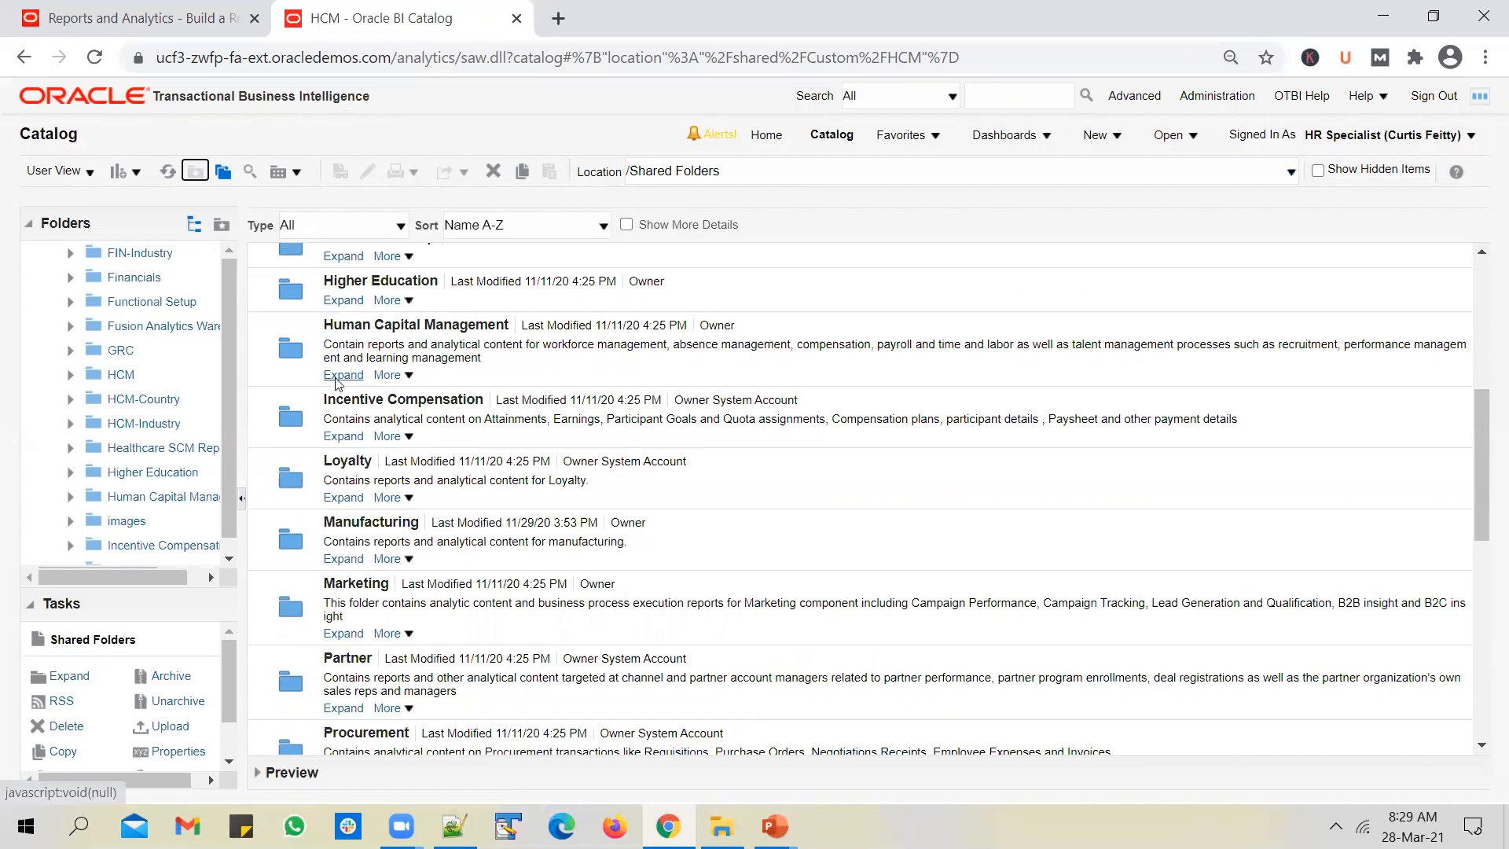
scroll(377, 456, down, 3)
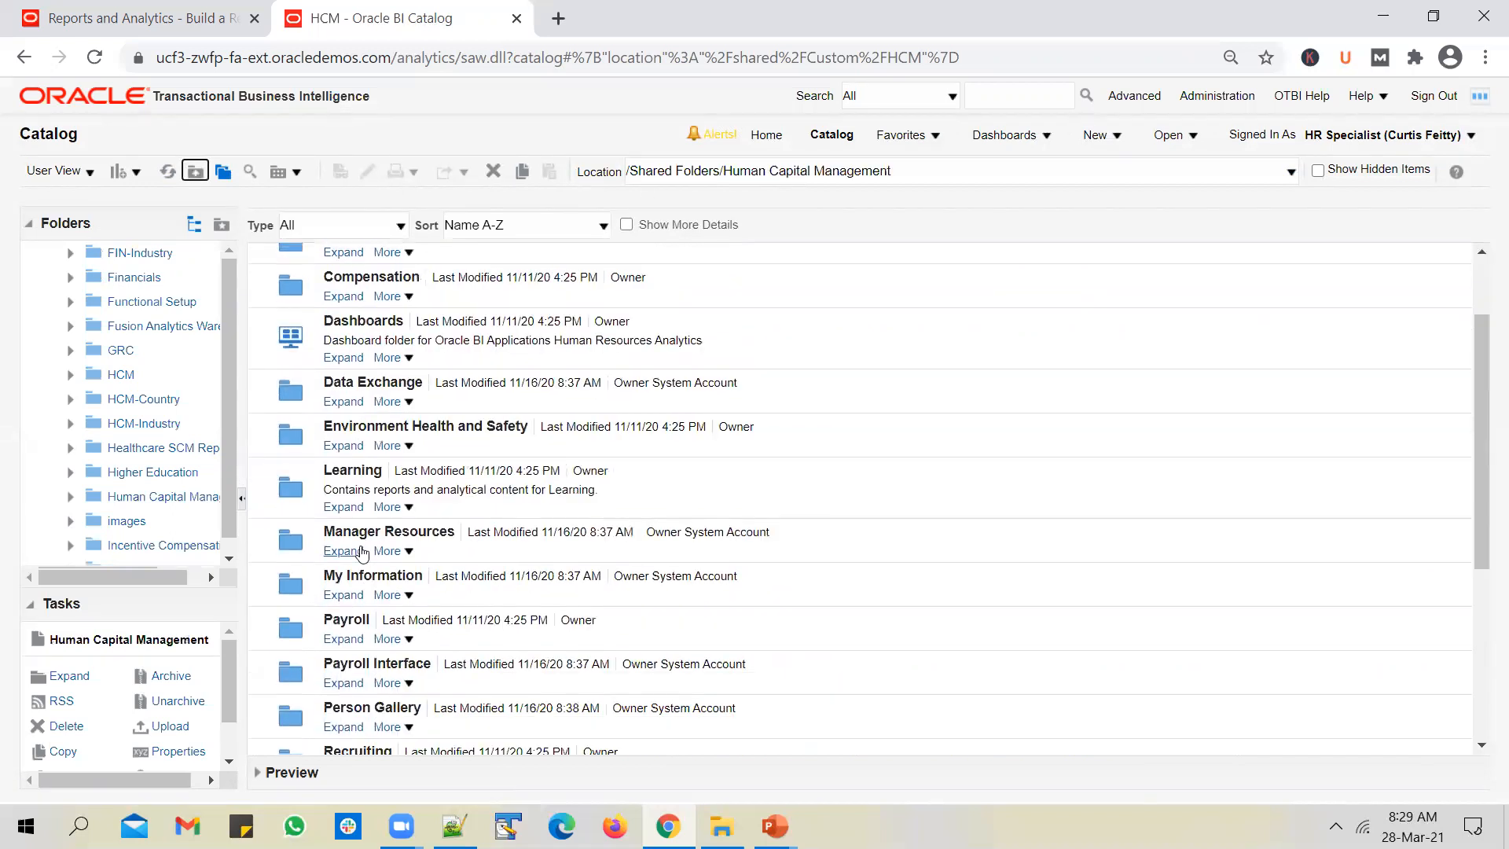
click(344, 359)
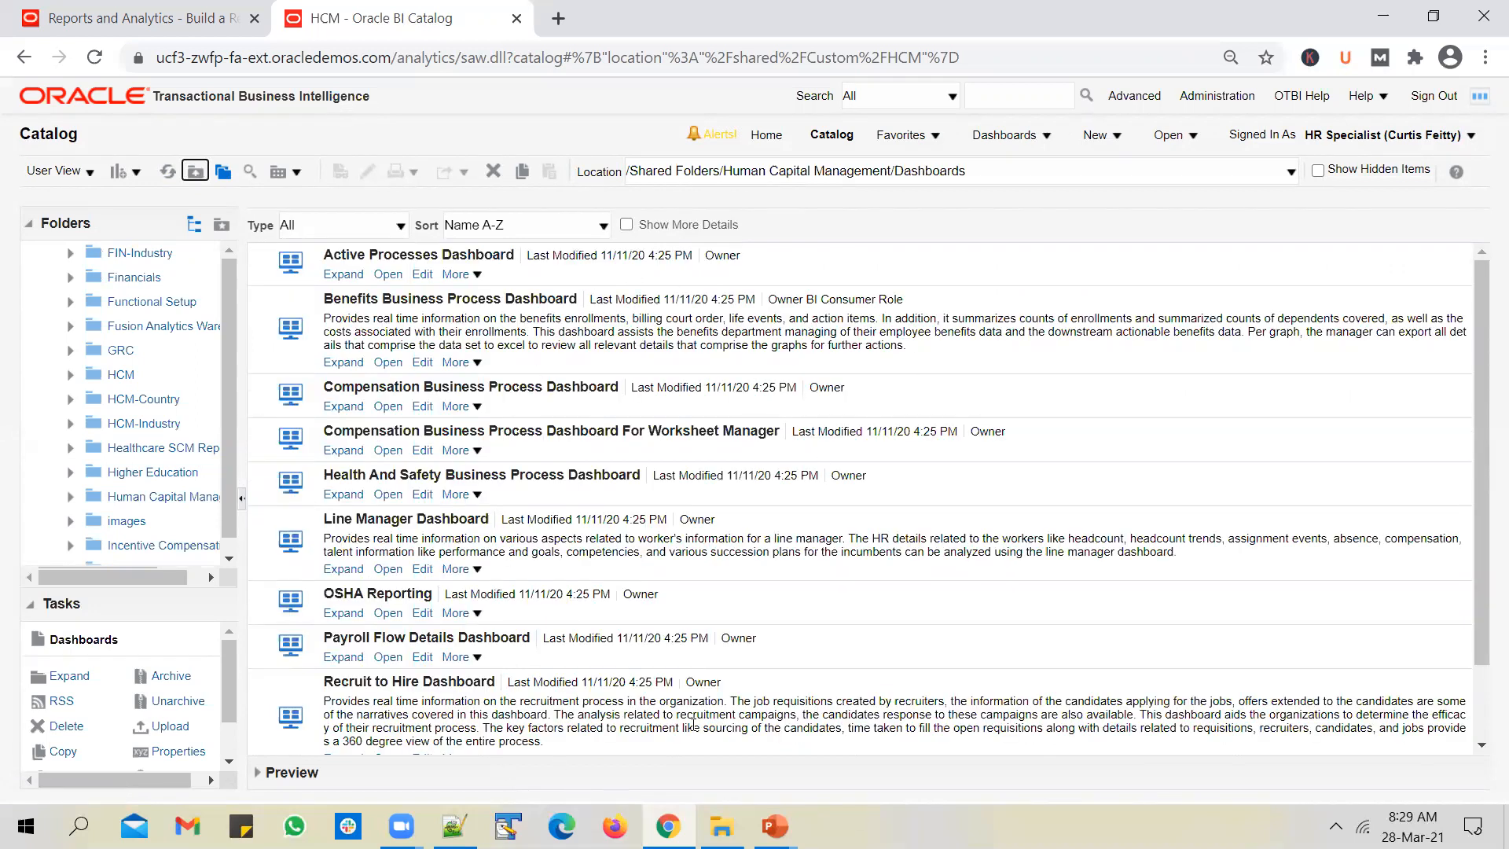
- Open the Line Manager Dashboard and examine the prompts, tiles and charts on its Headcount page
click(388, 569)
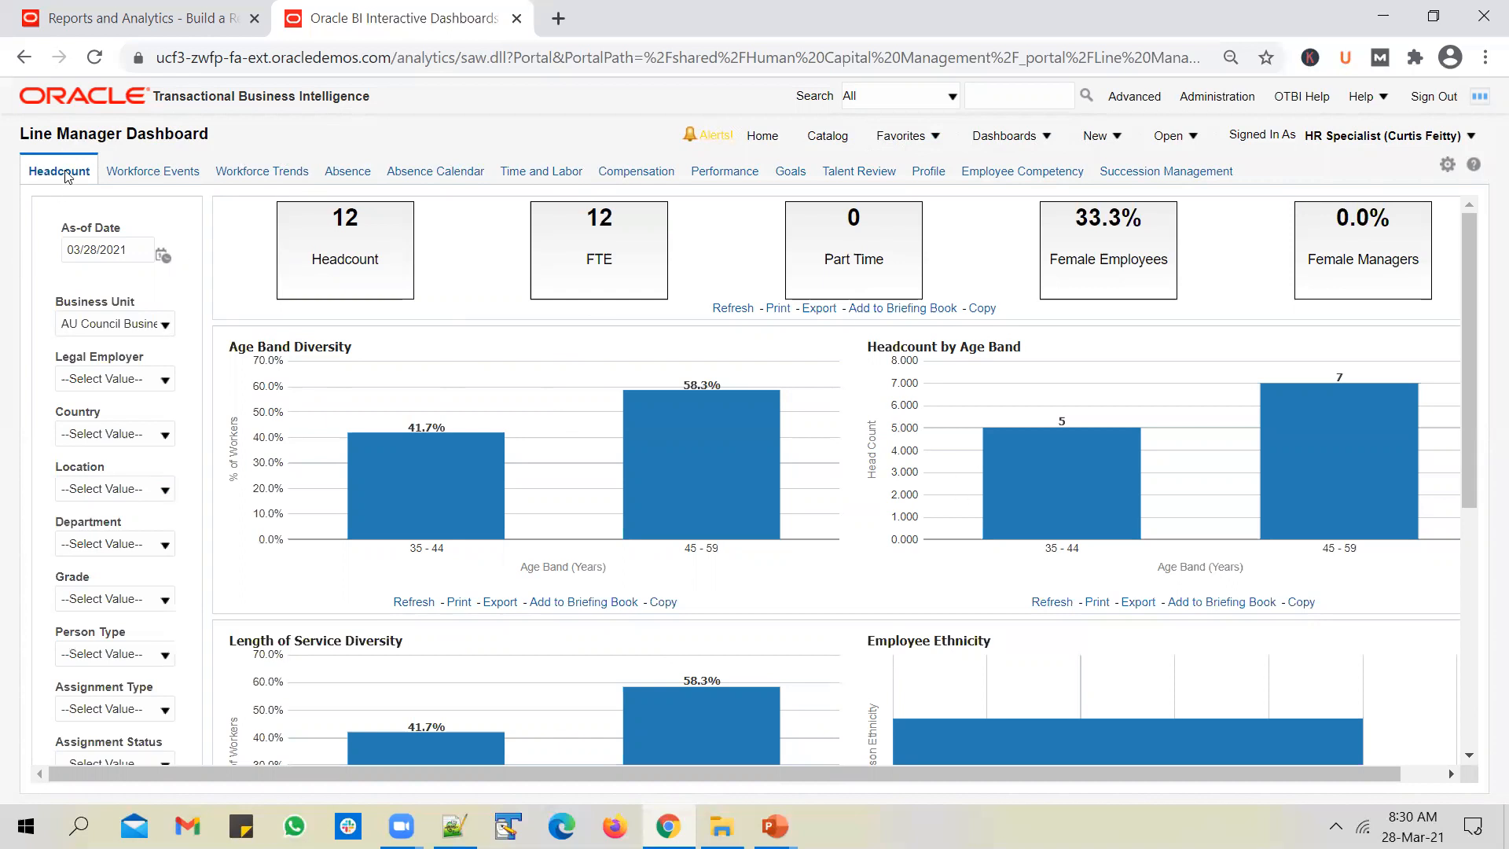
scroll(471, 338, down, 6)
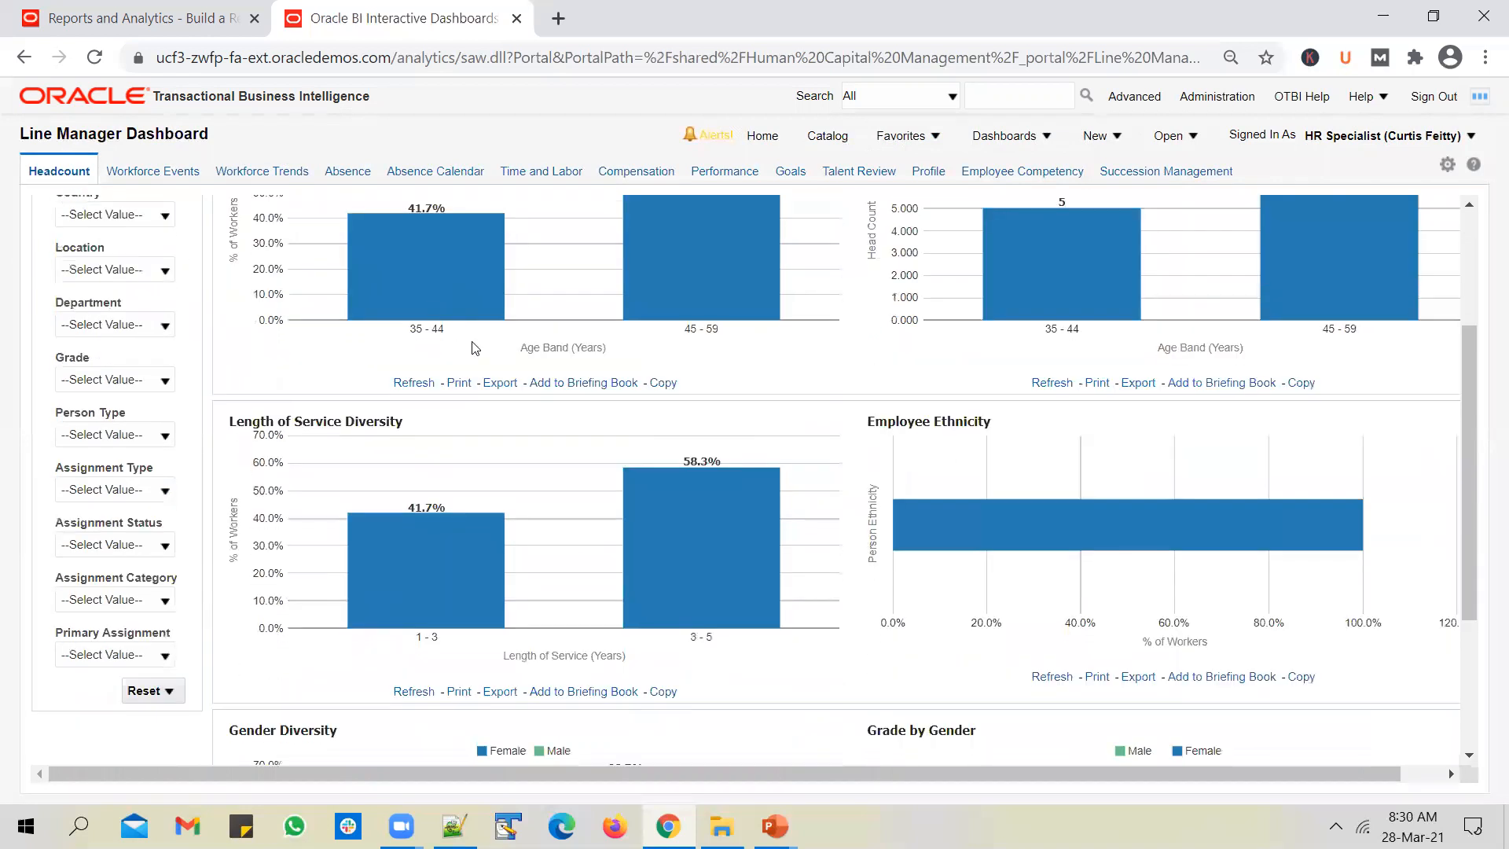
scroll(698, 488, up, 6)
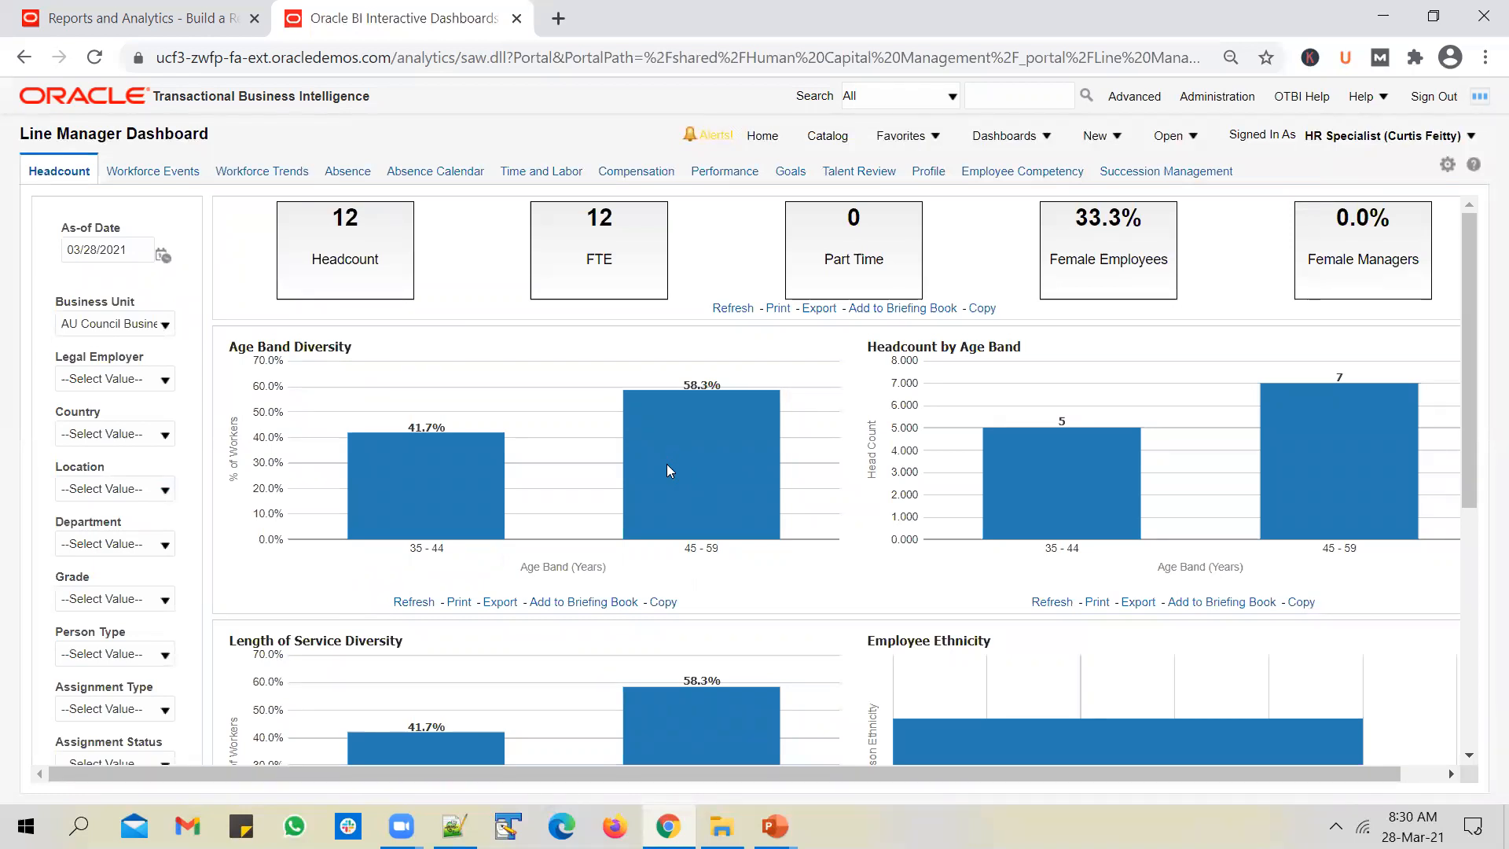
scroll(667, 464, down, 3)
scroll(676, 475, up, 3)
scroll(1099, 456, down, 6)
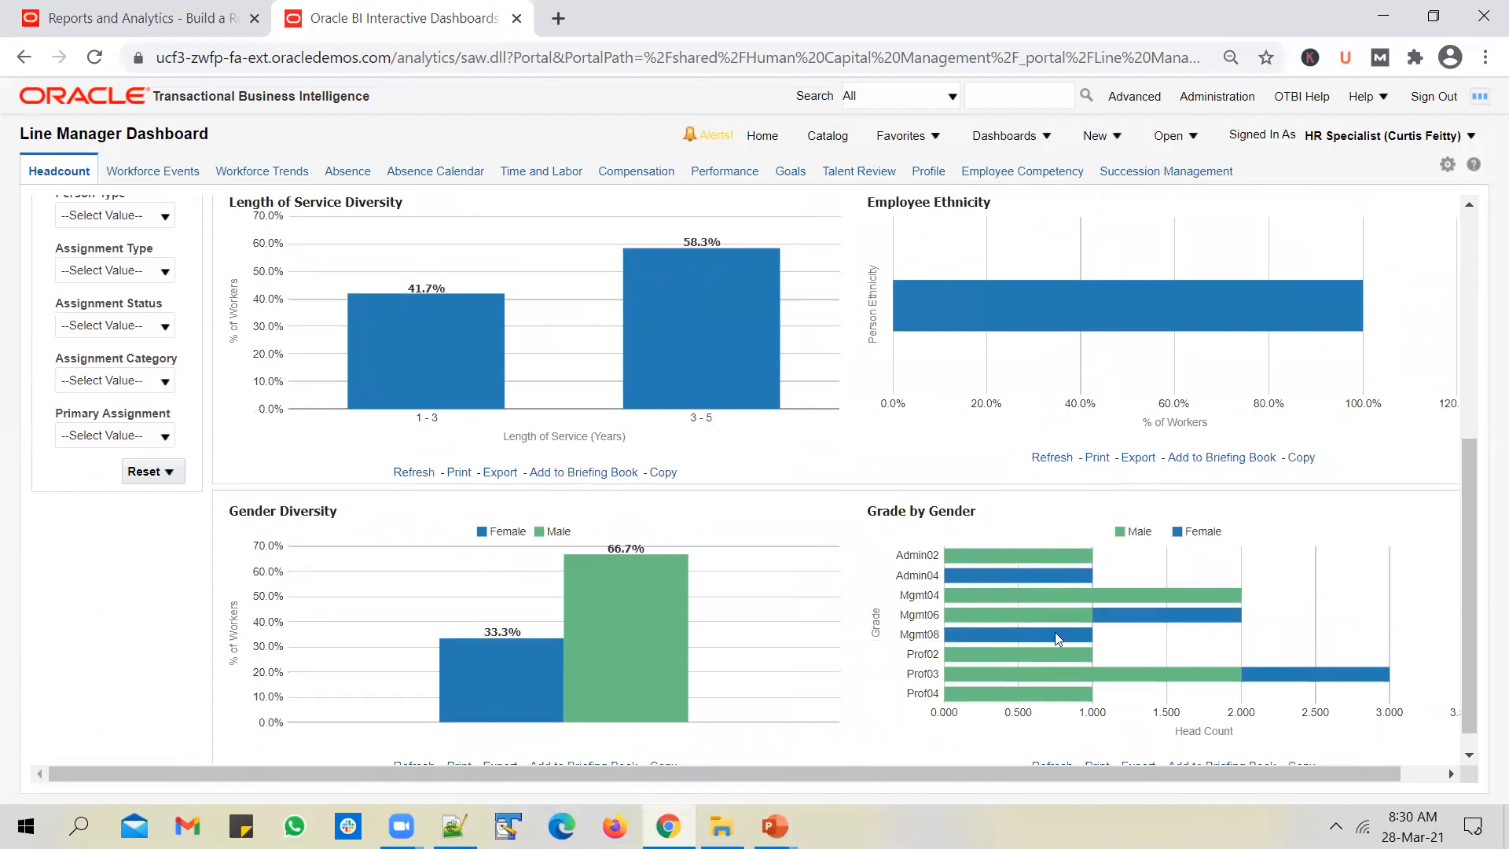
scroll(1059, 626, up, 6)
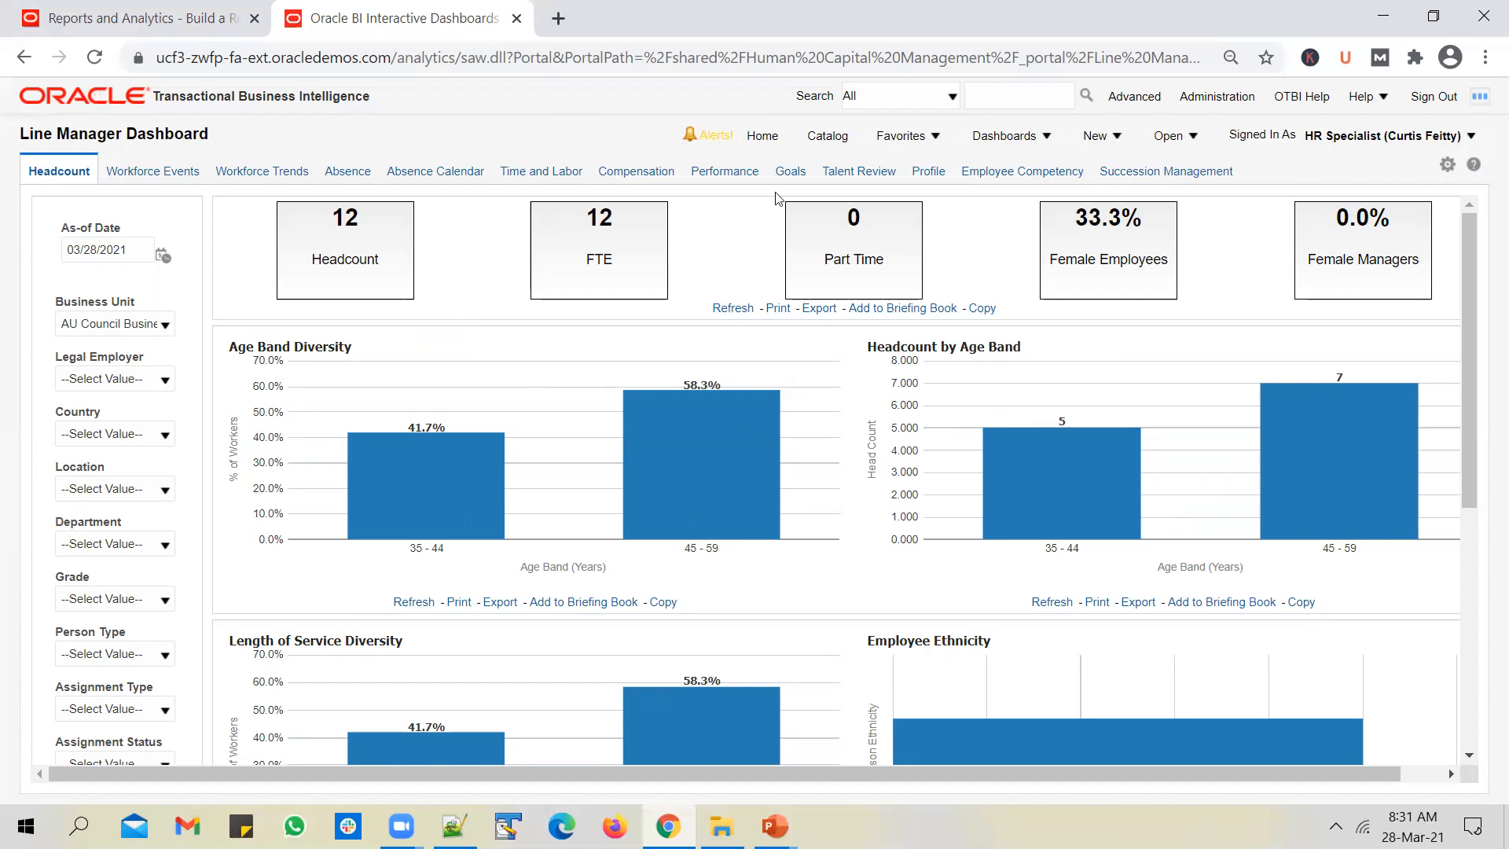
- Return to the catalog and open the Shared Folders/Custom/Unogeeks/OTBI folder
click(826, 138)
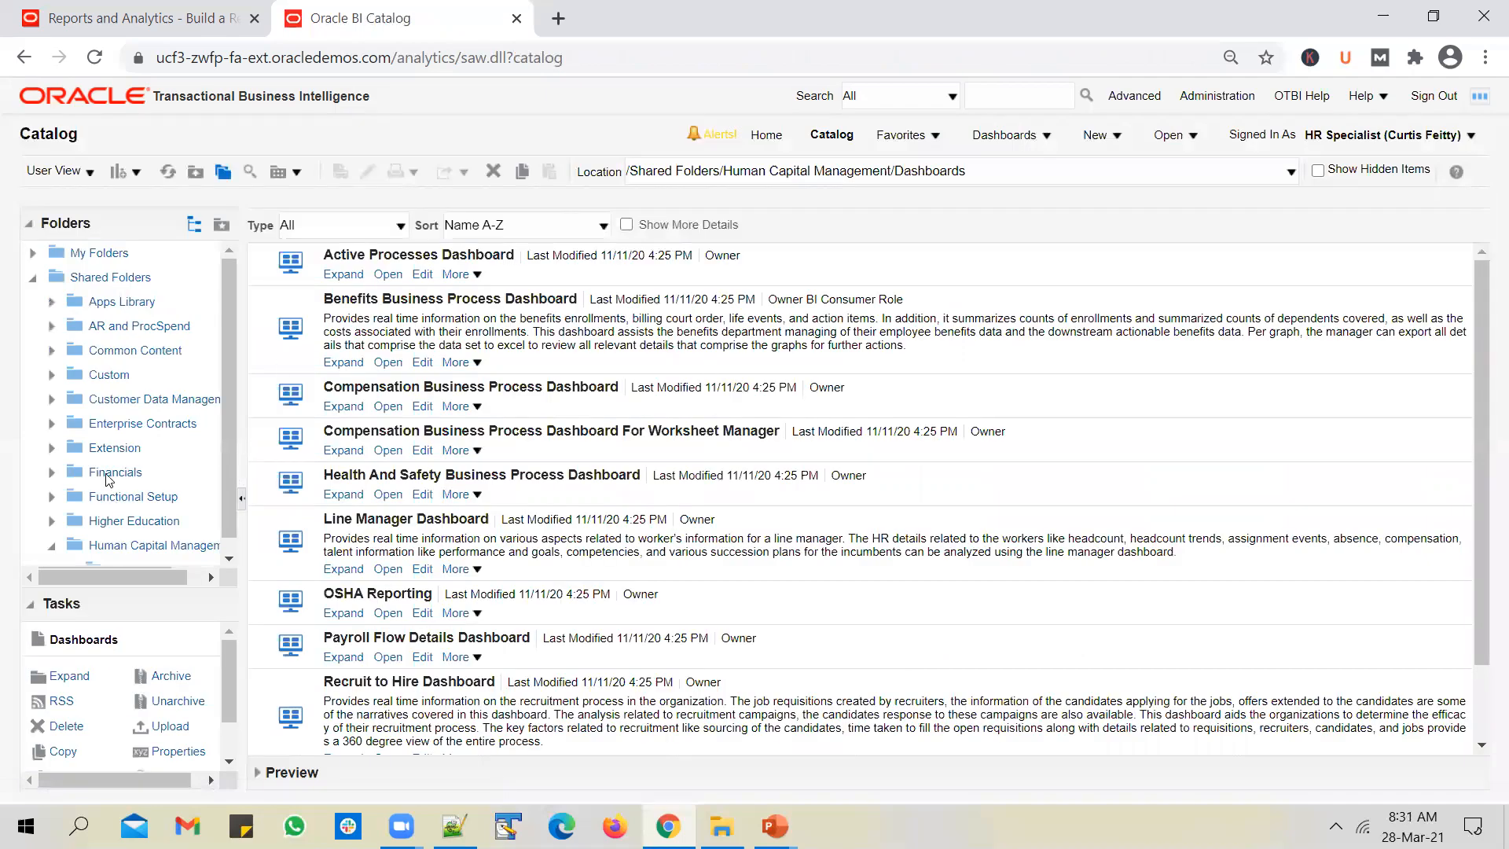
scroll(109, 479, down, 1)
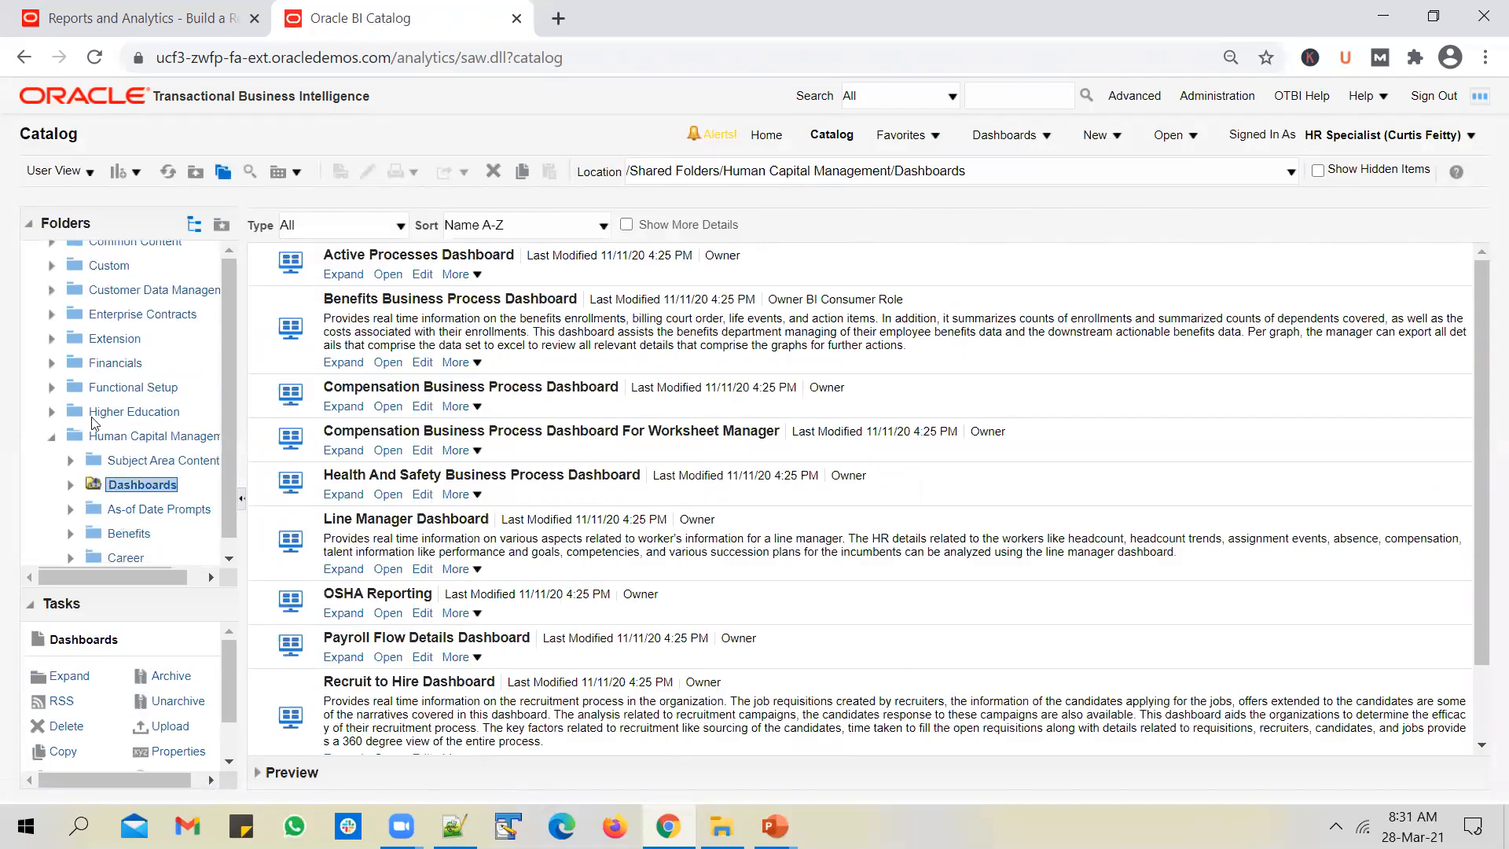
scroll(95, 424, up, 1)
click(110, 376)
scroll(428, 363, down, 20)
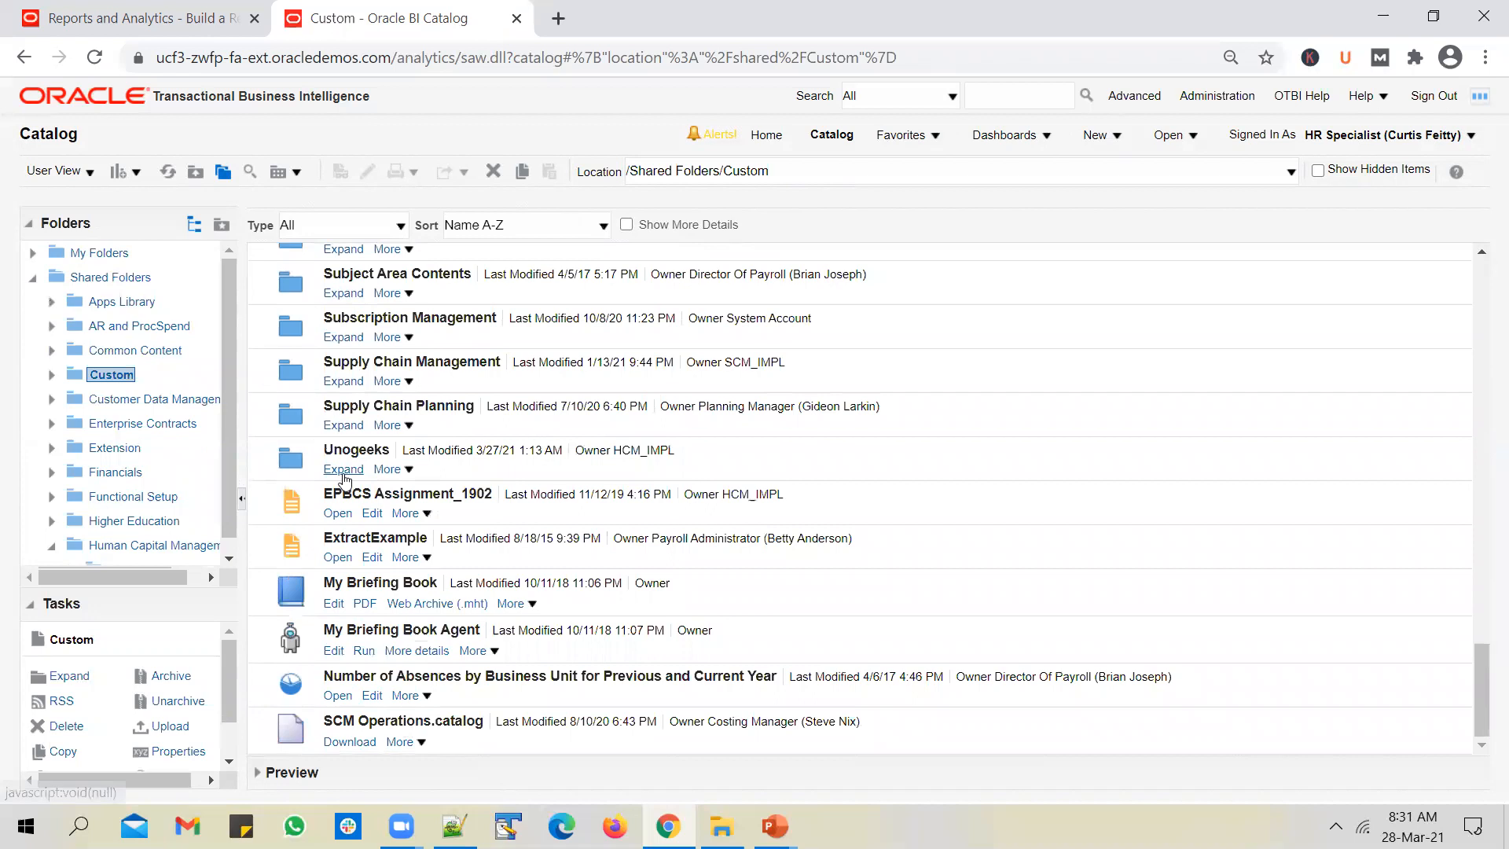
click(368, 445)
click(343, 274)
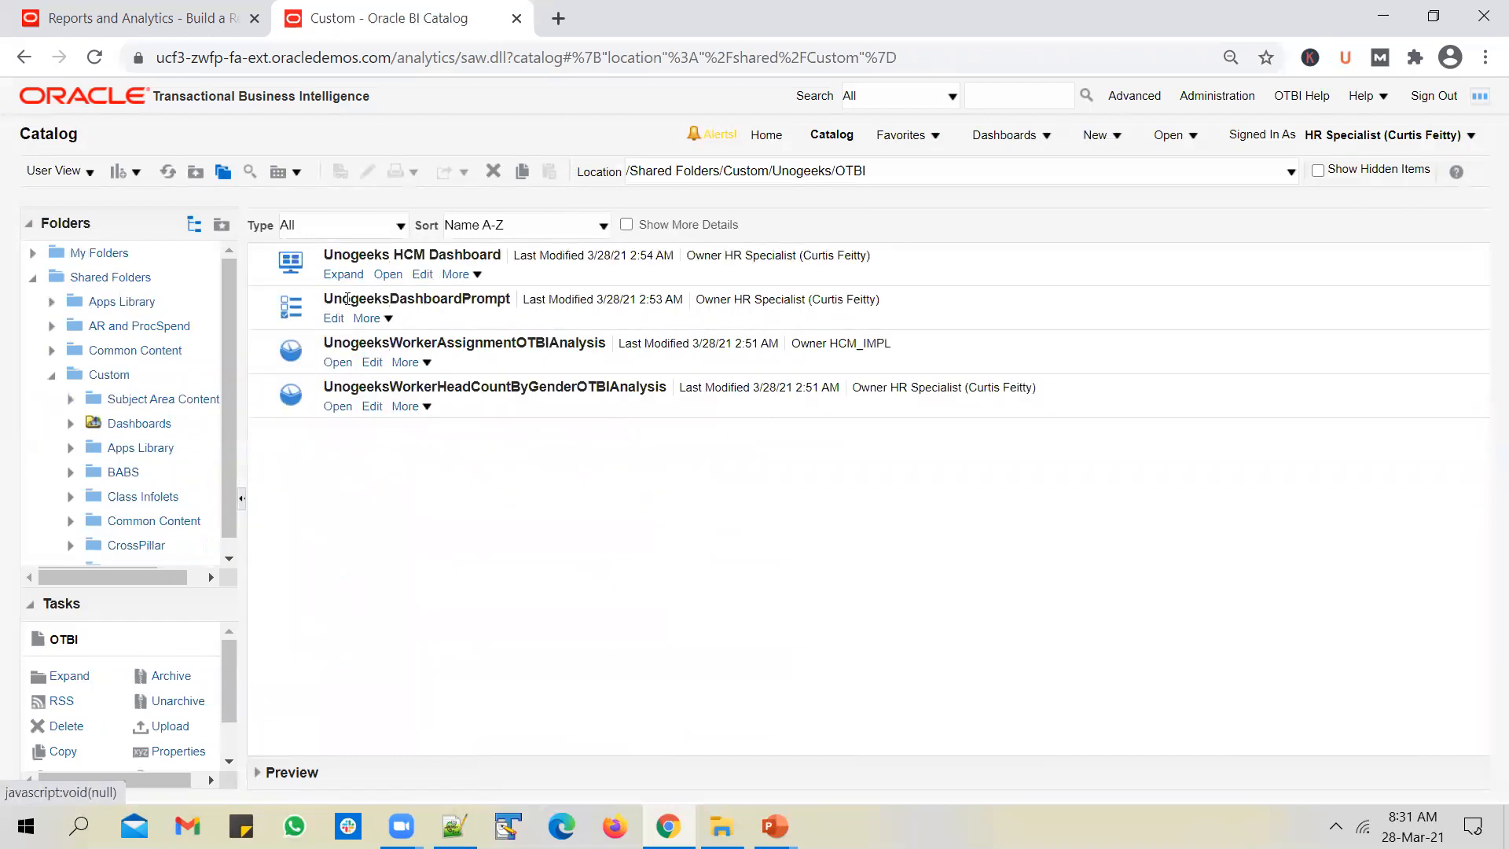
- Open Unogeeks HCM Dashboard for editing and add a new dashboard page named Headcount
click(421, 274)
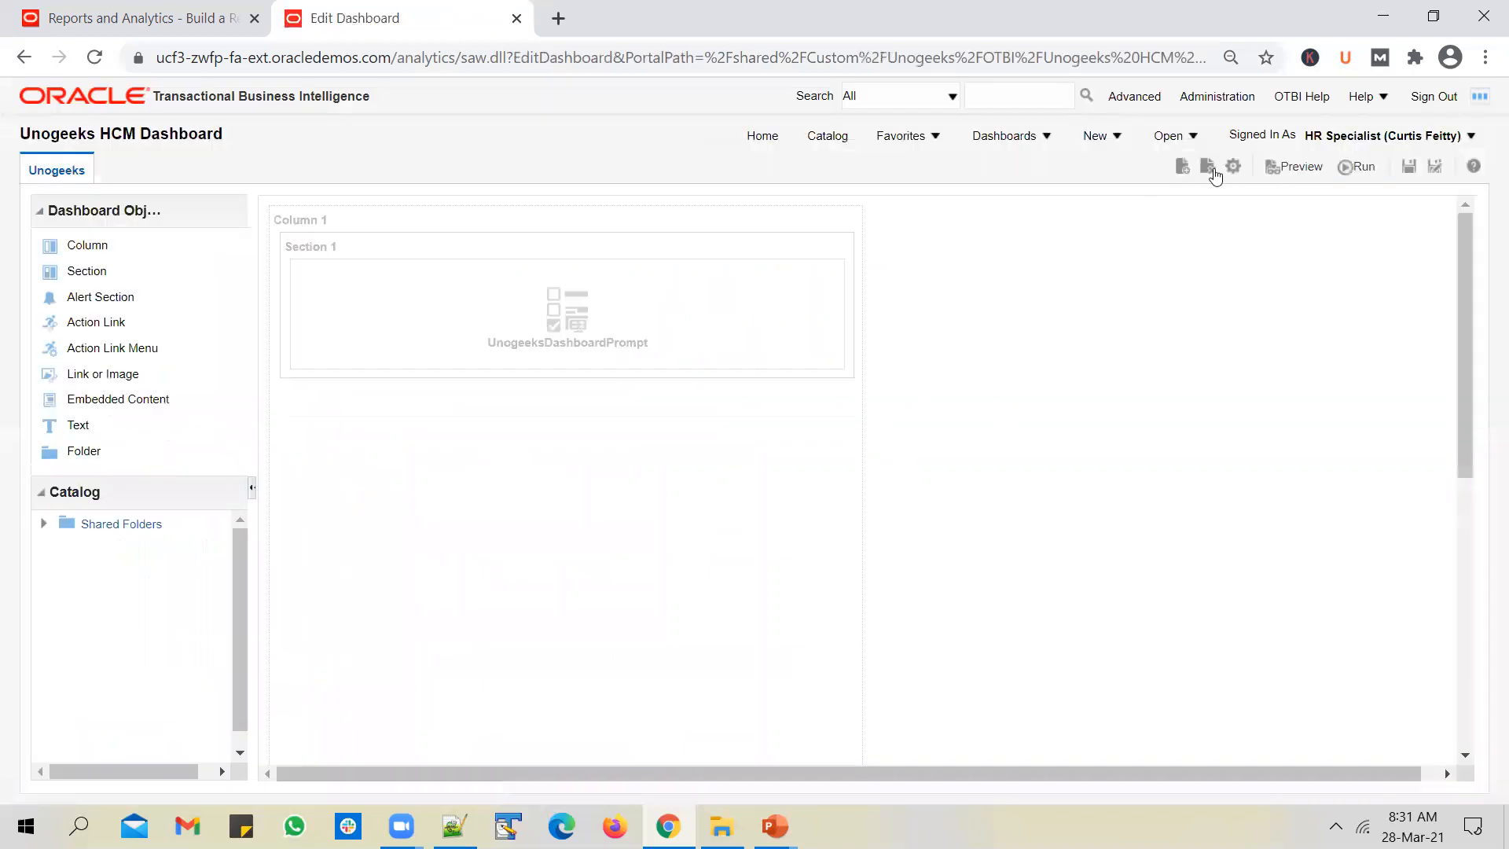
click(1183, 166)
text(Headcount)
click(639, 446)
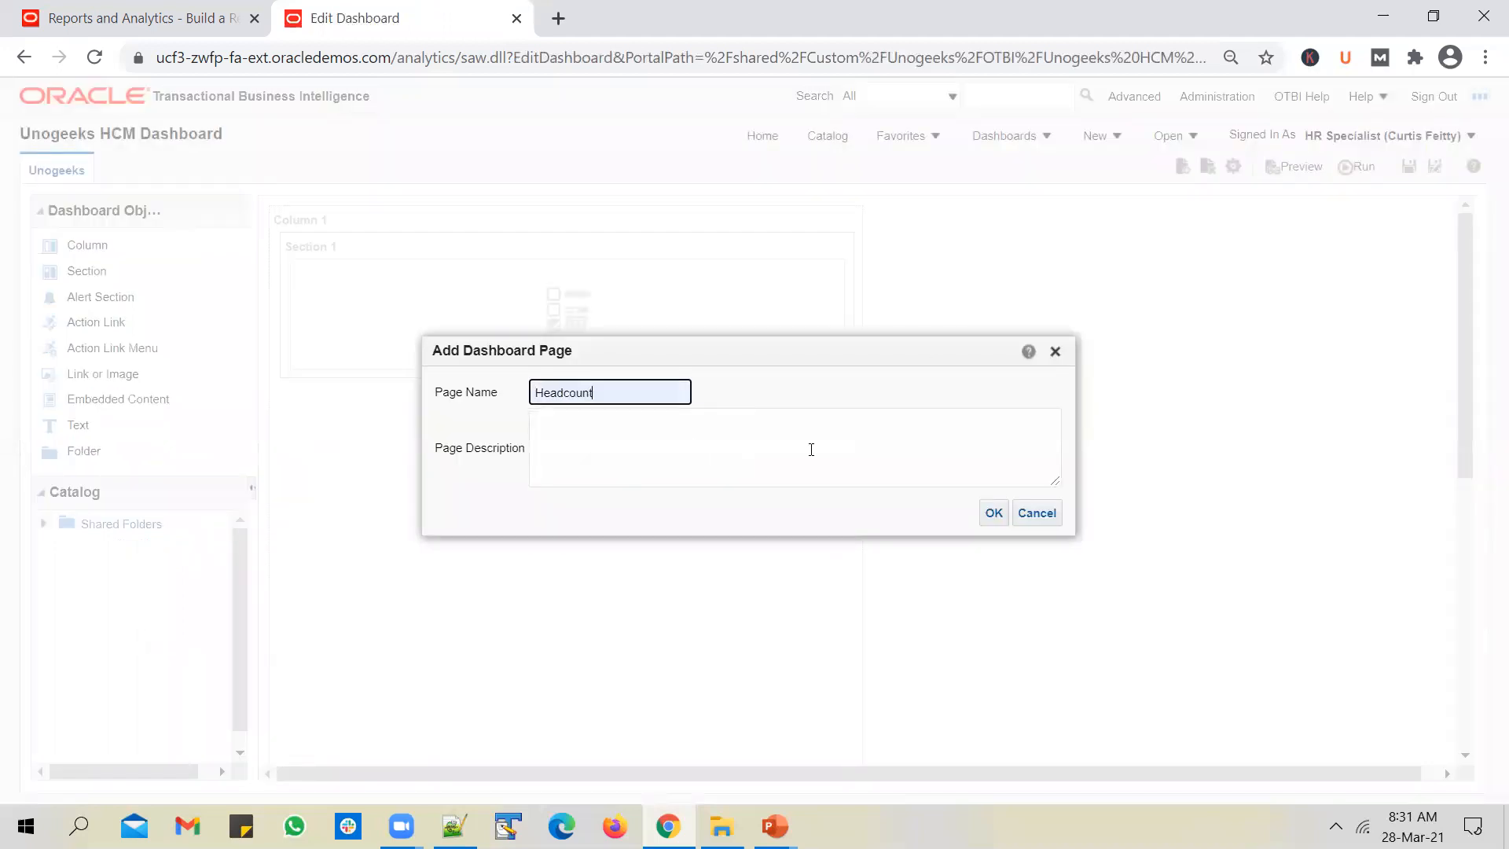
click(994, 512)
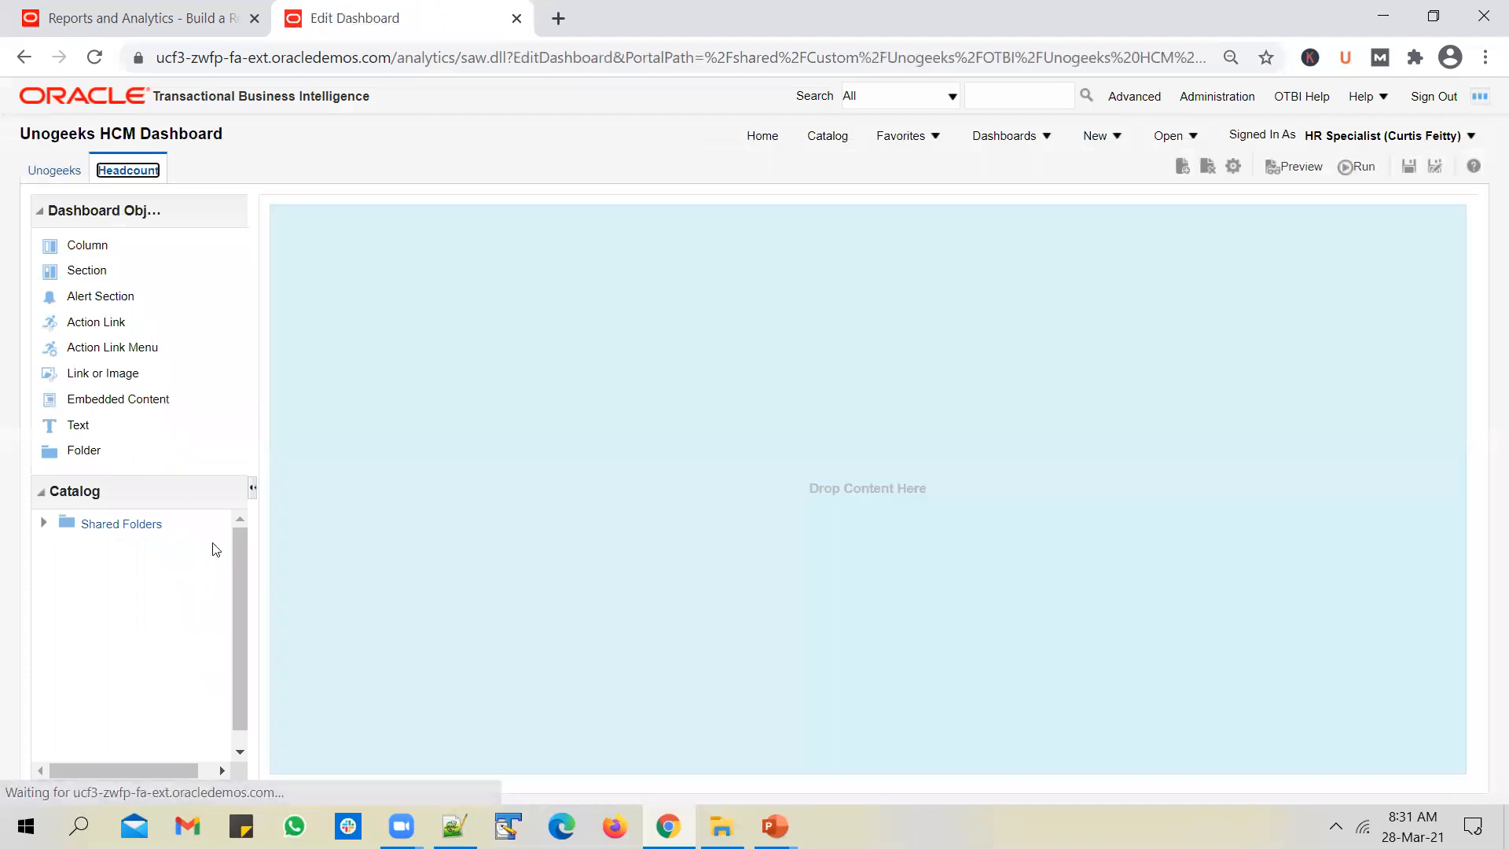
- Replace the empty Headcount page's content with the Line Manager Dashboard's Headcount page from Shared Folders/Human Capital Management/Dashboards
click(43, 522)
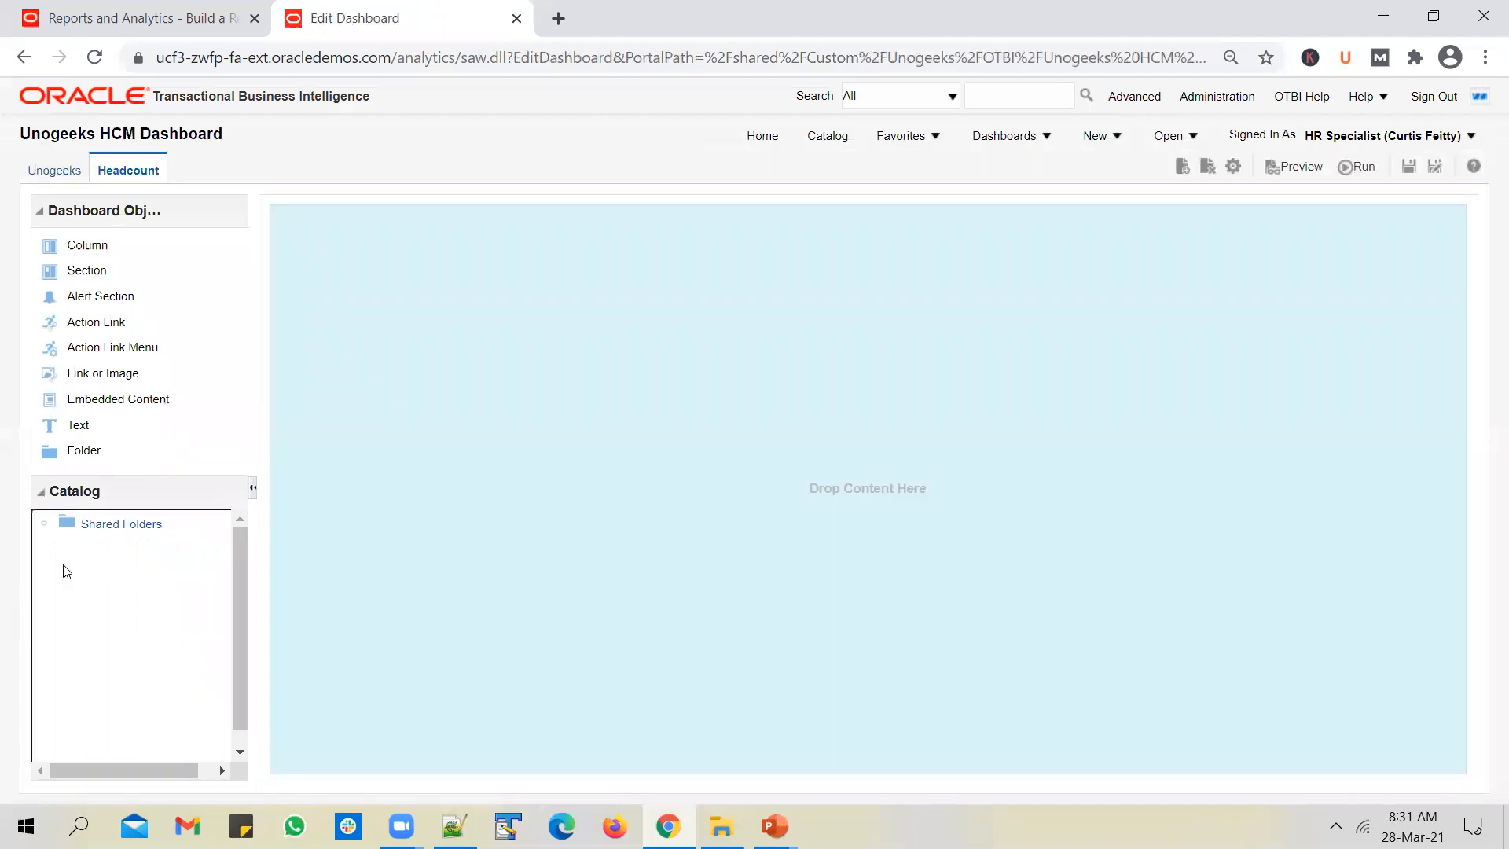
scroll(115, 635, down, 3)
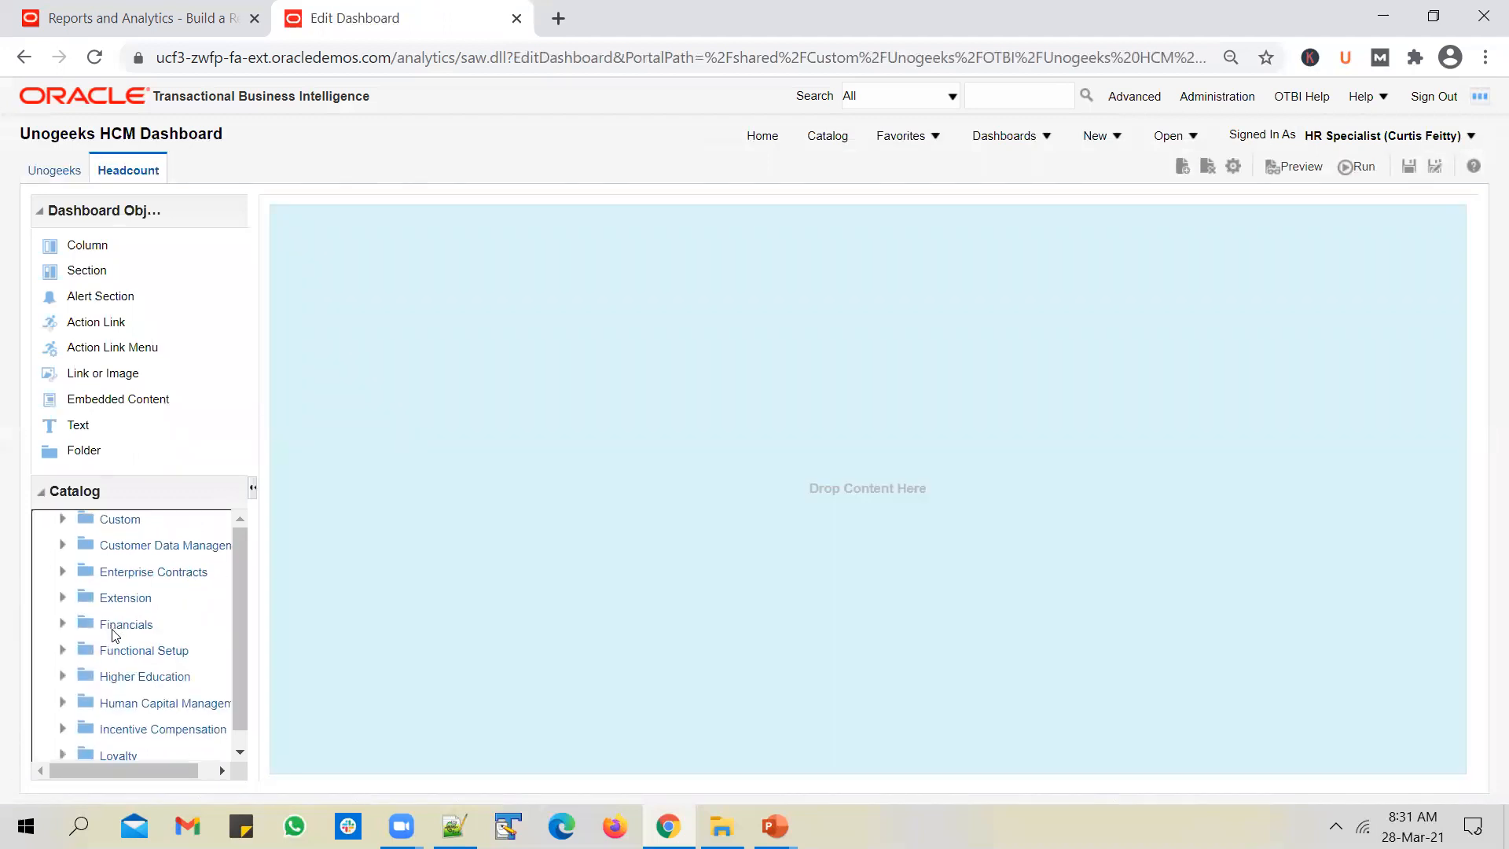
scroll(116, 635, down, 3)
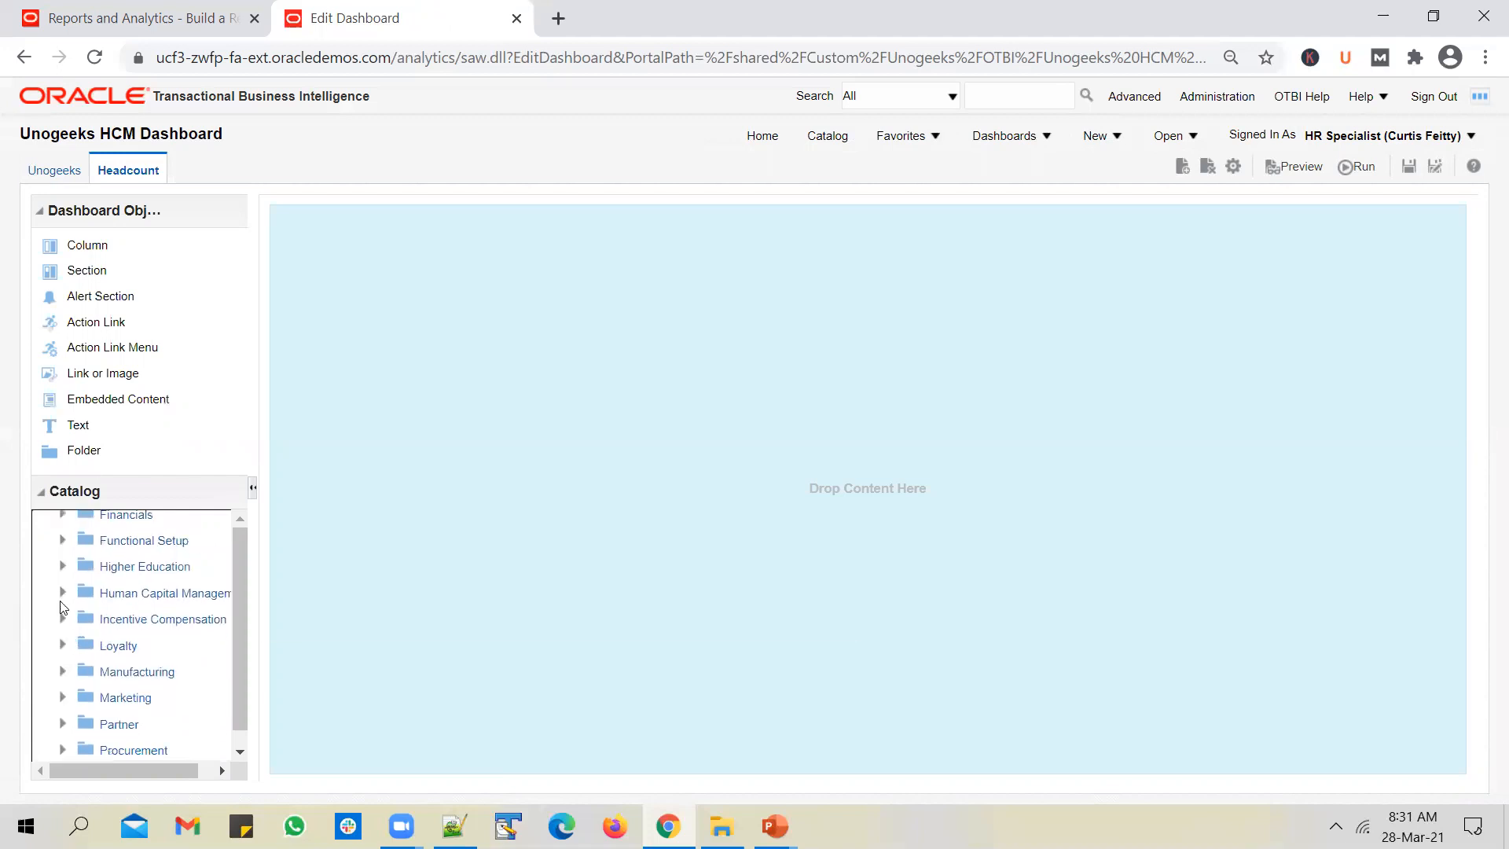
click(63, 594)
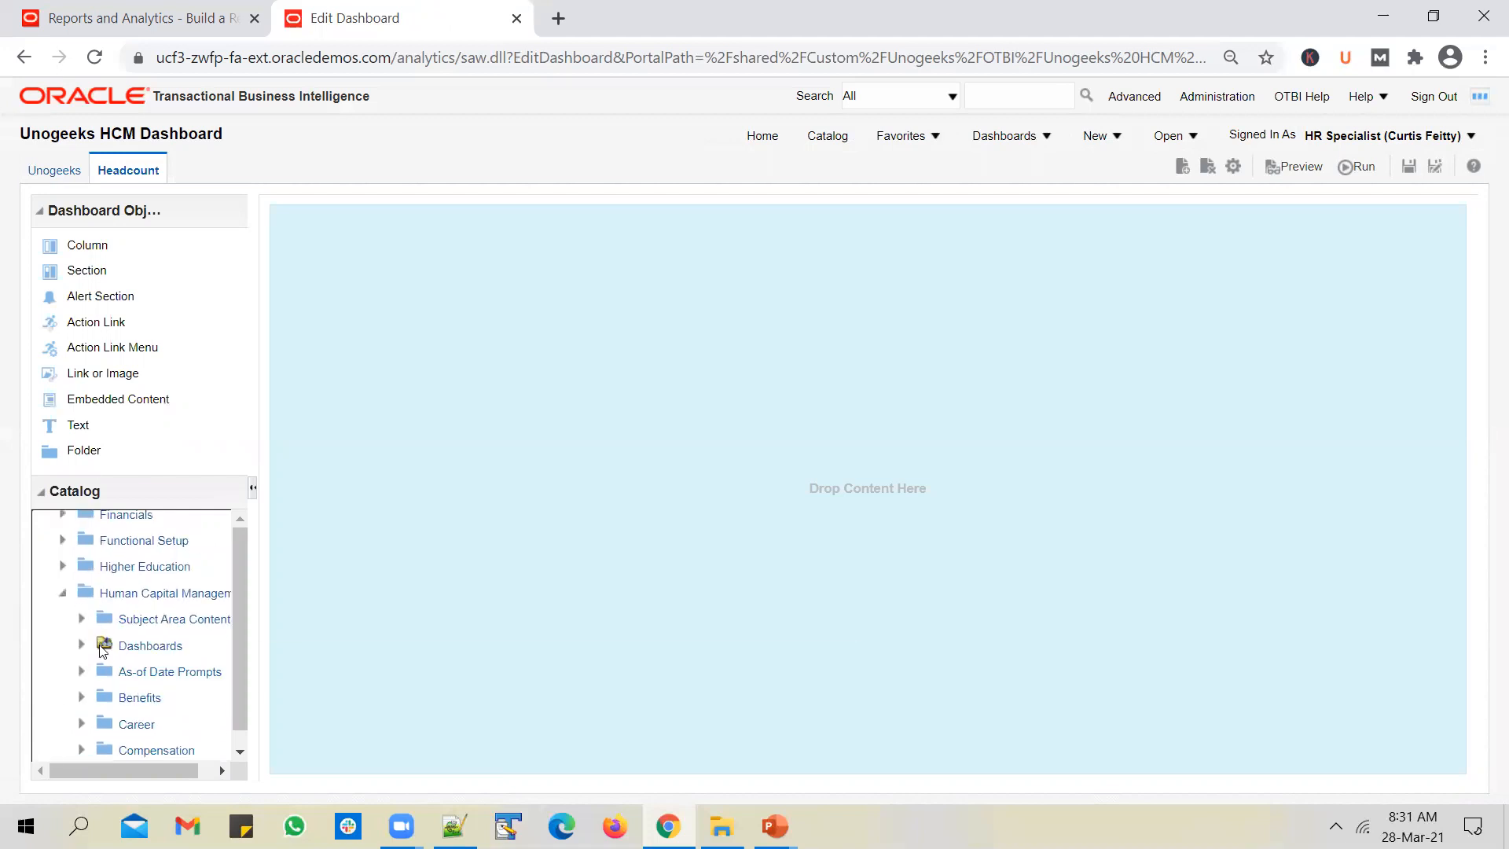
scroll(100, 633, down, 1)
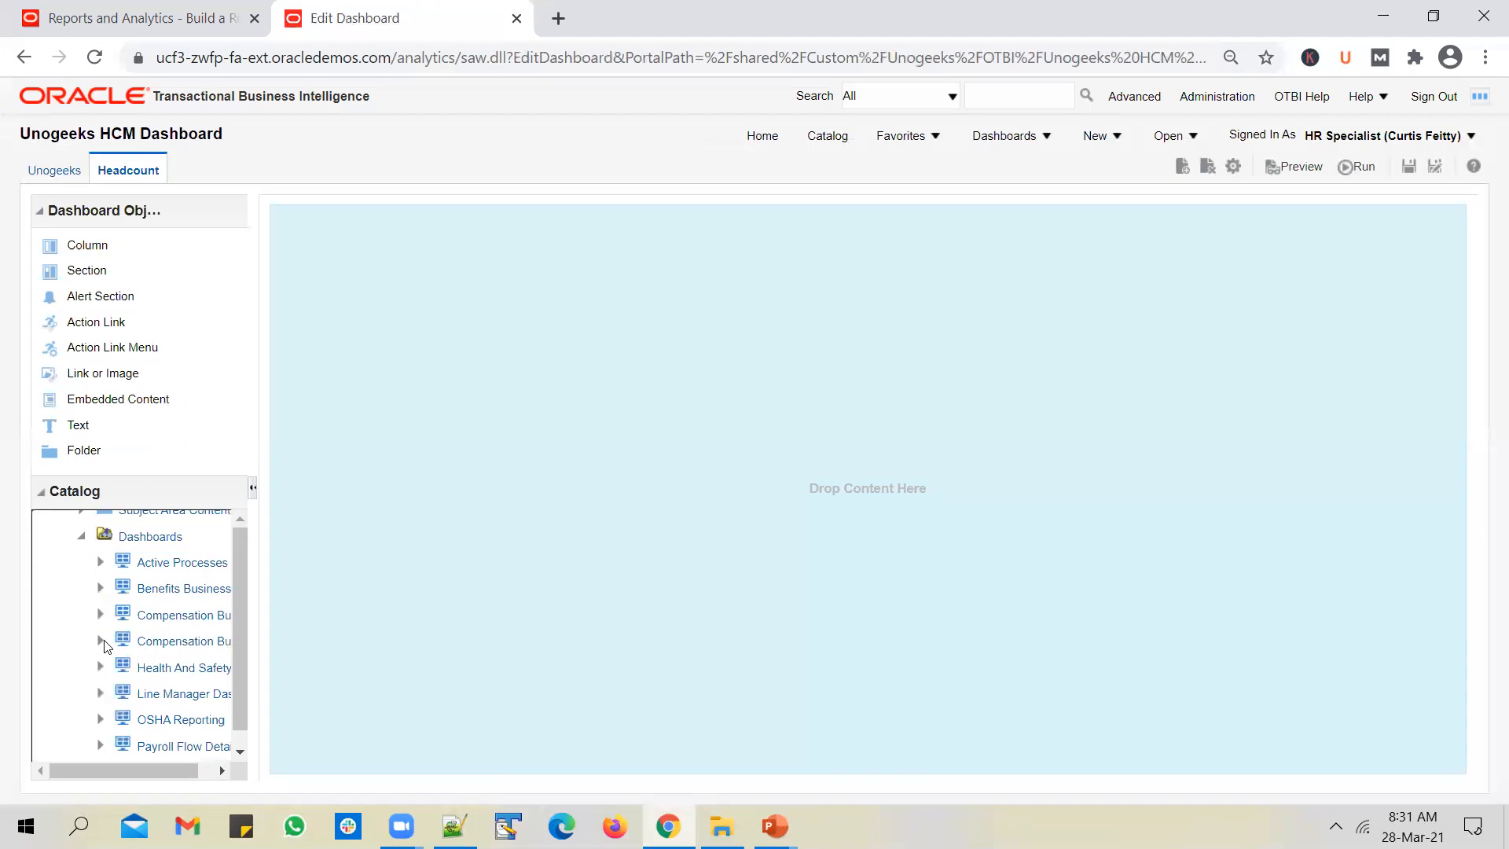
click(101, 693)
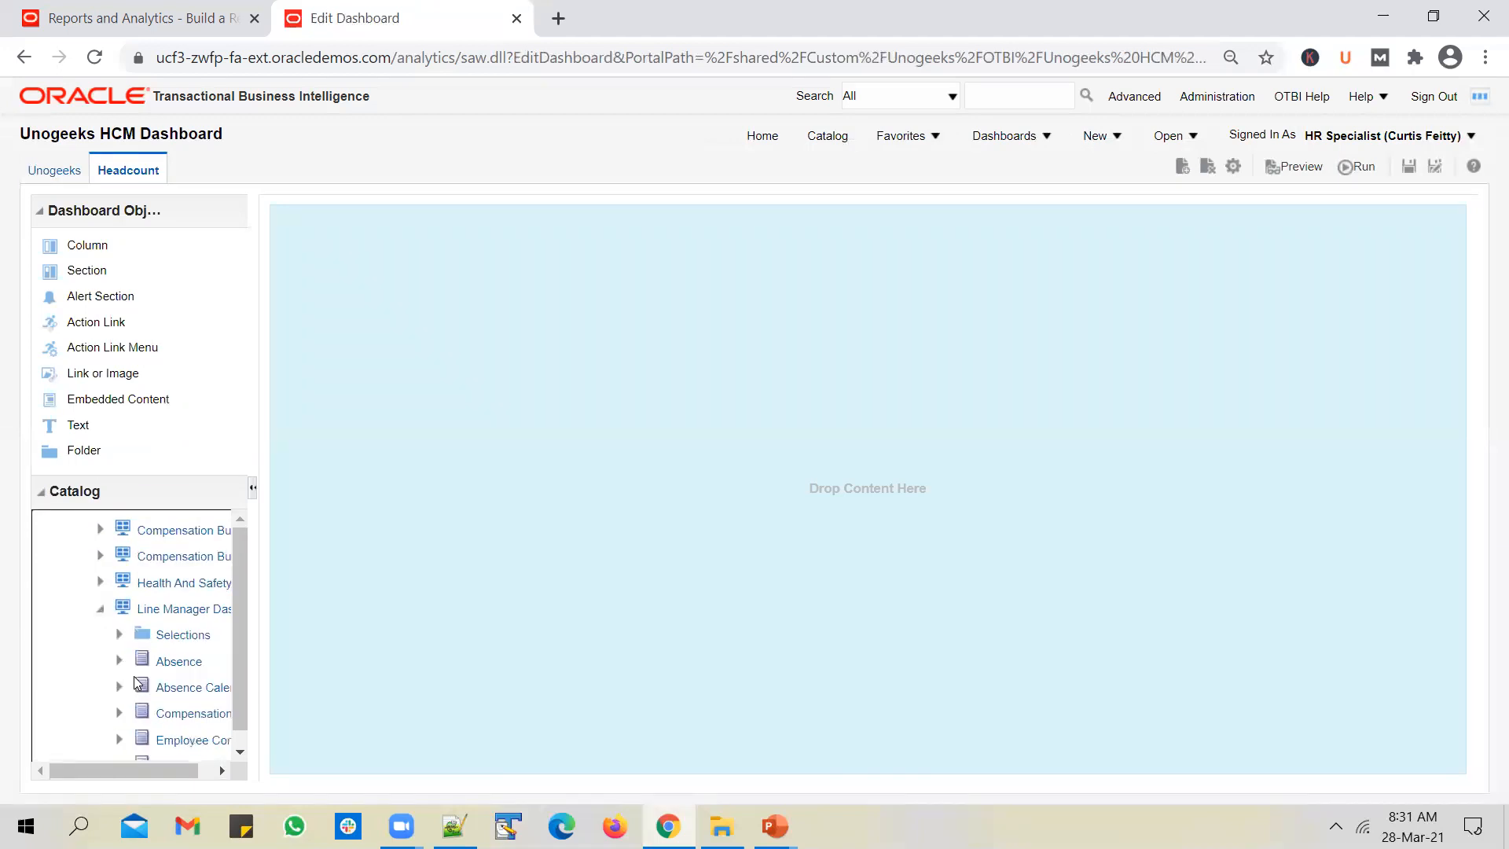
scroll(138, 683, down, 1)
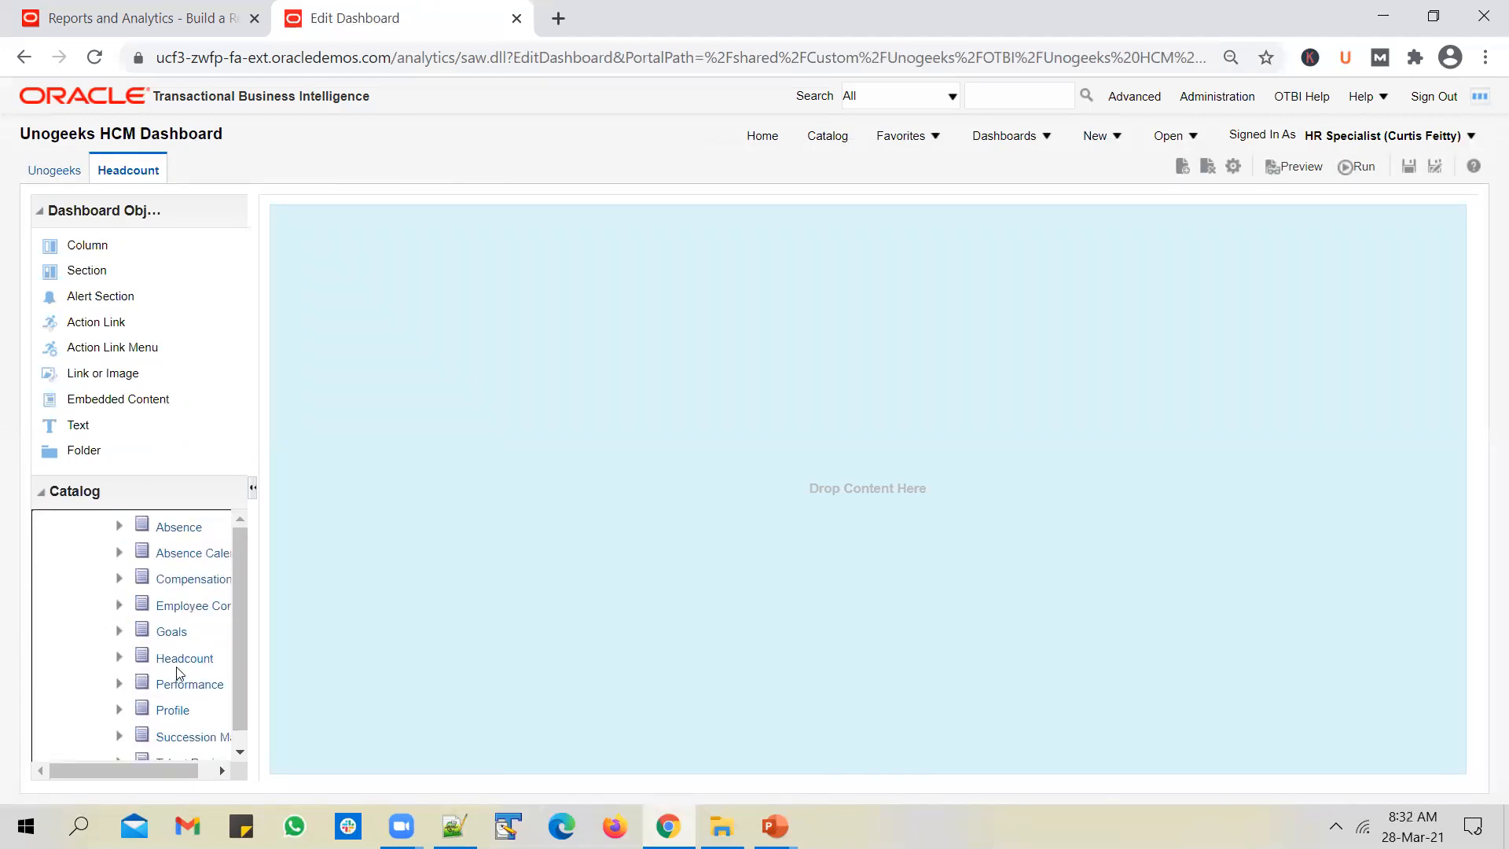
drag(181, 665, 685, 486)
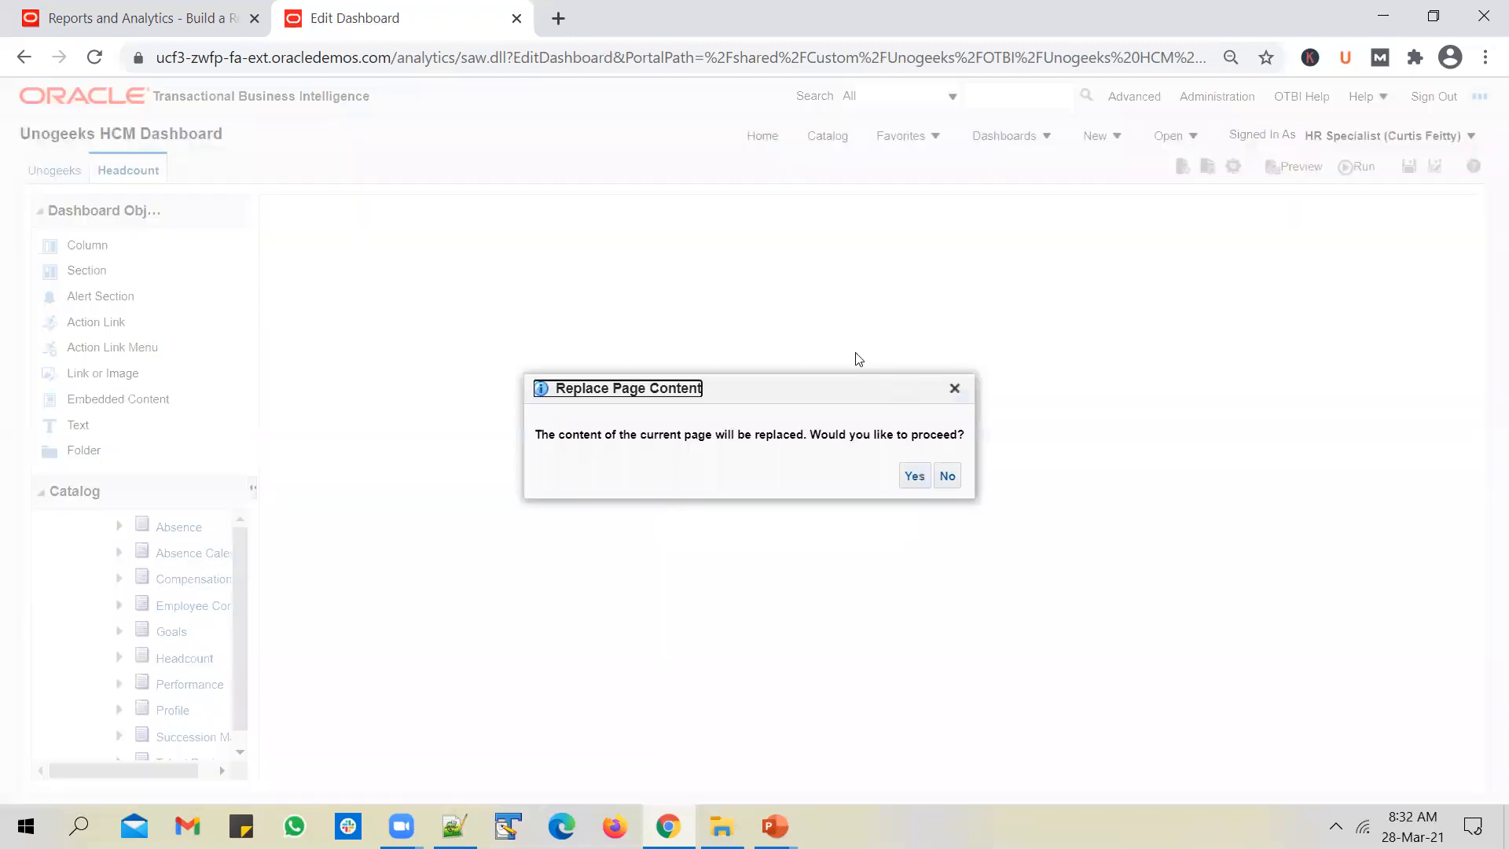
click(915, 477)
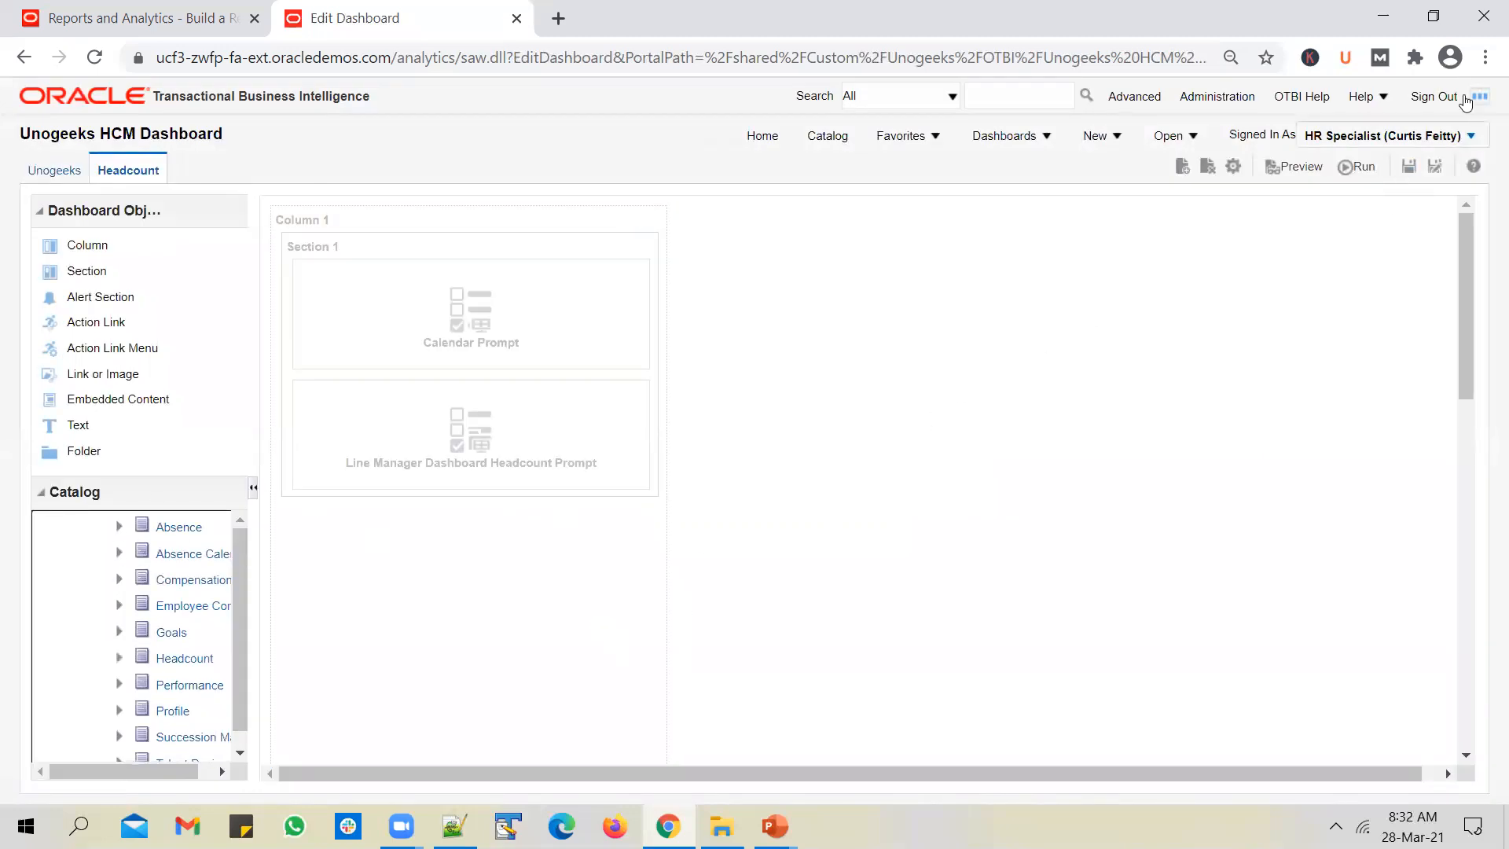
- Set the browser zoom to 75%, save the dashboard with its copied Headcount layout, and run it
click(1485, 57)
click(1335, 261)
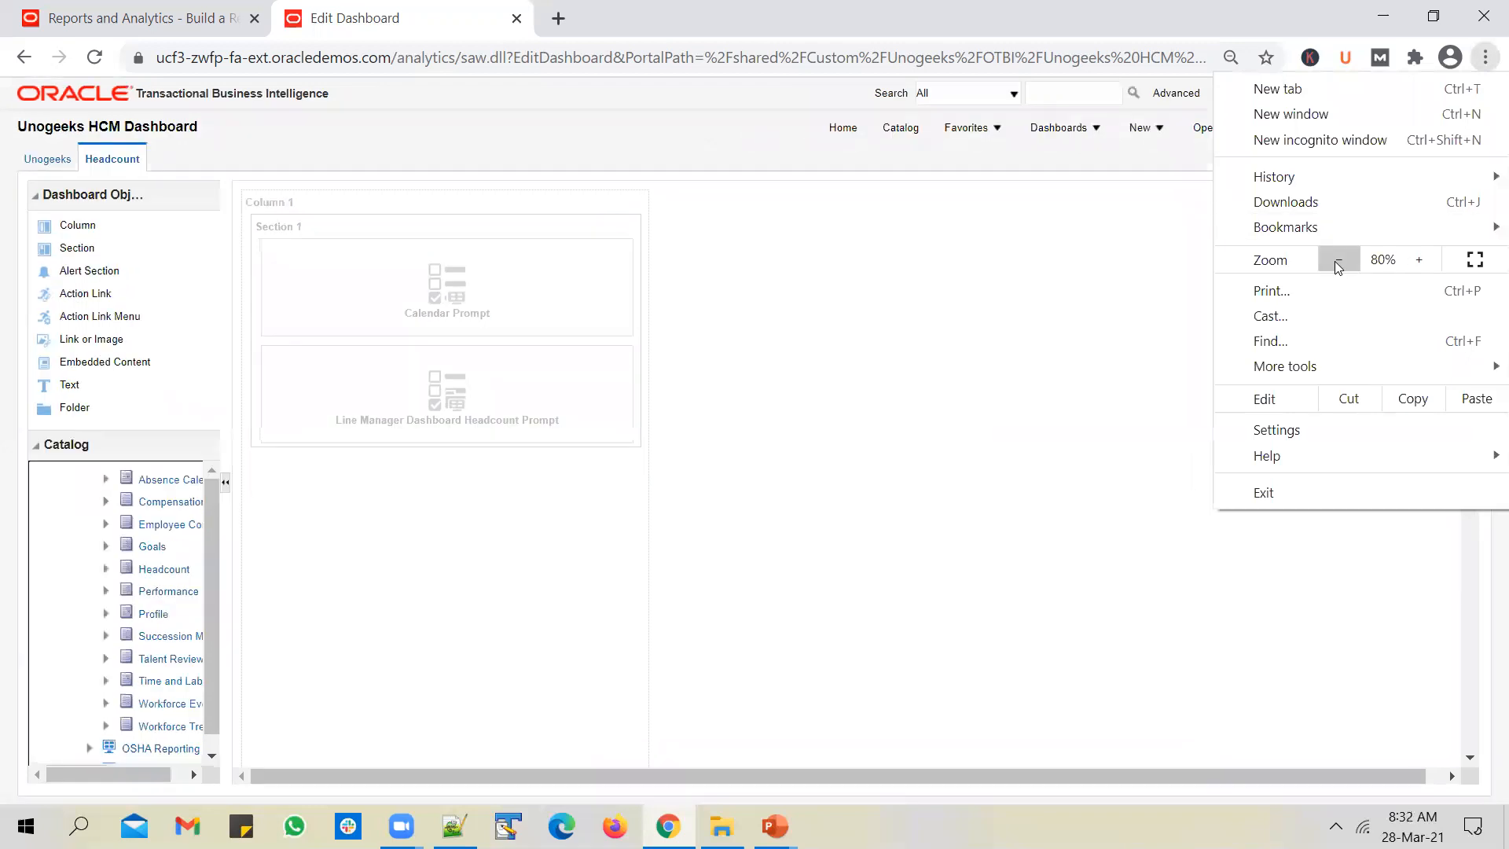
click(1335, 261)
click(464, 646)
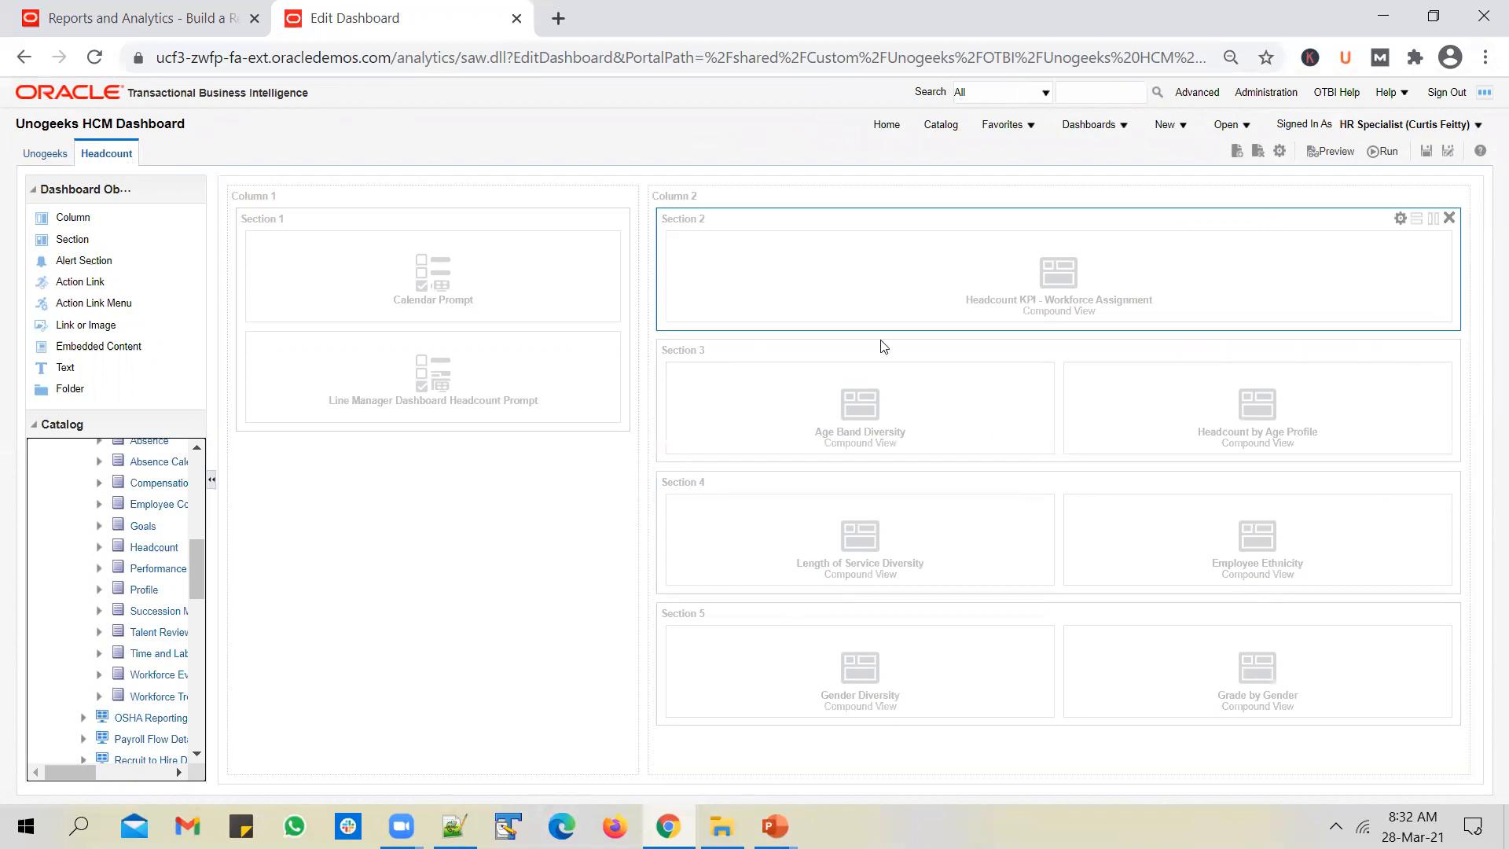
click(1423, 151)
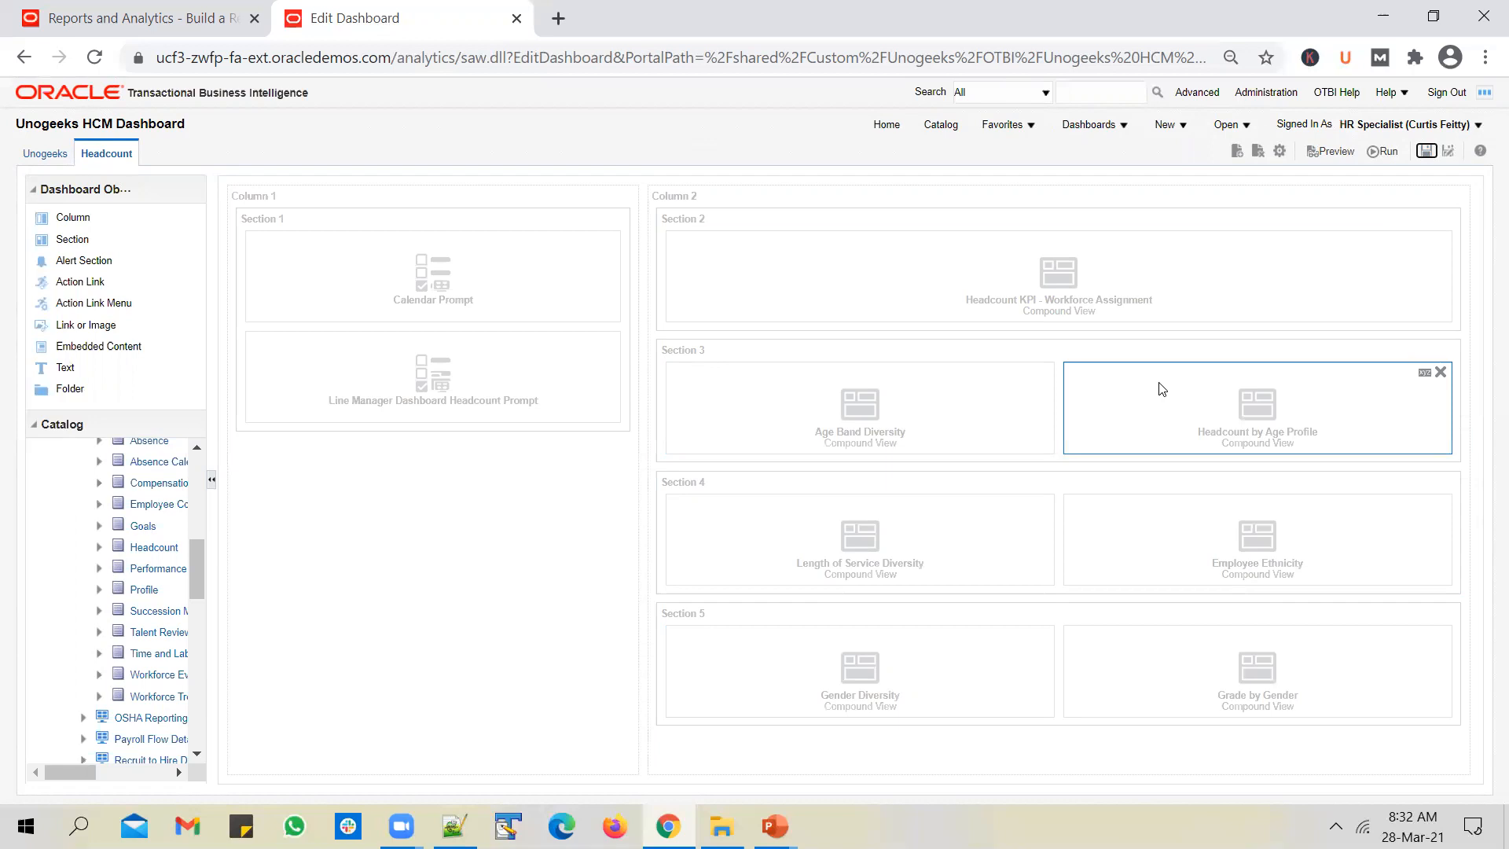
click(1383, 151)
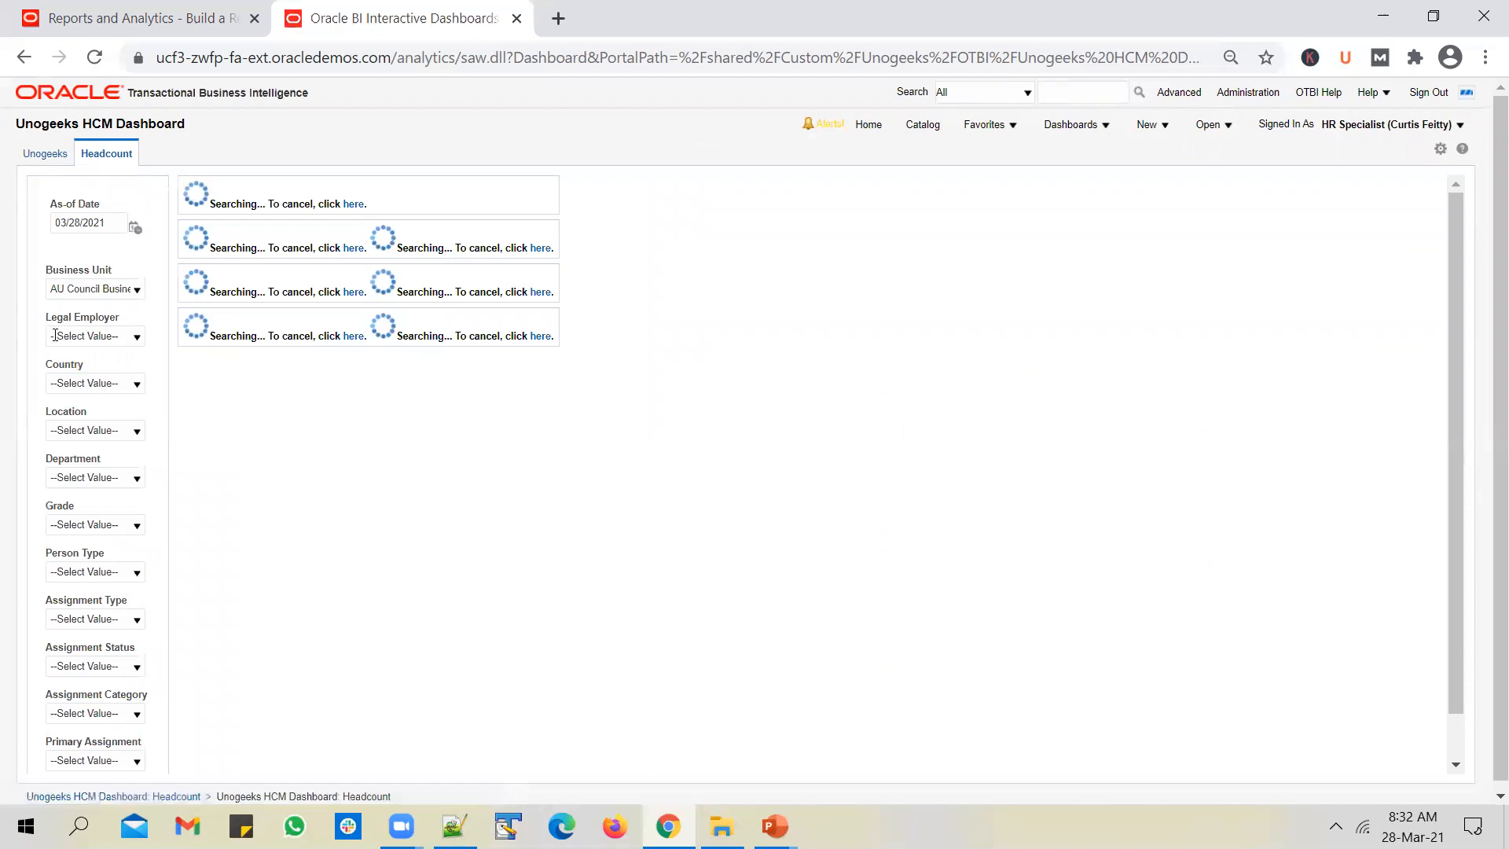
- Open the value search for the Business Unit prompt and search for names containing "US1 Business Unit"
click(107, 288)
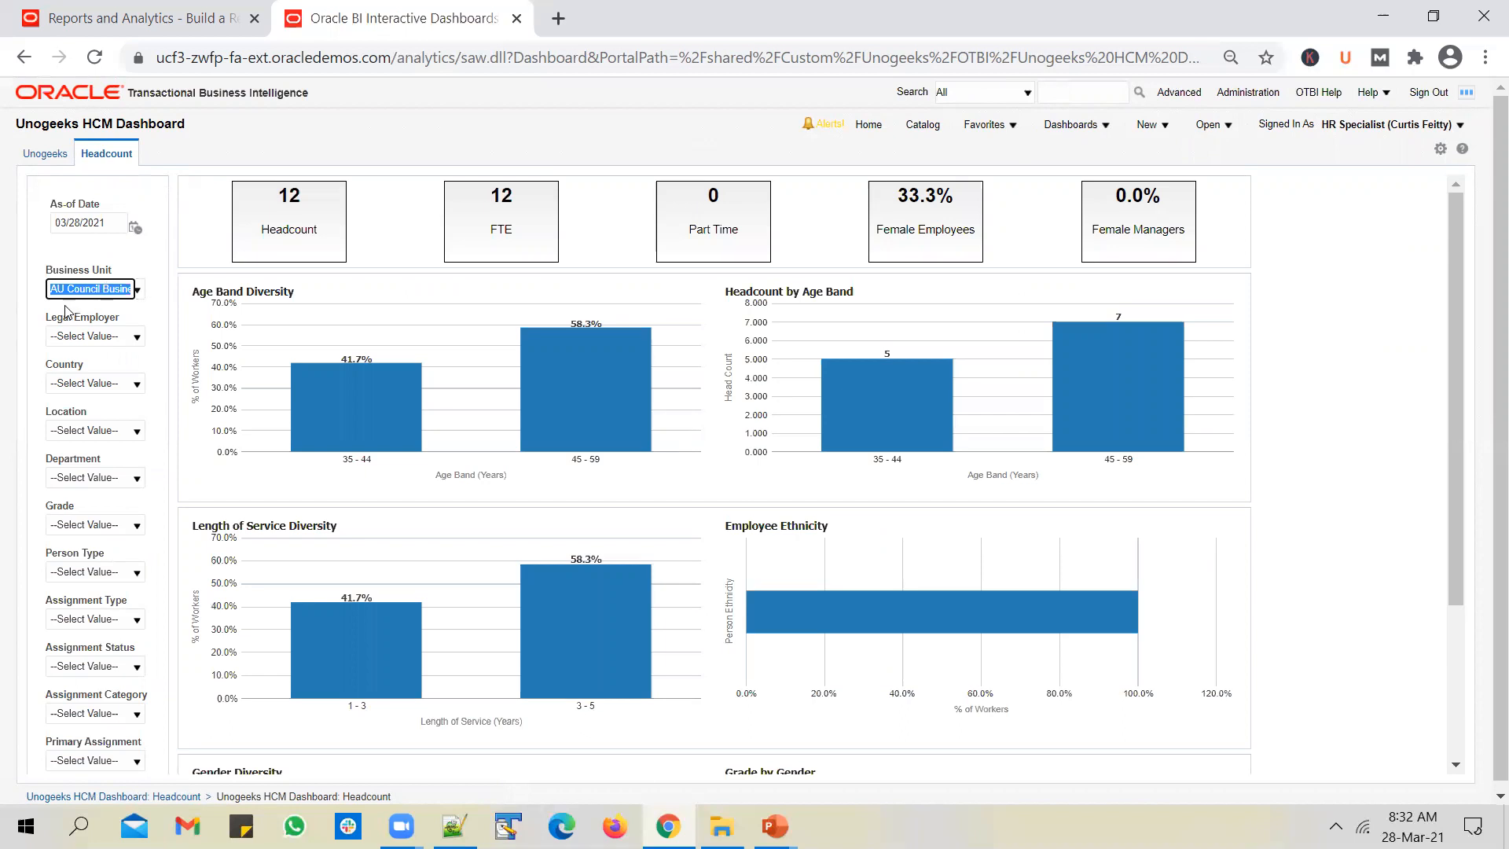
click(63, 291)
click(138, 291)
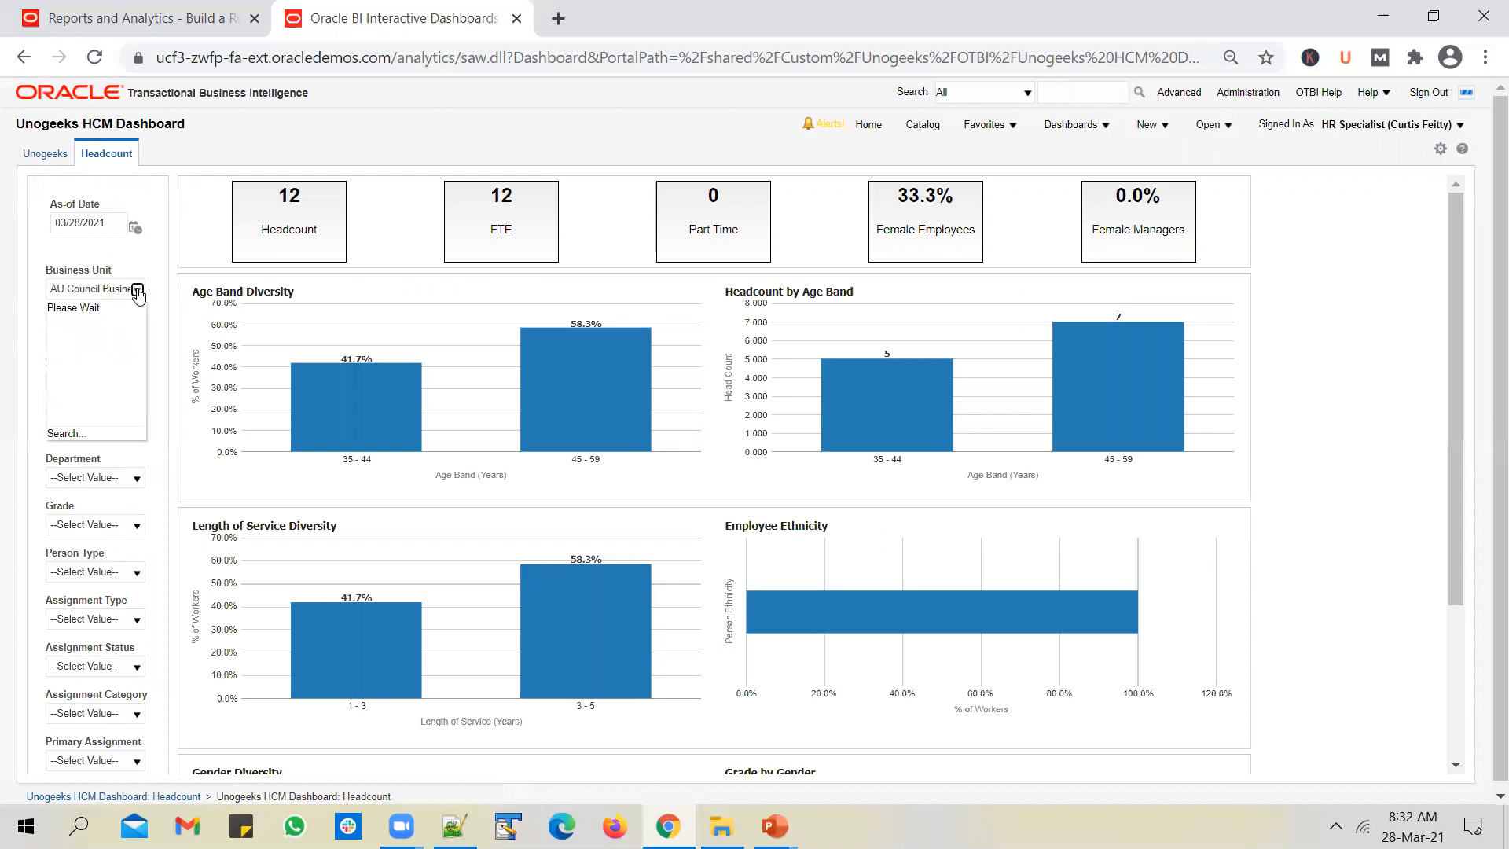
click(66, 434)
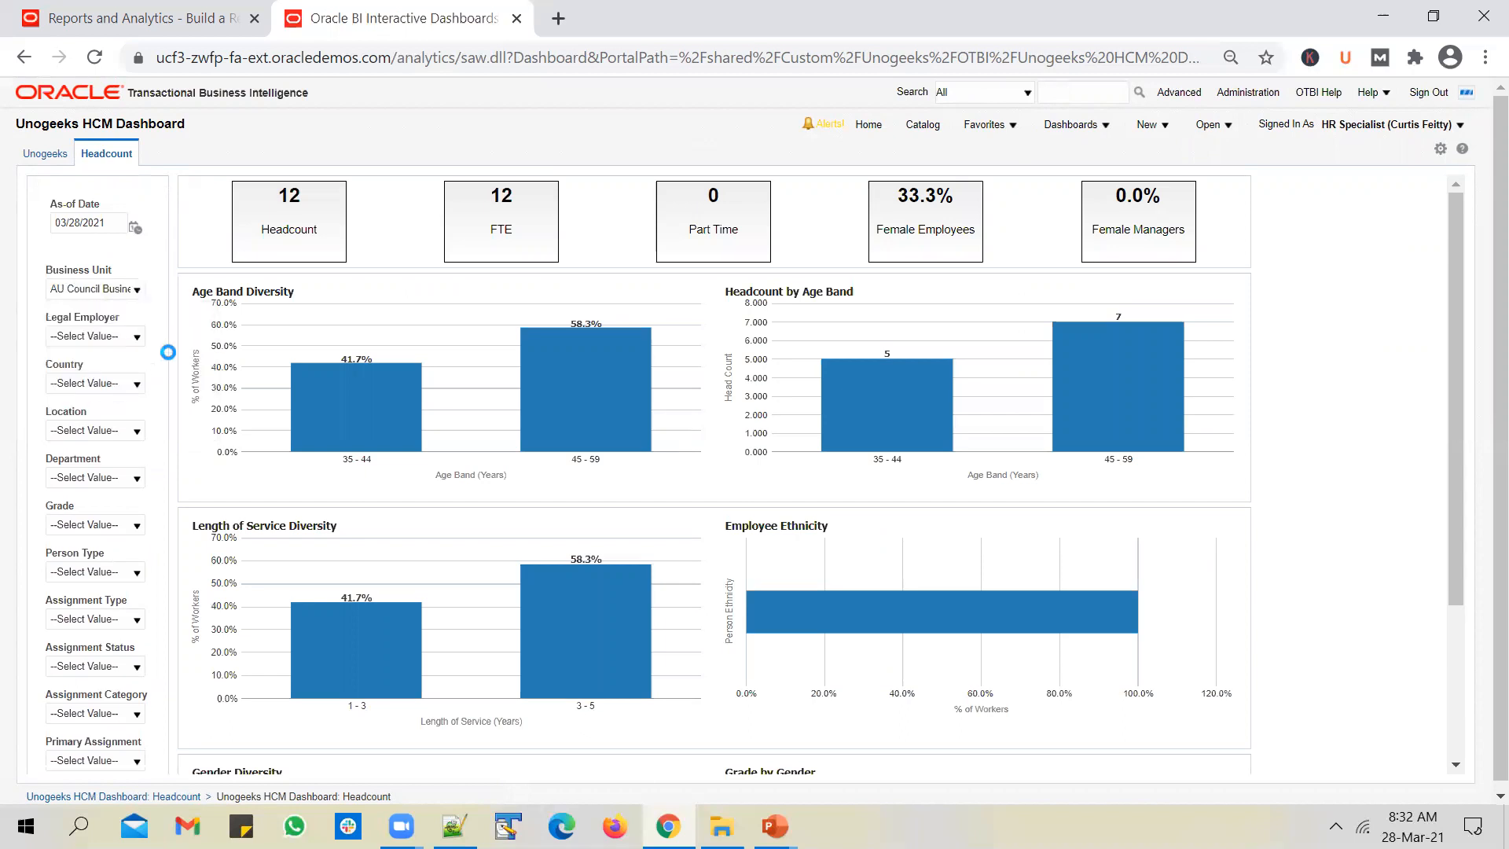
click(605, 352)
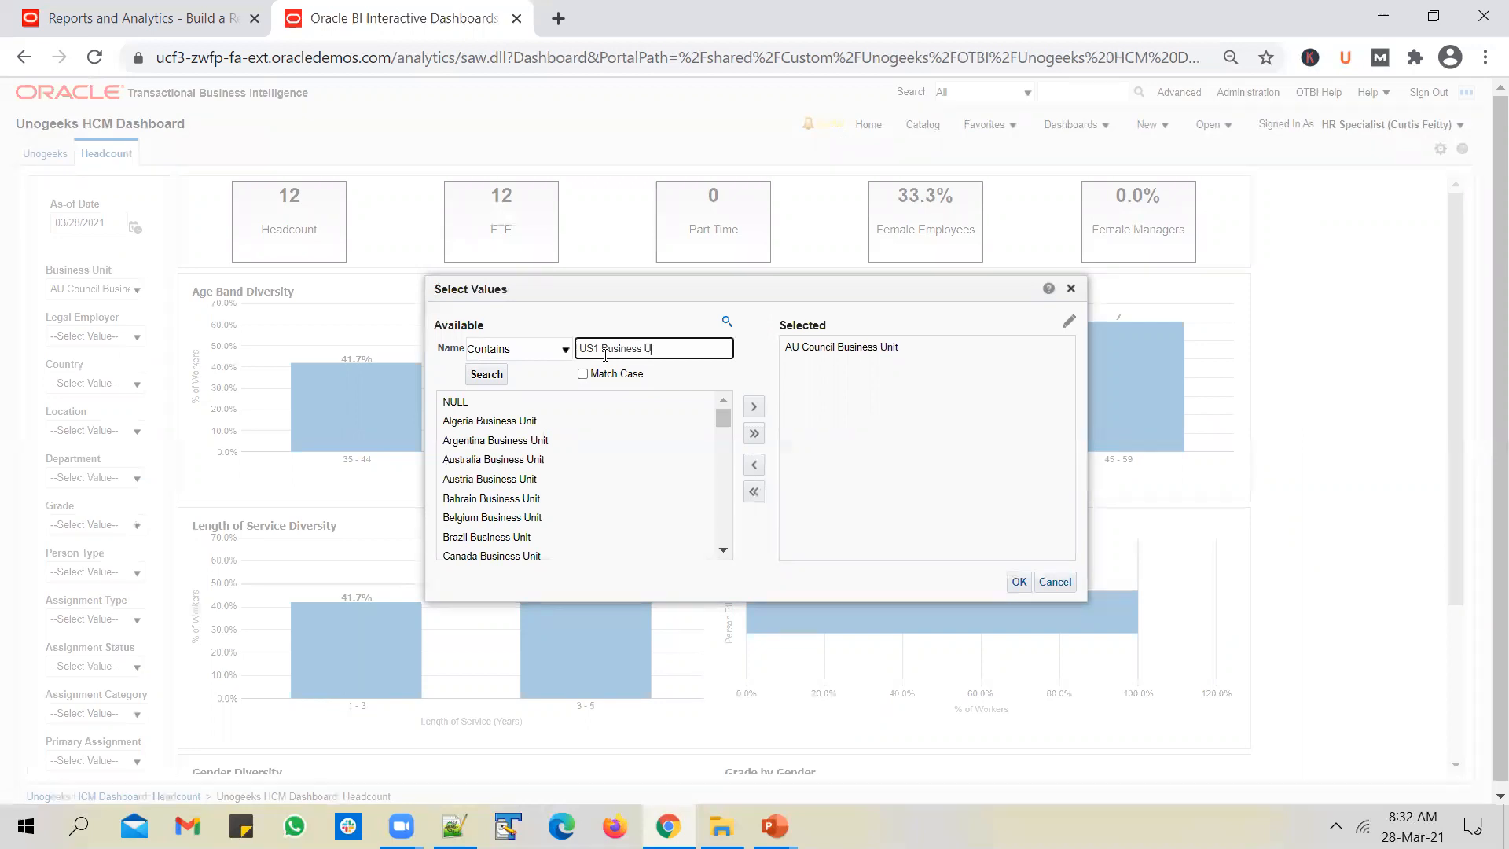
text(t)
key(Return)
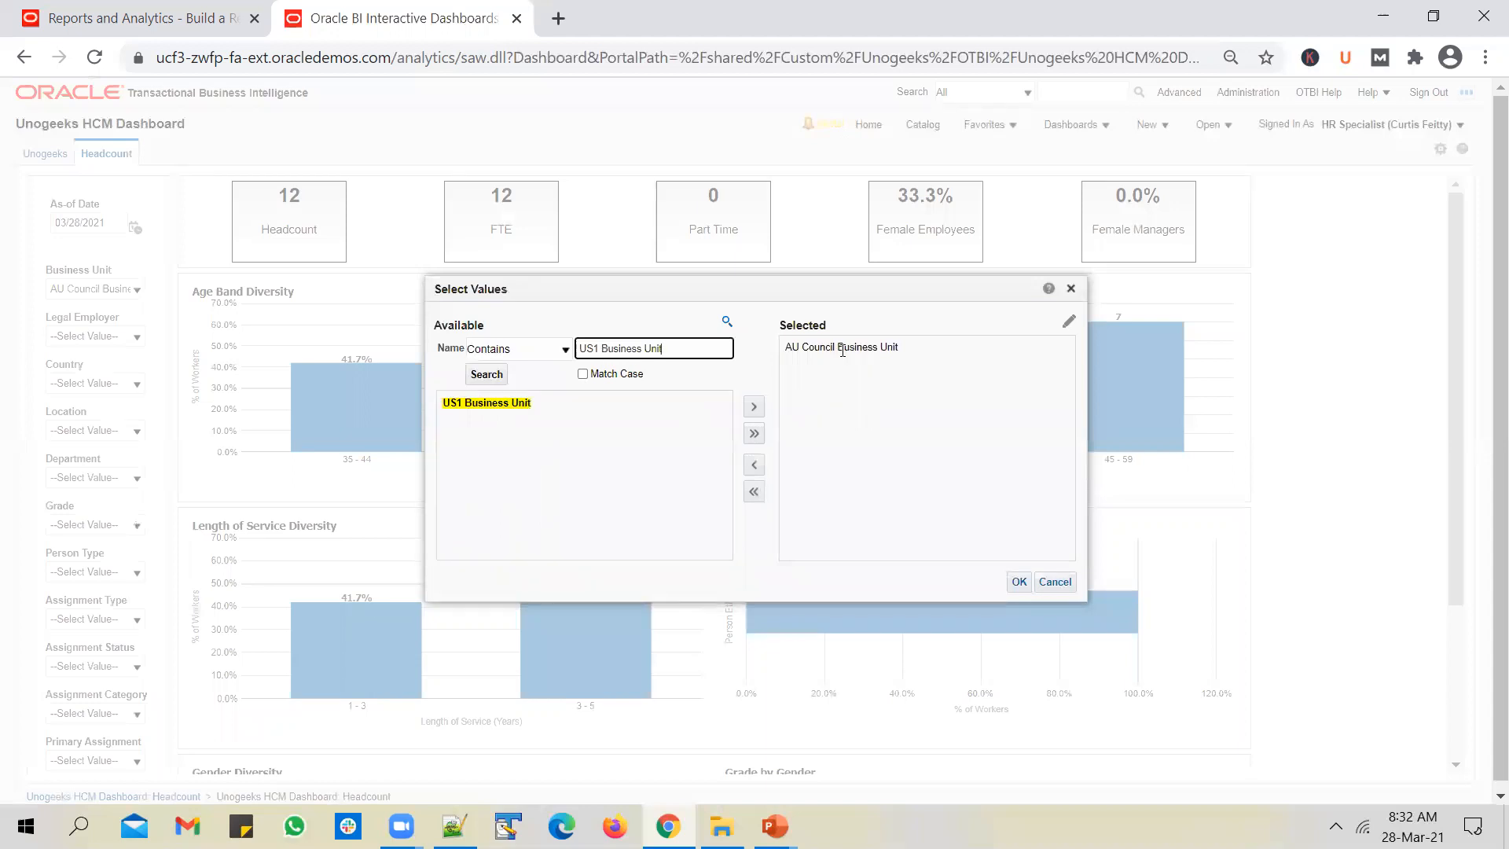
- Replace AU Council Business Unit with US1 Business Unit in the Business Unit prompt's selected values and apply the selection
click(838, 348)
click(754, 464)
click(519, 404)
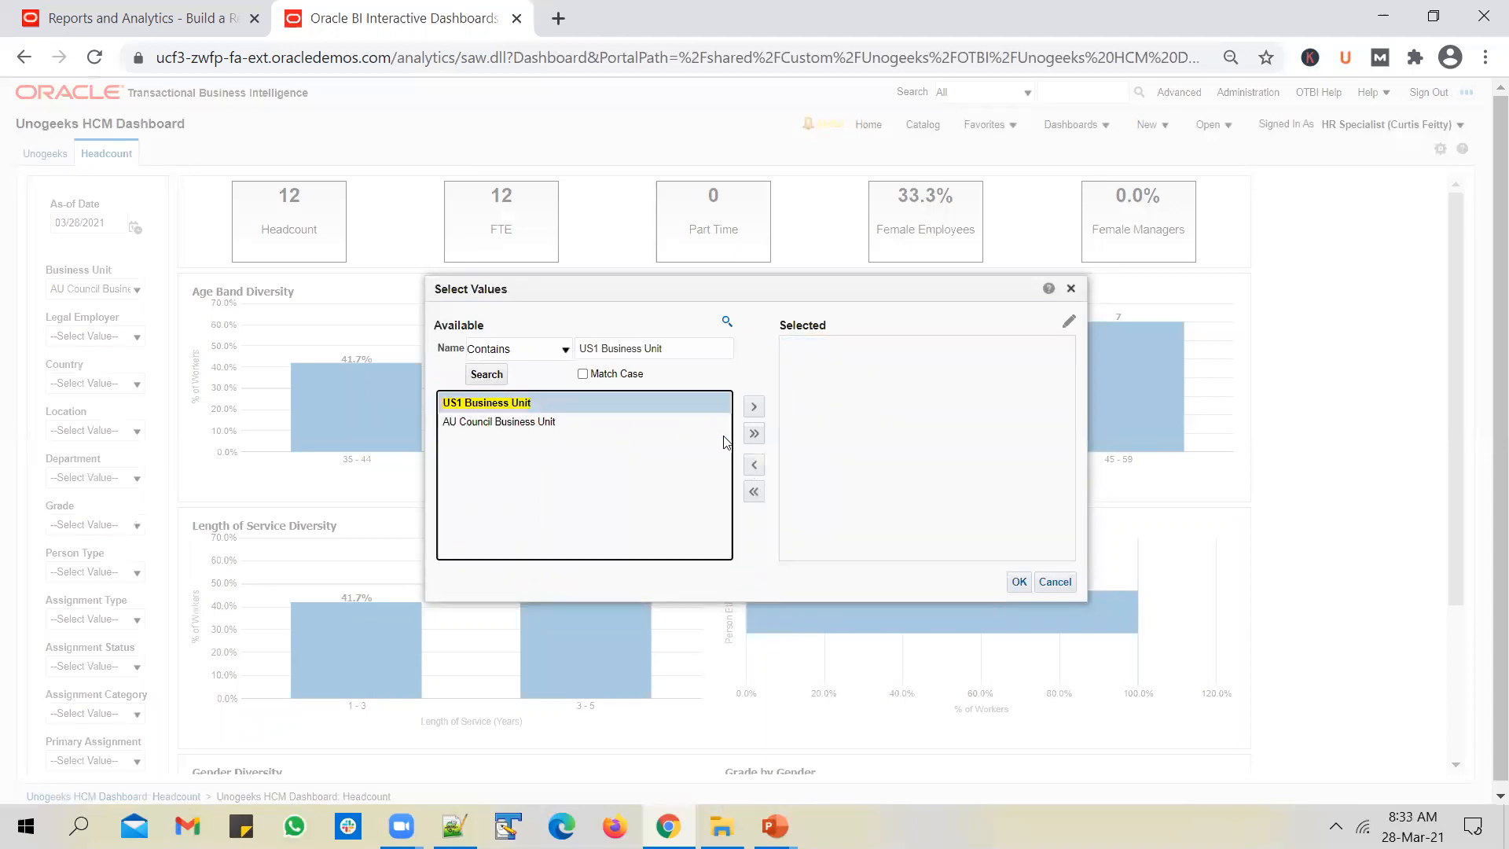
click(754, 406)
click(1019, 583)
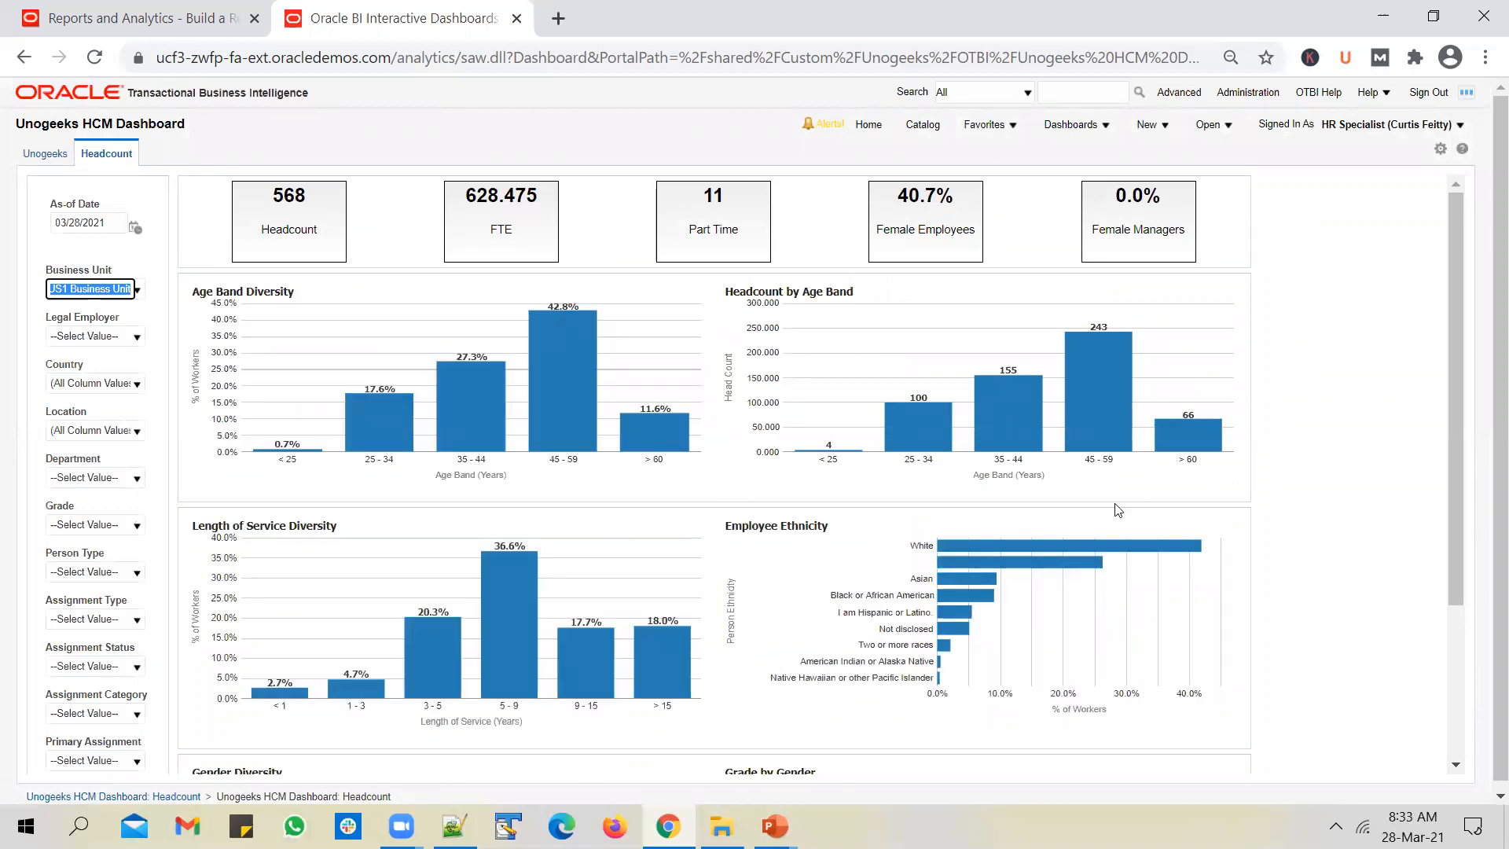
click(1333, 464)
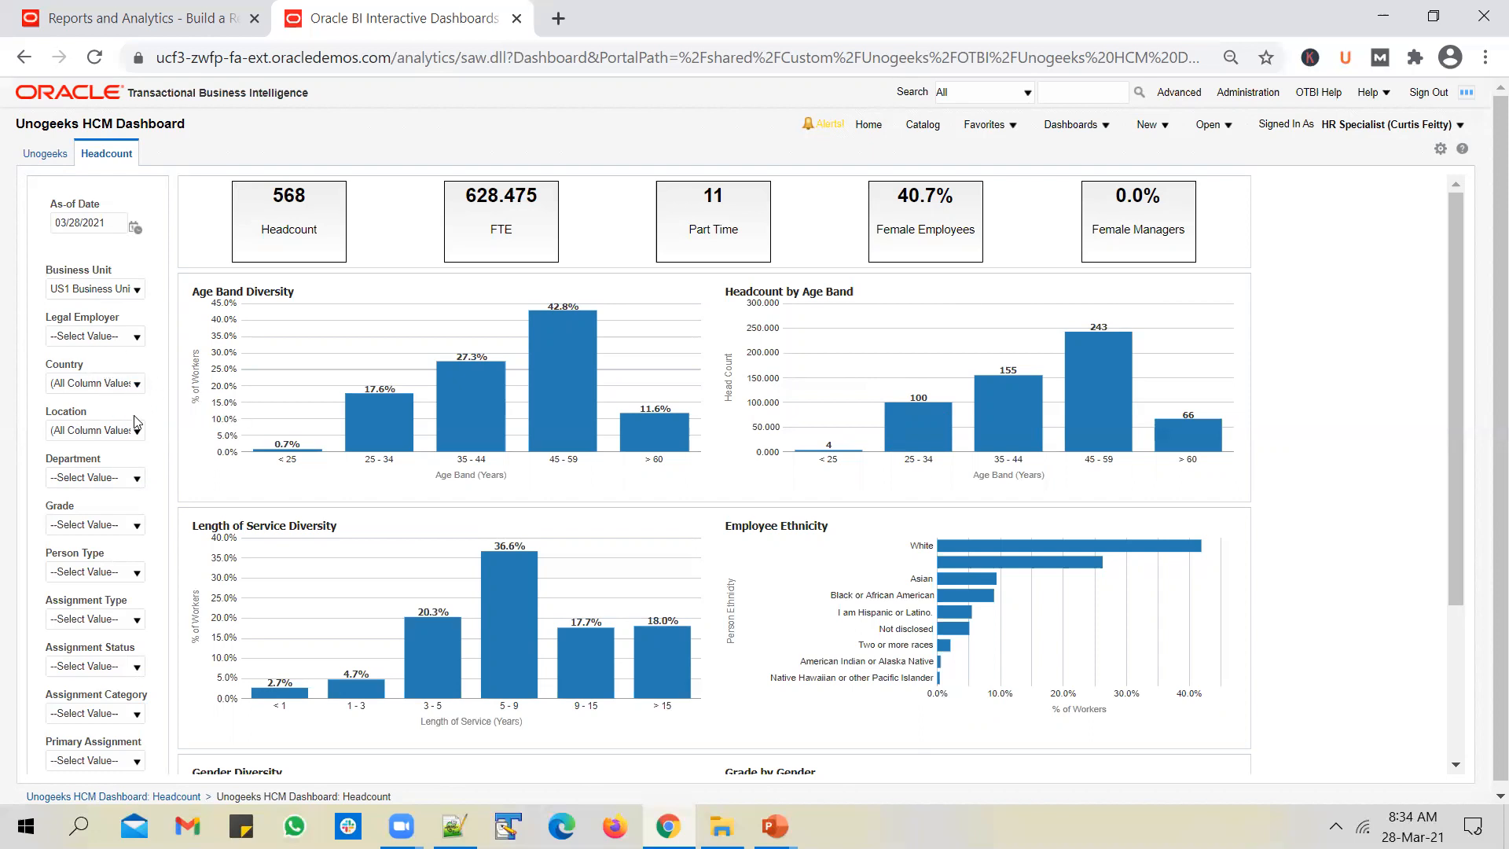
- Set the browser zoom to 80%, return to the catalog and open Unogeeks HCM Dashboard for editing
click(1486, 57)
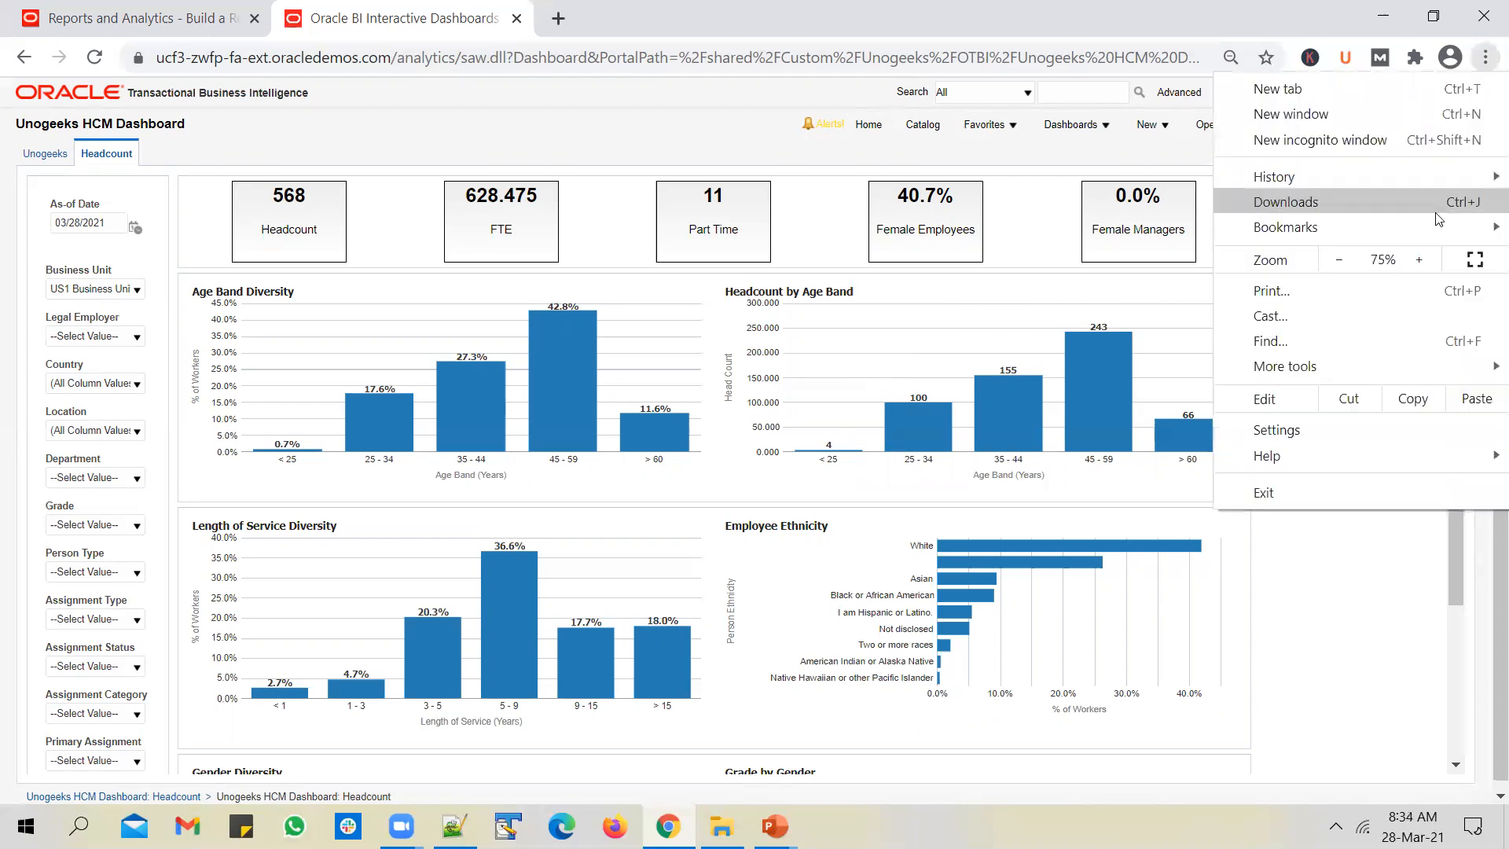
click(1419, 259)
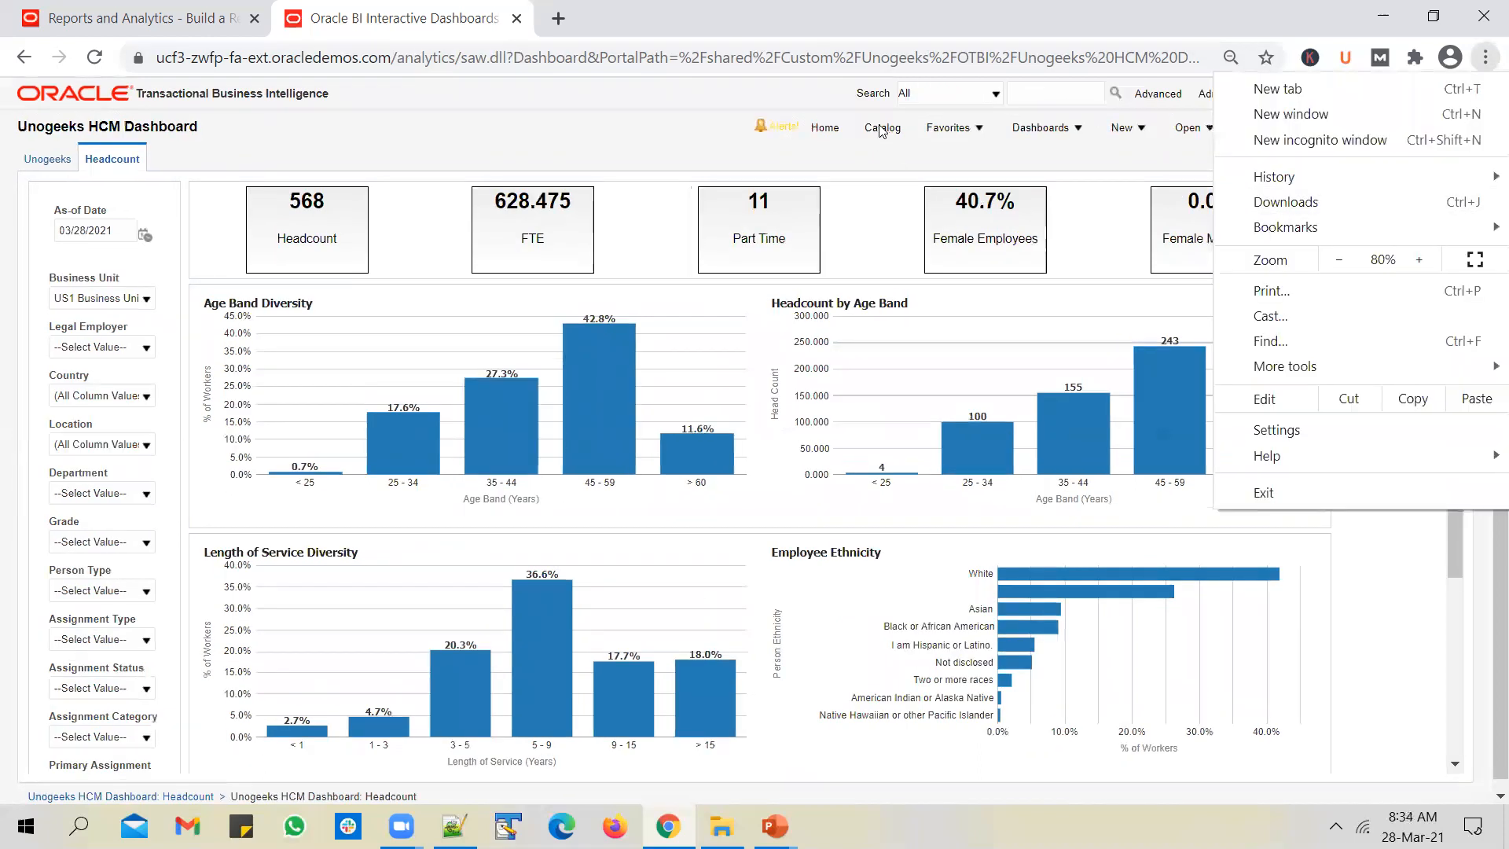
click(882, 131)
click(886, 134)
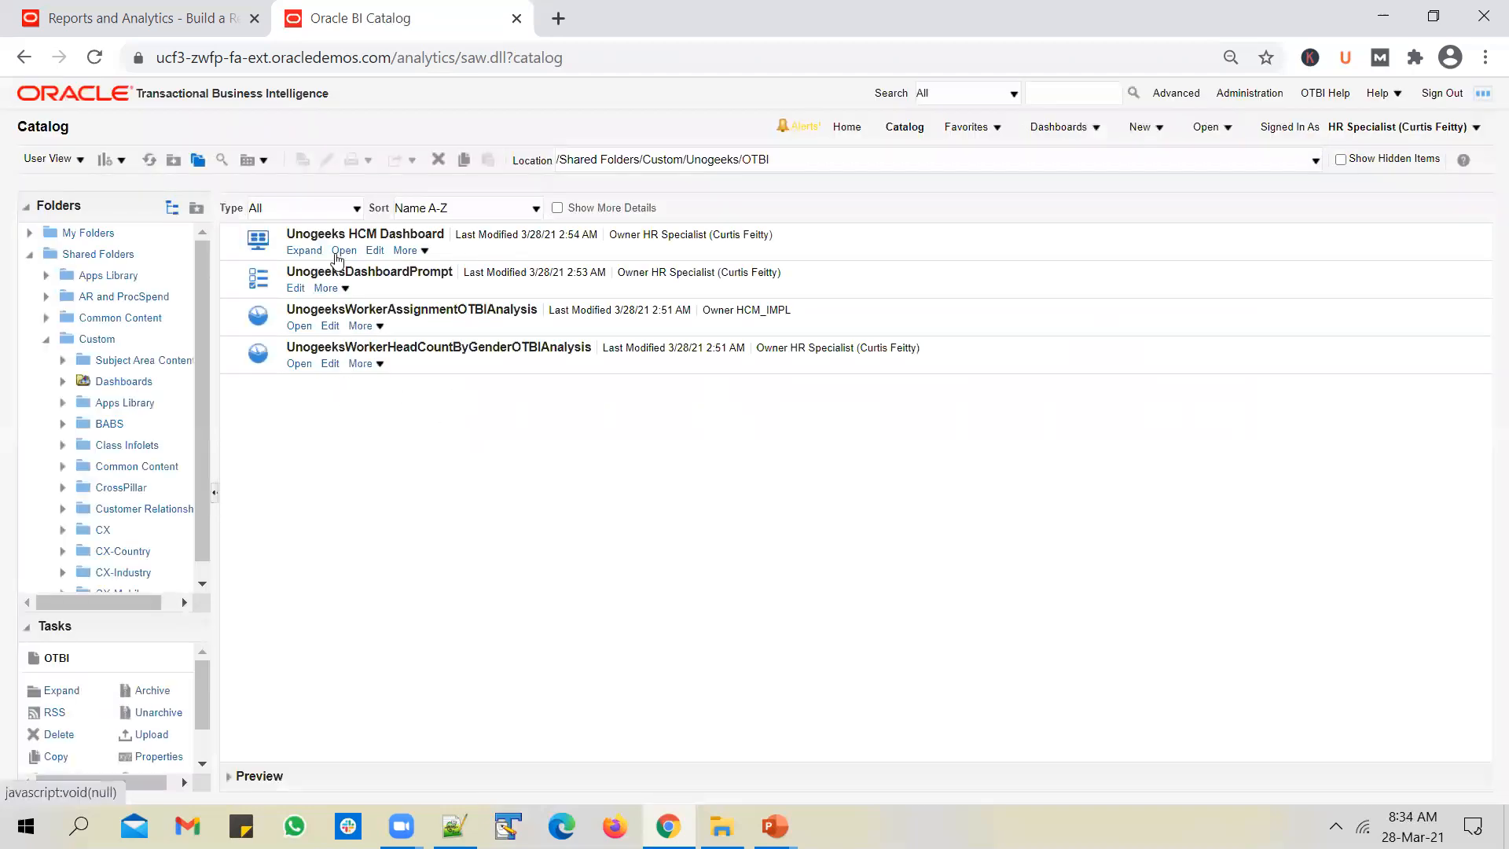
click(376, 252)
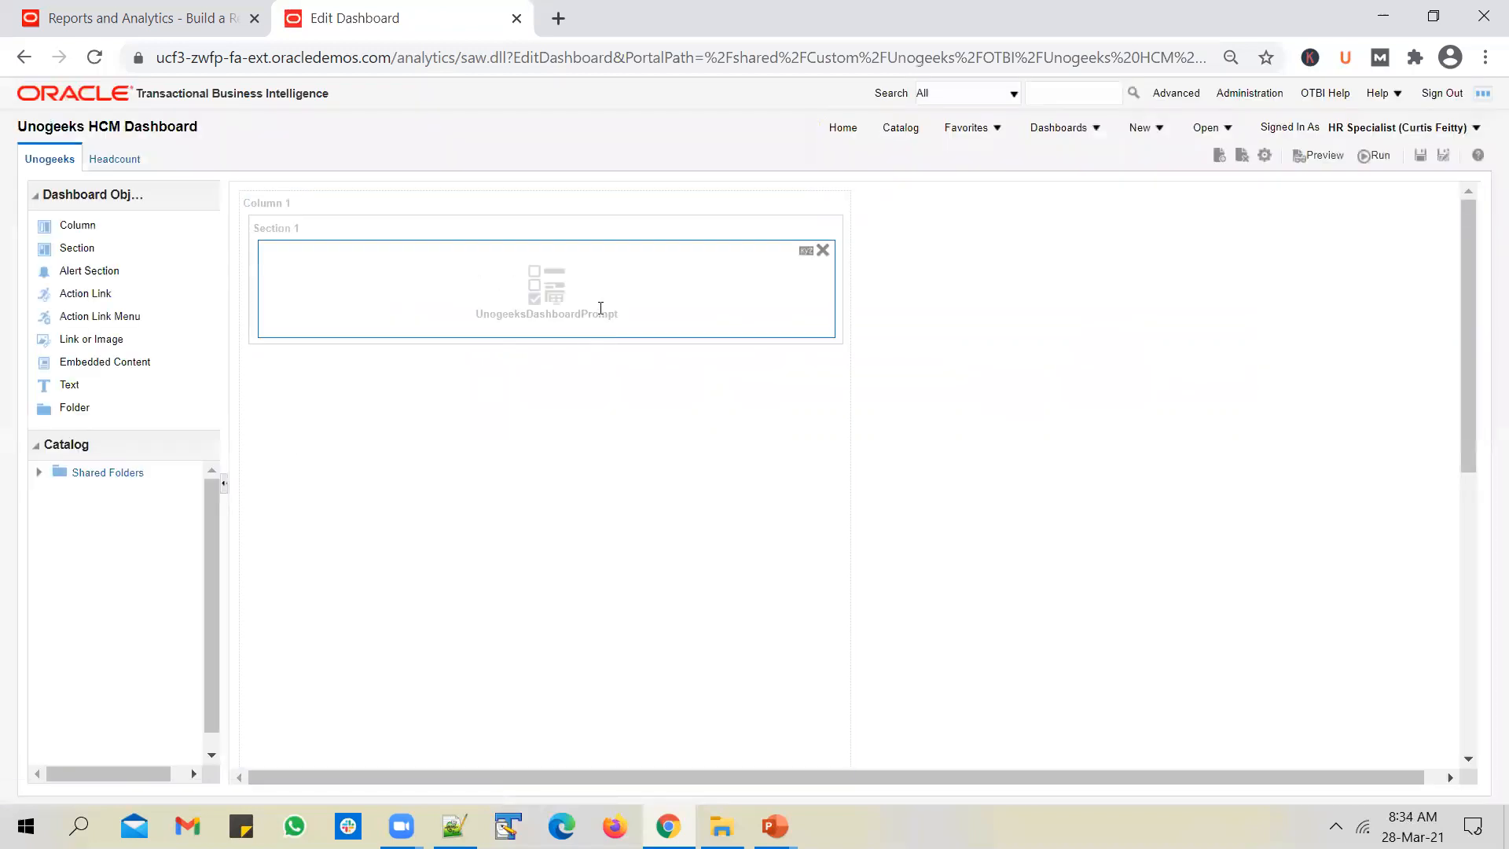
- Open the Line Manager Dashboard Headcount Prompt for editing from the Headcount page
click(124, 163)
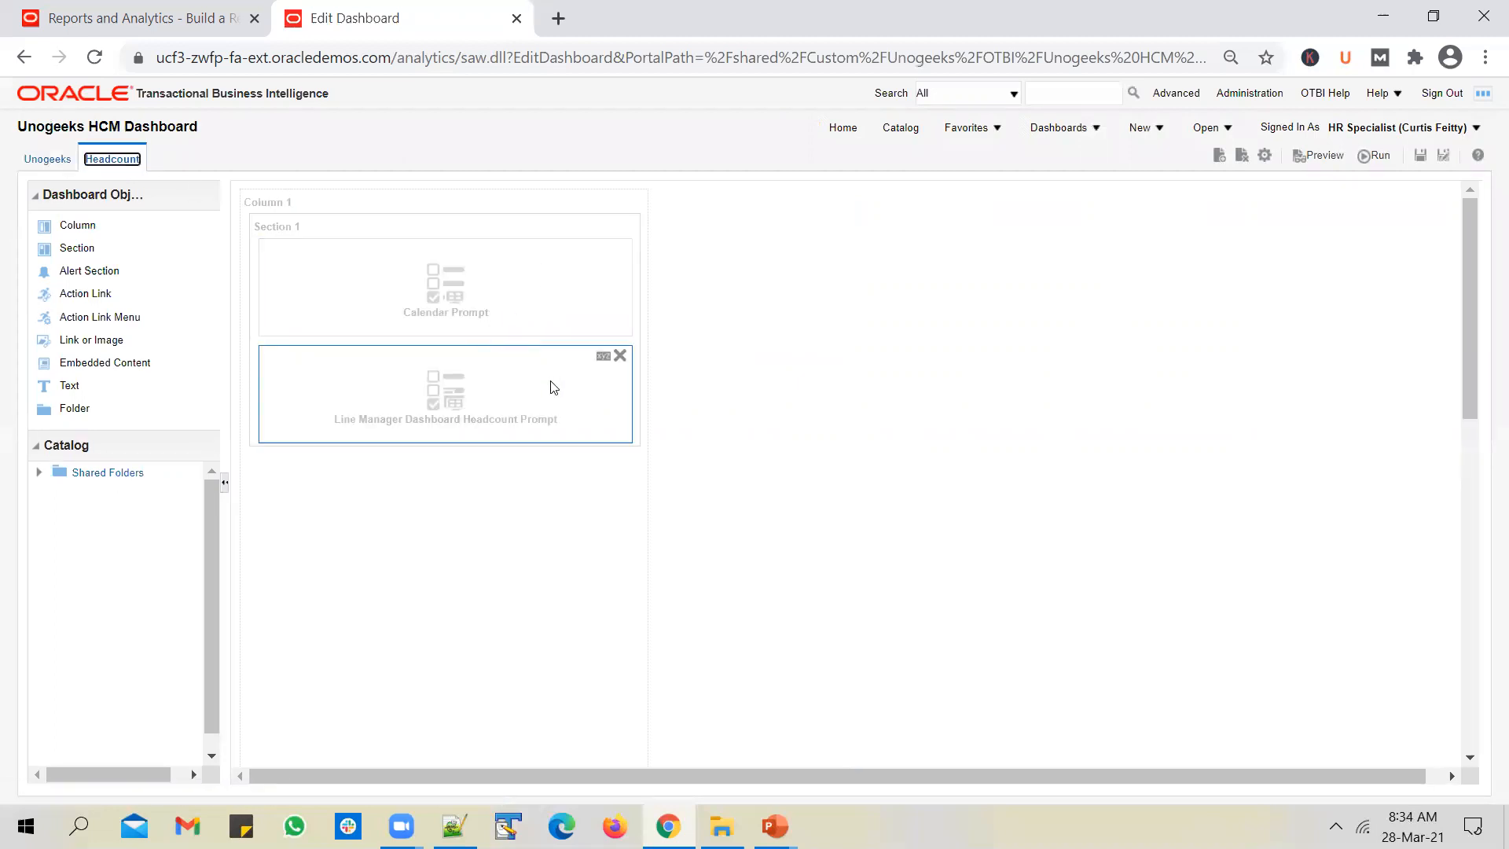
click(603, 356)
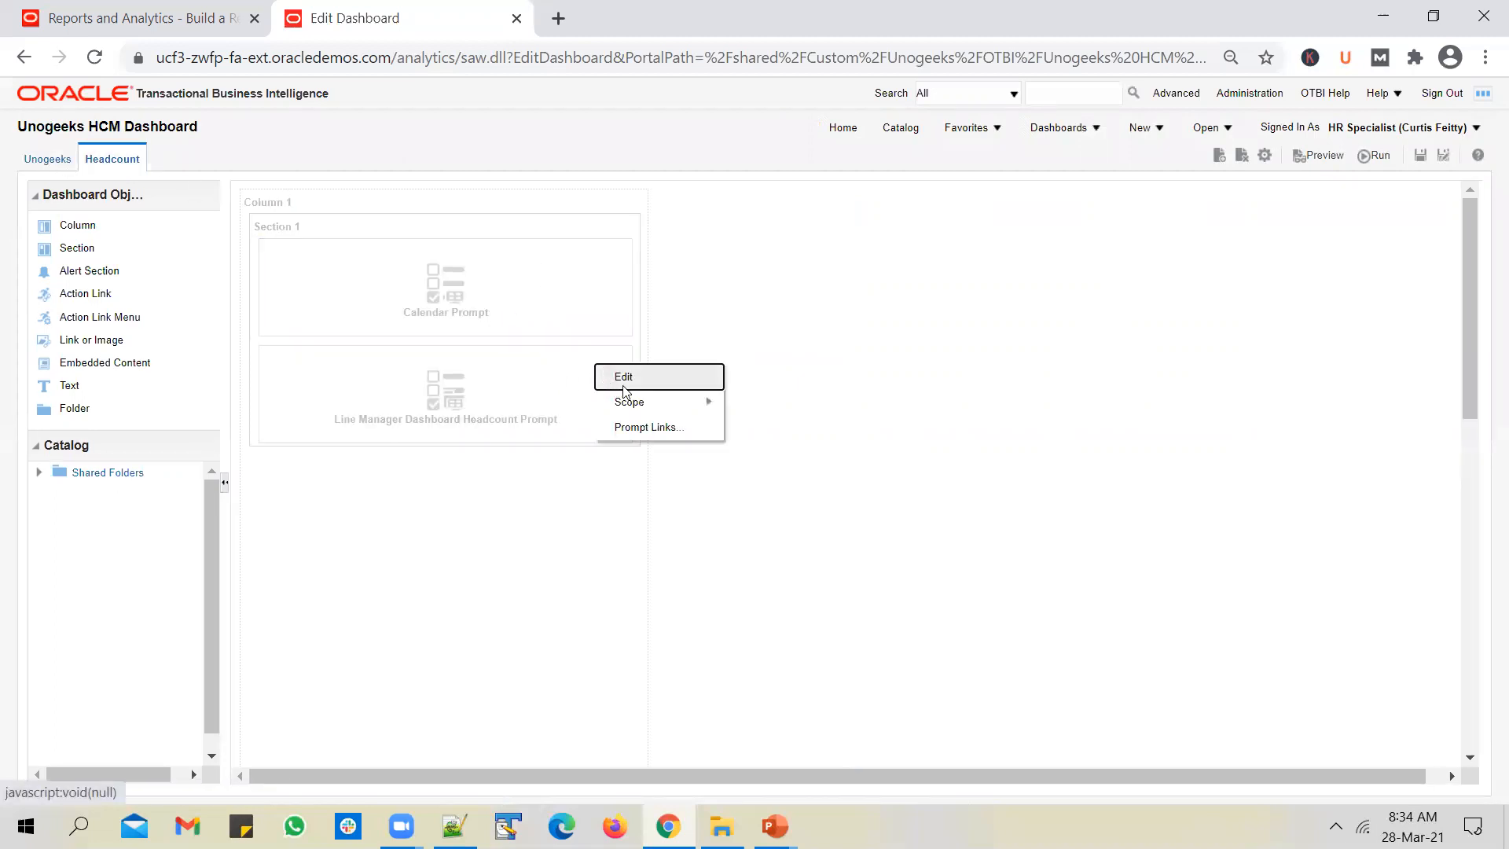
click(625, 379)
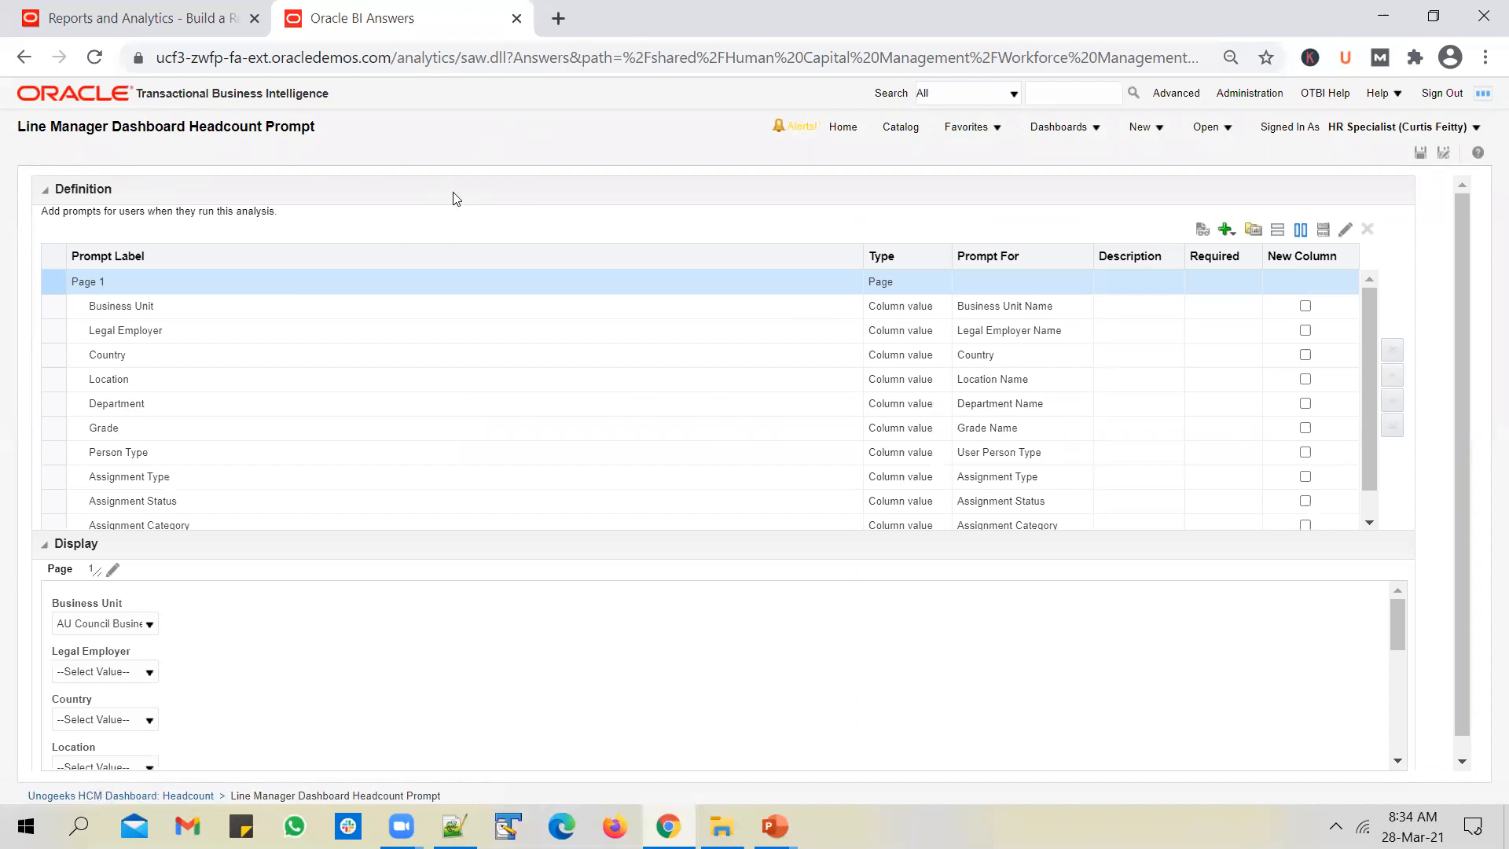
- Open the Business Unit prompt for editing, switch its default selection to Specific Values and remove the leftover SQL statement from the value list
click(410, 315)
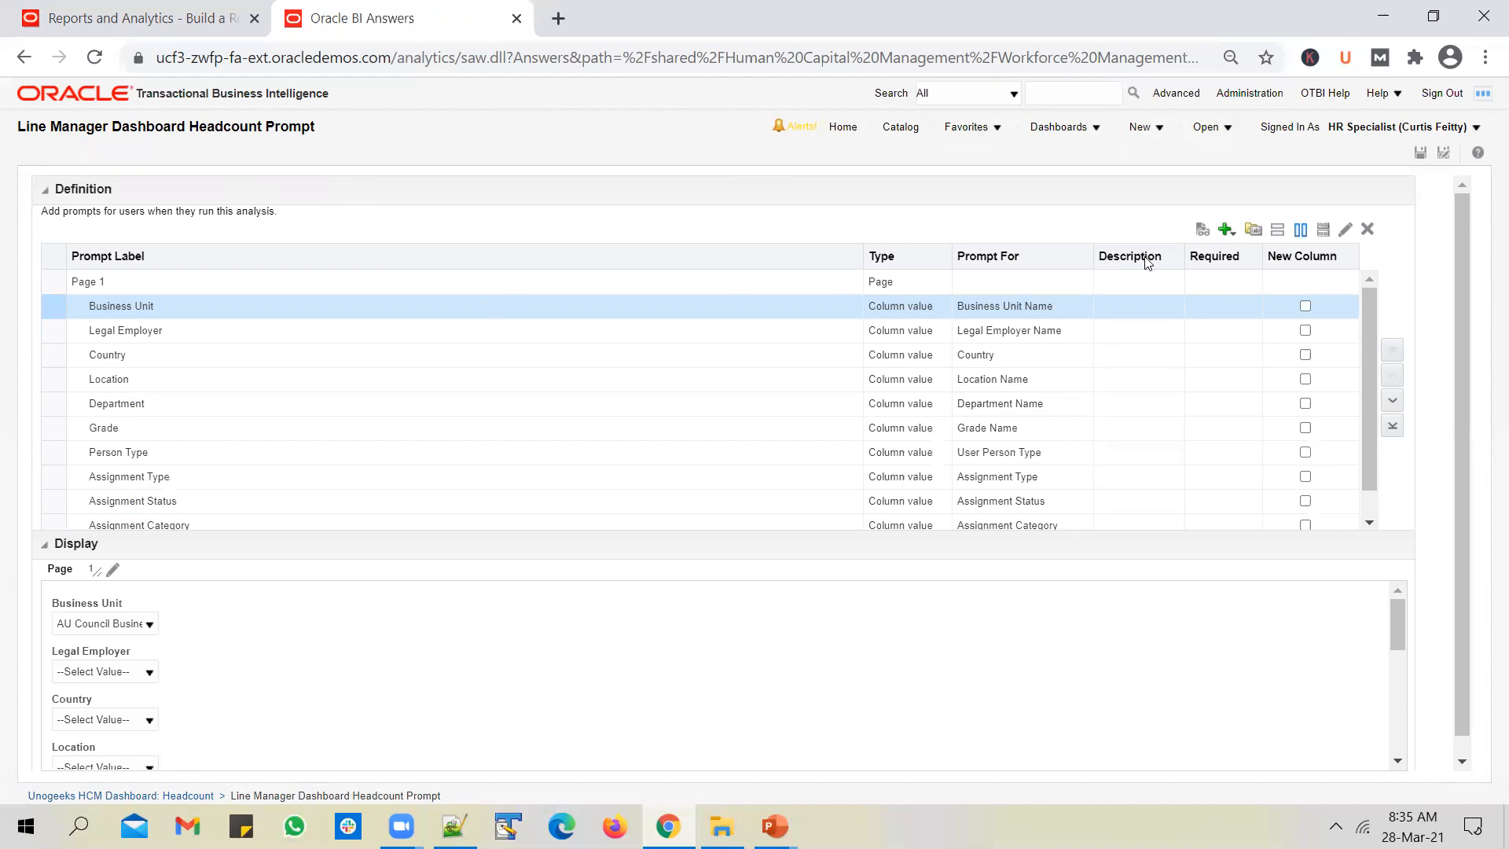
click(1345, 230)
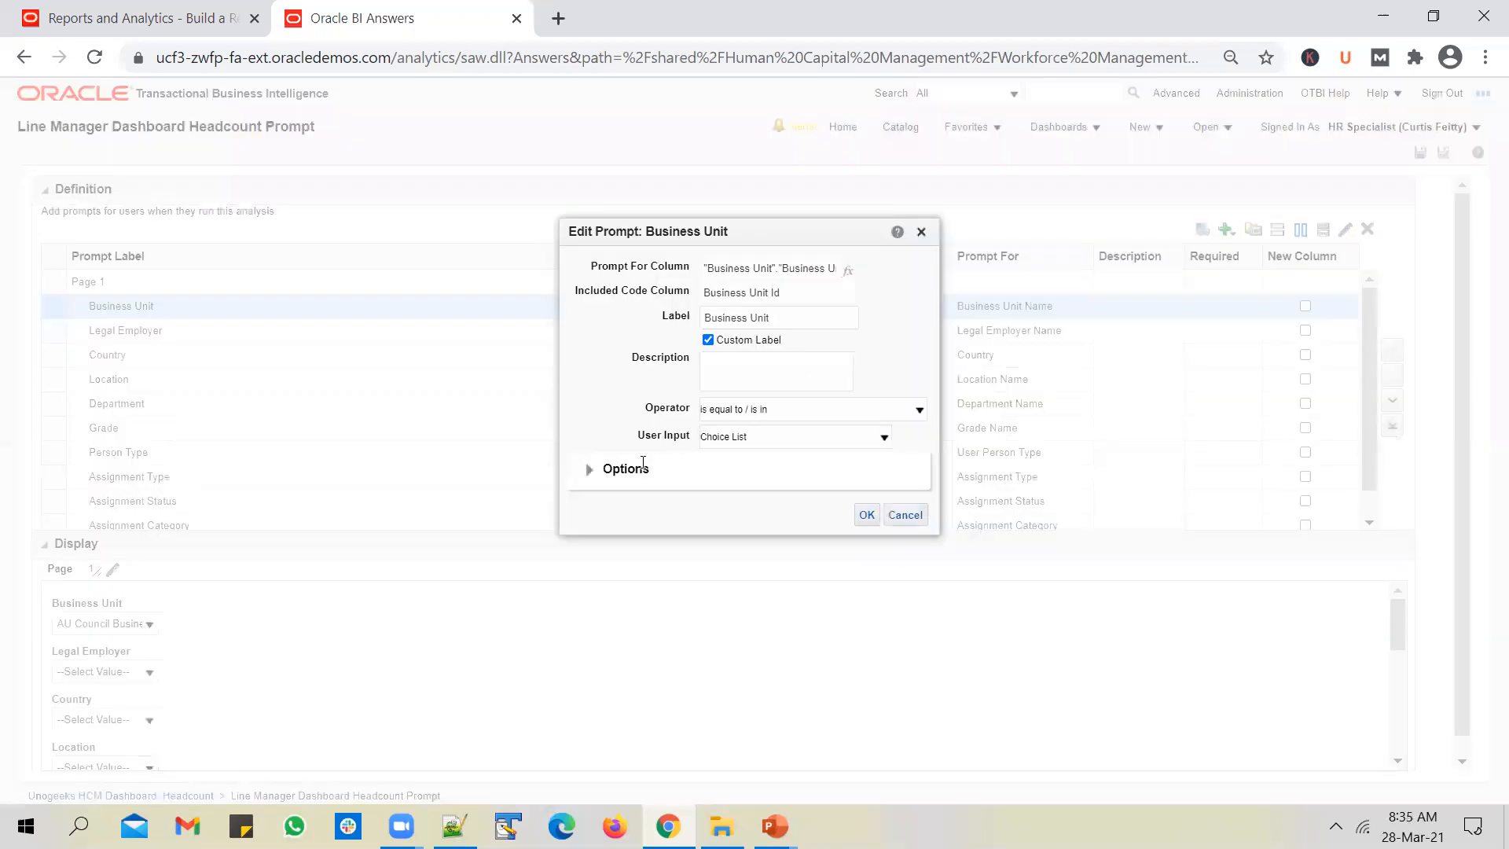
click(668, 470)
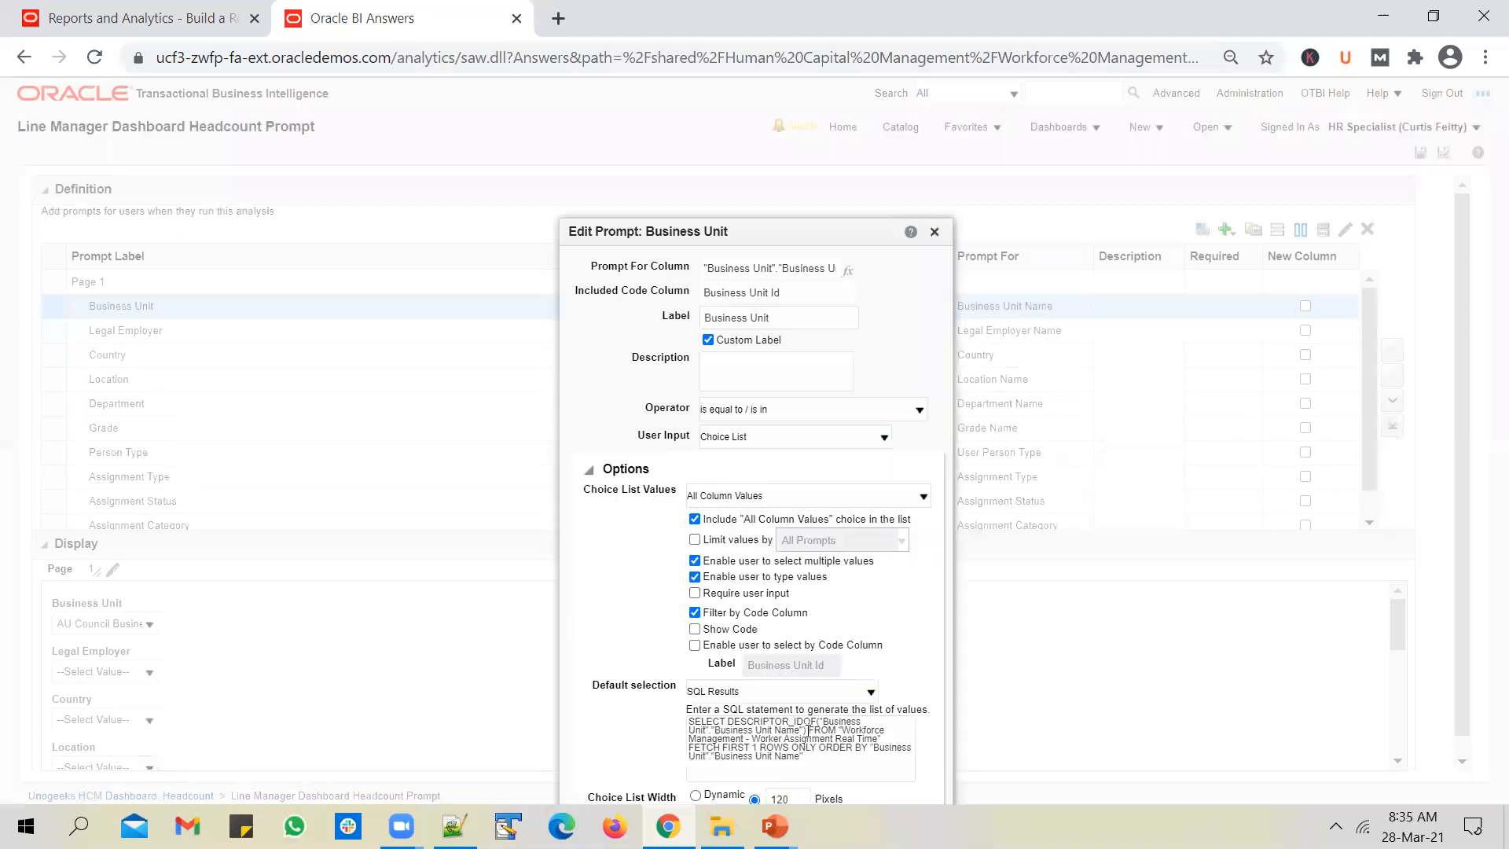
click(870, 691)
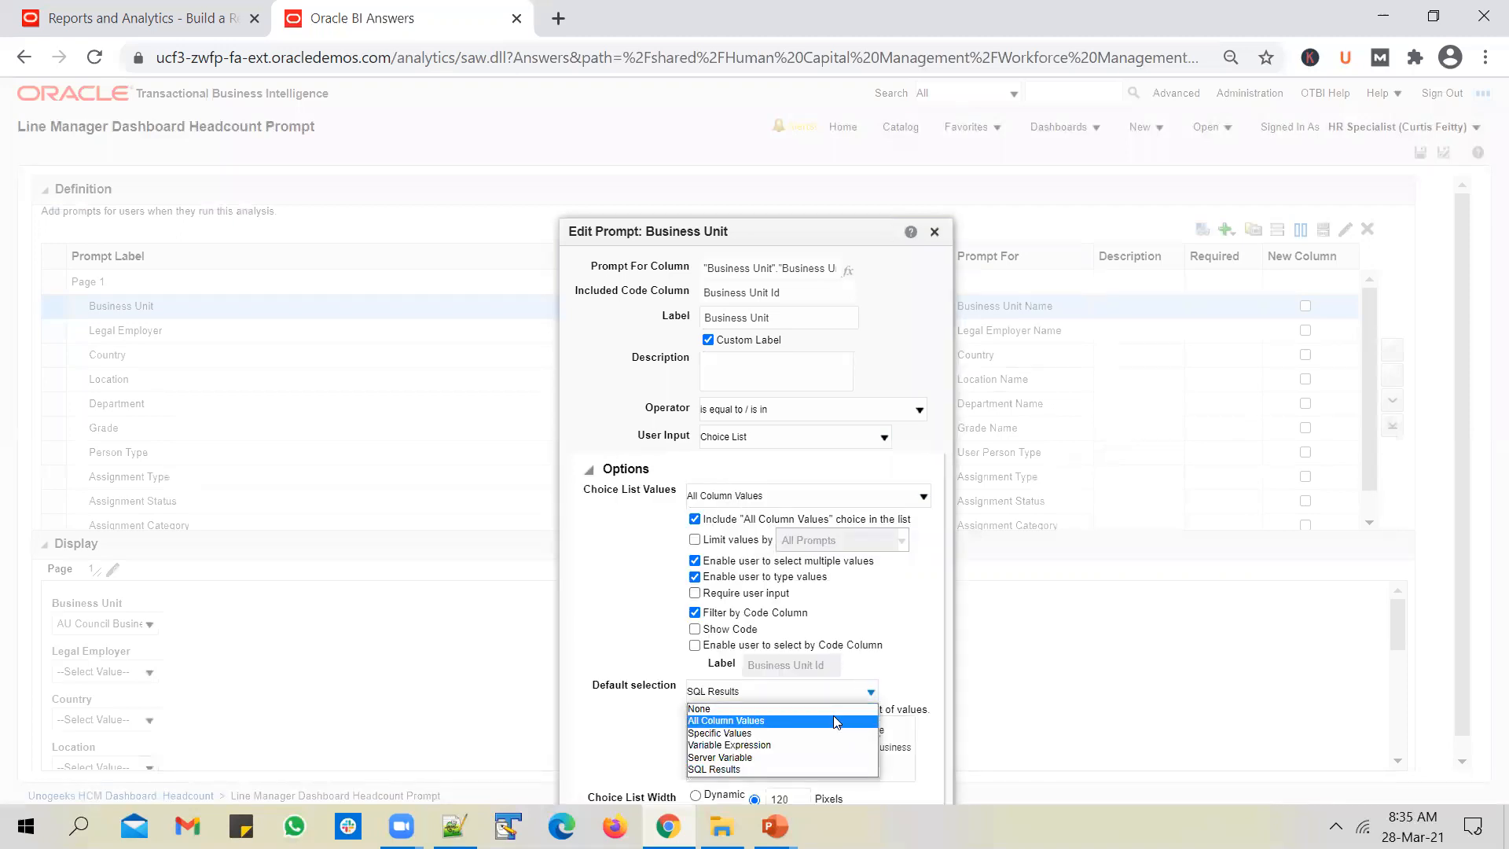
click(842, 733)
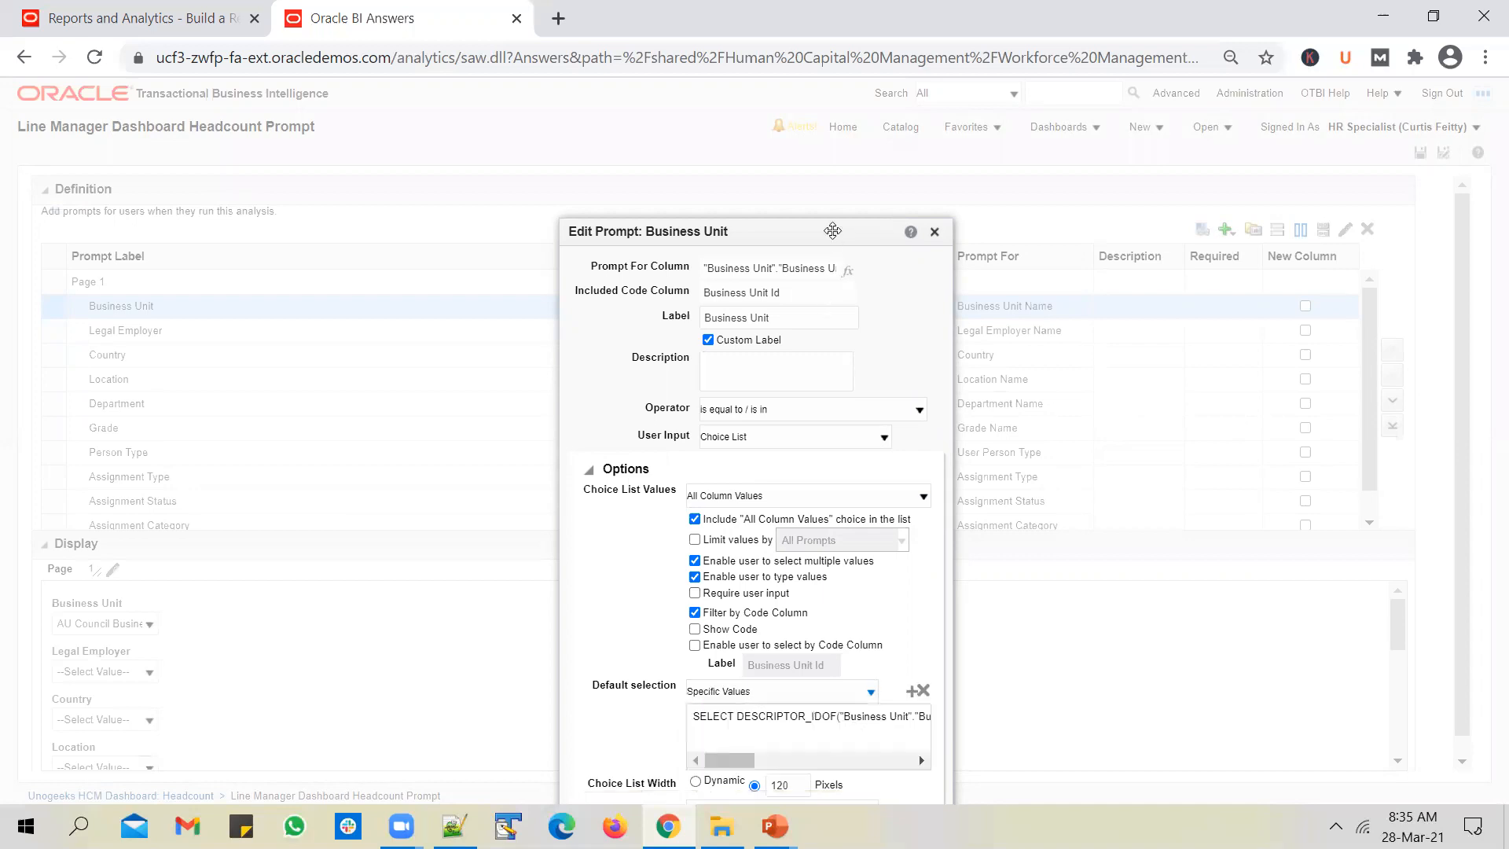
click(732, 580)
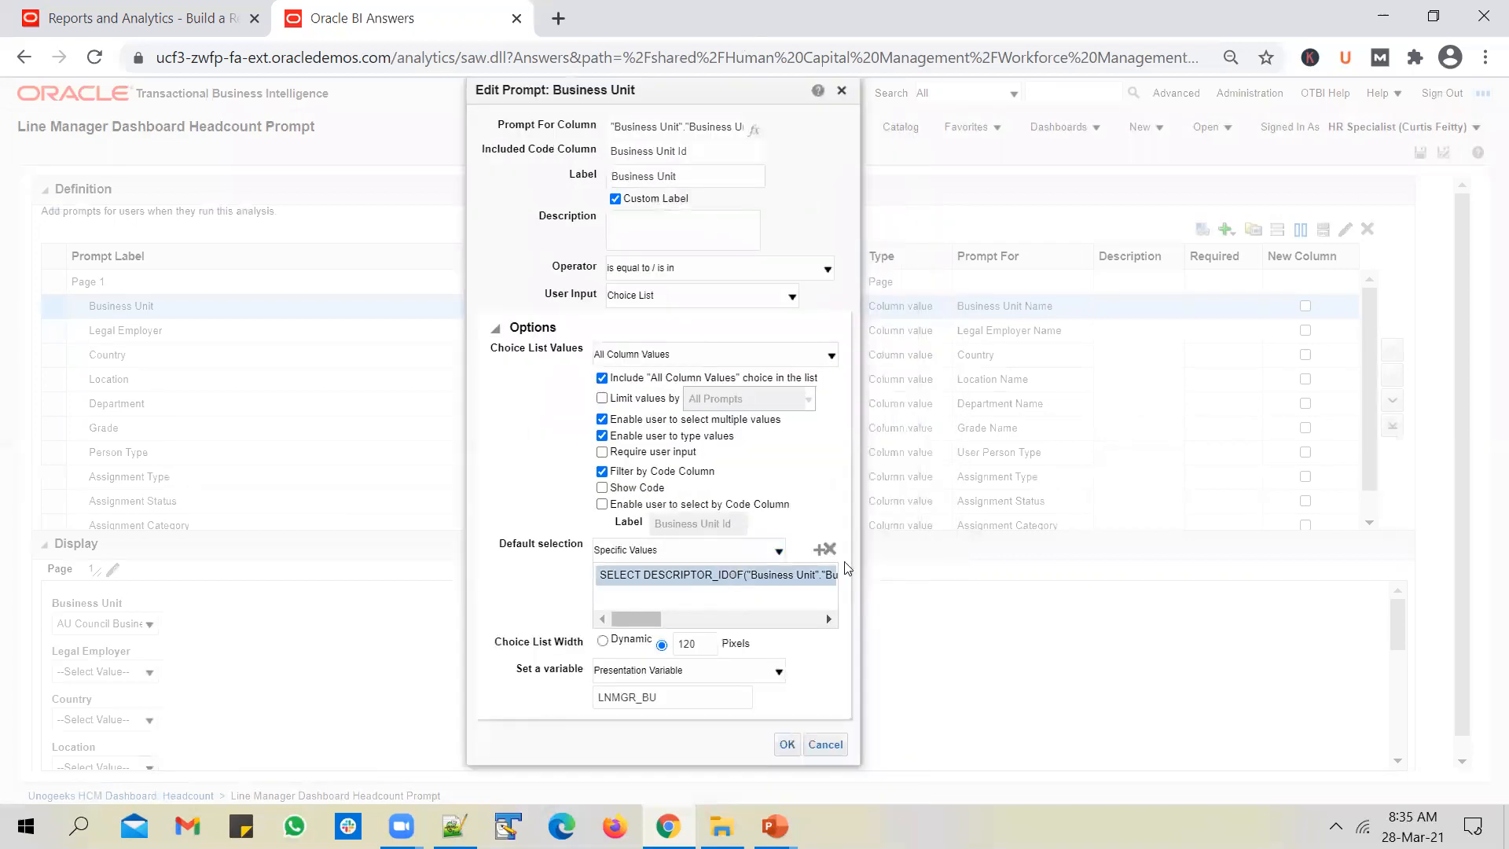
click(825, 549)
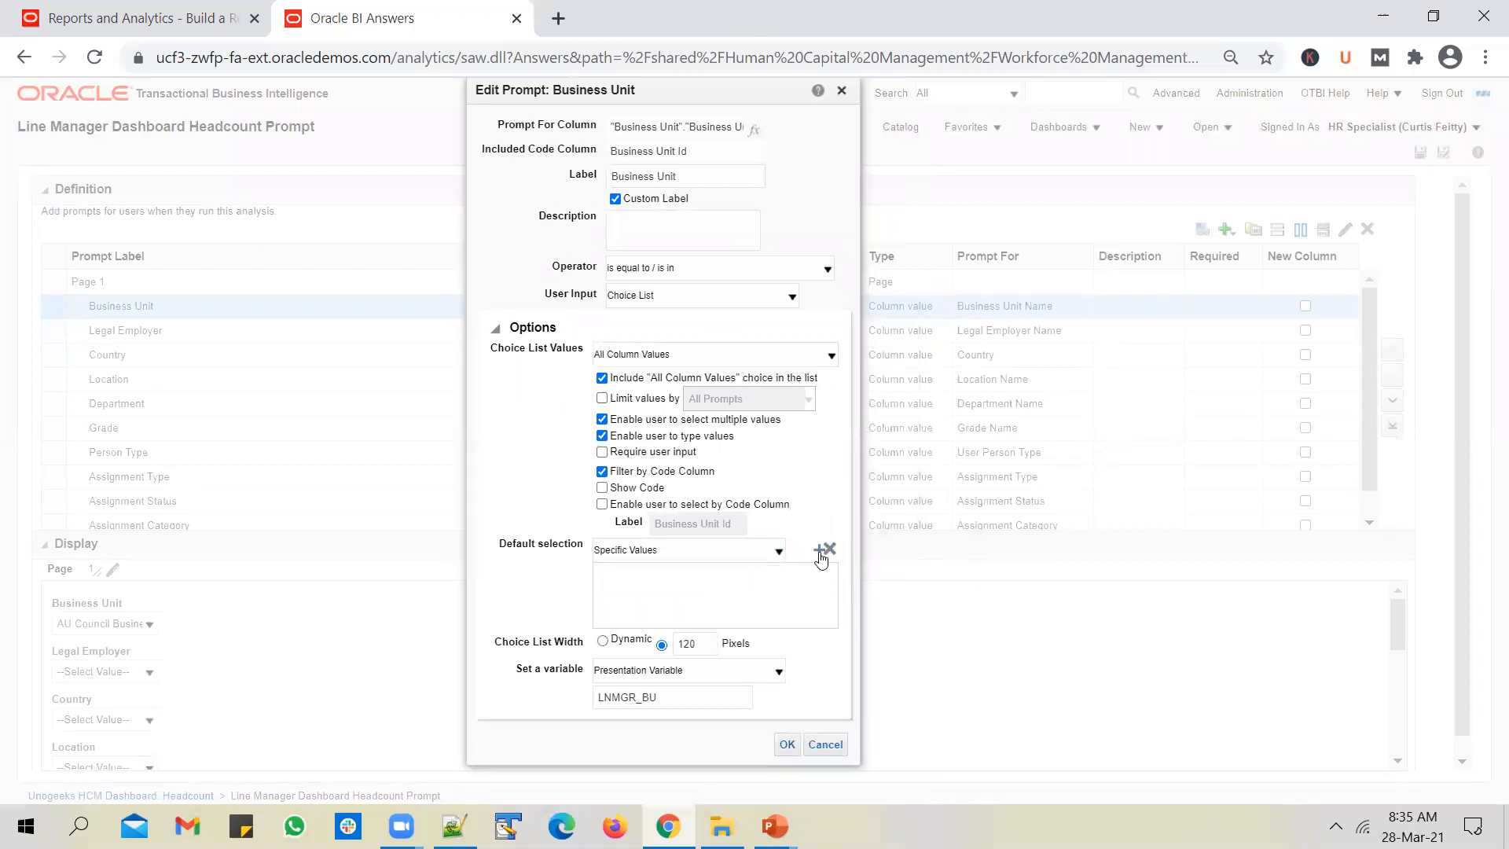
- Find US1 Business Unit by searching for "US1 Business", add it as the prompt's default value and apply the prompt changes
click(819, 550)
drag(1030, 519, 810, 160)
click(794, 225)
text(US1 B)
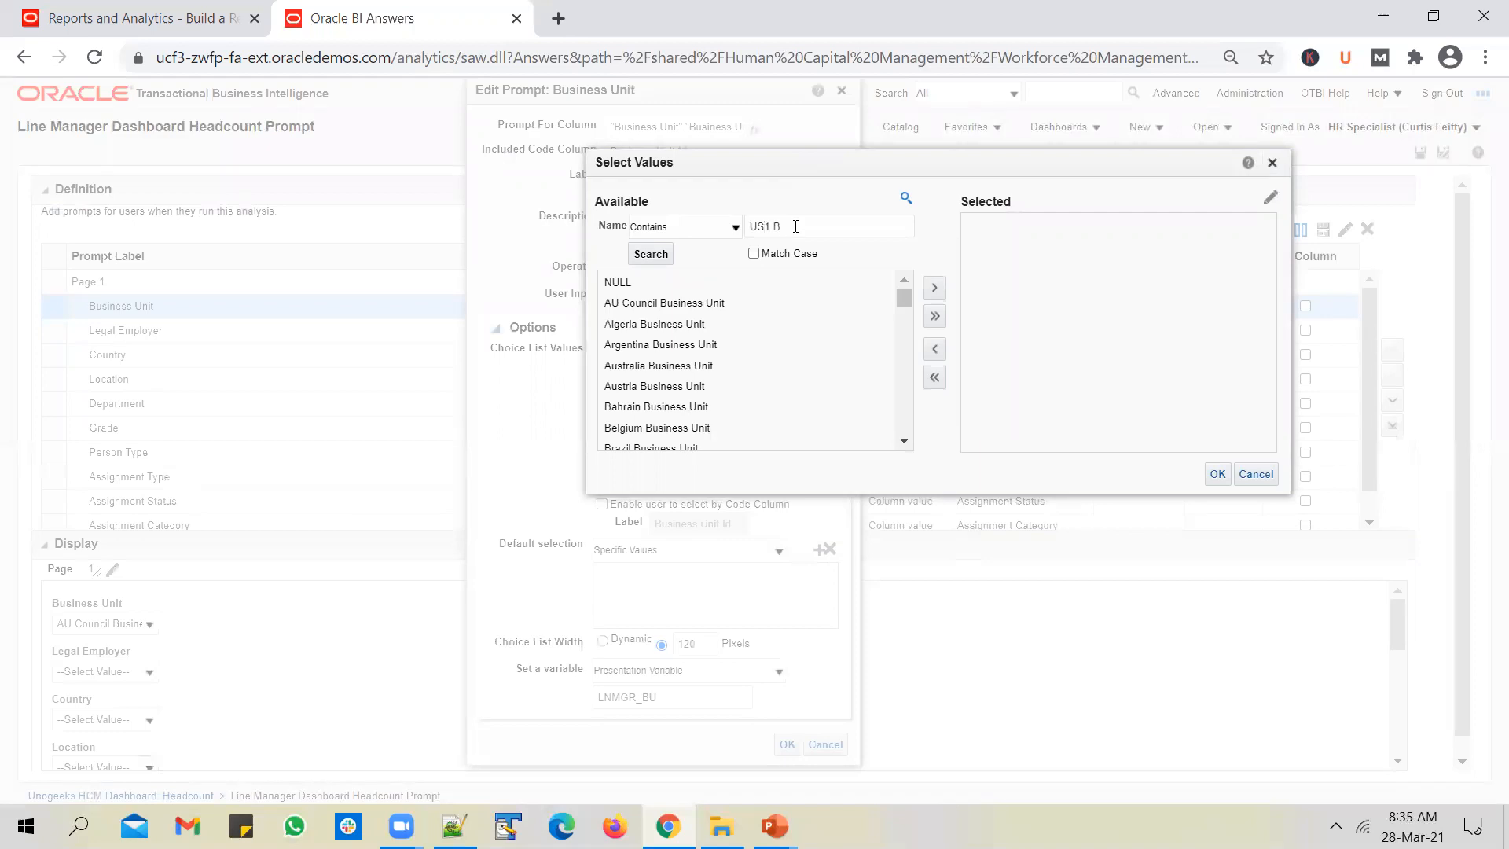
text(usiness)
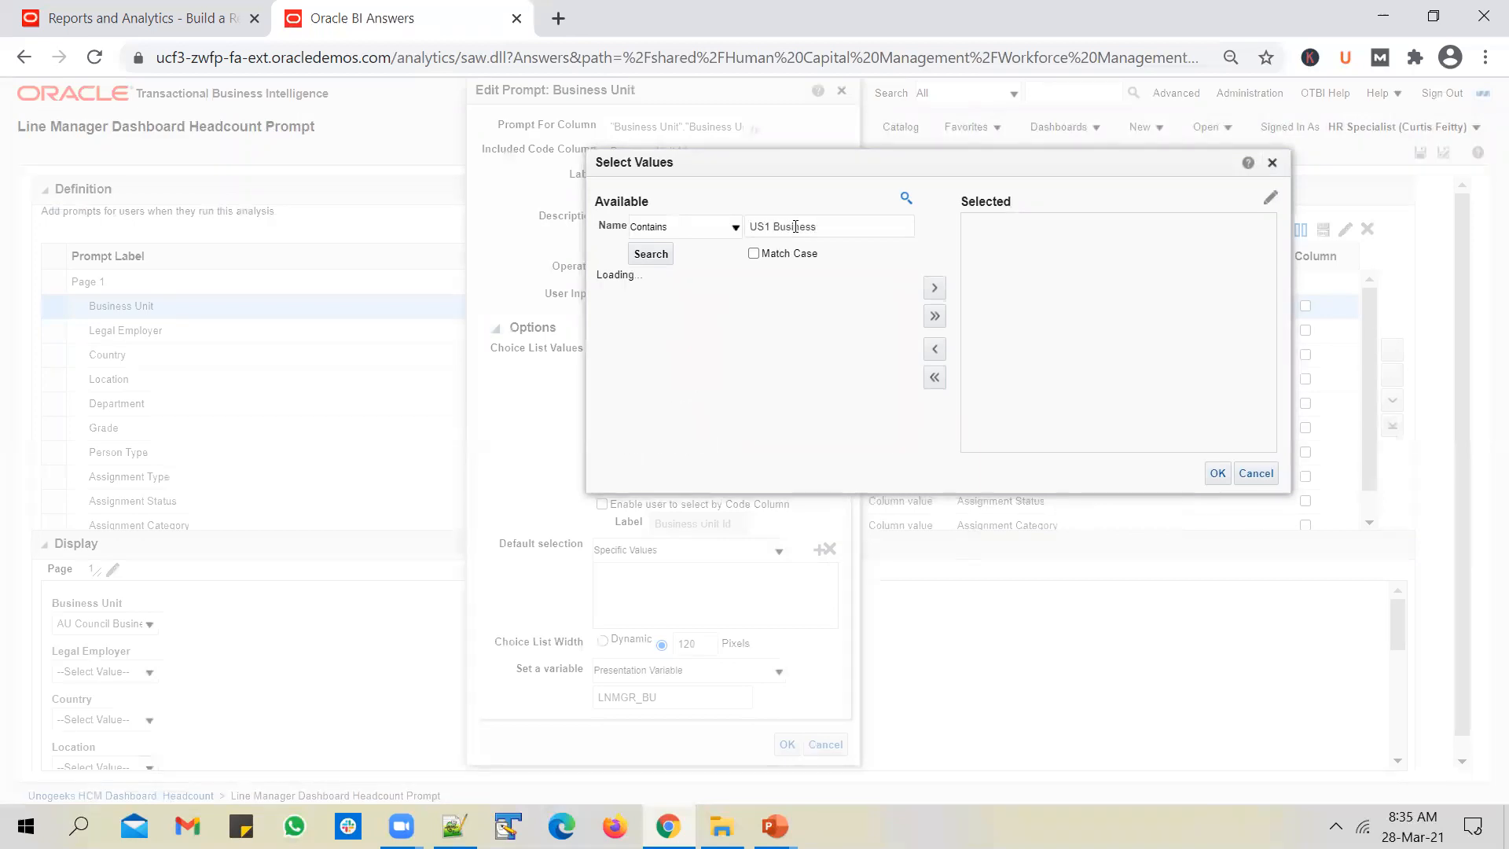
click(685, 281)
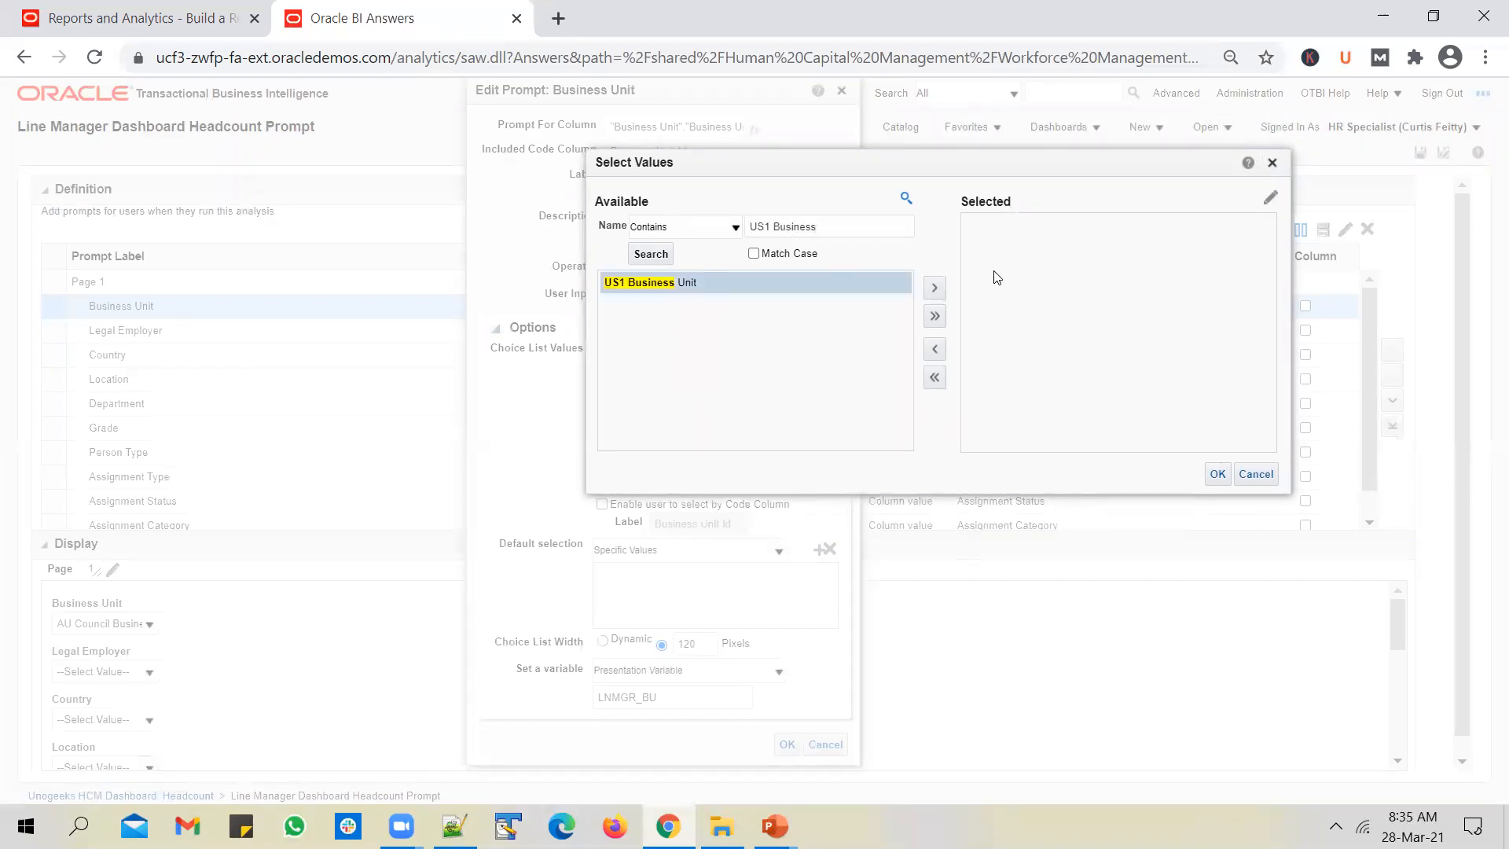
click(933, 289)
click(1218, 474)
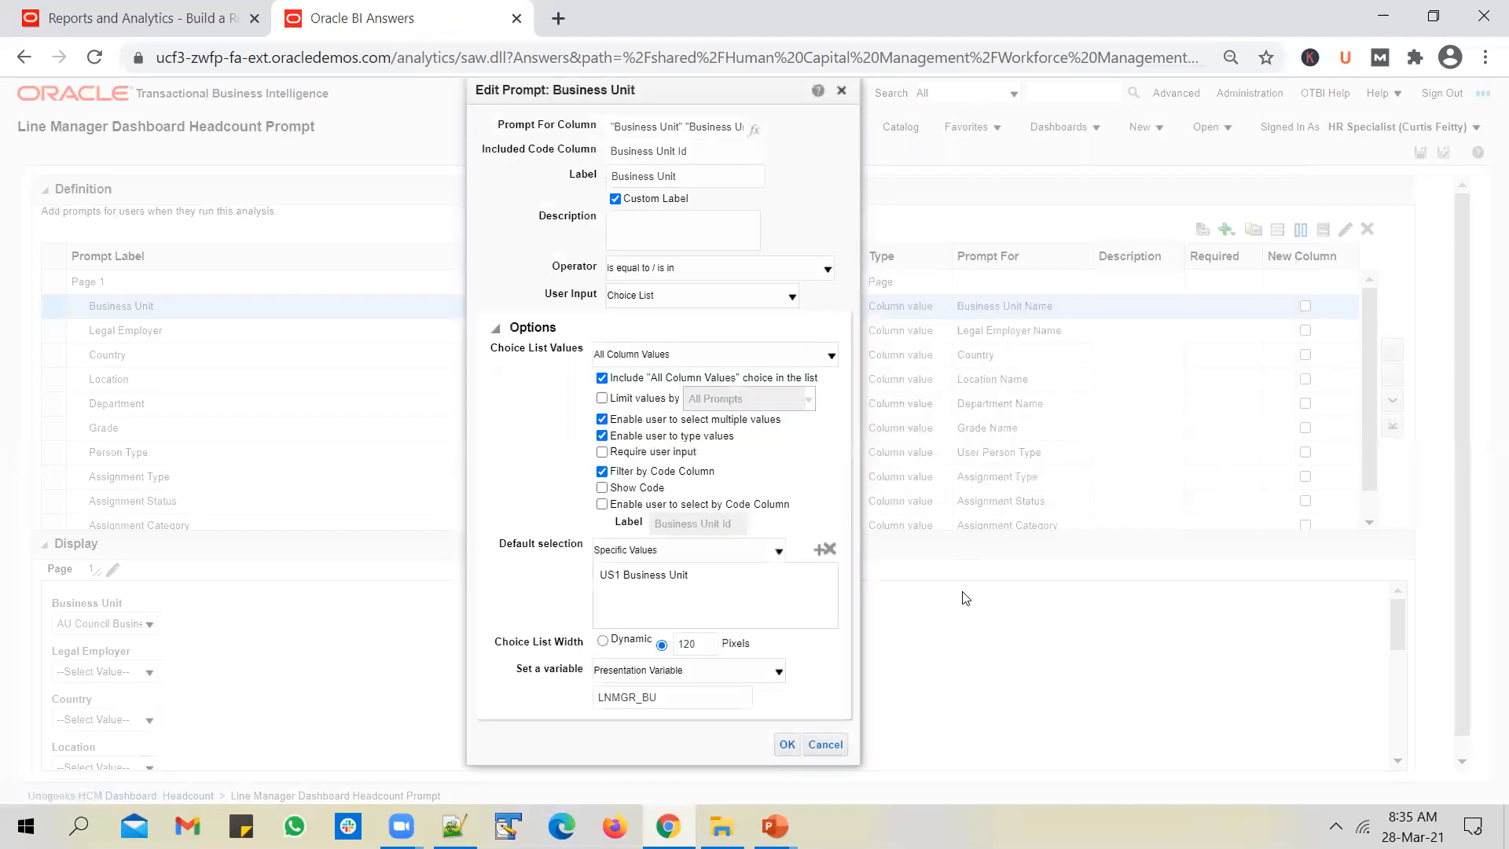
click(787, 745)
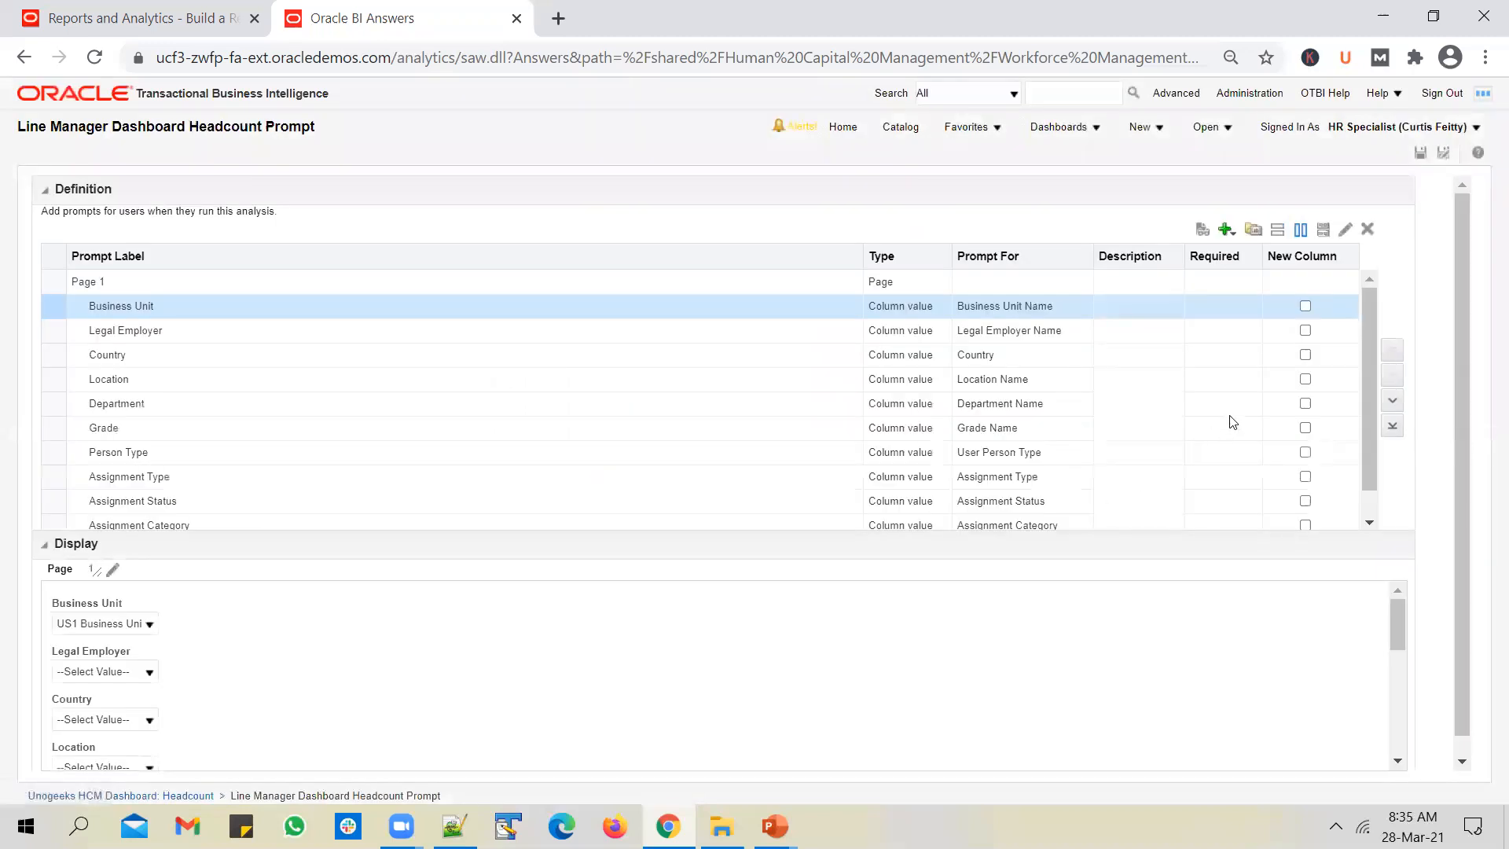
- Save the customized prompt as "Unogeeks Line Manager Dashboard Headcount Prompt" in /Shared Folders/Custom/Unogeeks/OTBI
click(1423, 157)
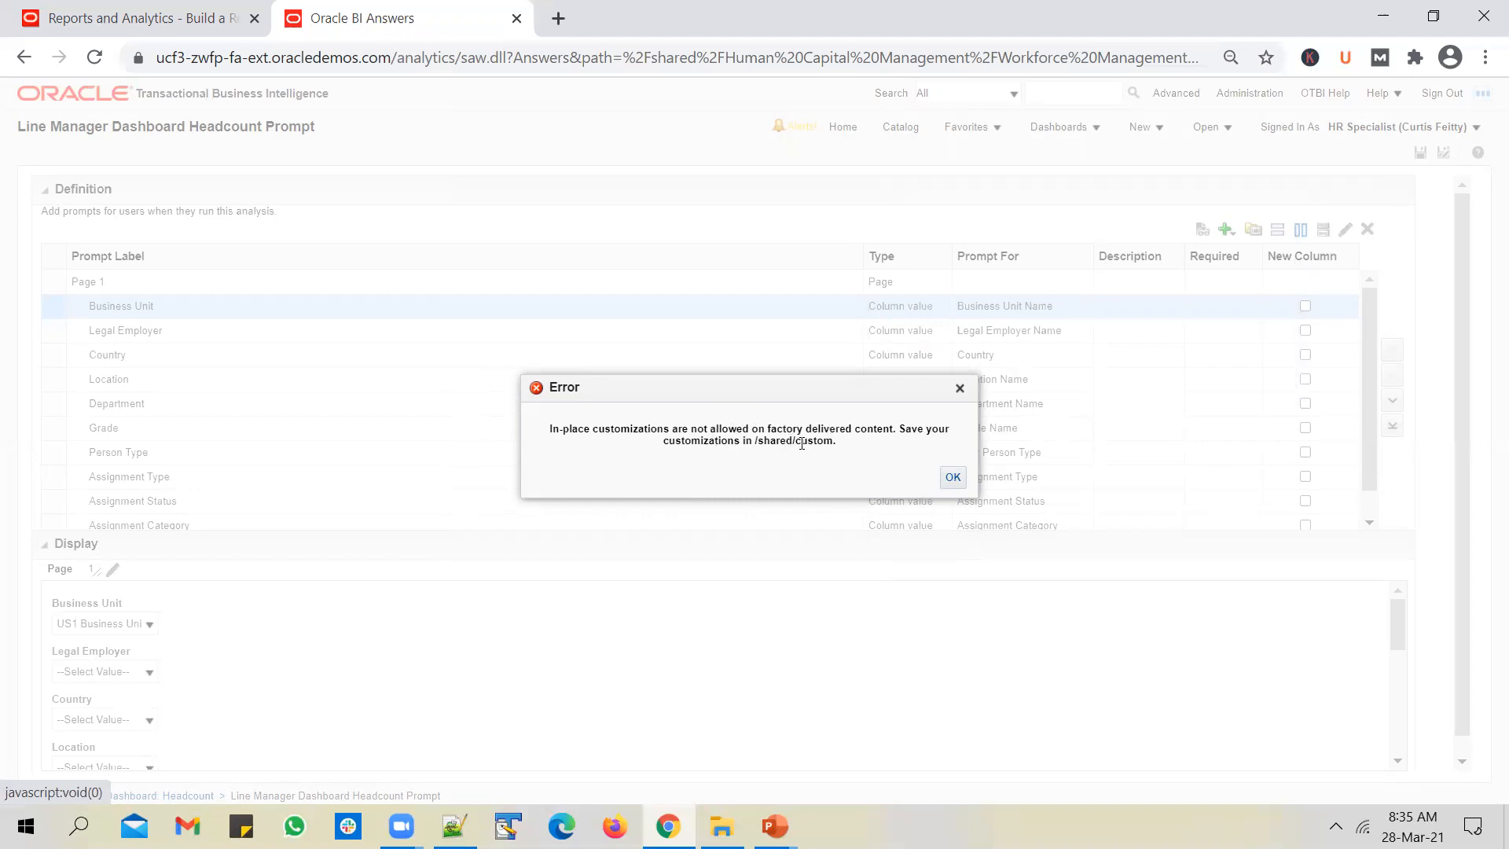
click(953, 477)
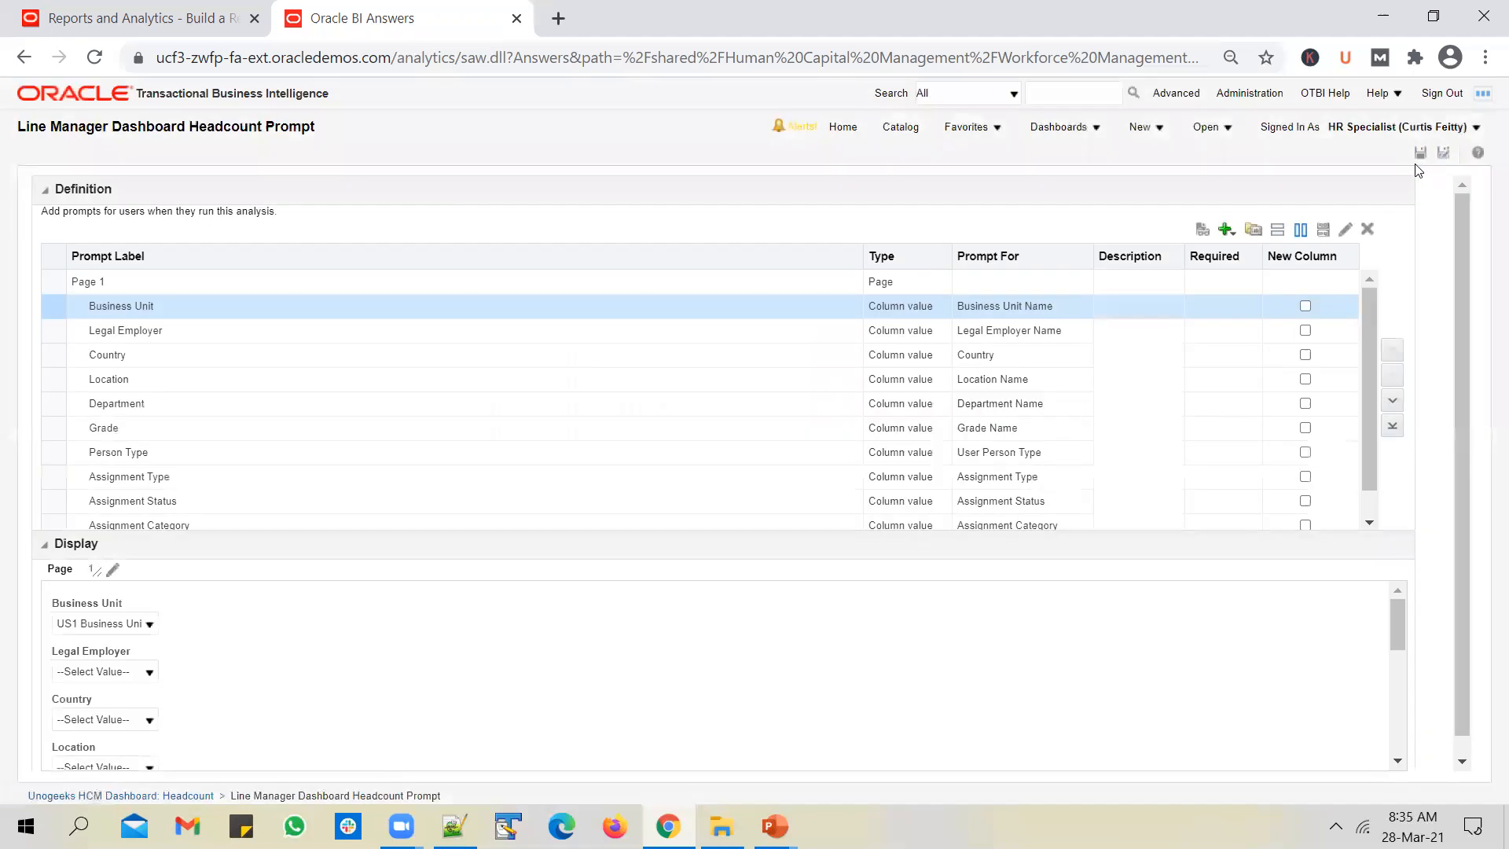
click(1444, 160)
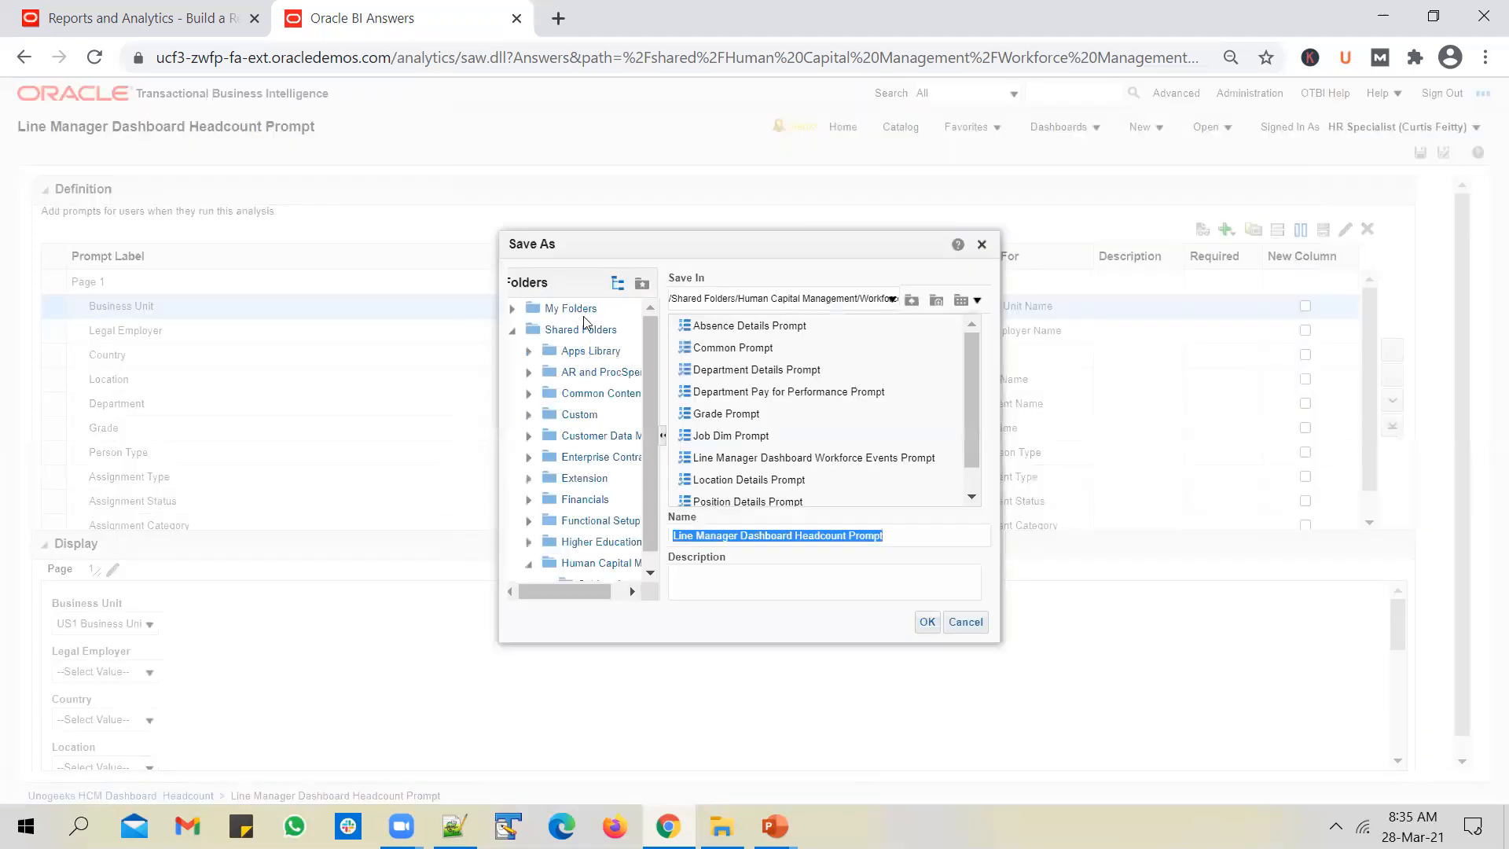
click(588, 417)
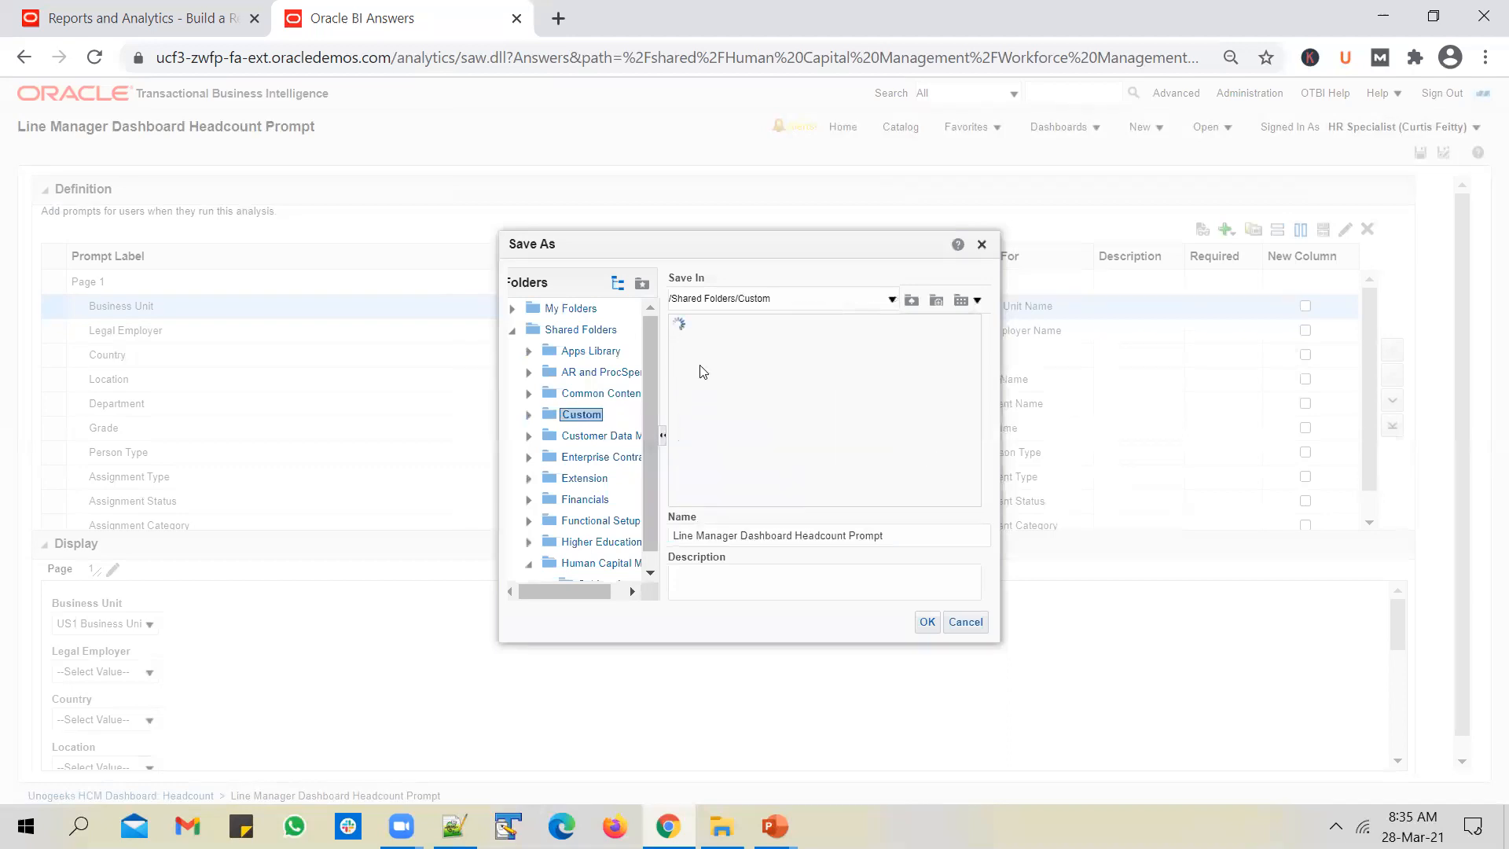
drag(742, 497, 902, 482)
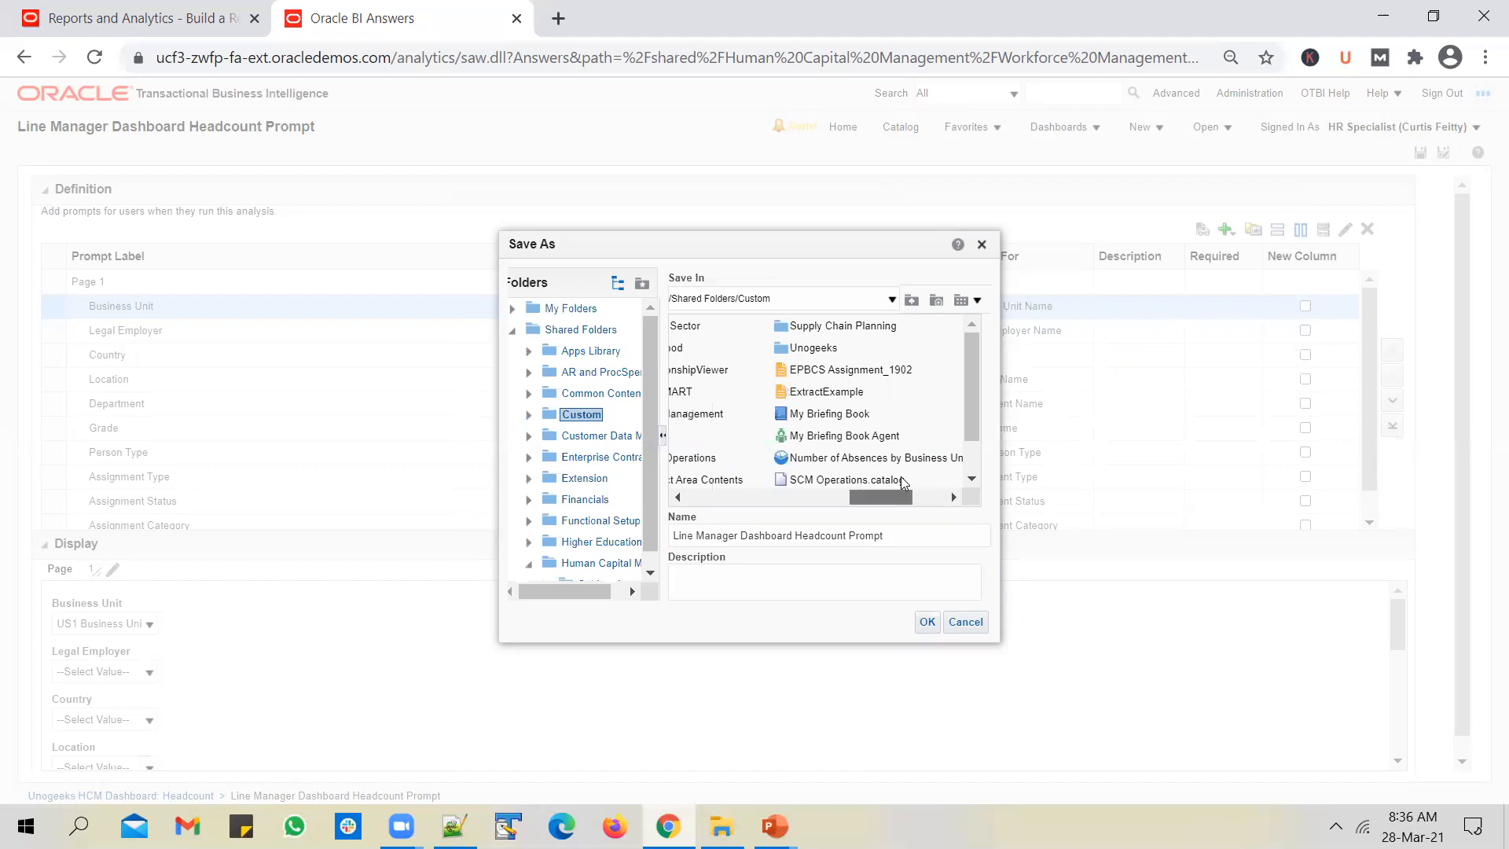
double_click(809, 347)
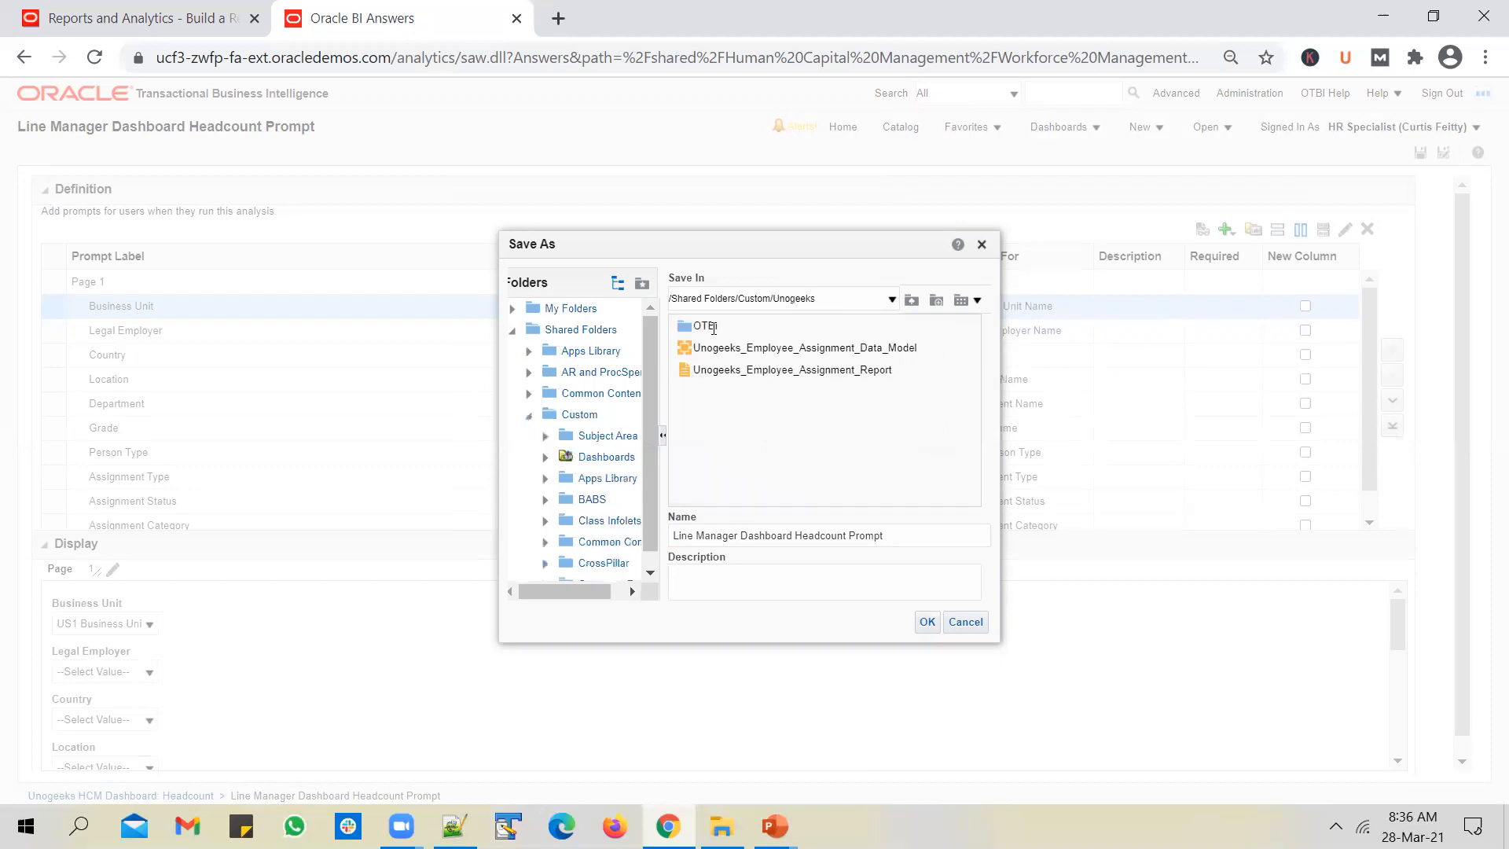
double_click(712, 327)
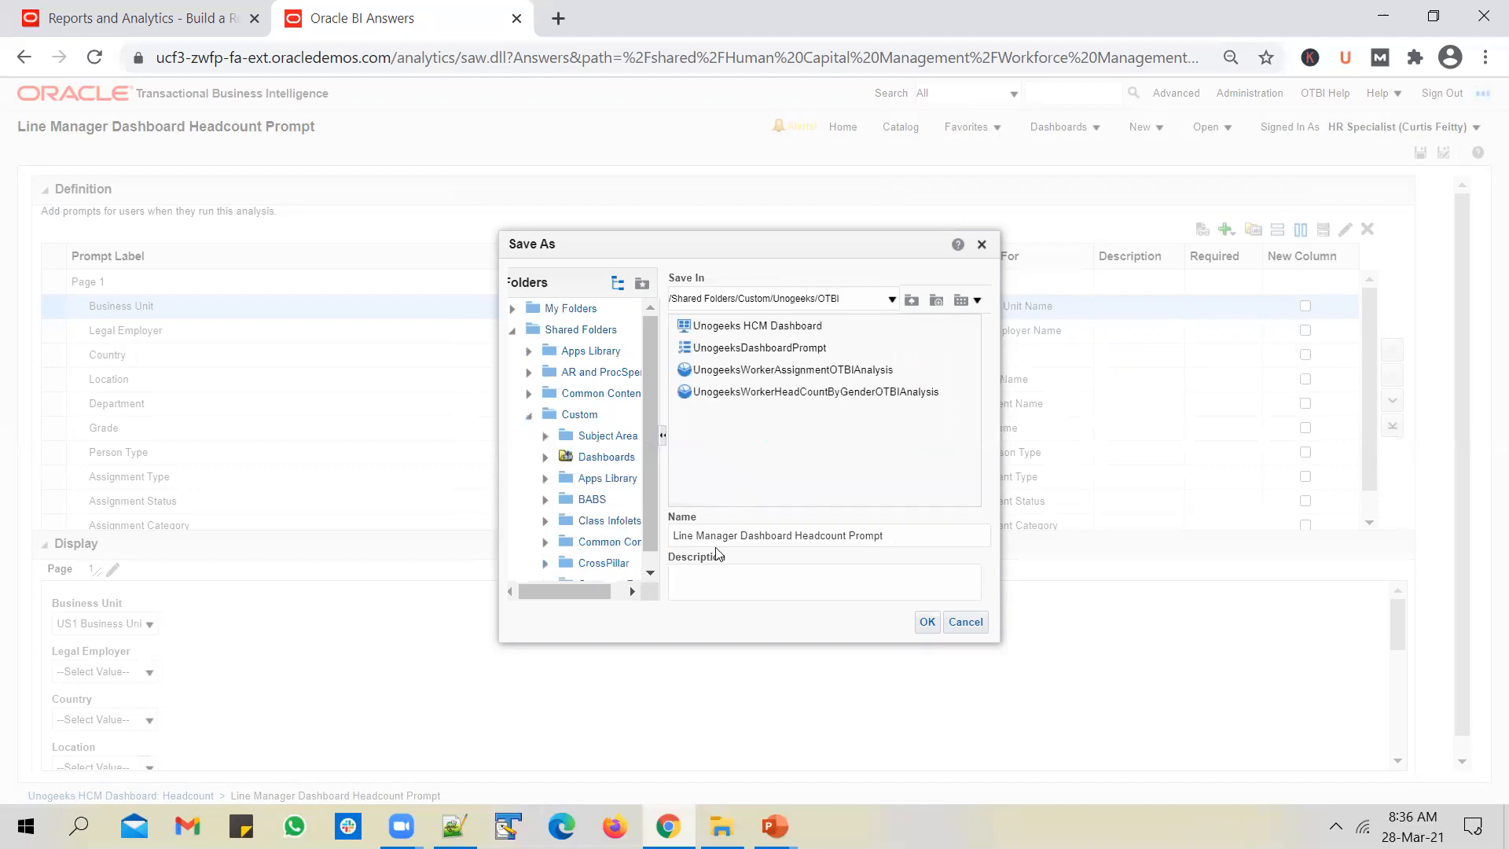
text(Unogee)
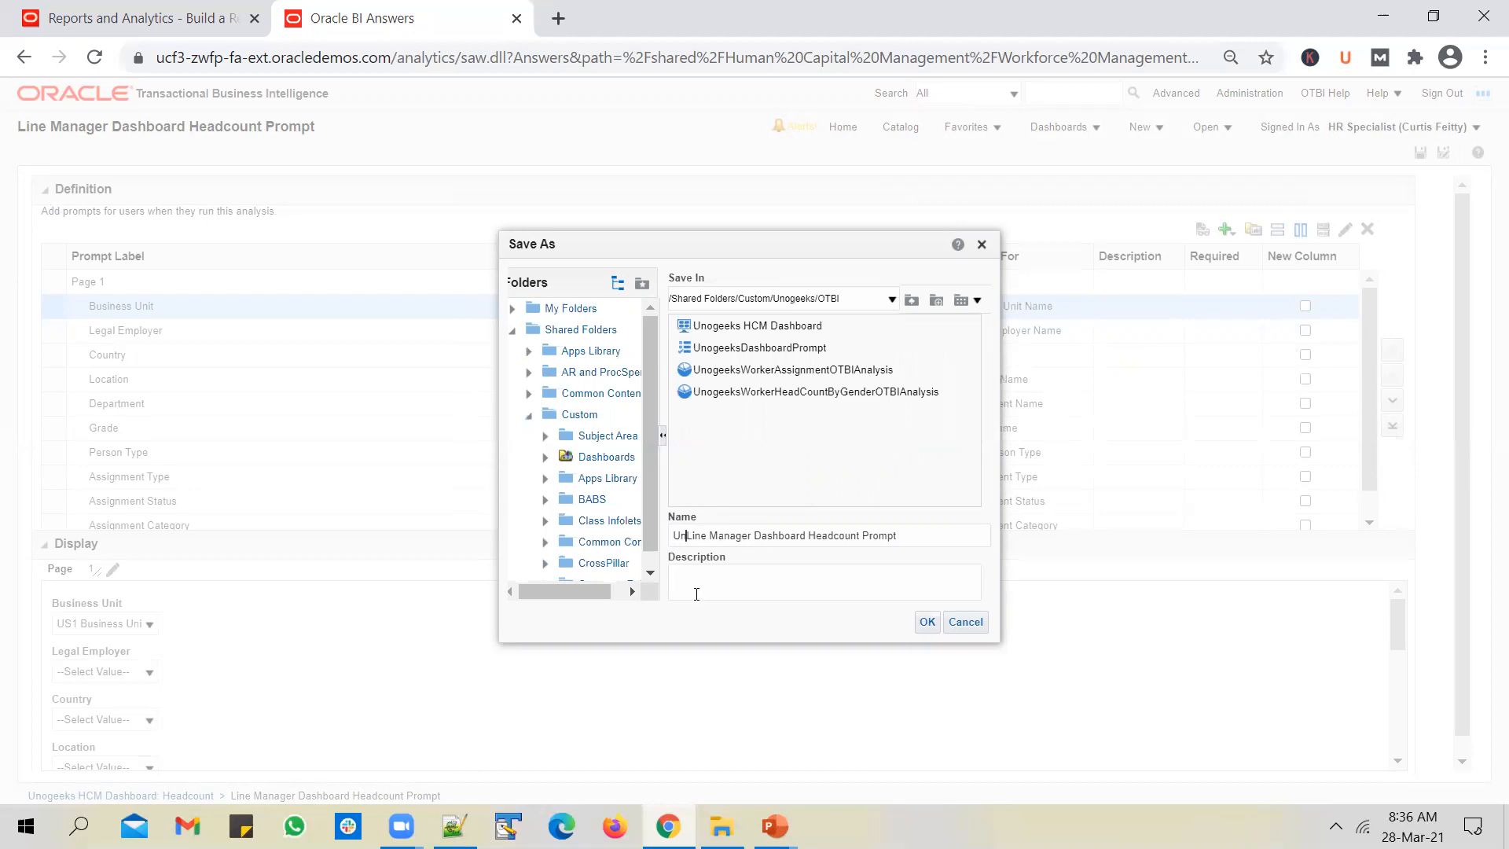
text(ks)
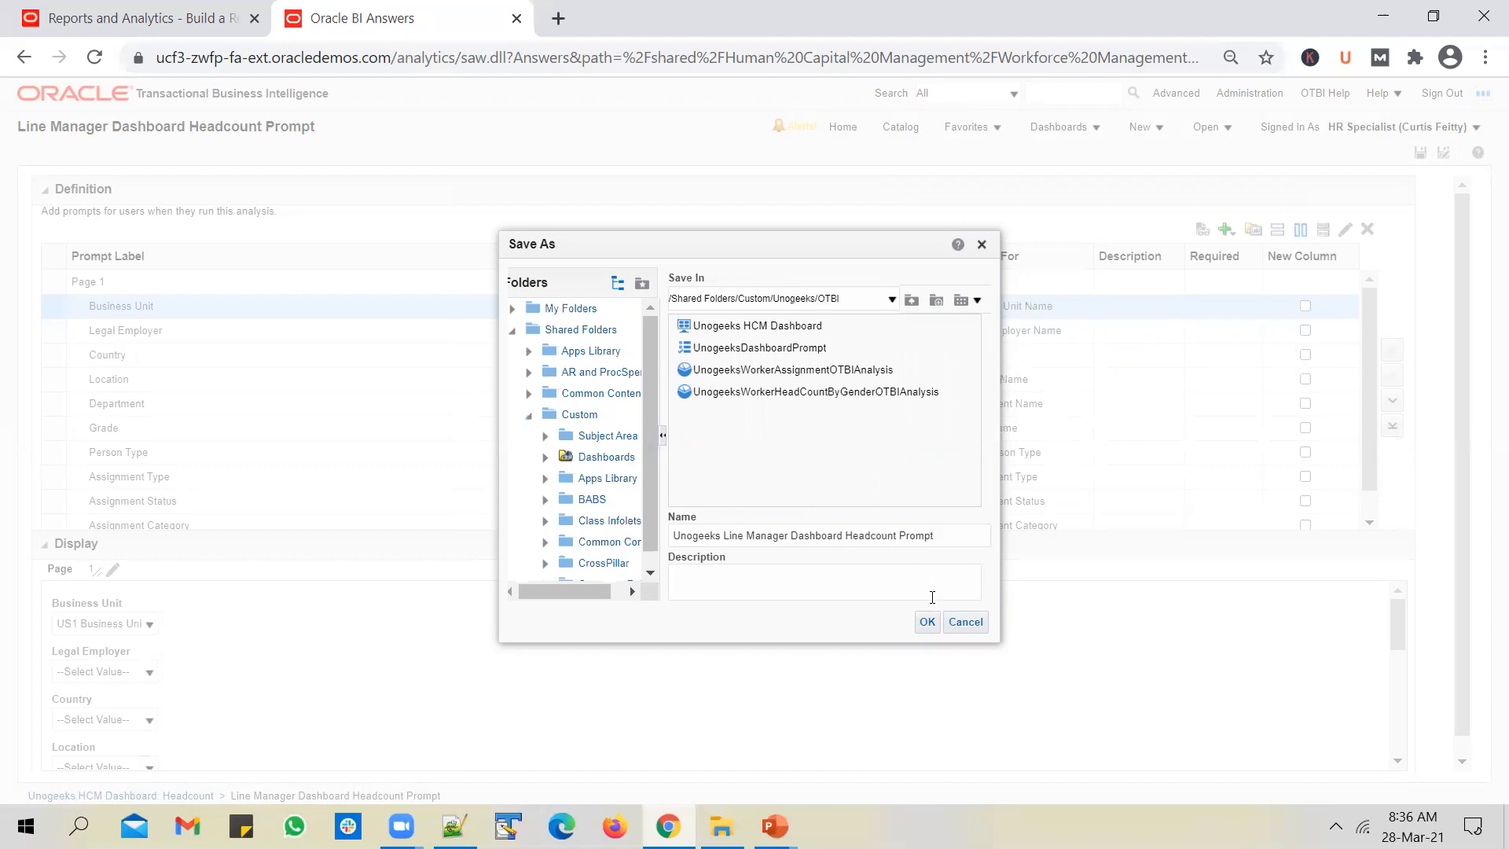
click(932, 626)
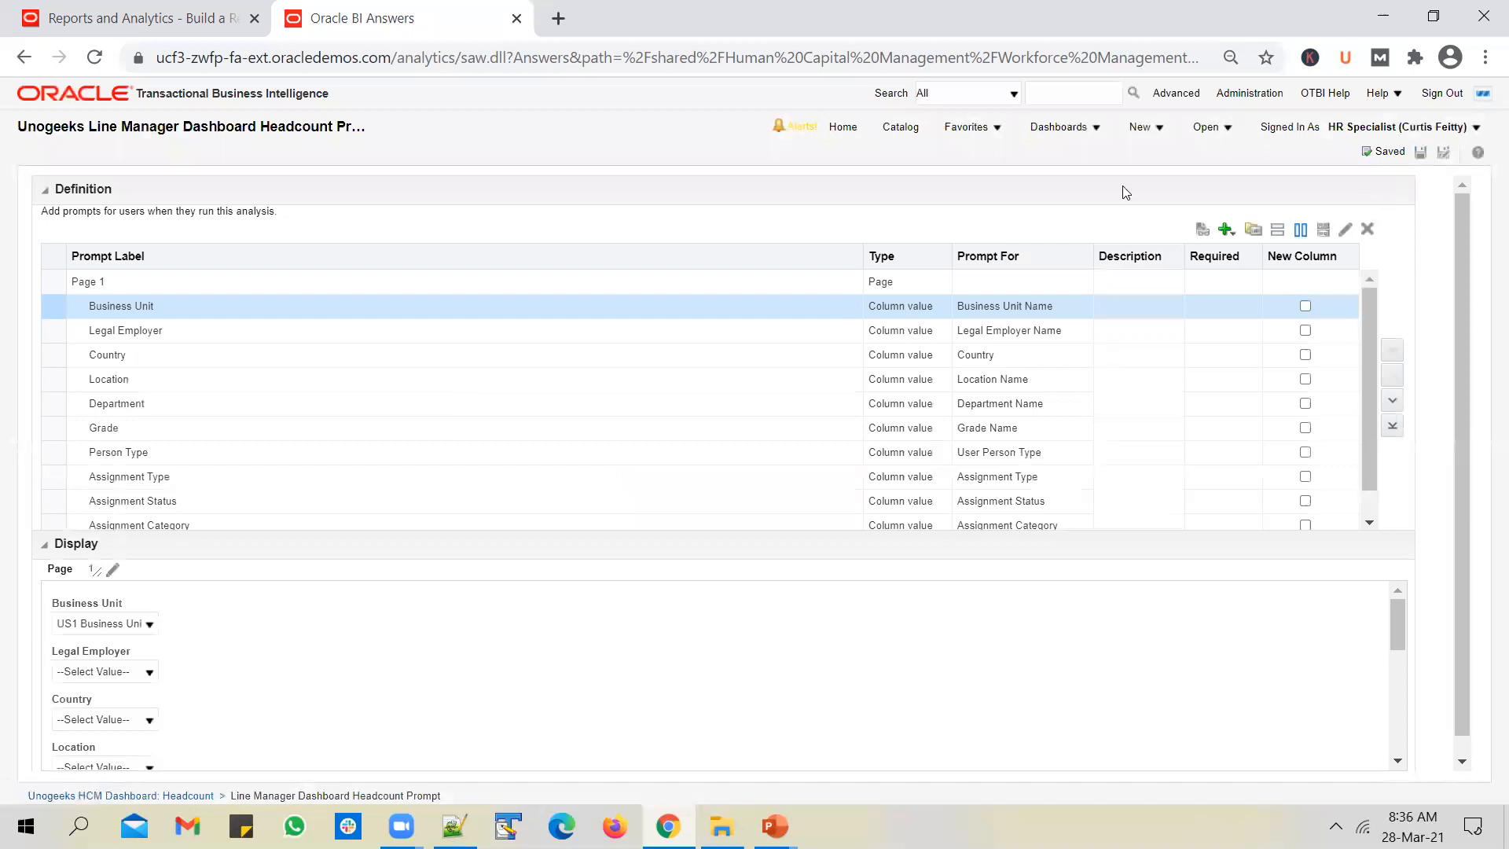
- Reopen Unogeeks HCM Dashboard for editing from the catalog and remove the Line Manager Dashboard Headcount Prompt from its Headcount page
click(902, 127)
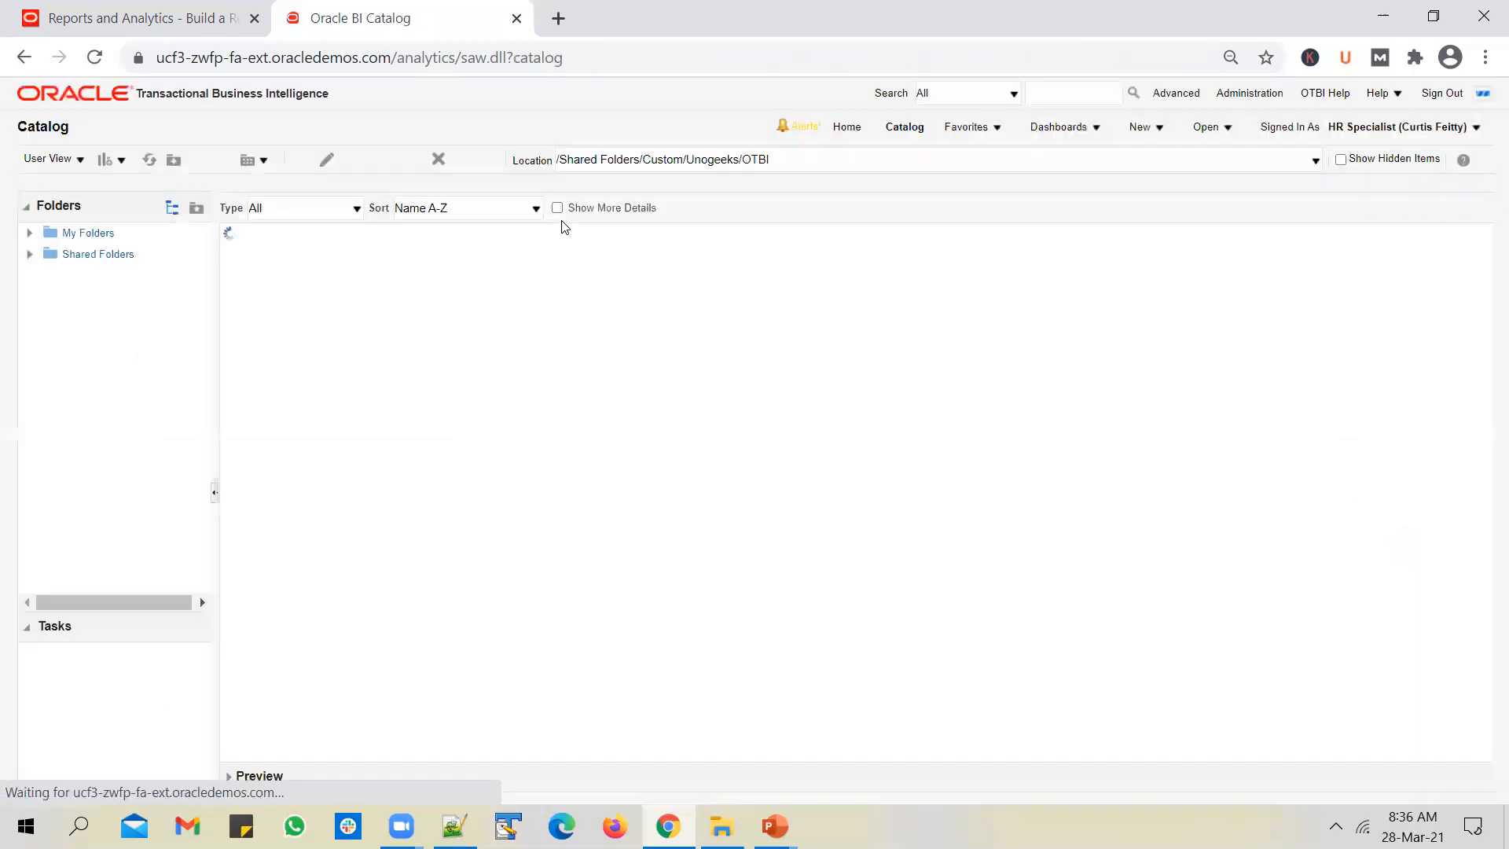
click(375, 249)
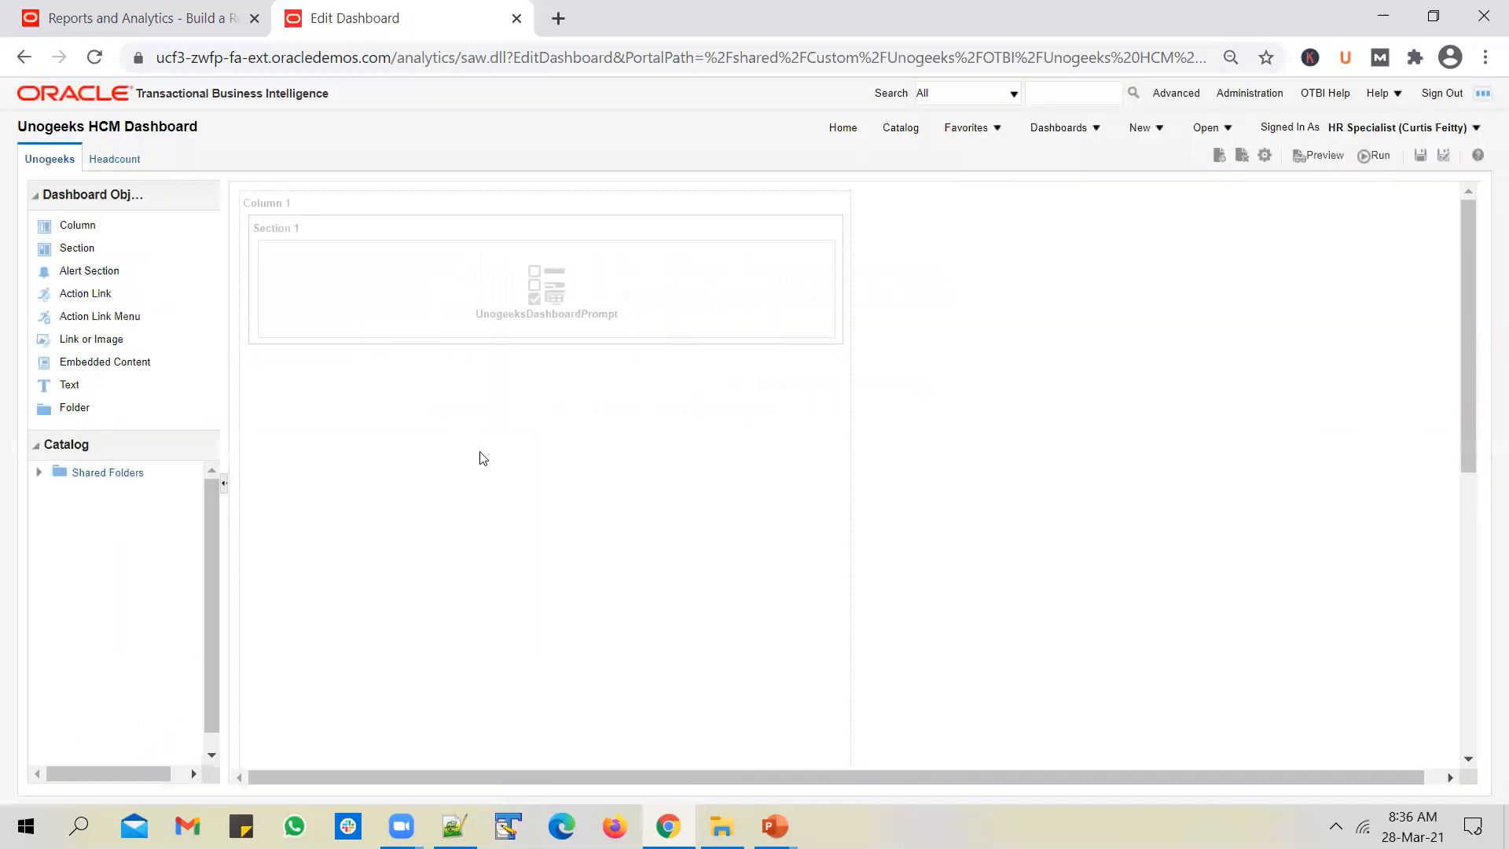
click(115, 158)
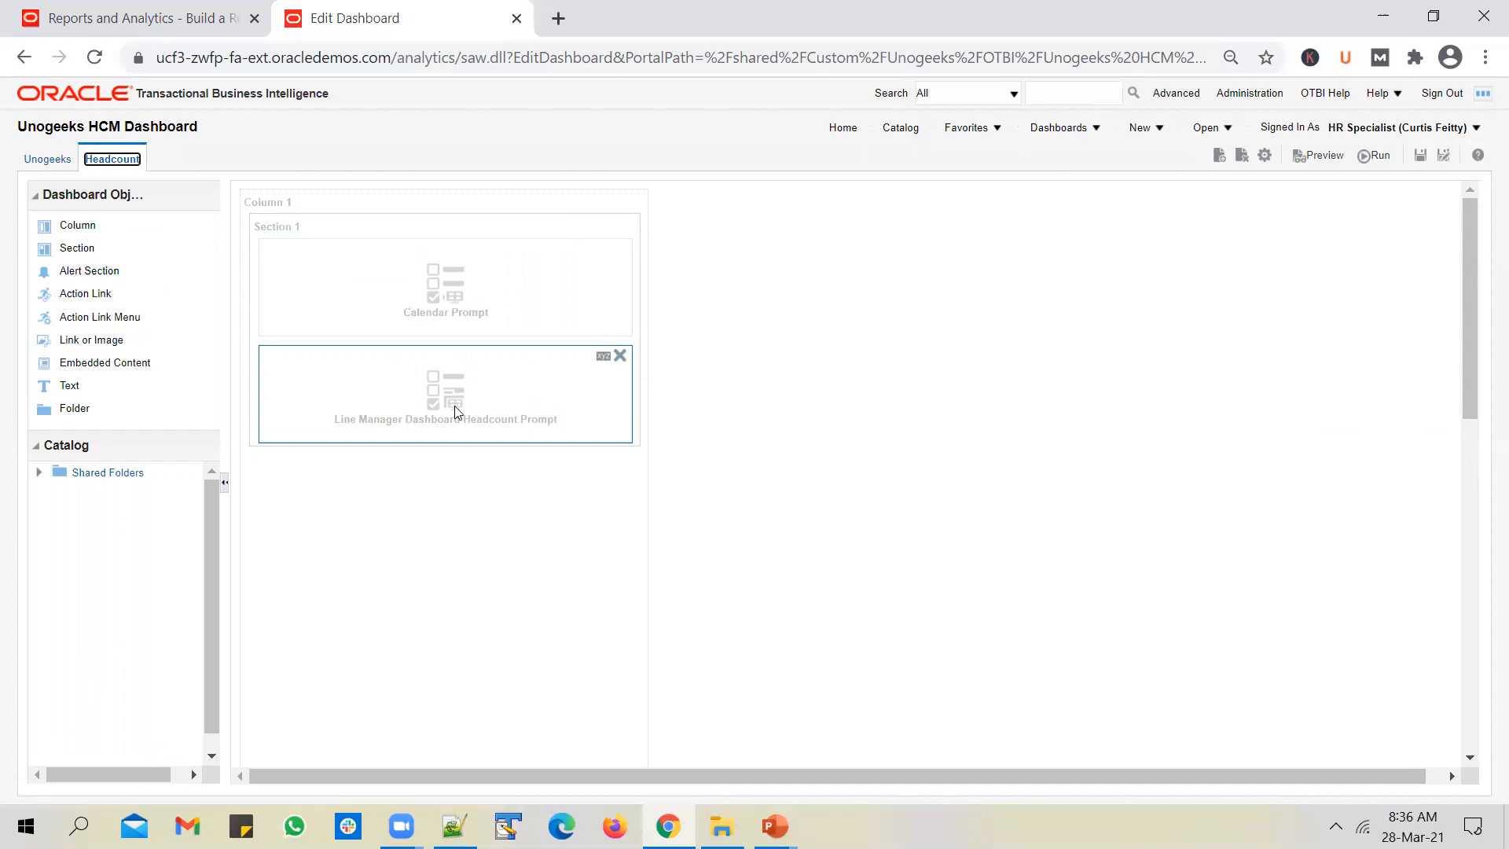
click(621, 355)
- Expand the dashboard editor's catalog tree through Shared Folders, Custom and Unogeeks to the contents of the OTBI folder
click(42, 487)
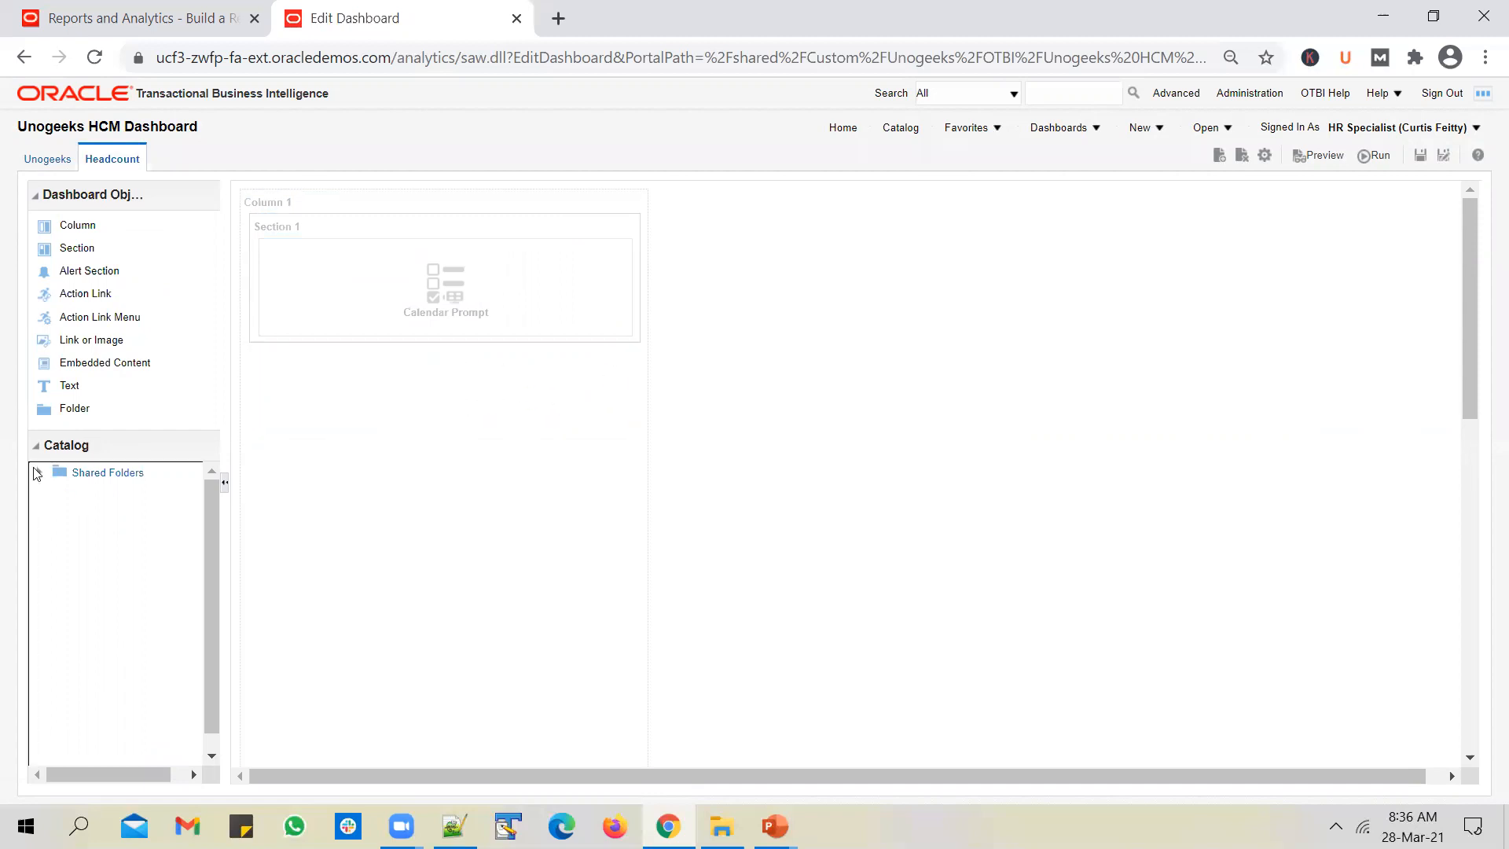
click(40, 473)
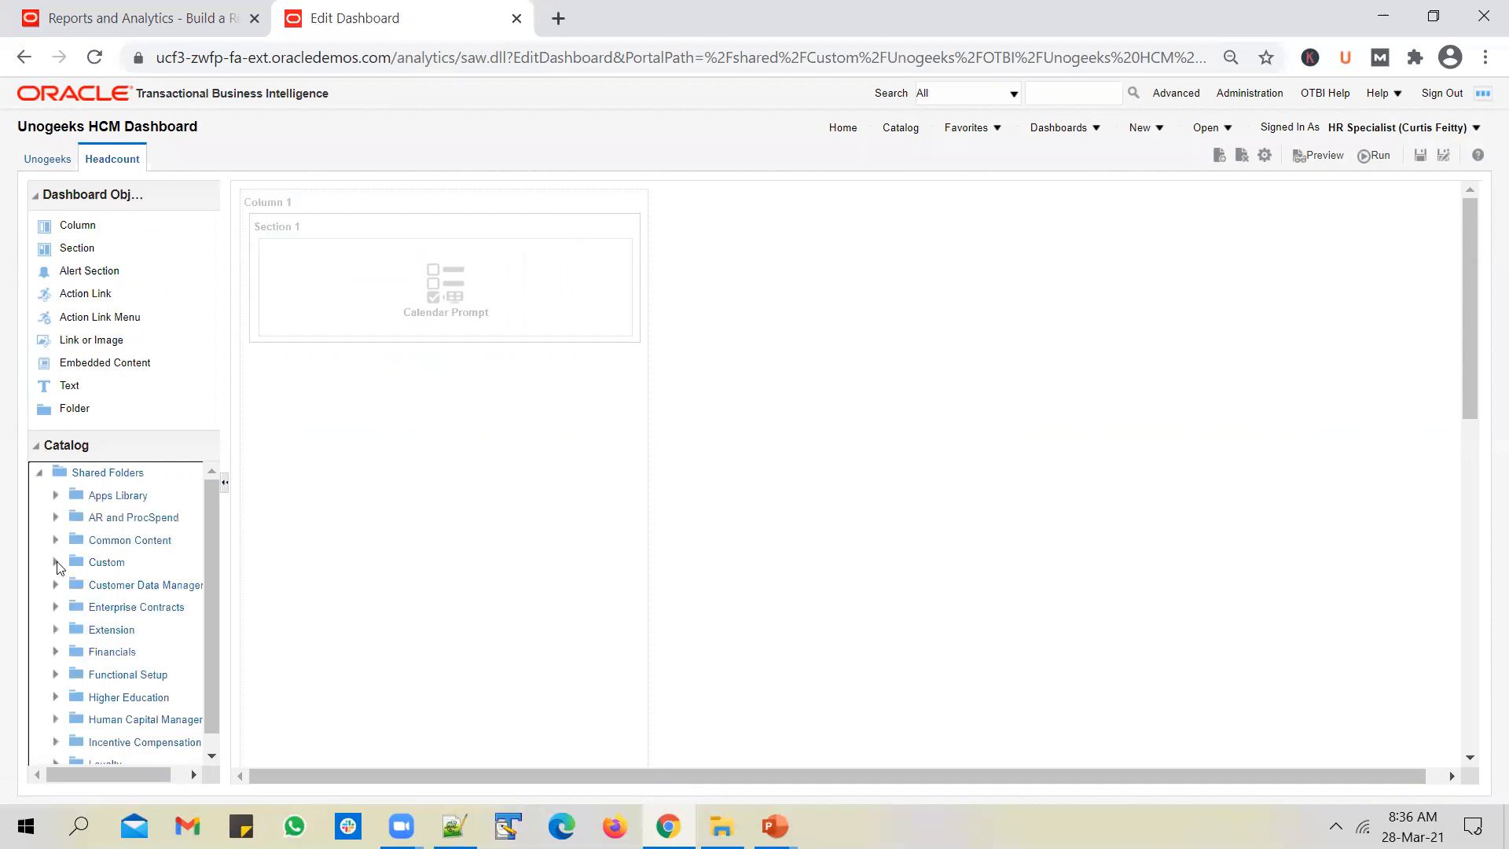
click(55, 562)
scroll(89, 661, down, 5)
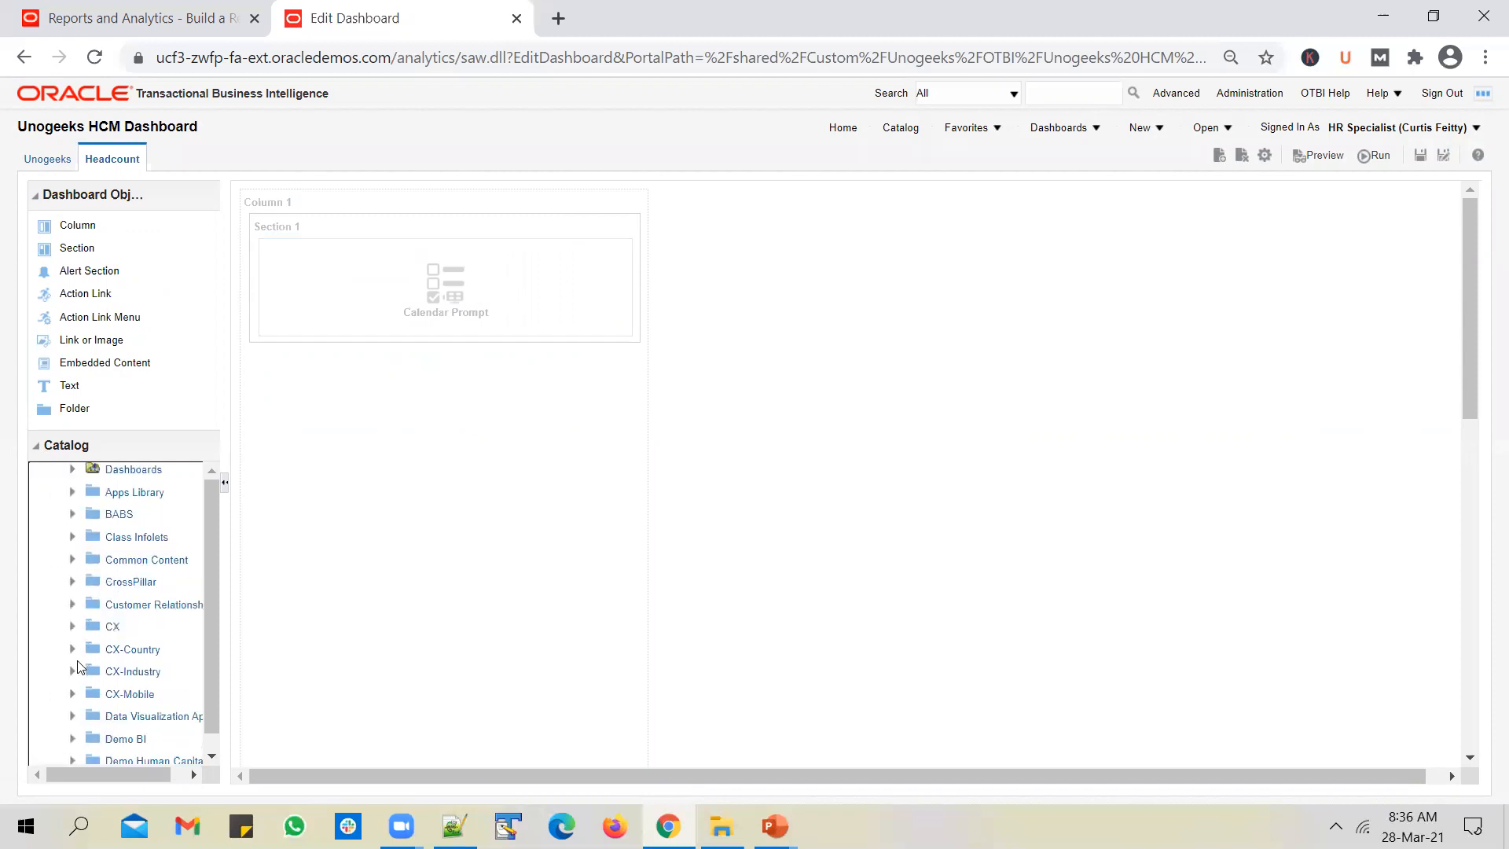
scroll(71, 672, down, 10)
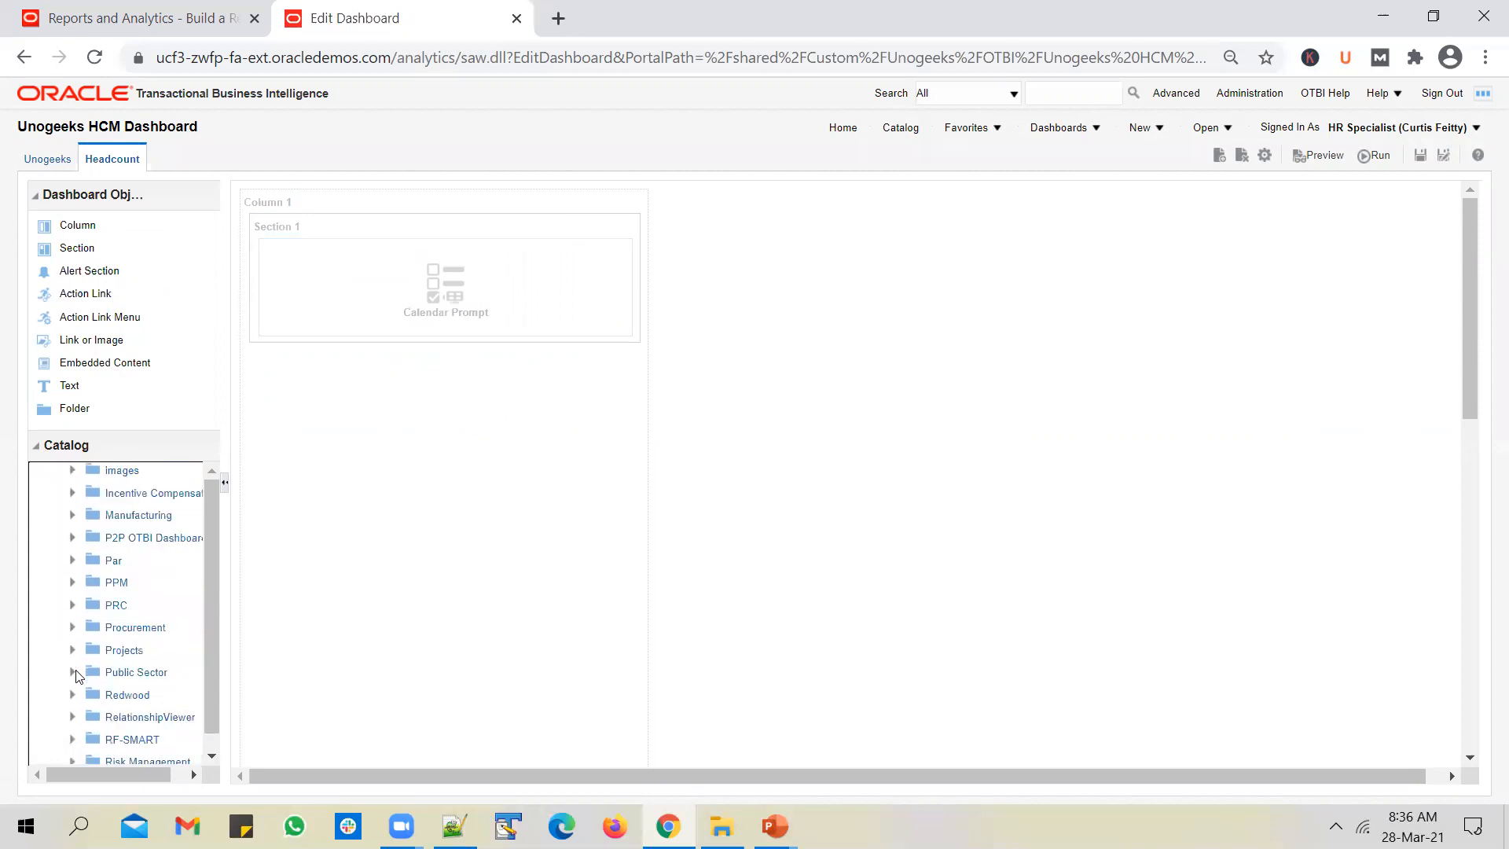
click(74, 677)
scroll(112, 654, down, 2)
scroll(114, 648, up, 1)
click(89, 589)
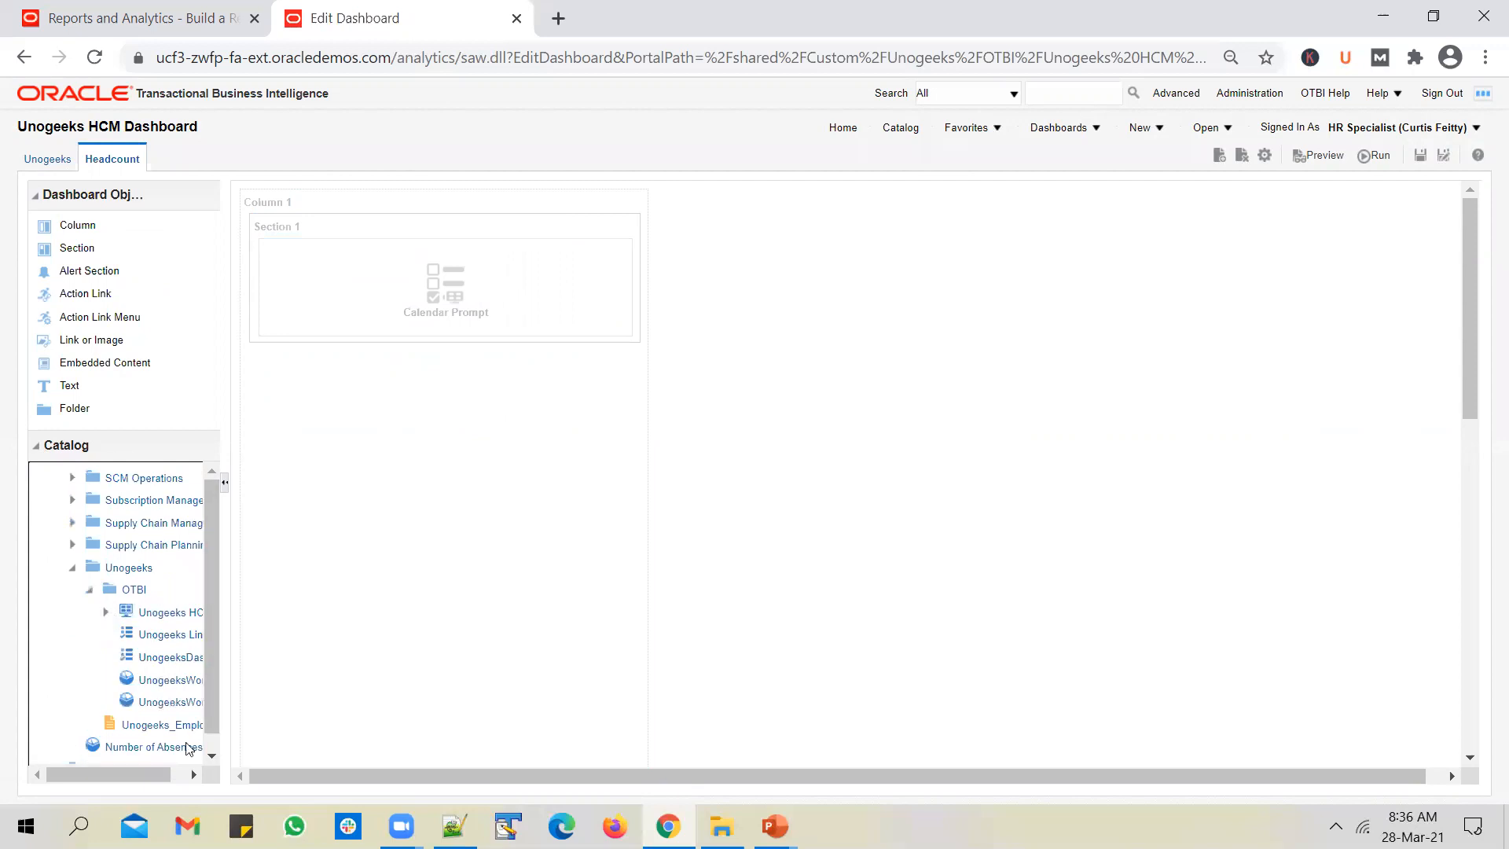
- Widen the catalog pane and place Unogeeks Line Manager Dashboard Headcount Prompt in a new section below the Calendar Prompt section
drag(154, 771, 169, 771)
drag(228, 688, 297, 689)
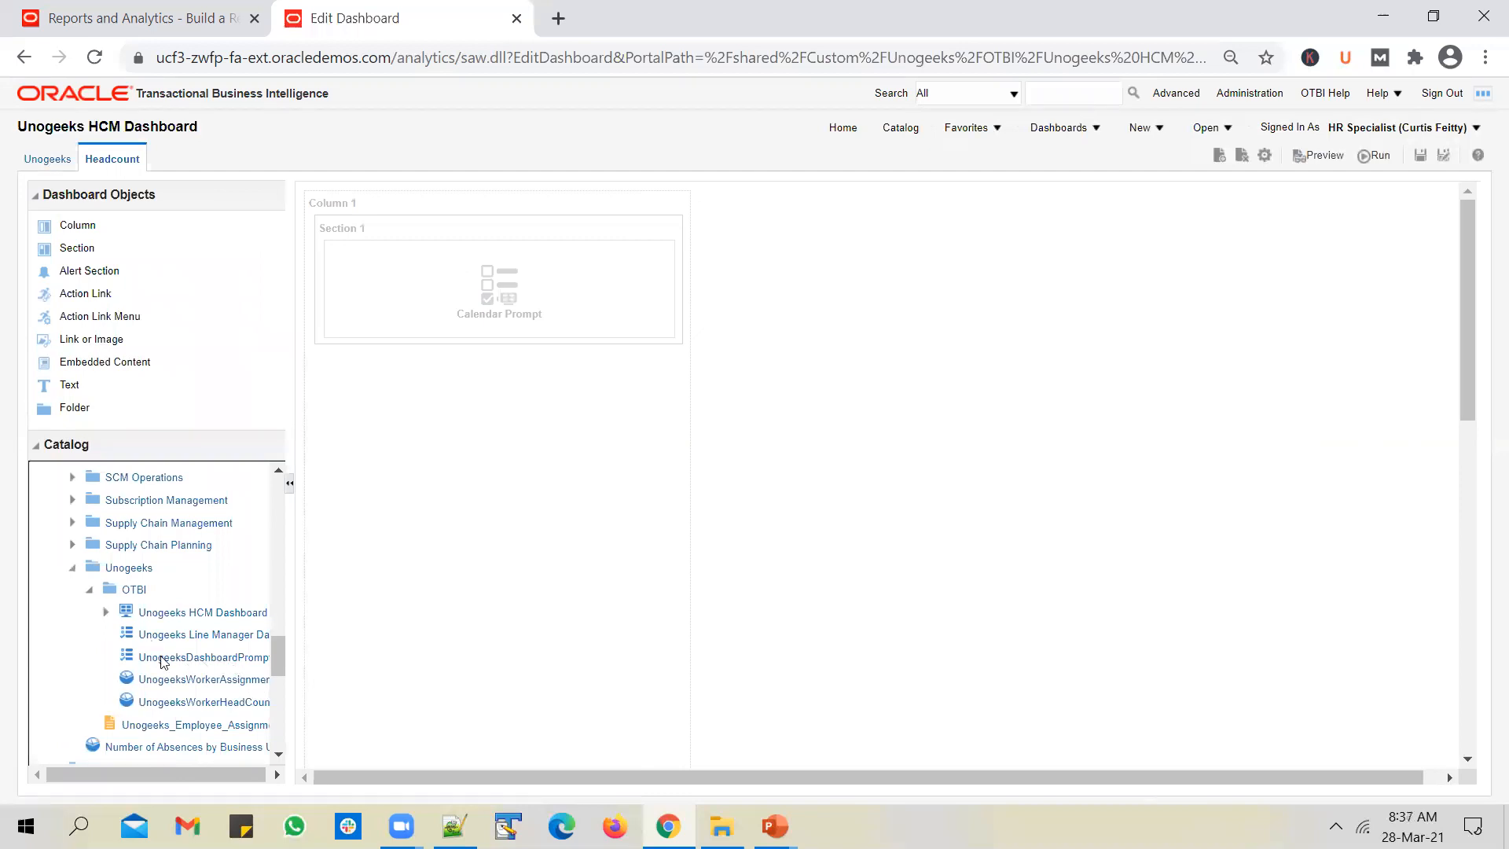
click(164, 660)
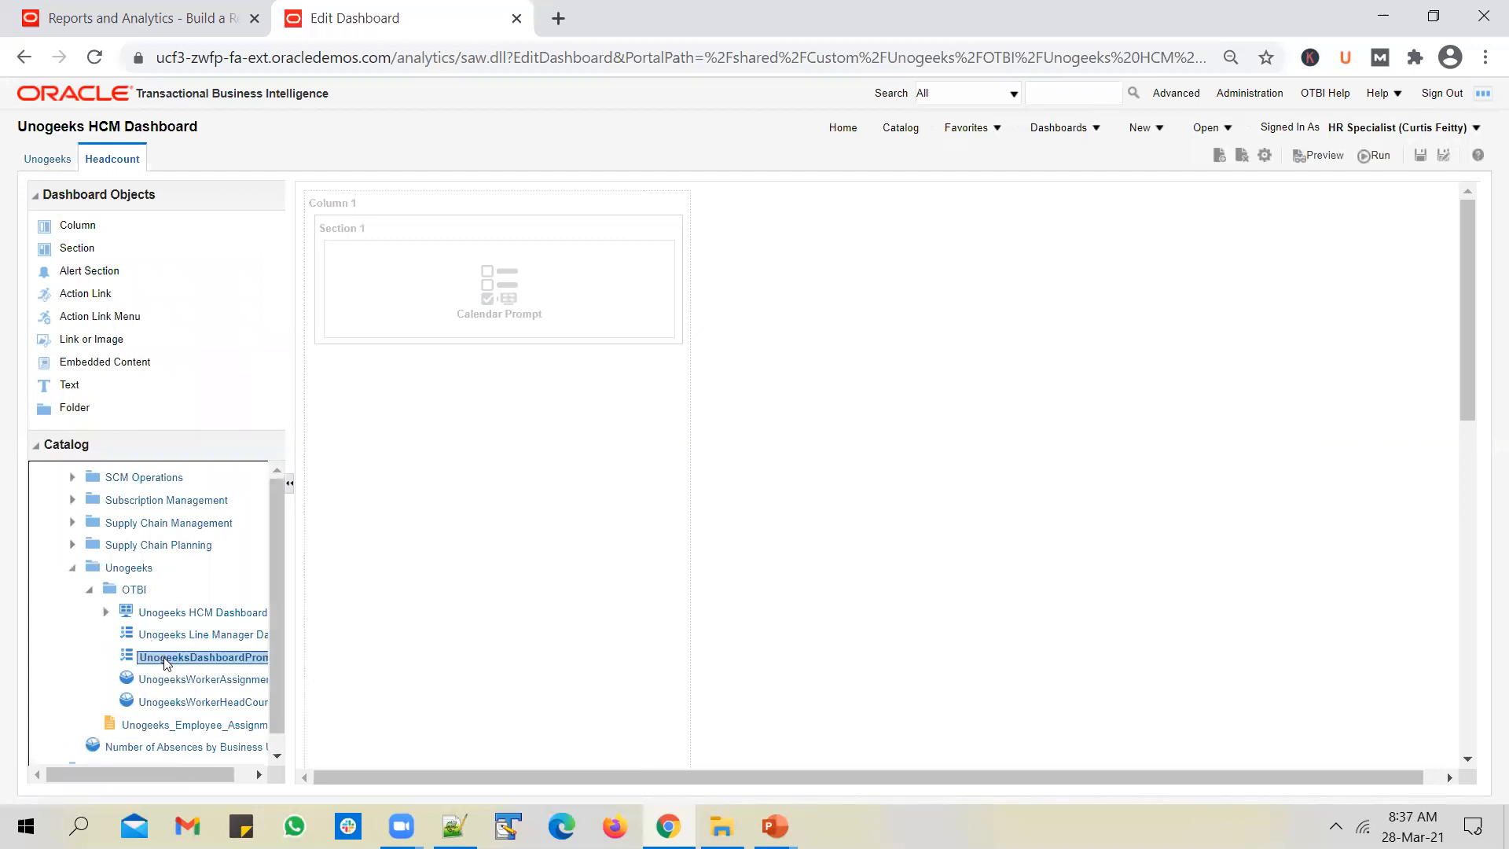
click(184, 637)
drag(183, 637, 441, 455)
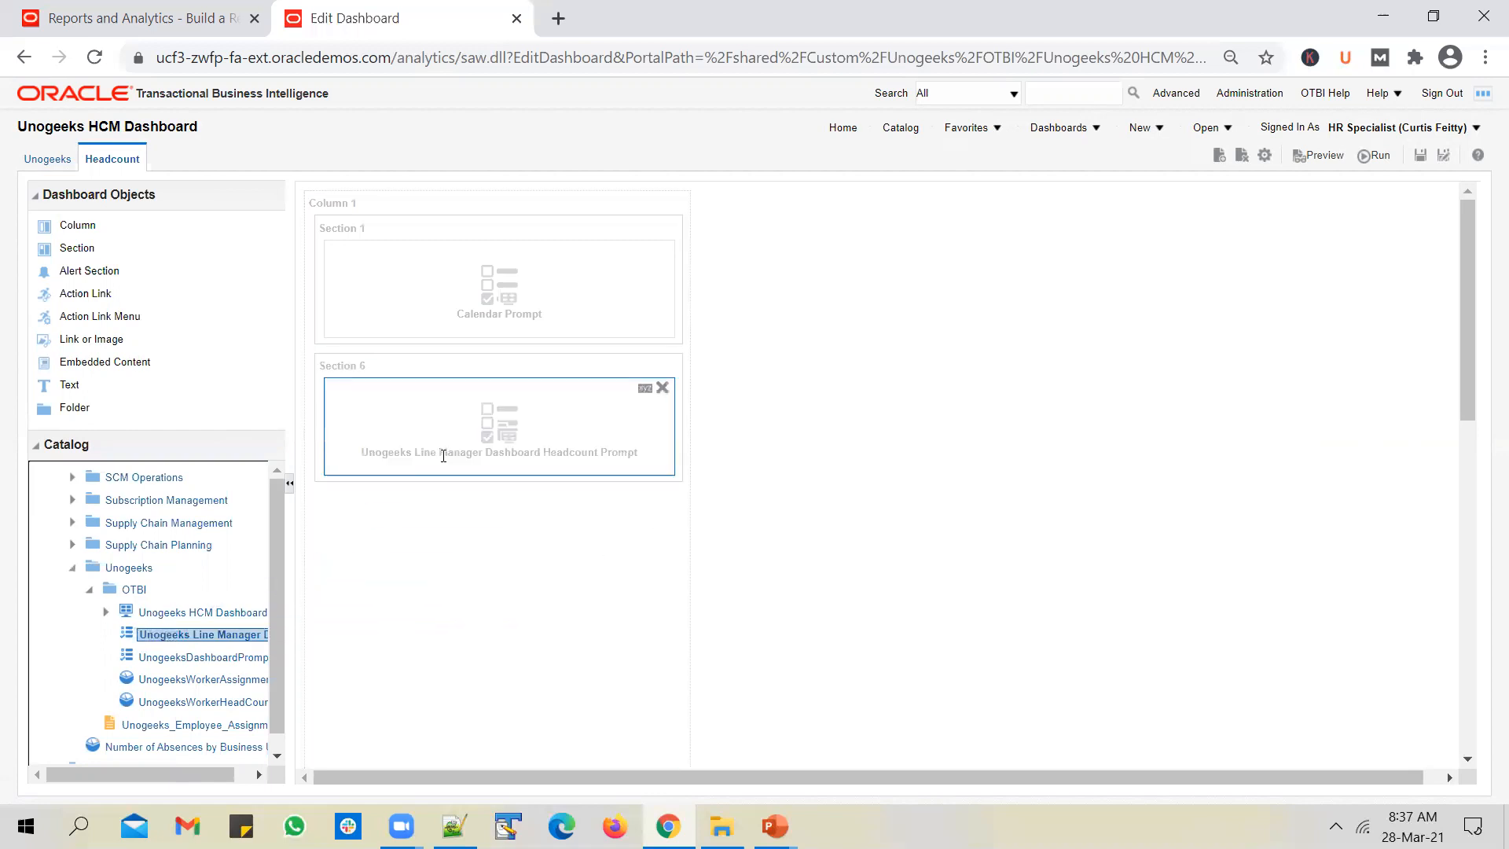
- Save the dashboard and run its Headcount page
click(1420, 155)
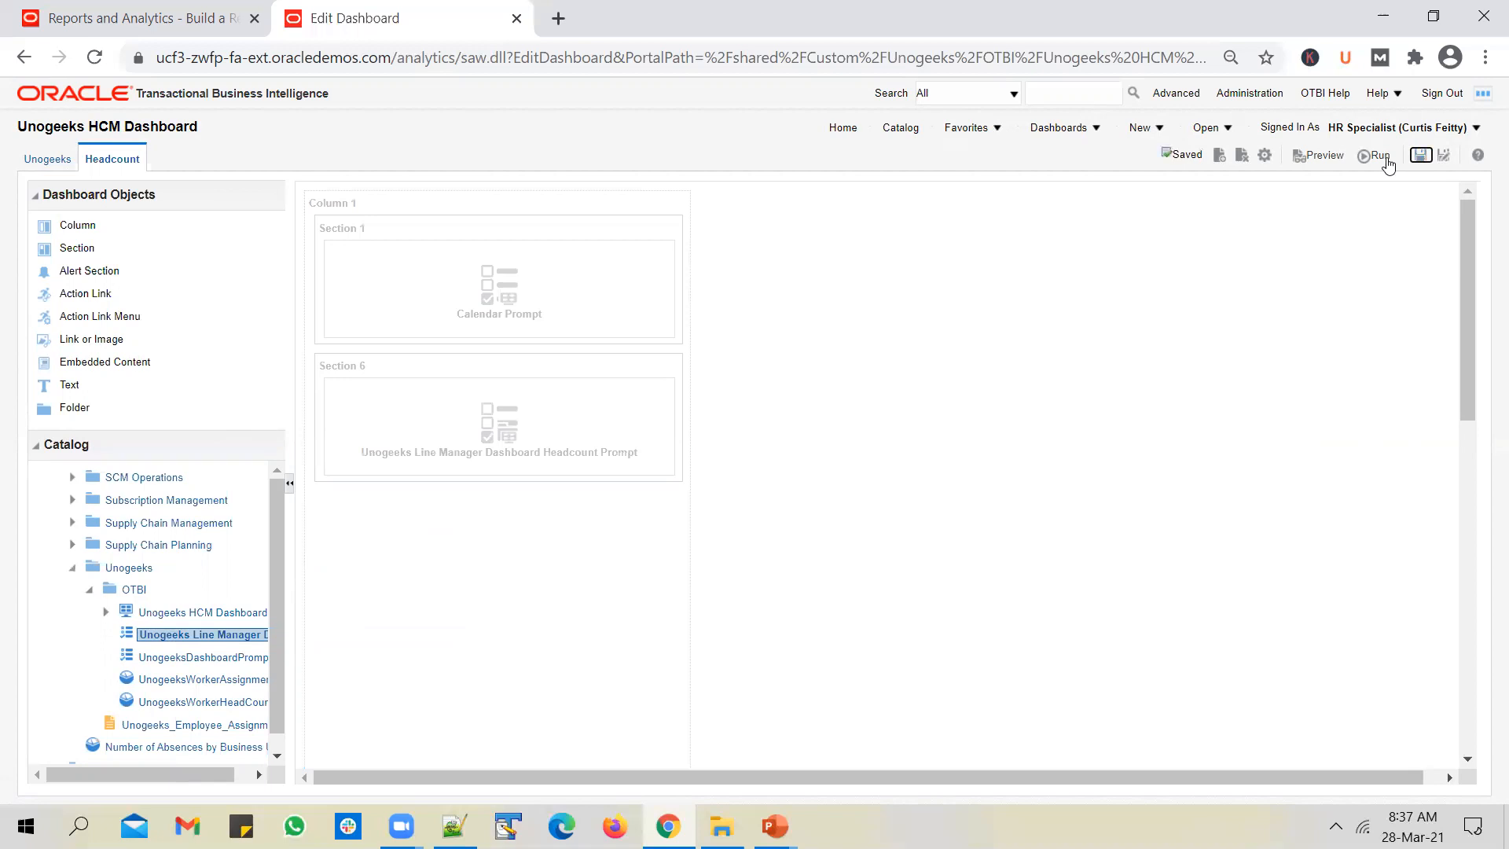
click(1377, 157)
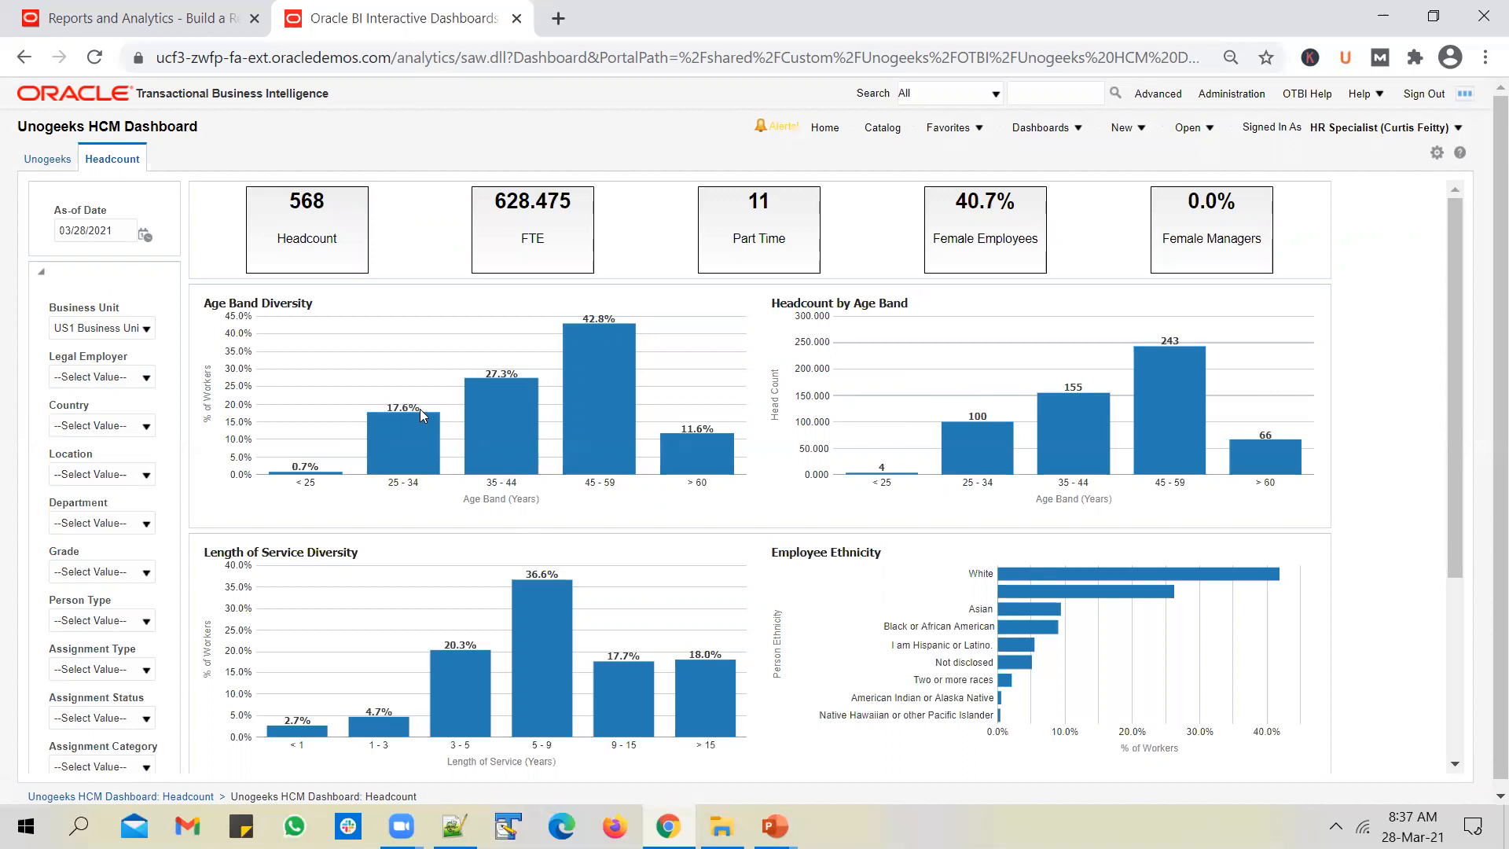
- Switch to PowerPoint and bring up its open windows
click(775, 826)
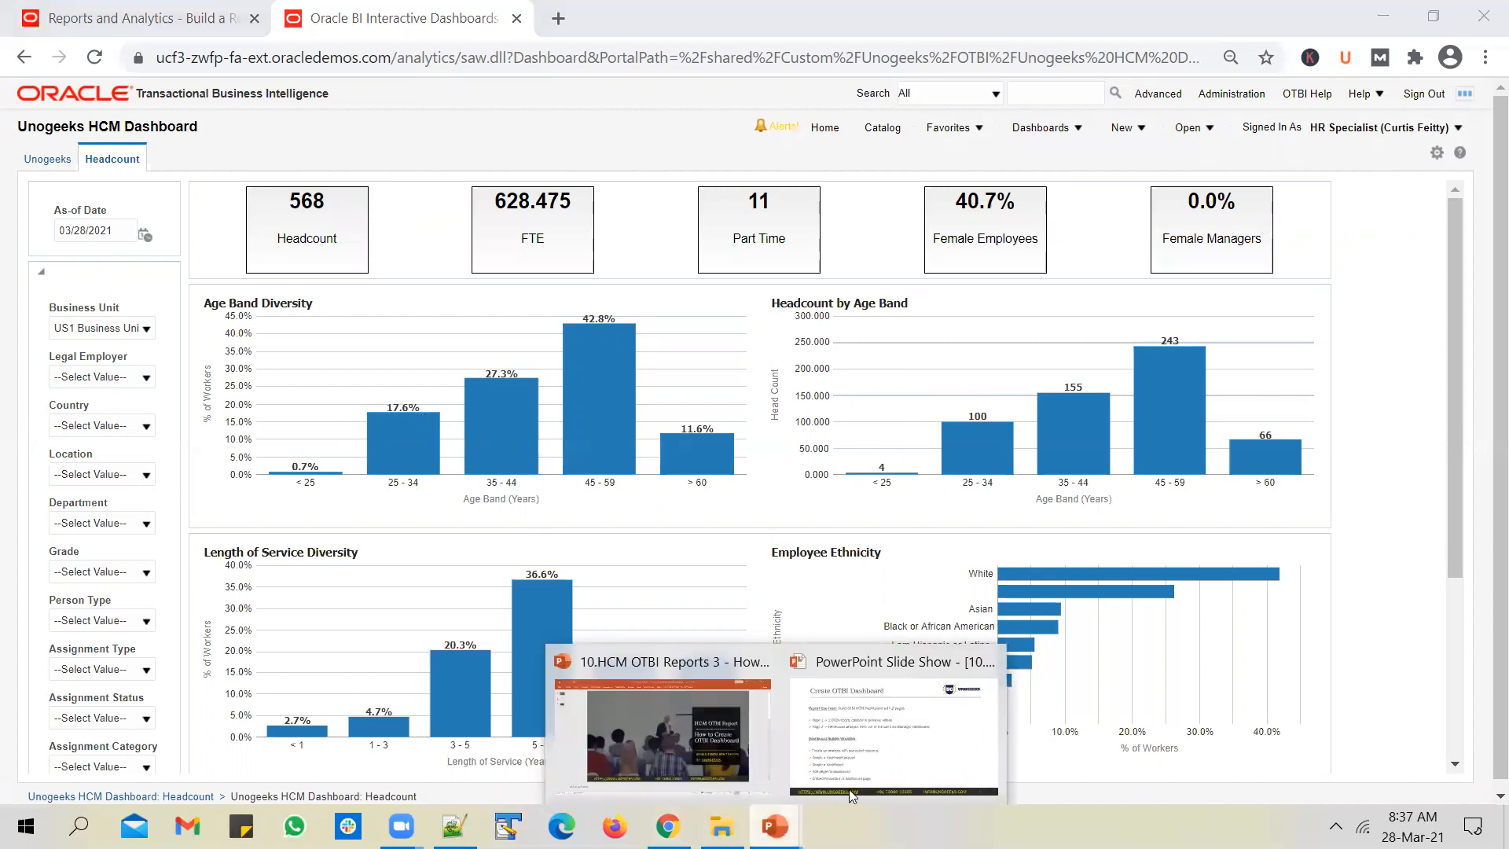